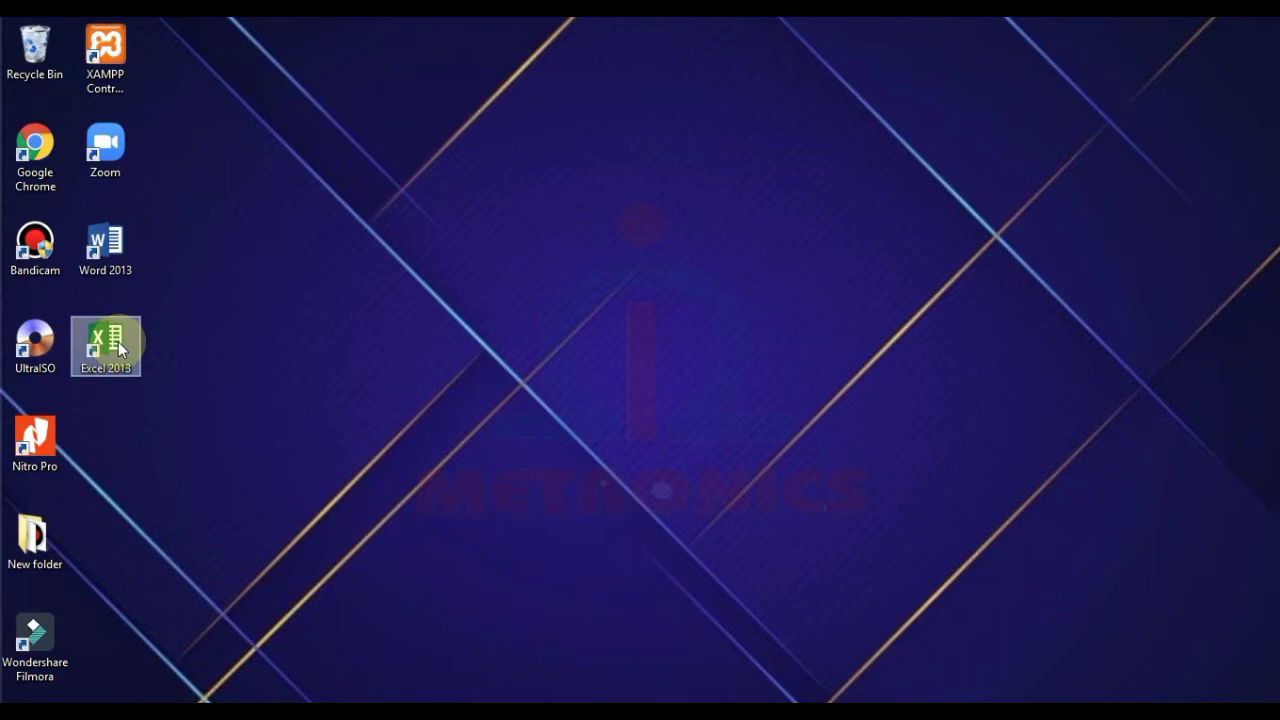
Step: Launch Excel 2013 from the desktop and create a blank workbook
{"action": "double_click", "coordinate": [118, 342]}
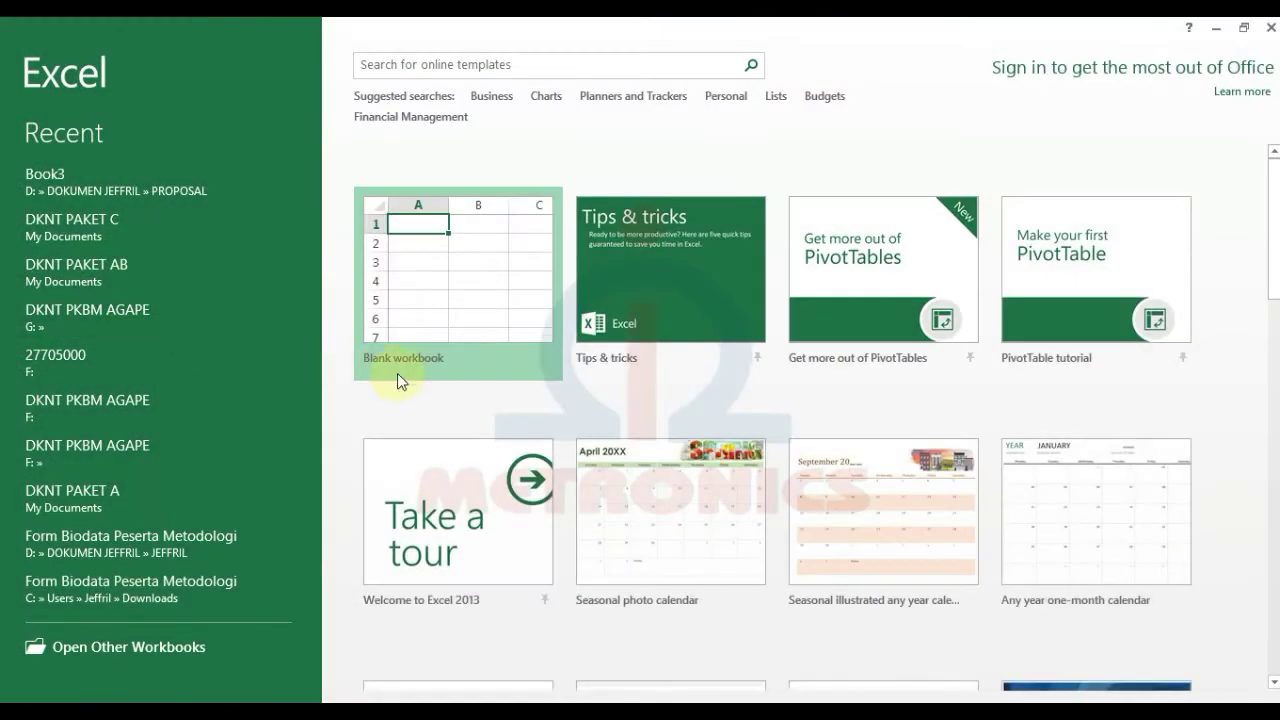
{"action": "left_click", "coordinate": [447, 281]}
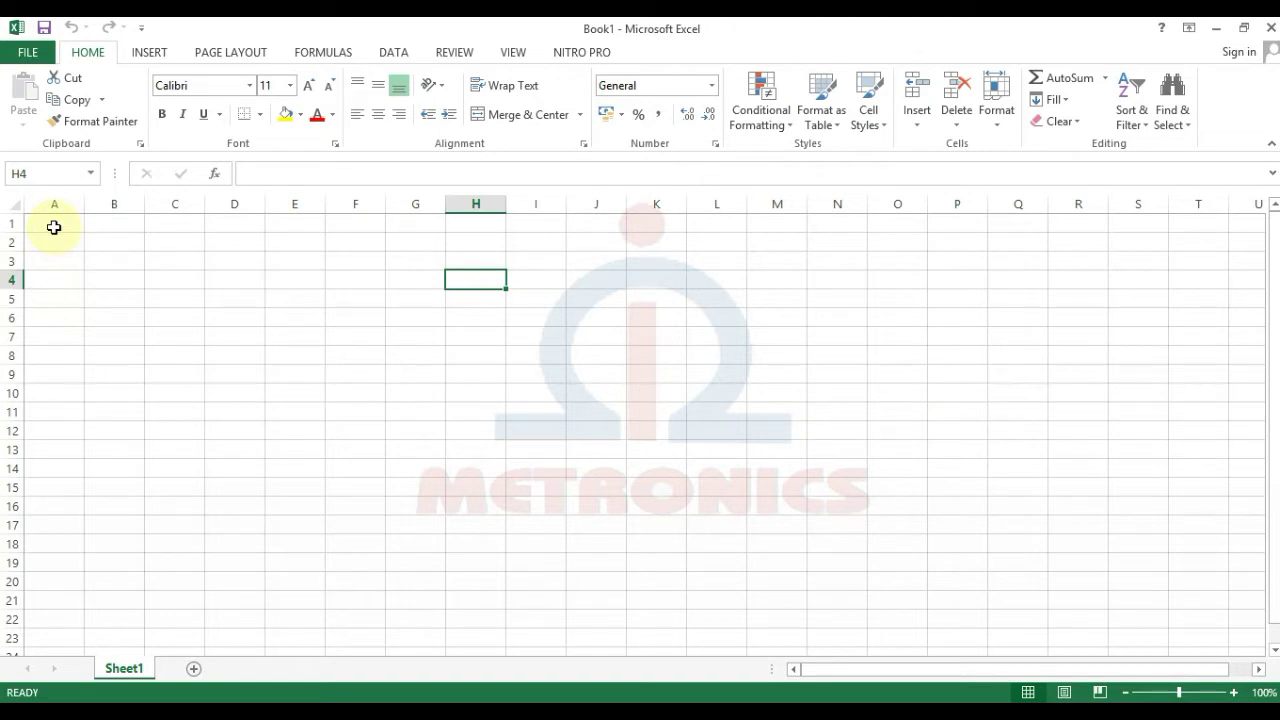
{"action": "left_click", "coordinate": [54, 227]}
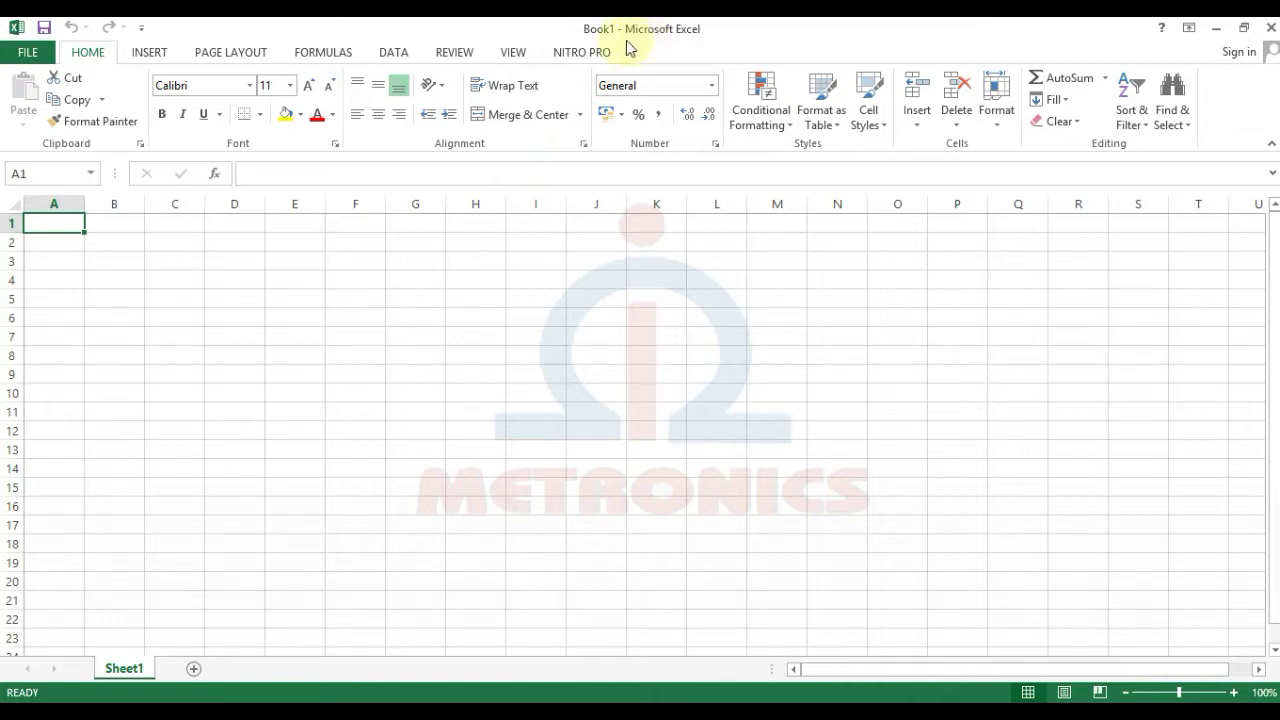
{"action": "left_click", "coordinate": [36, 56]}
{"action": "left_click", "coordinate": [36, 58]}
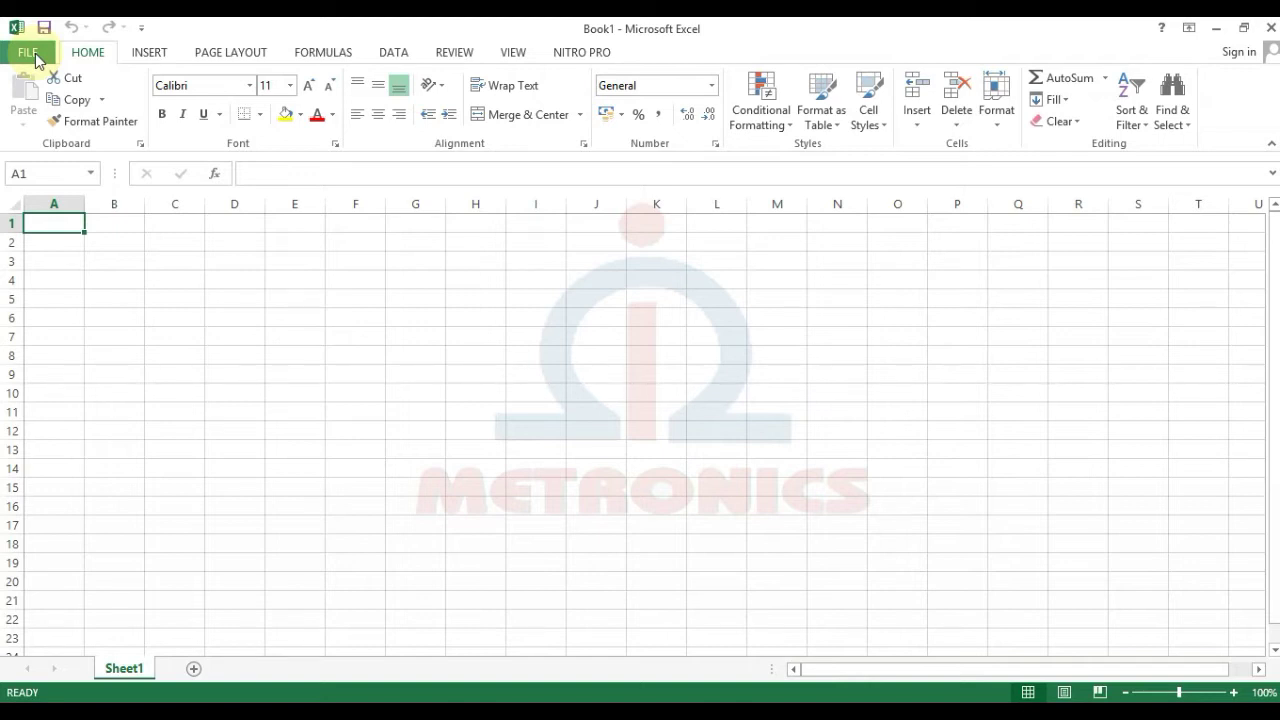
{"action": "left_click", "coordinate": [36, 56]}
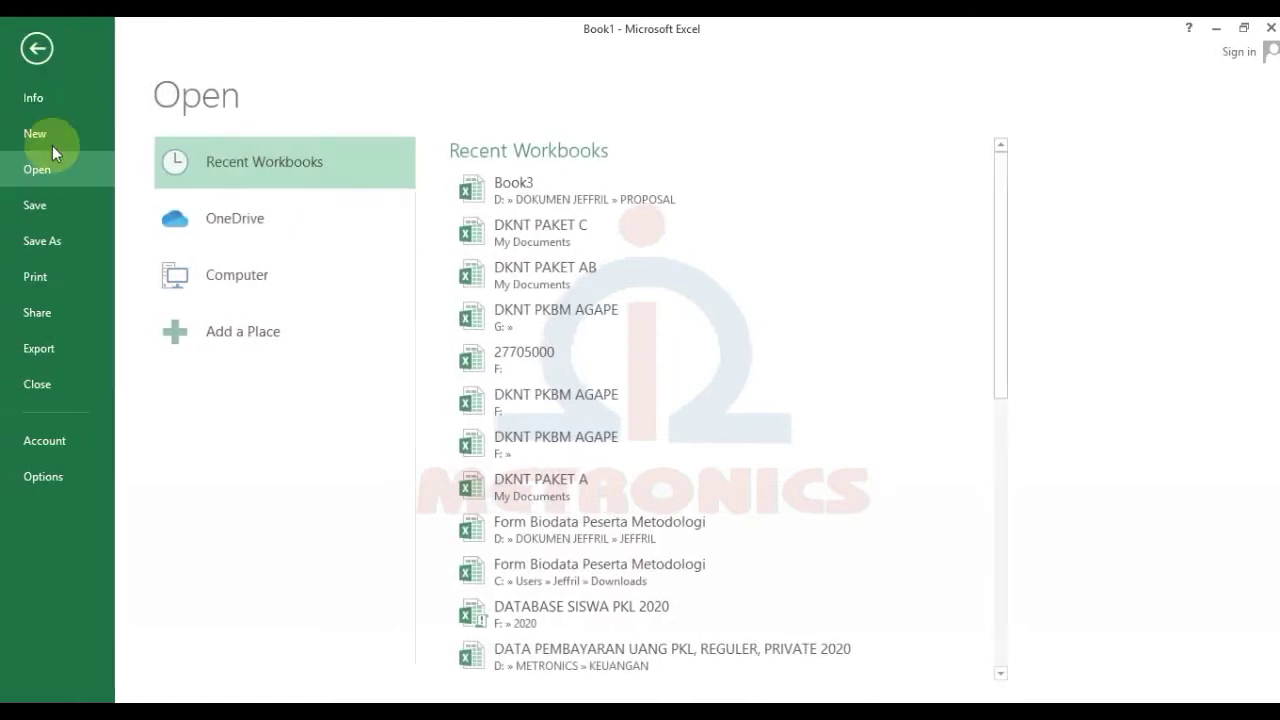
{"action": "left_click", "coordinate": [36, 48]}
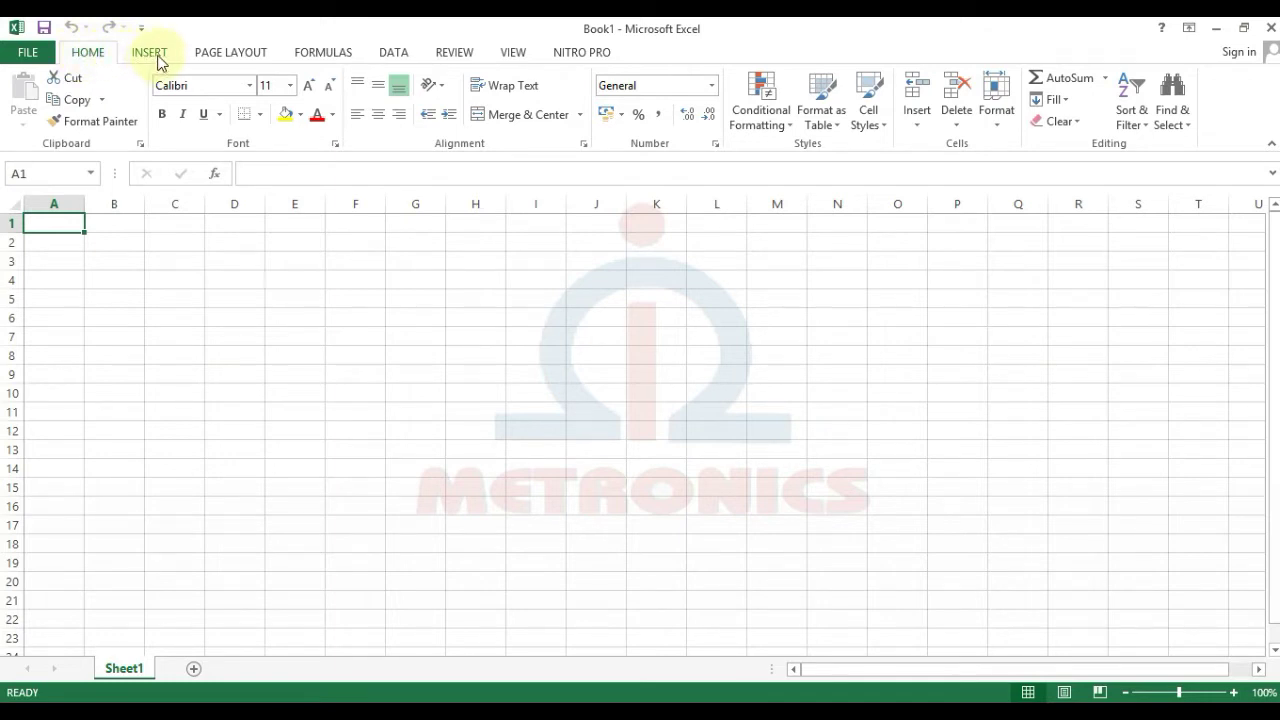
{"action": "left_click", "coordinate": [151, 53]}
{"action": "left_click", "coordinate": [229, 53]}
{"action": "left_click", "coordinate": [310, 55]}
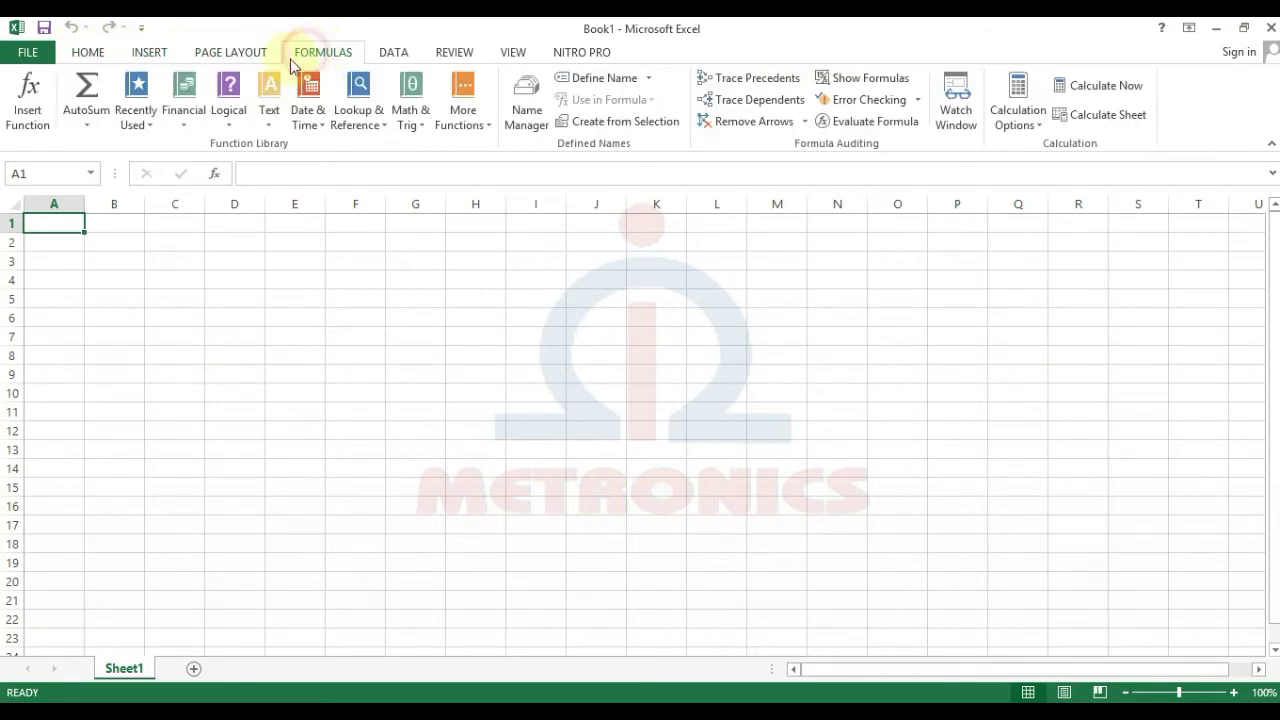
{"action": "left_click", "coordinate": [90, 55]}
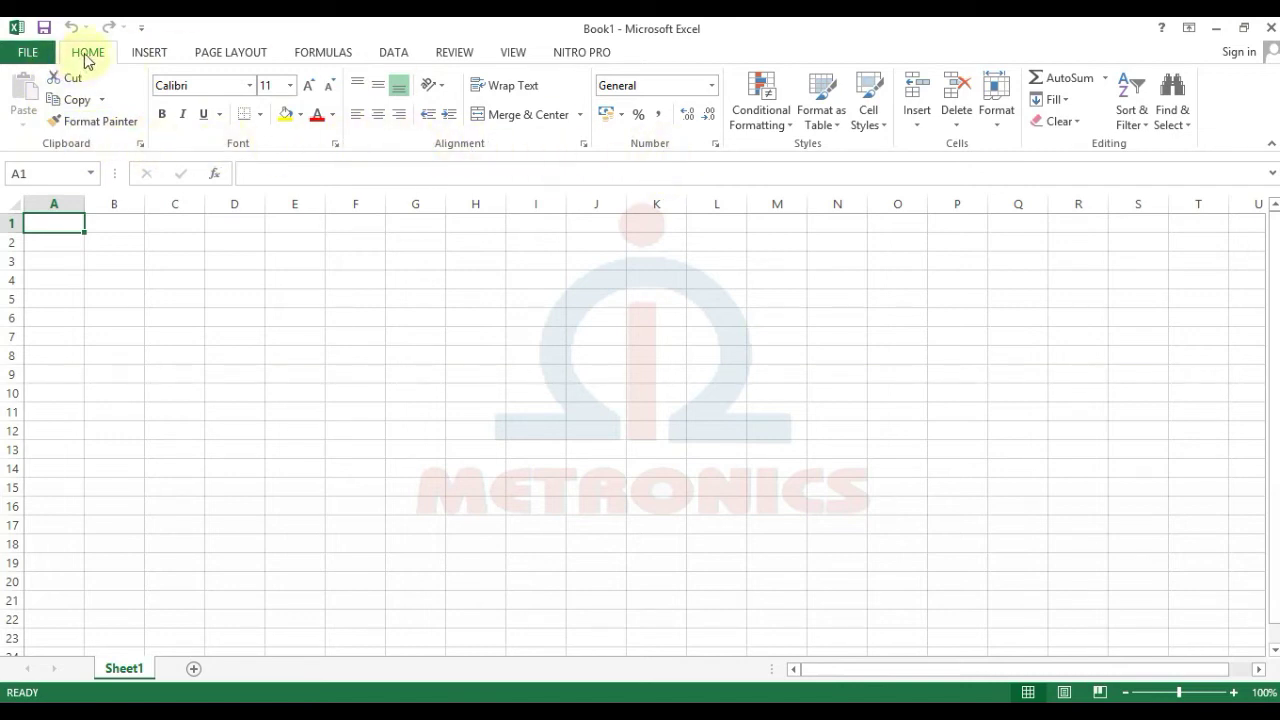
{"action": "left_click", "coordinate": [148, 55]}
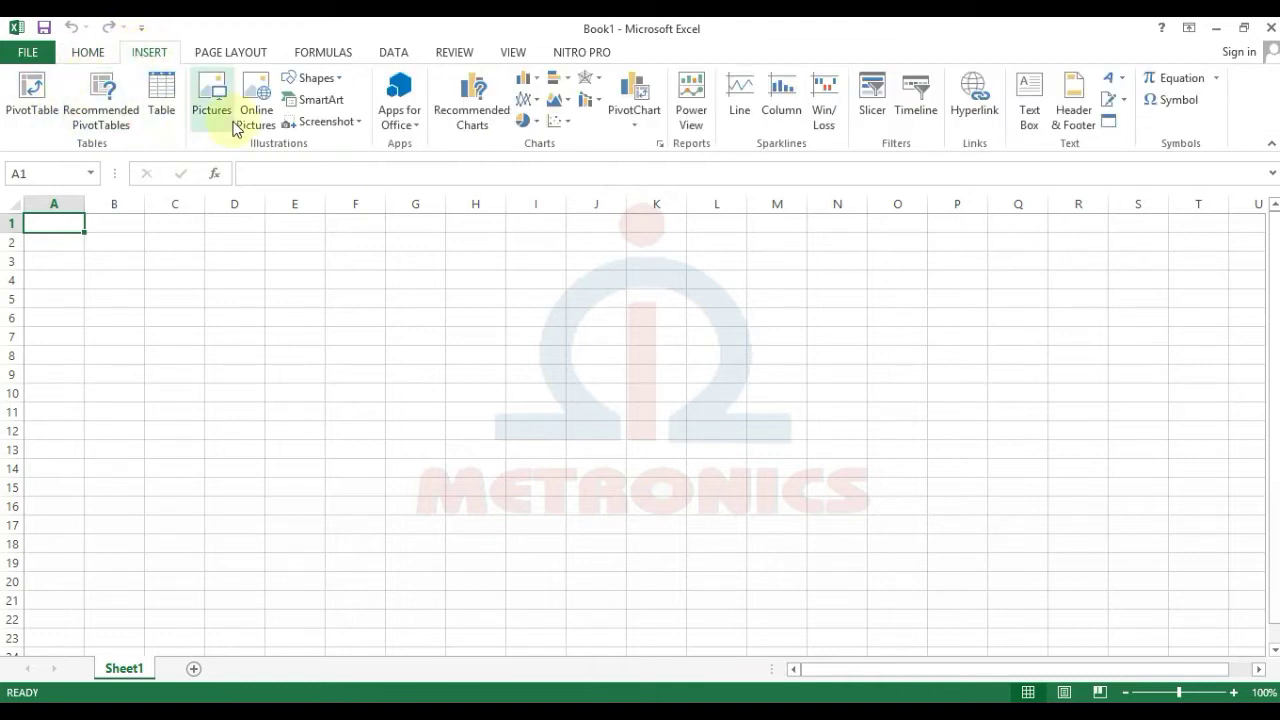
{"action": "left_click", "coordinate": [88, 52]}
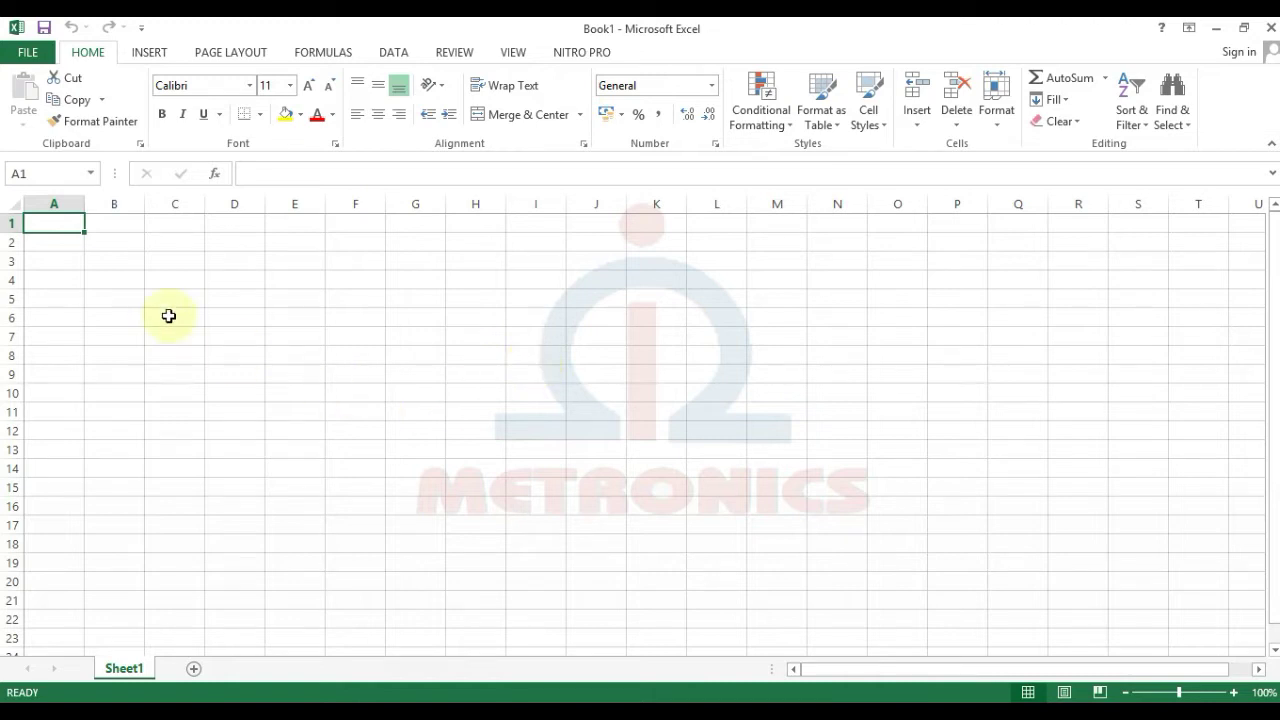
{"action": "left_click_drag", "start_coordinate": [50, 220], "coordinate": [926, 523]}
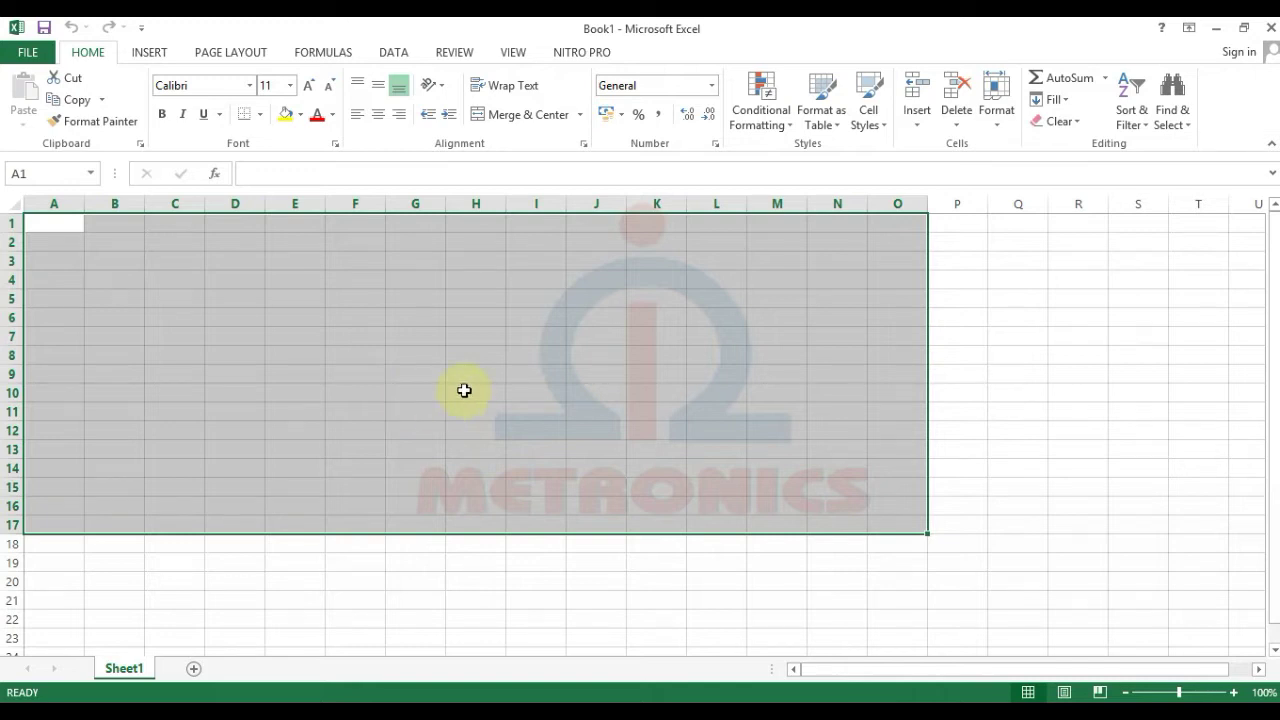
{"action": "left_click", "coordinate": [246, 331]}
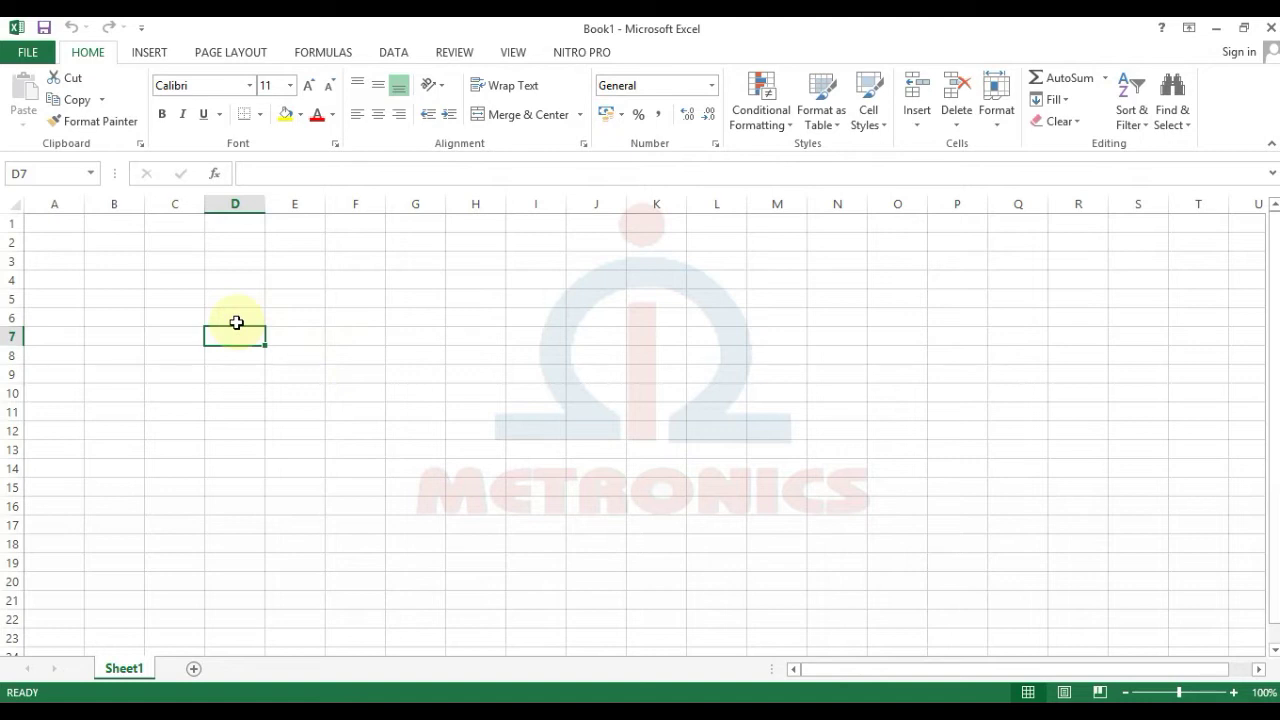
{"action": "left_click", "coordinate": [100, 296]}
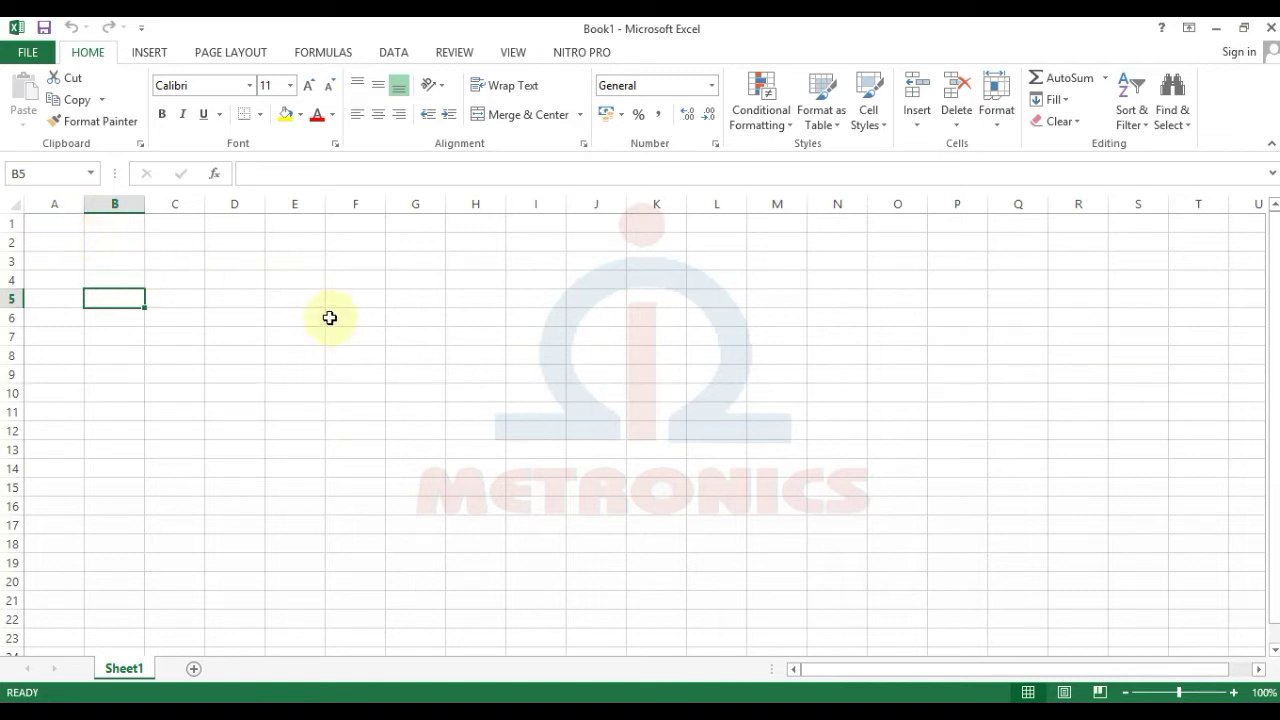
{"action": "left_click", "coordinate": [236, 277]}
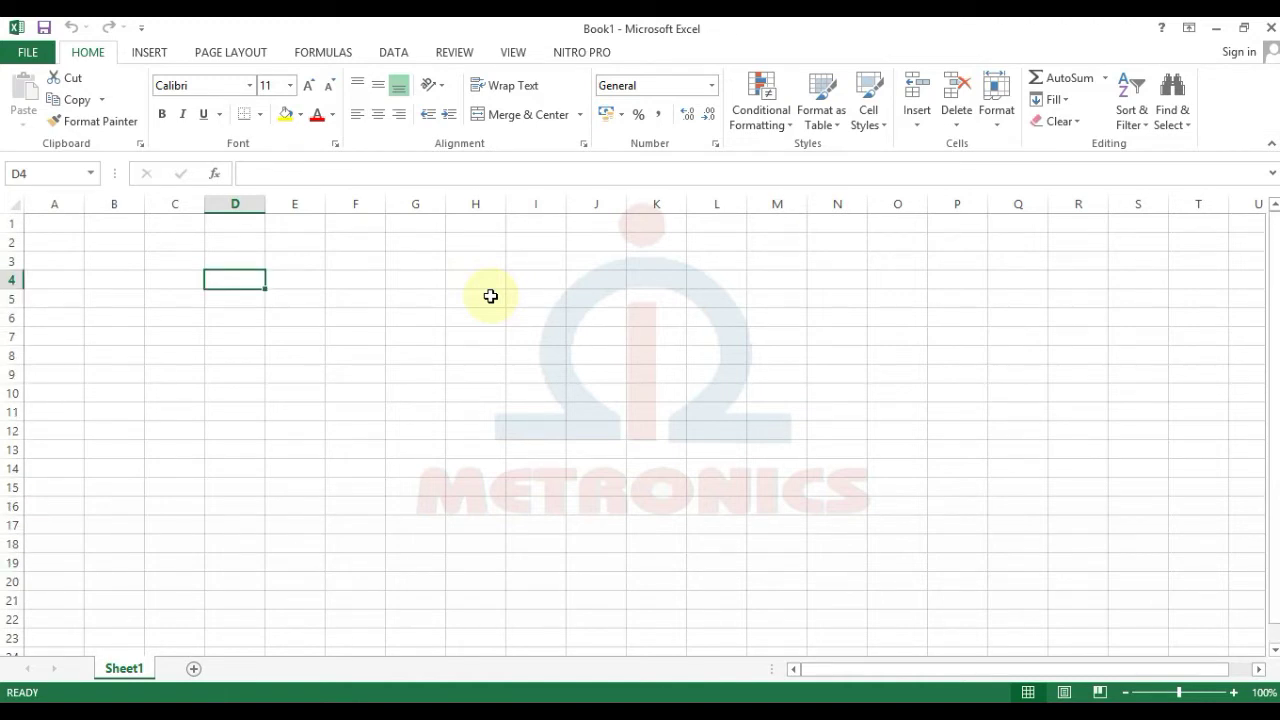
{"action": "scroll", "coordinate": [642, 515], "scroll_direction": "down", "scroll_amount": 14}
{"action": "scroll", "coordinate": [642, 515], "scroll_direction": "right", "scroll_amount": 1}
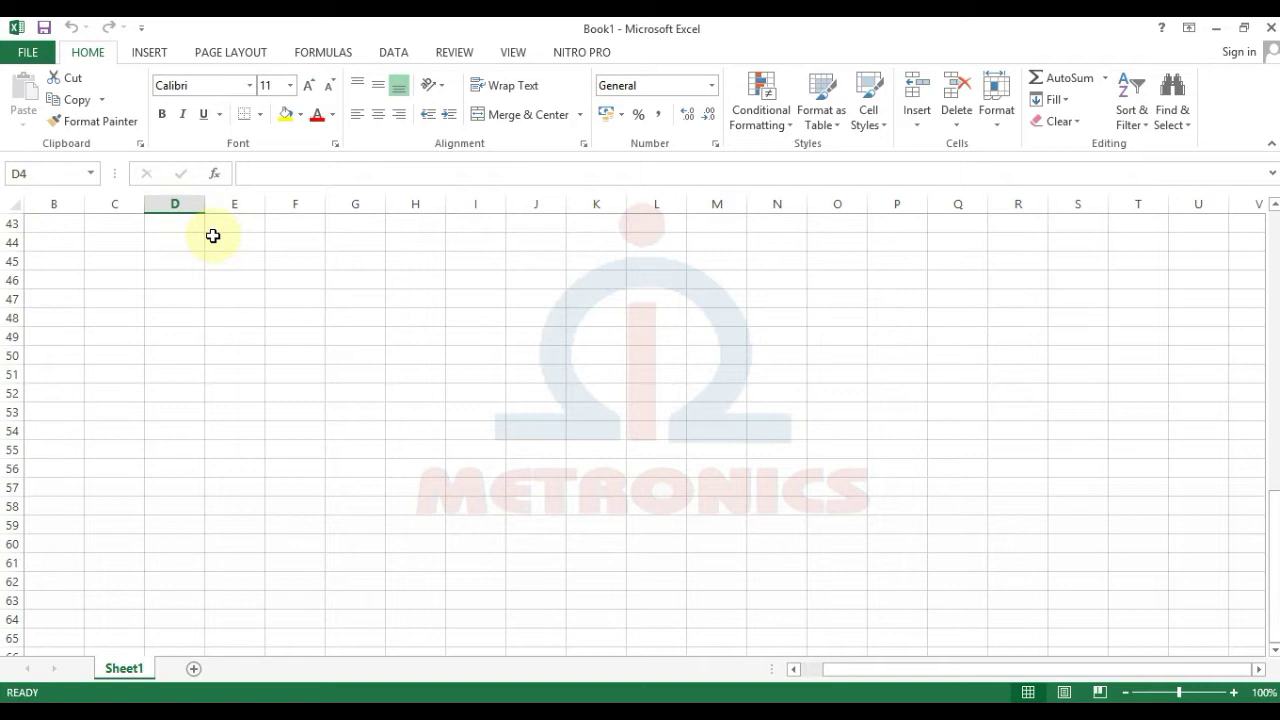
{"action": "scroll", "coordinate": [855, 470], "scroll_direction": "up", "scroll_amount": 14}
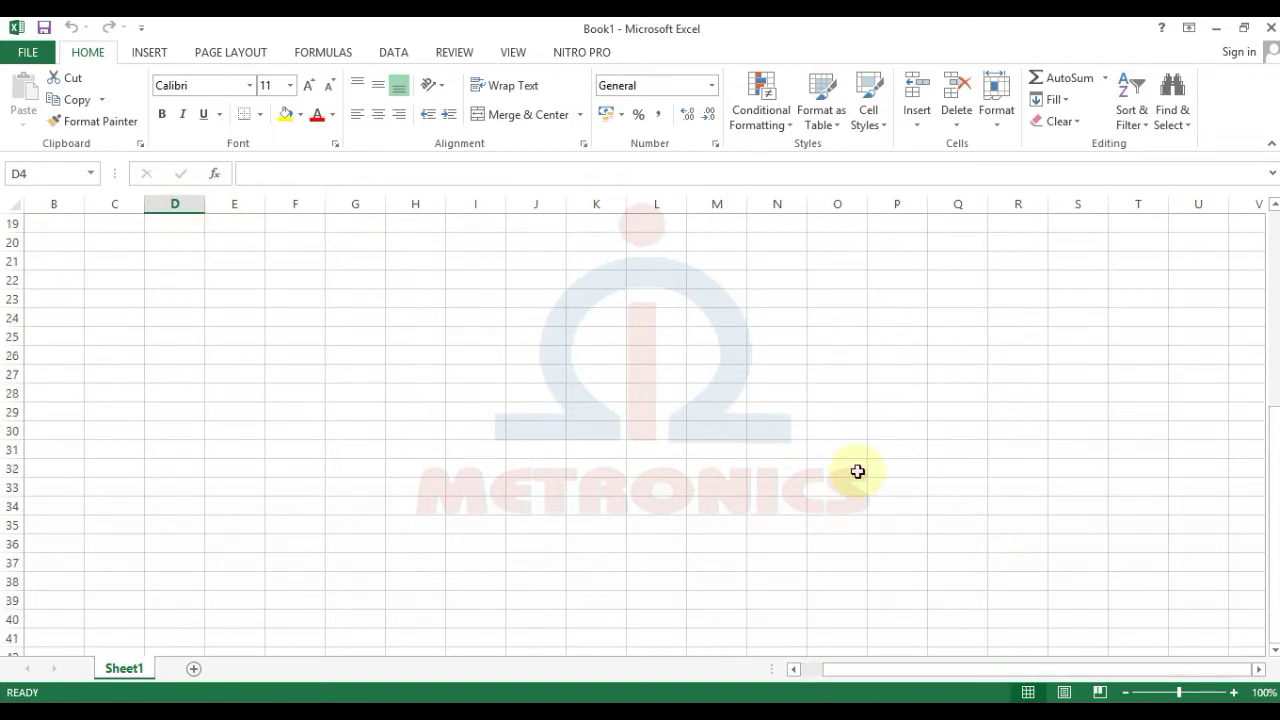
{"action": "left_click", "coordinate": [250, 280]}
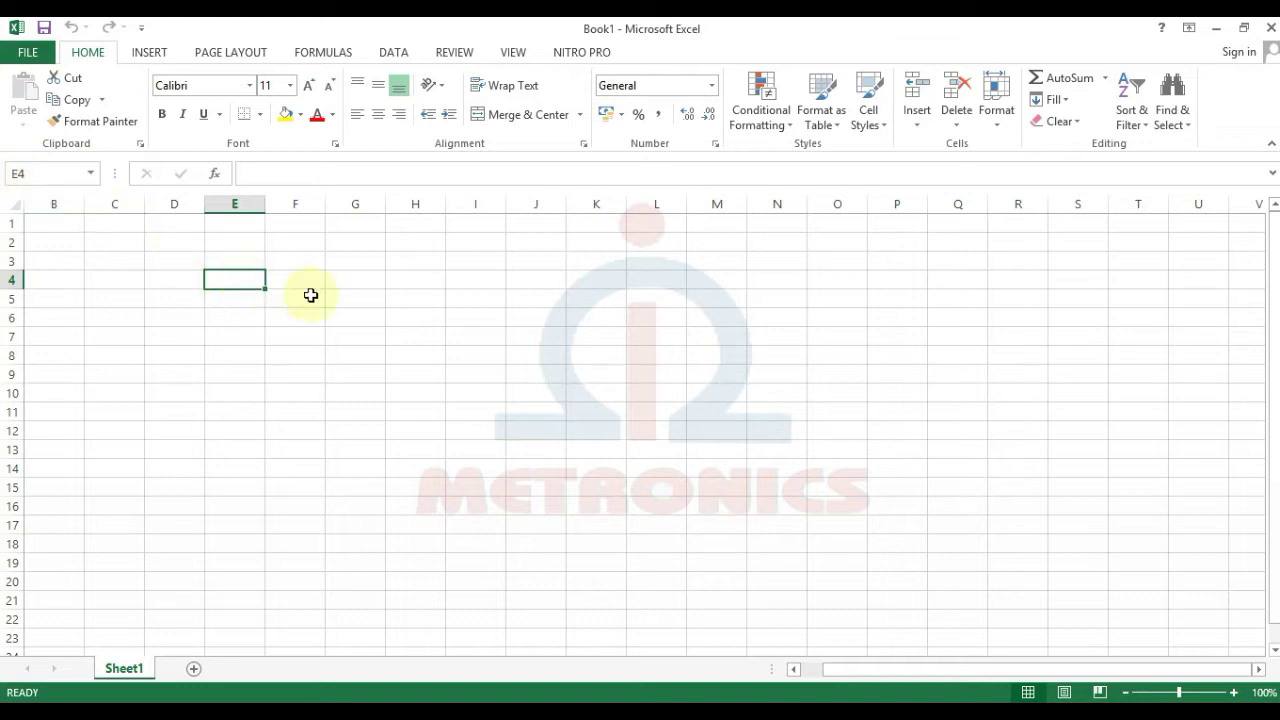
{"action": "left_click", "coordinate": [186, 264]}
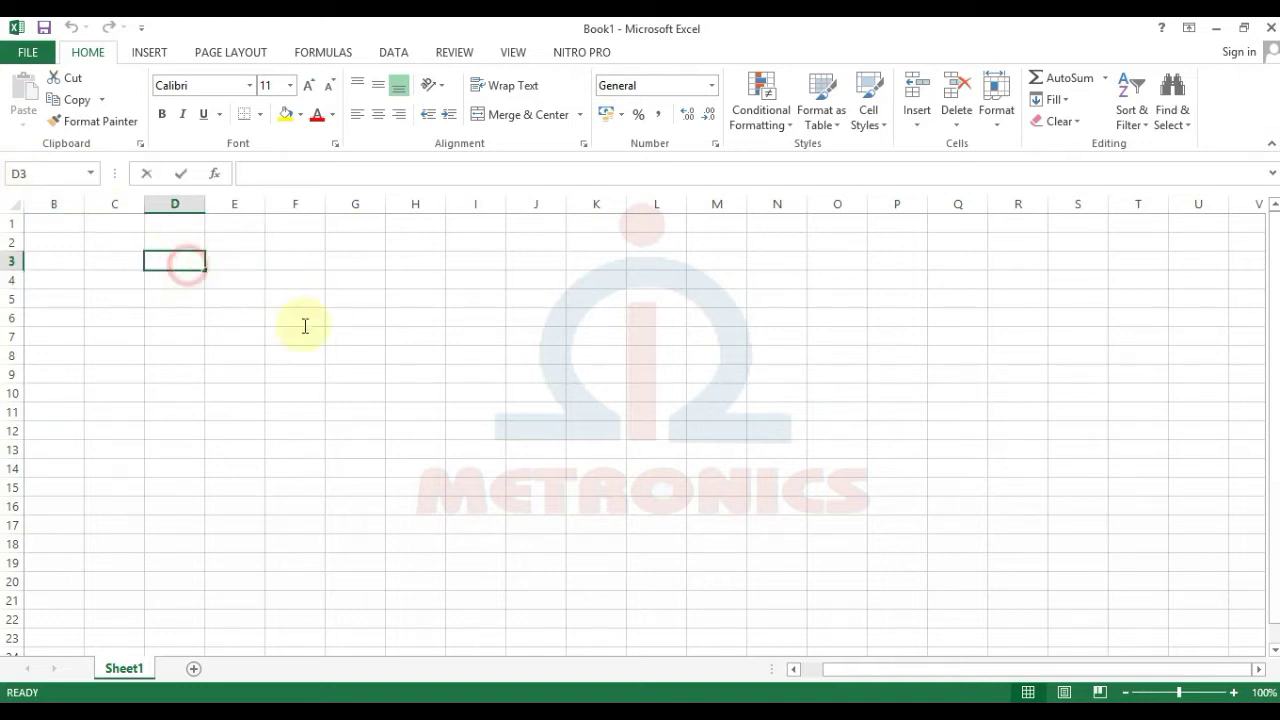
{"action": "left_click", "coordinate": [408, 374]}
{"action": "left_click_drag", "start_coordinate": [170, 262], "coordinate": [548, 452]}
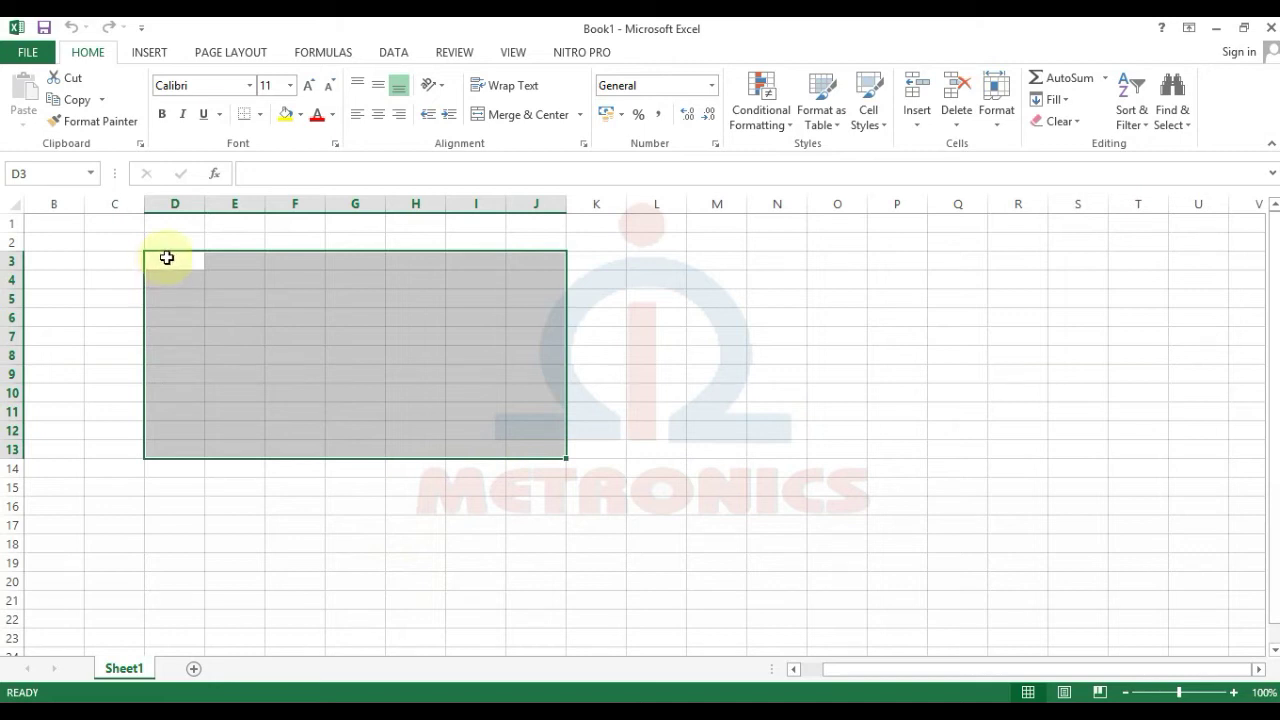
{"action": "left_click_drag", "start_coordinate": [172, 264], "coordinate": [575, 463]}
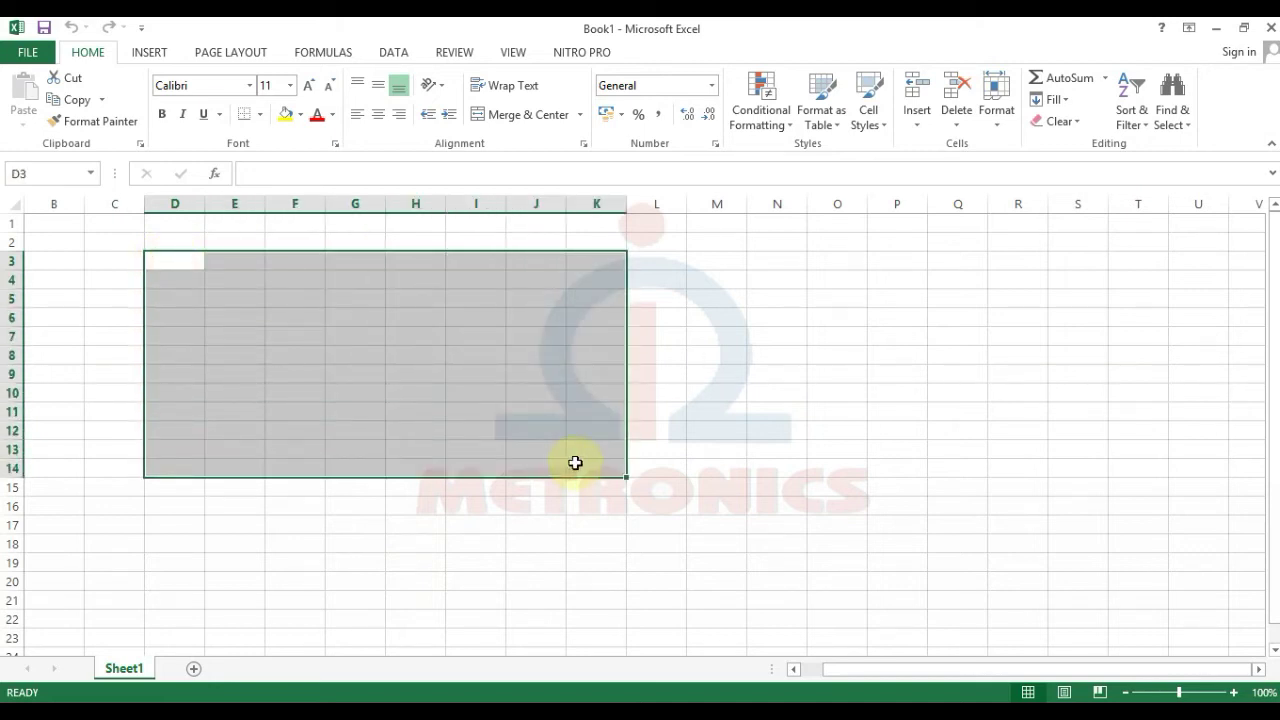
{"action": "left_click", "coordinate": [655, 453]}
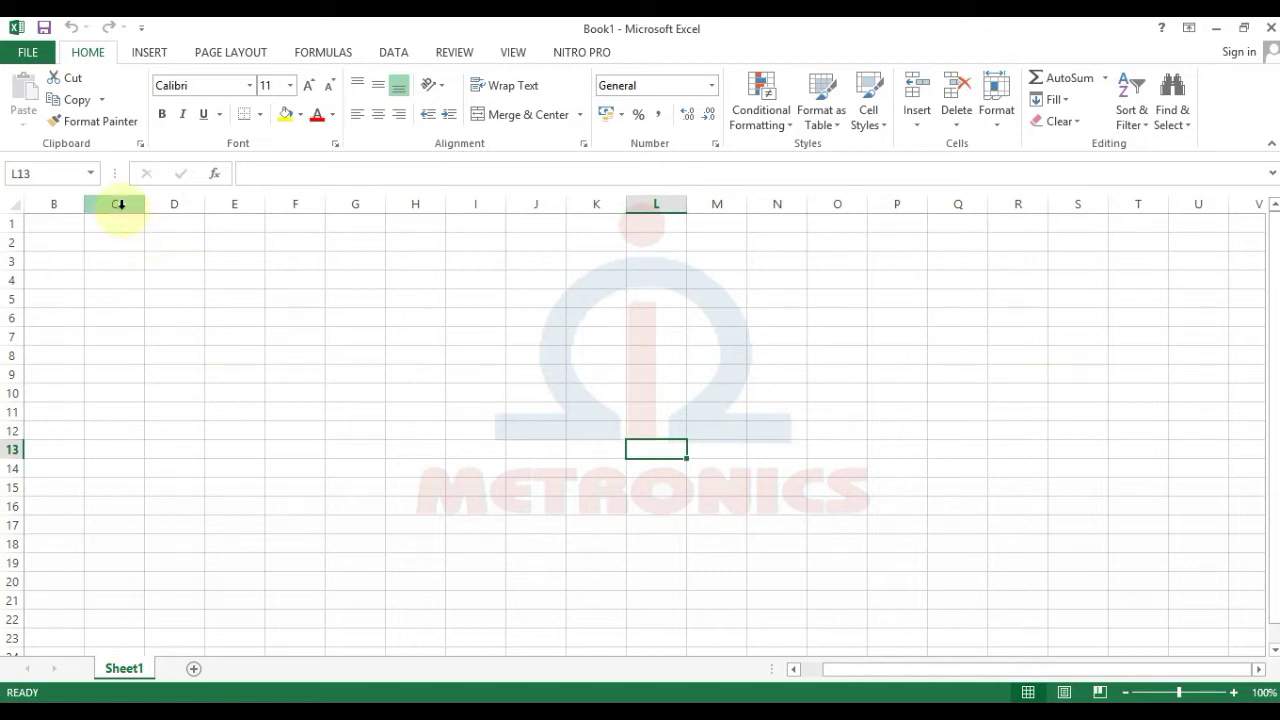
{"action": "left_click", "coordinate": [123, 280]}
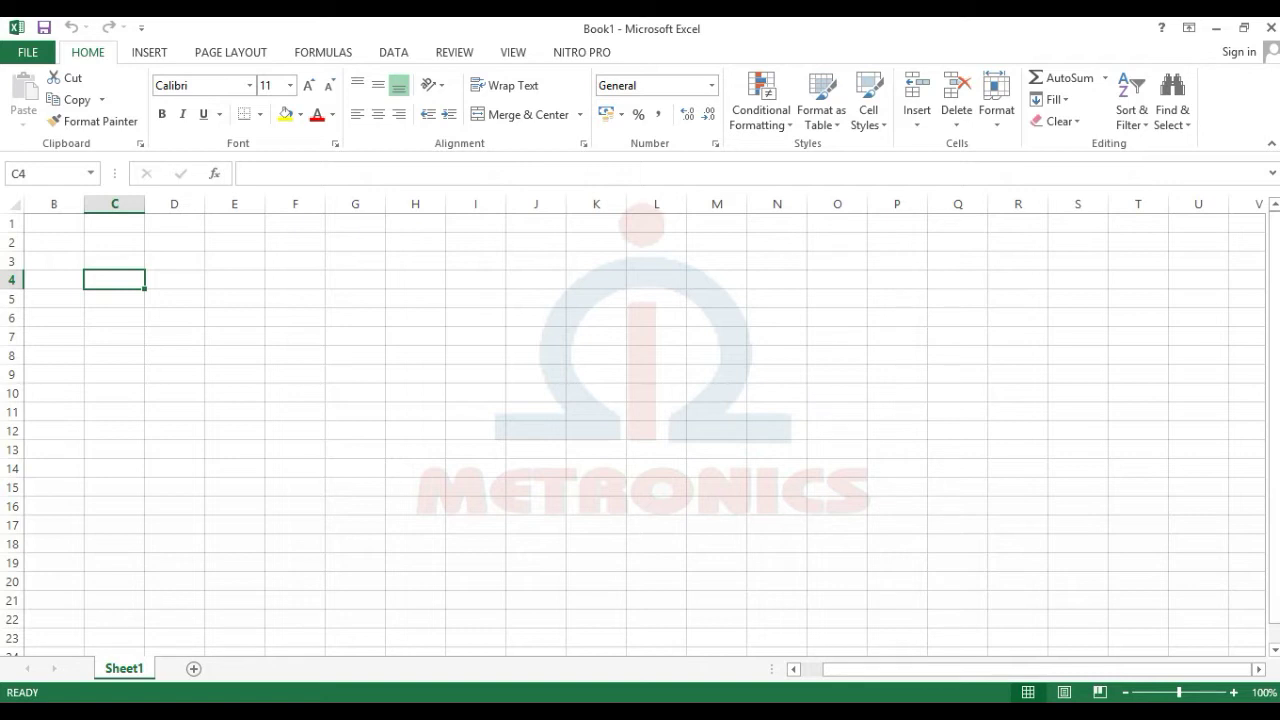
Step: Enter the label BIT in capital letters in cell C4
{"action": "key", "text": "Caps_Lock"}
{"action": "type", "text": "BIT"}
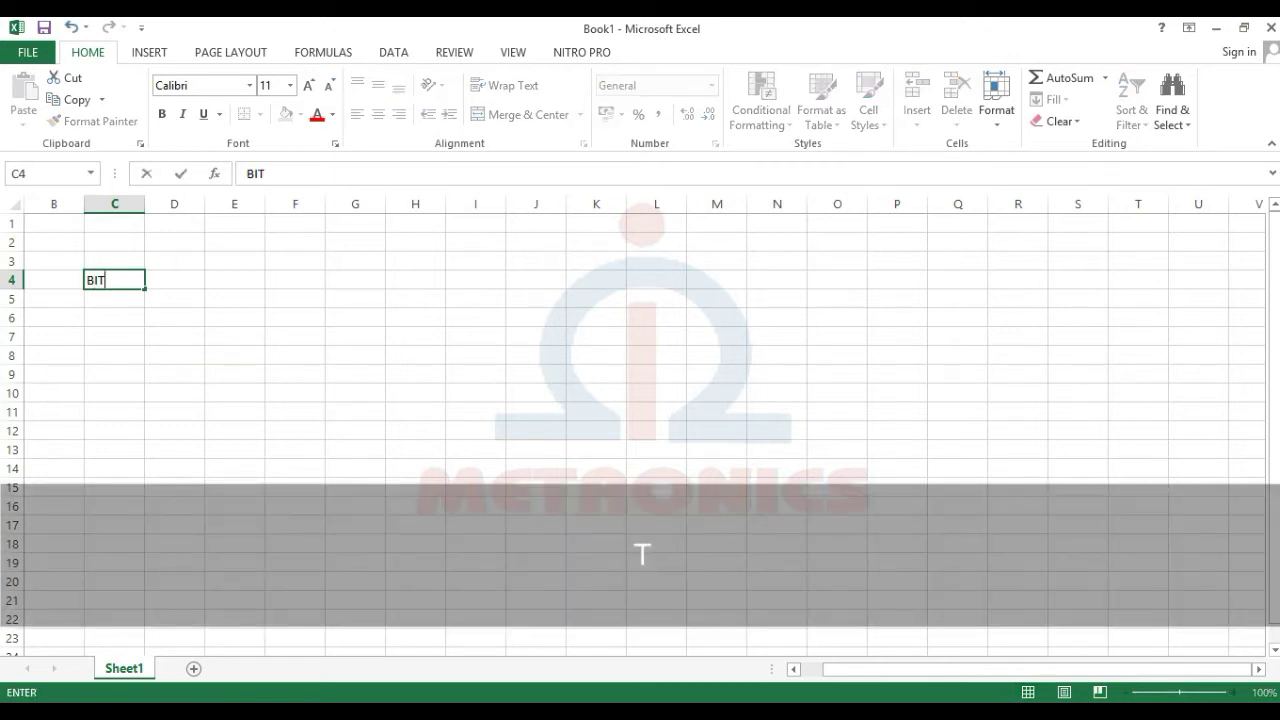
{"action": "key", "text": "Return"}
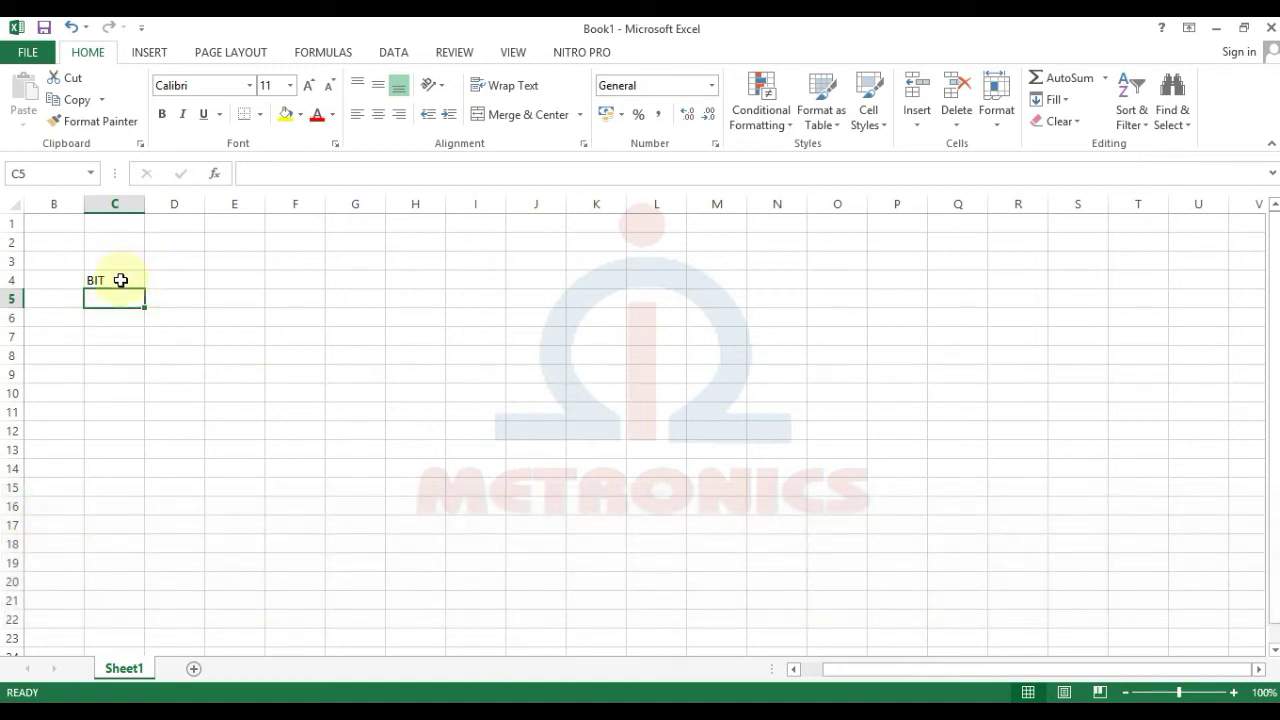
{"action": "double_click", "coordinate": [120, 280]}
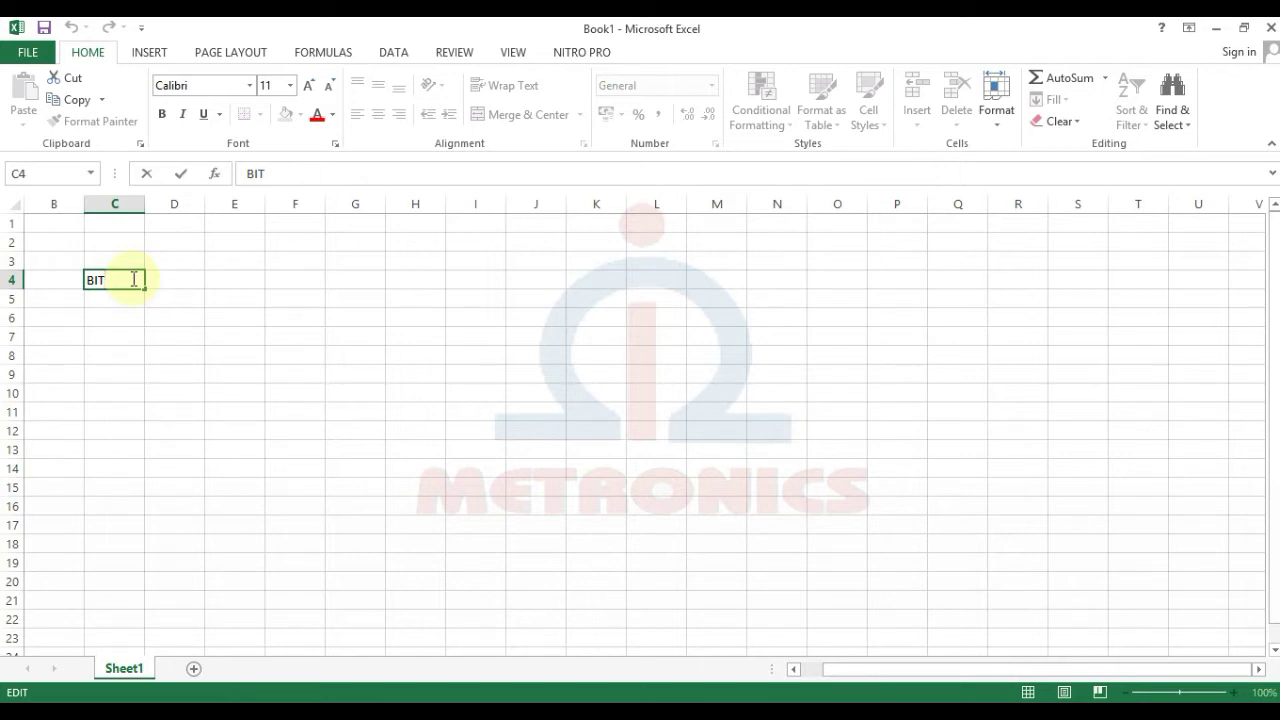
{"action": "left_click", "coordinate": [193, 317]}
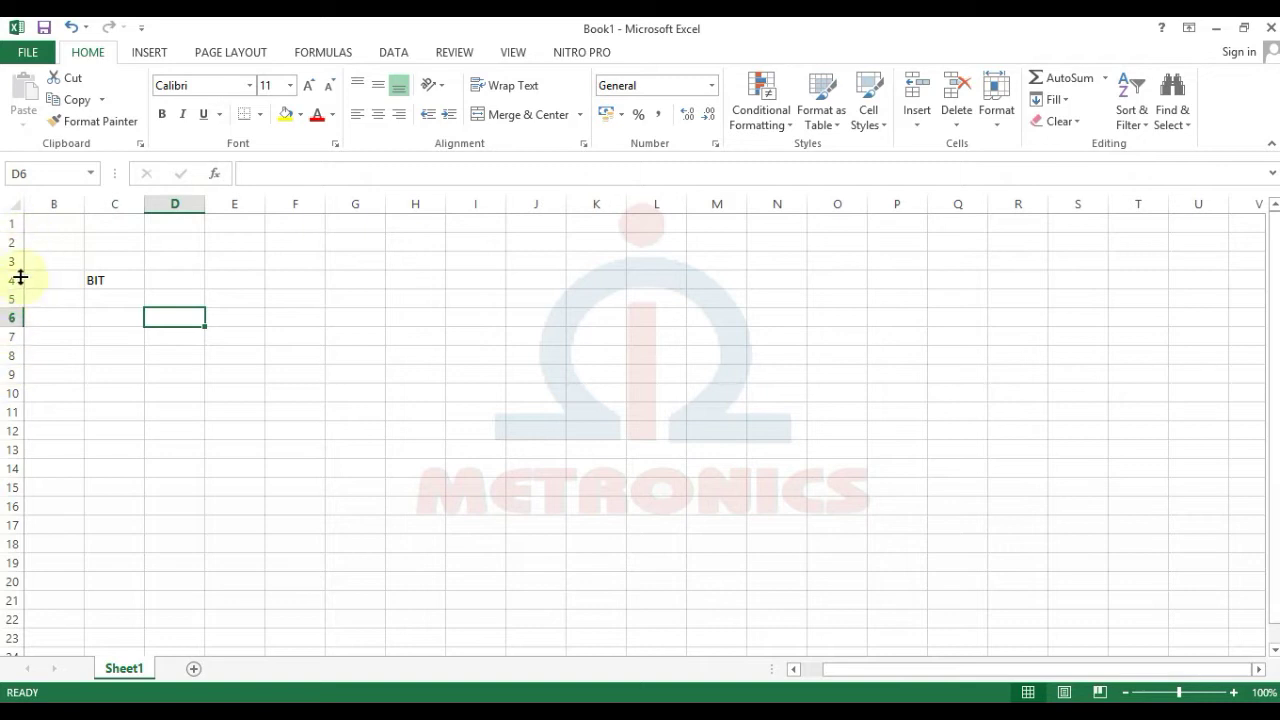
{"action": "left_click", "coordinate": [842, 670]}
{"action": "left_click_drag", "start_coordinate": [842, 670], "coordinate": [810, 670]}
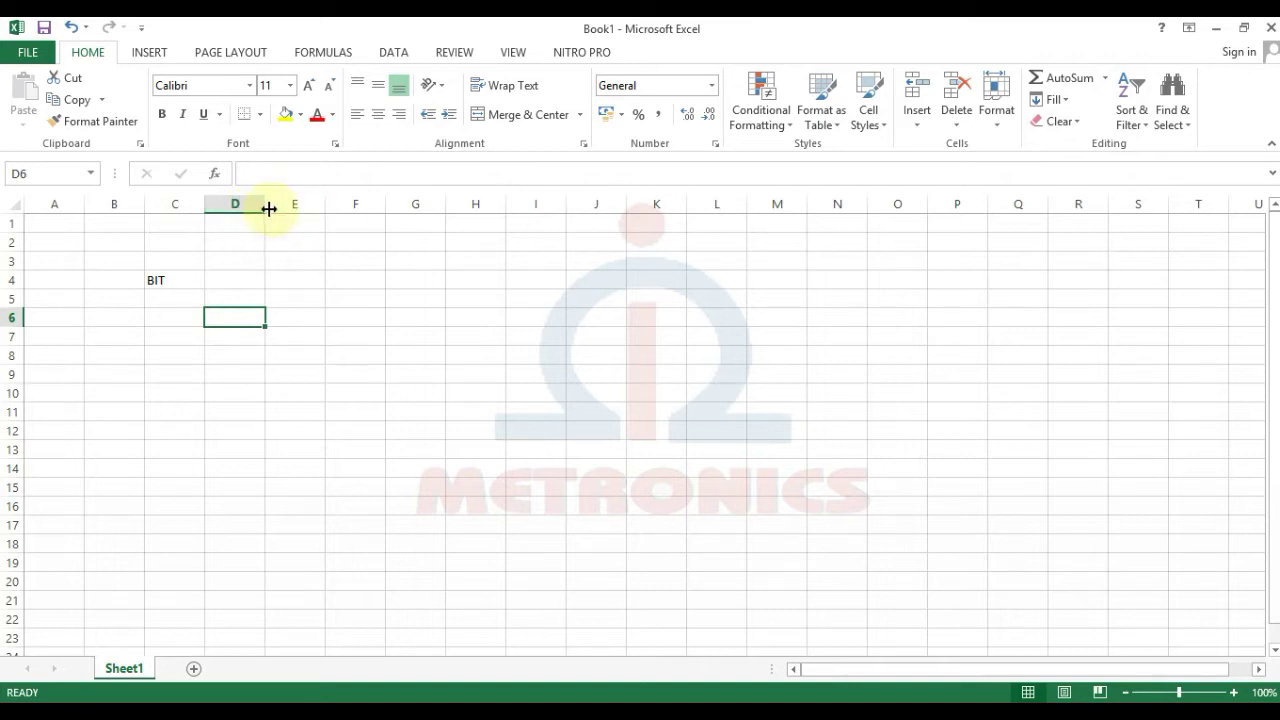
Step: Widen column D to about 203 pixels and drag row 6 to a height of 64.50
{"action": "left_click_drag", "start_coordinate": [269, 208], "coordinate": [399, 209]}
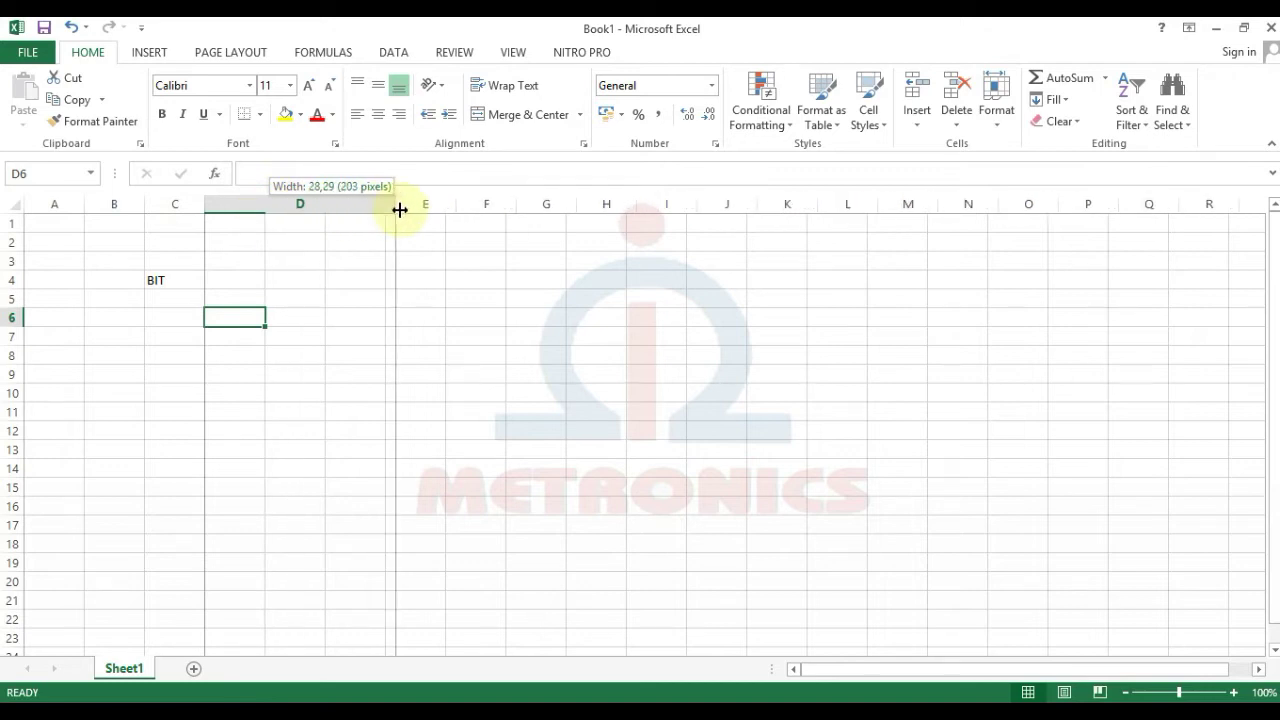
{"action": "left_click_drag", "start_coordinate": [399, 209], "coordinate": [397, 207]}
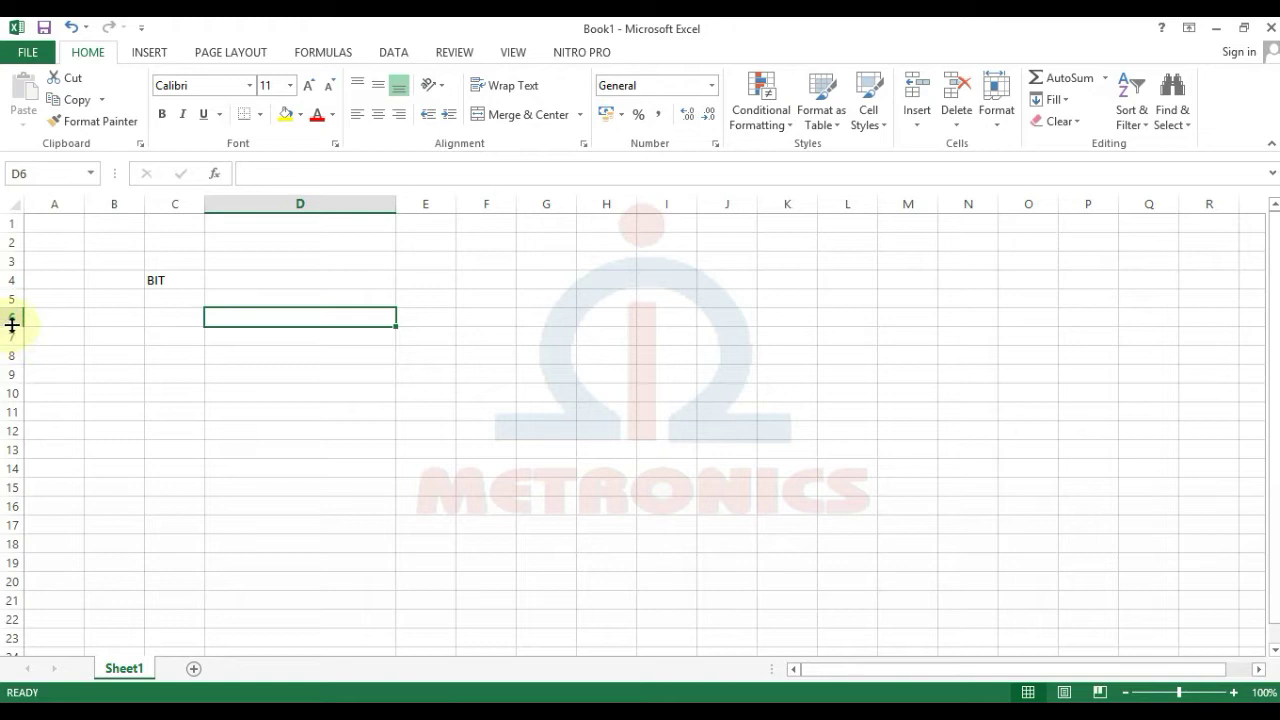
{"action": "left_click_drag", "start_coordinate": [13, 326], "coordinate": [13, 387]}
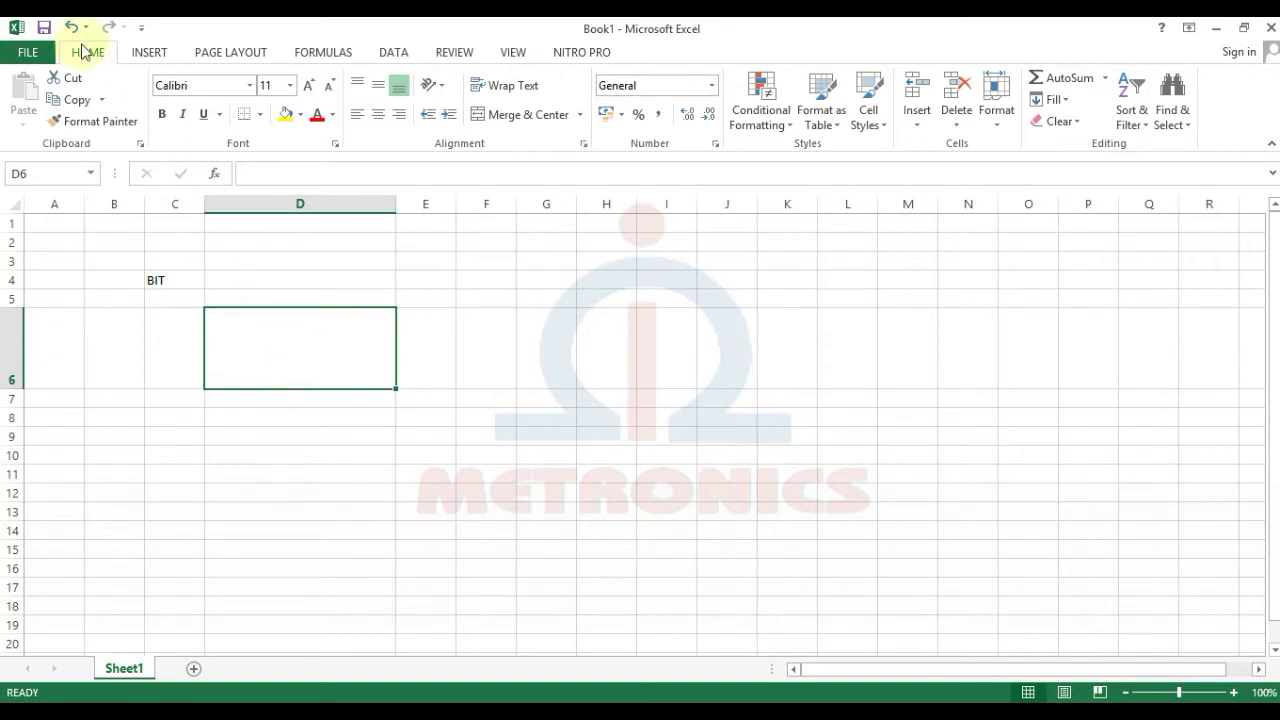
Step: Change row 6's height from 64,5 to exactly 30 using Format > Row Height
{"action": "left_click", "coordinate": [1011, 125]}
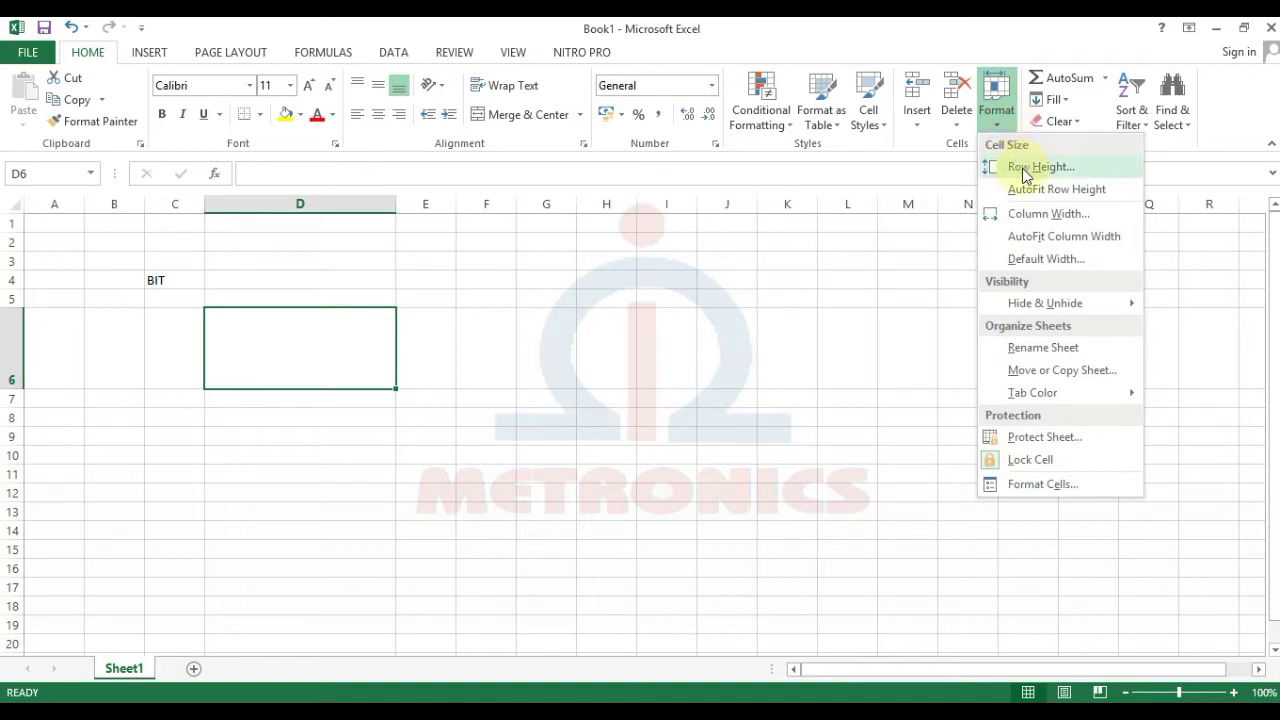
{"action": "left_click", "coordinate": [1024, 172]}
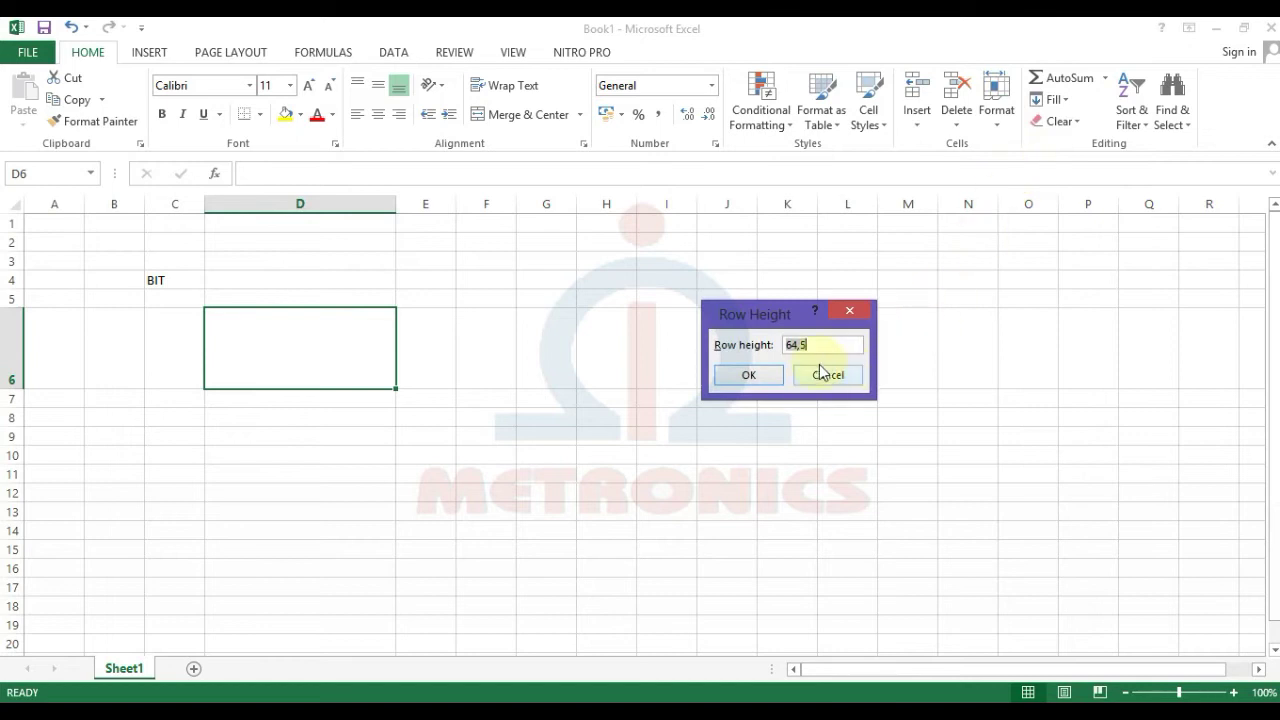
{"action": "left_click", "coordinate": [844, 343]}
{"action": "left_click_drag", "start_coordinate": [826, 343], "coordinate": [760, 345]}
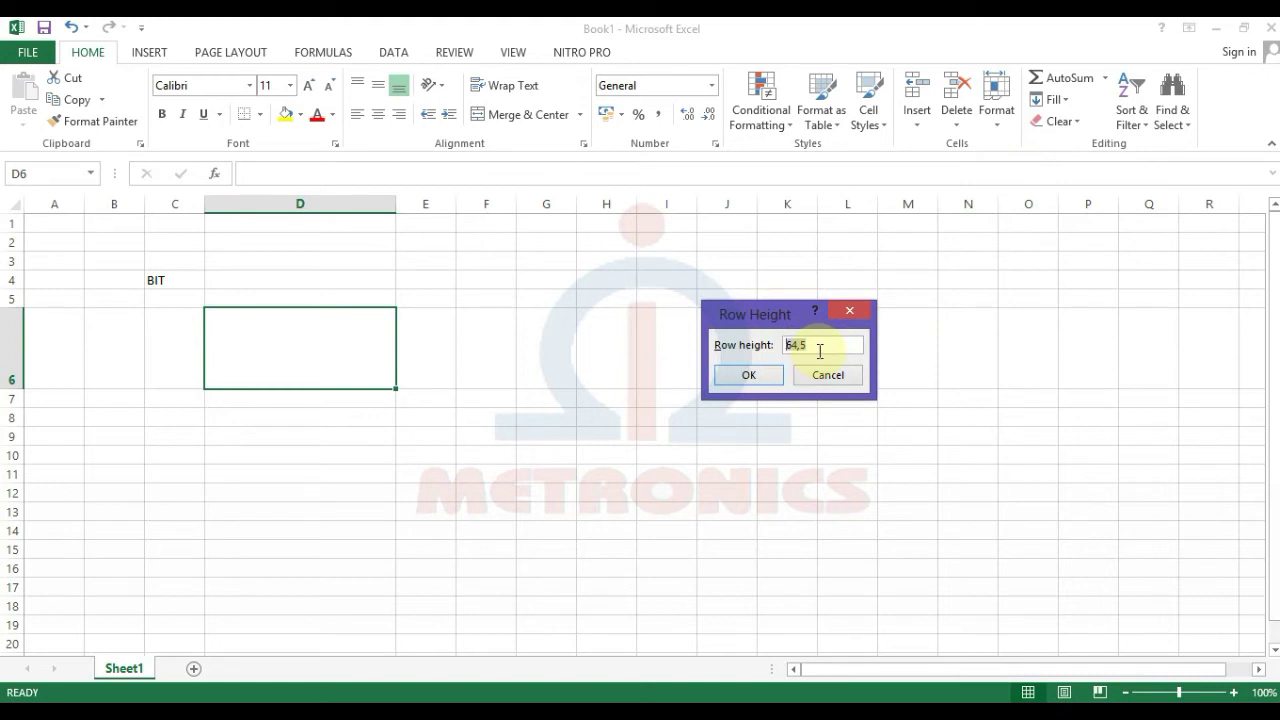
{"action": "type", "text": "30"}
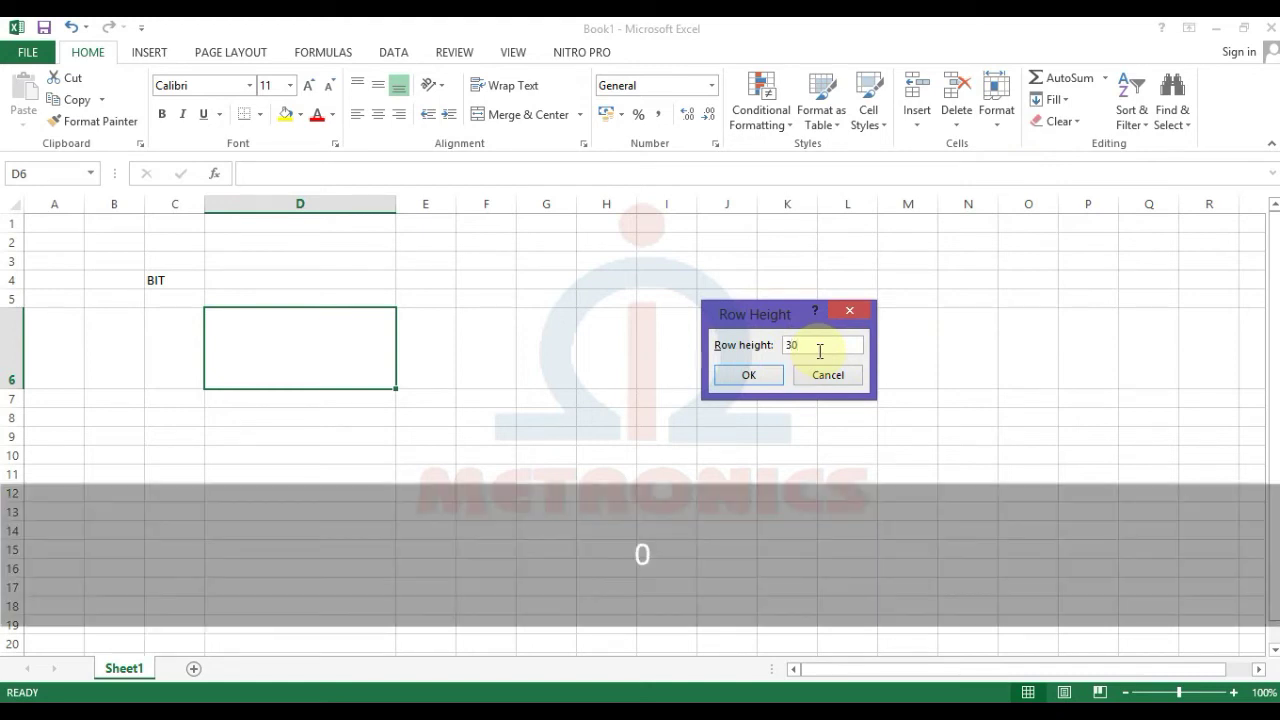
{"action": "left_click", "coordinate": [770, 375]}
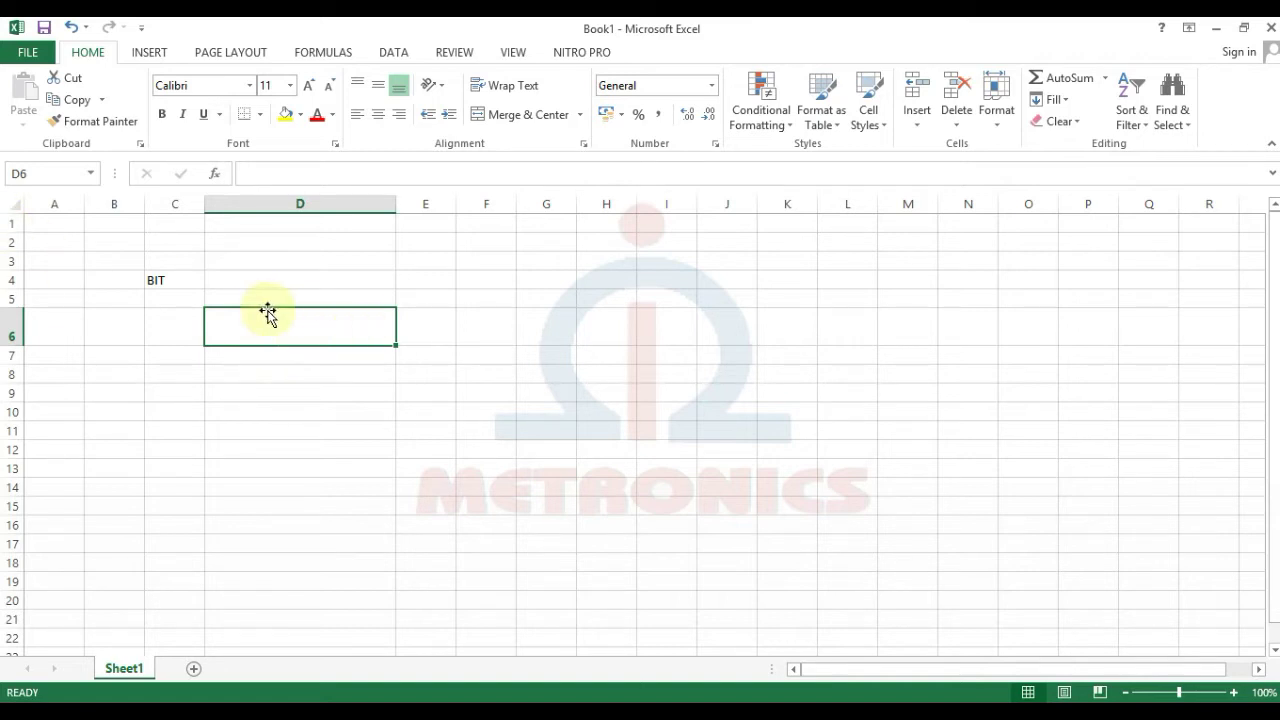
{"action": "left_click", "coordinate": [89, 54]}
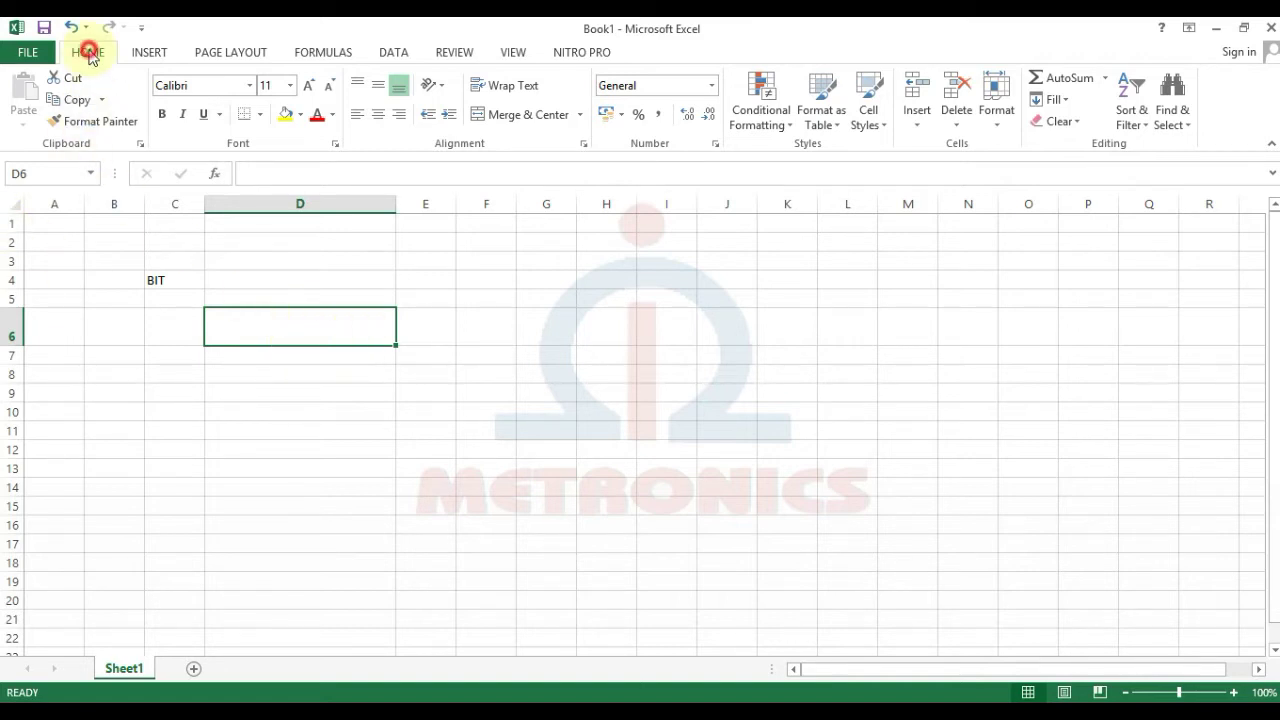
Step: Change column D's width from 28,29 to 40 using Format > Column Width
{"action": "left_click", "coordinate": [1002, 110]}
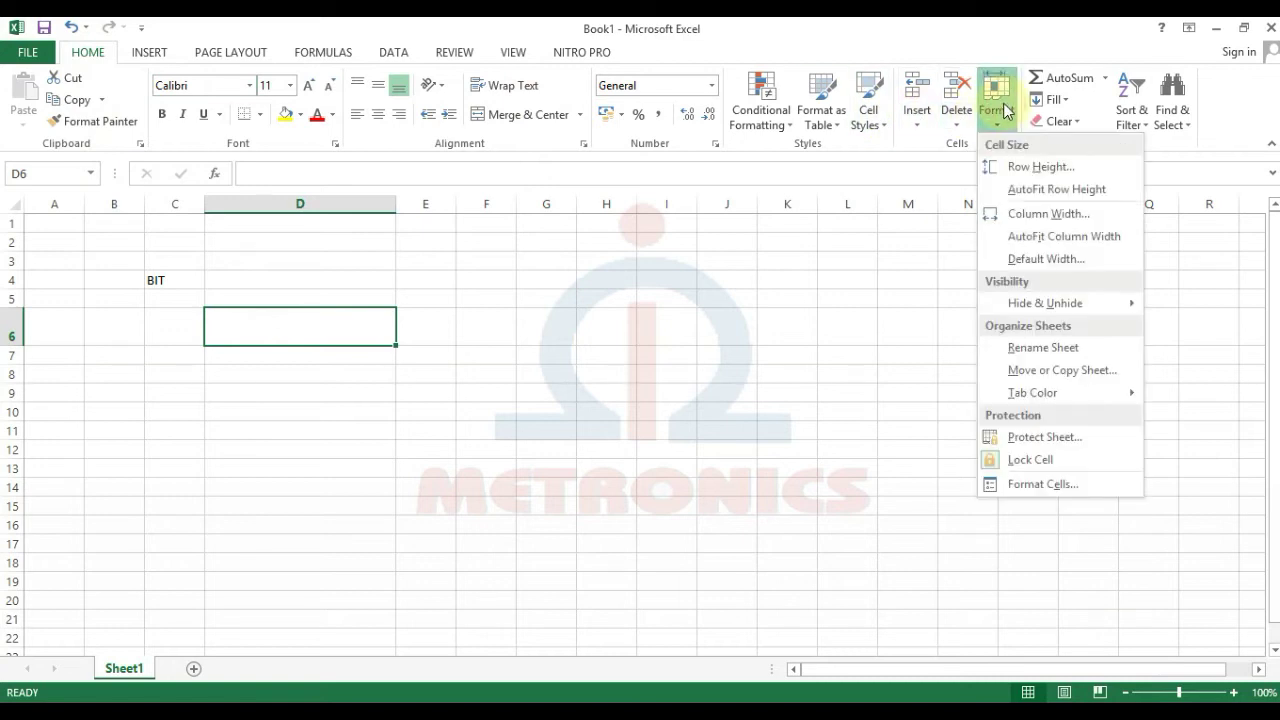
{"action": "left_click", "coordinate": [1062, 216]}
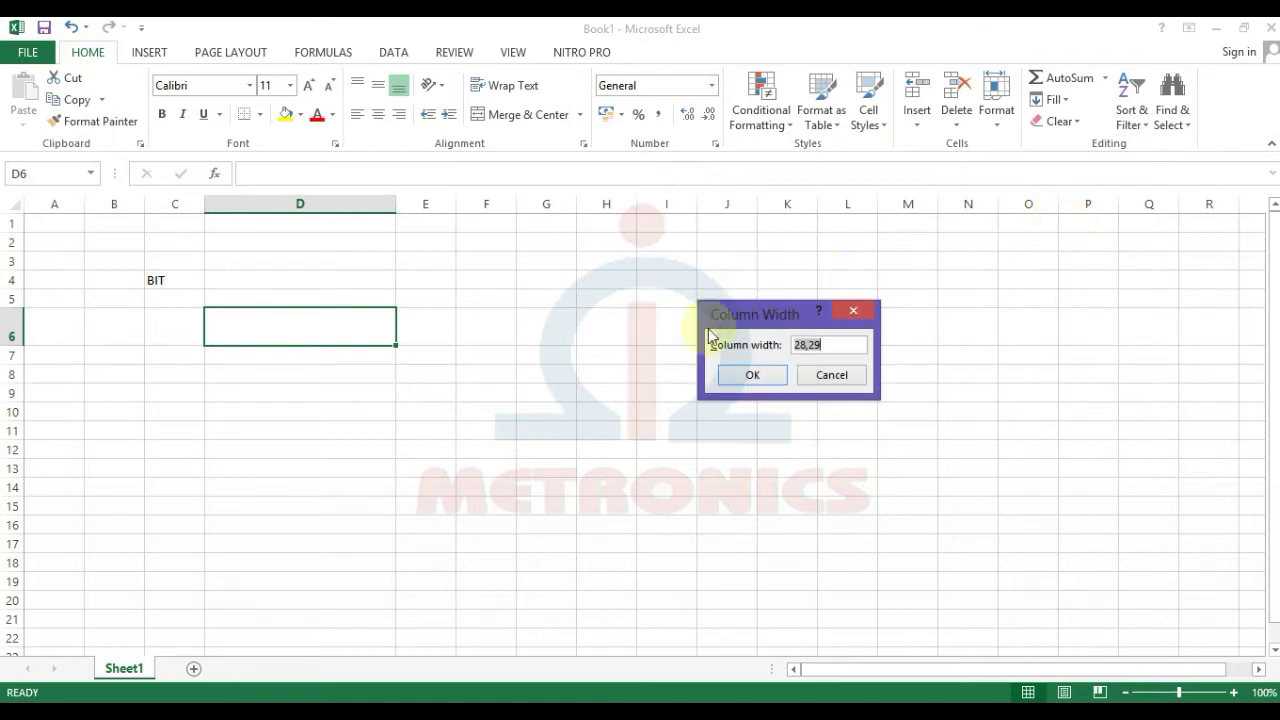
{"action": "left_click", "coordinate": [830, 346]}
{"action": "left_click", "coordinate": [829, 347]}
{"action": "left_click_drag", "start_coordinate": [814, 346], "coordinate": [764, 348]}
{"action": "type", "text": "40"}
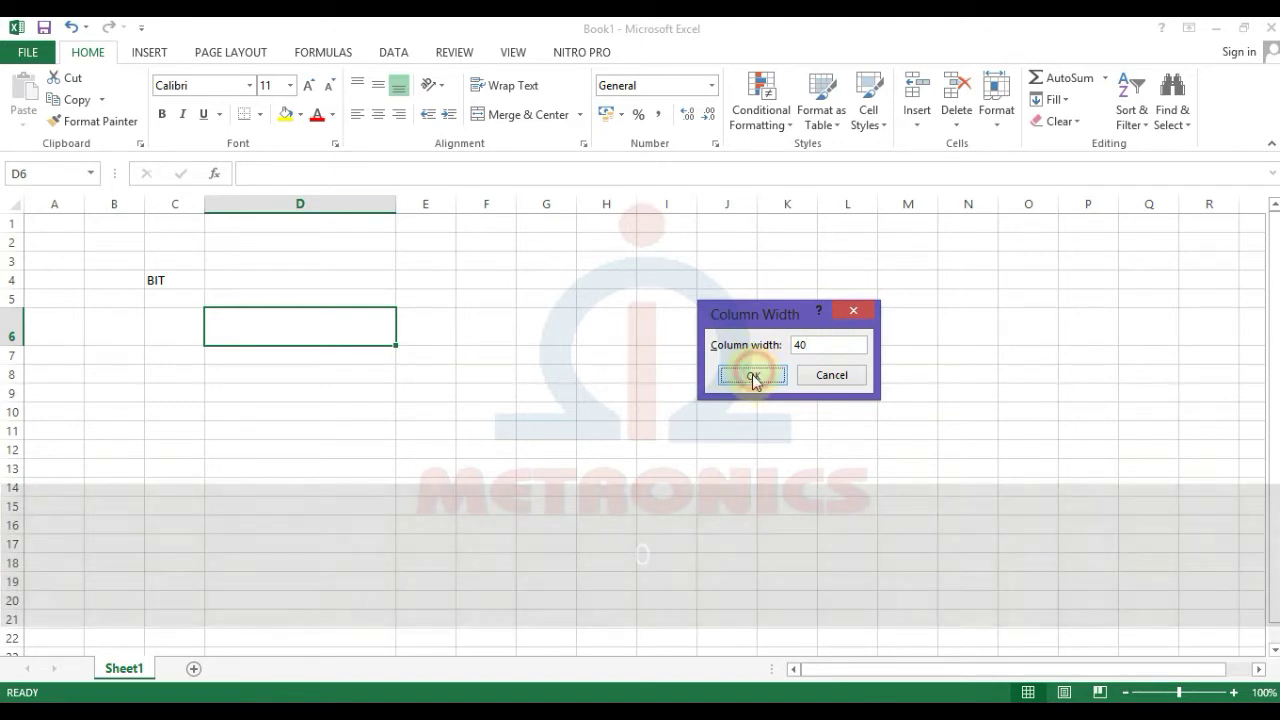
{"action": "left_click", "coordinate": [754, 376]}
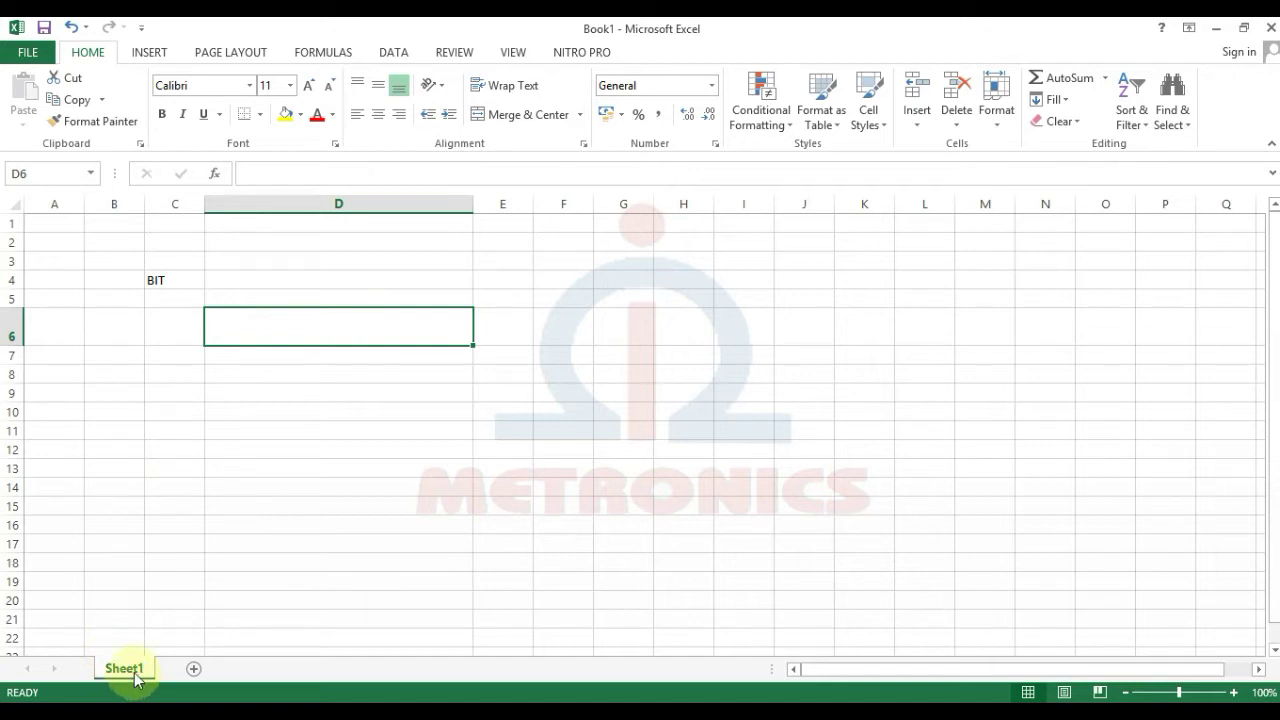
{"action": "left_click", "coordinate": [194, 670]}
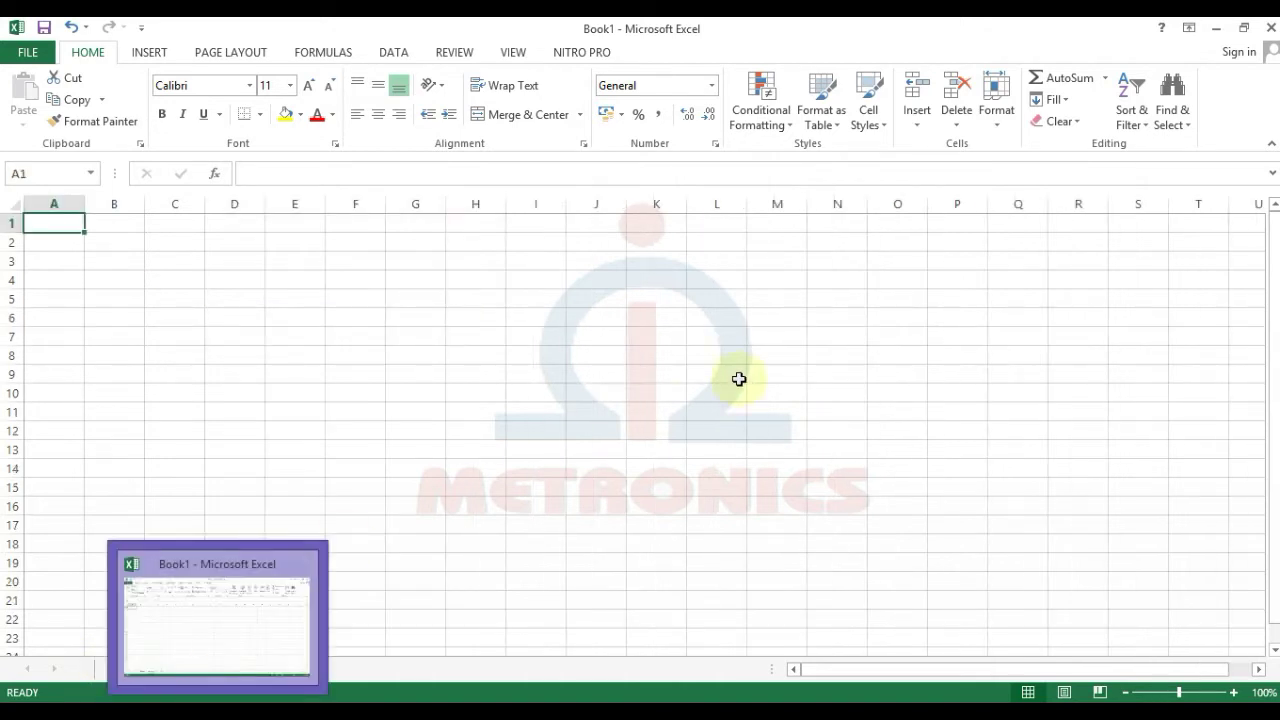
{"action": "left_click", "coordinate": [740, 334]}
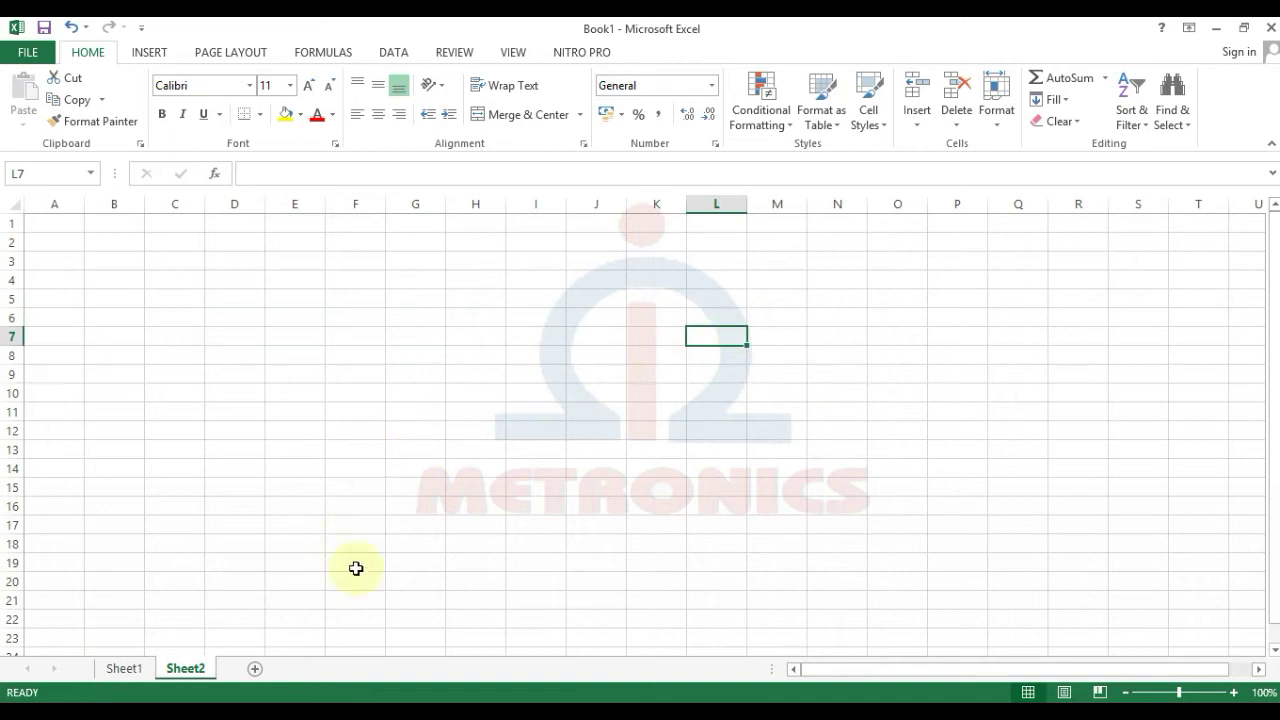
{"action": "right_click", "coordinate": [197, 676]}
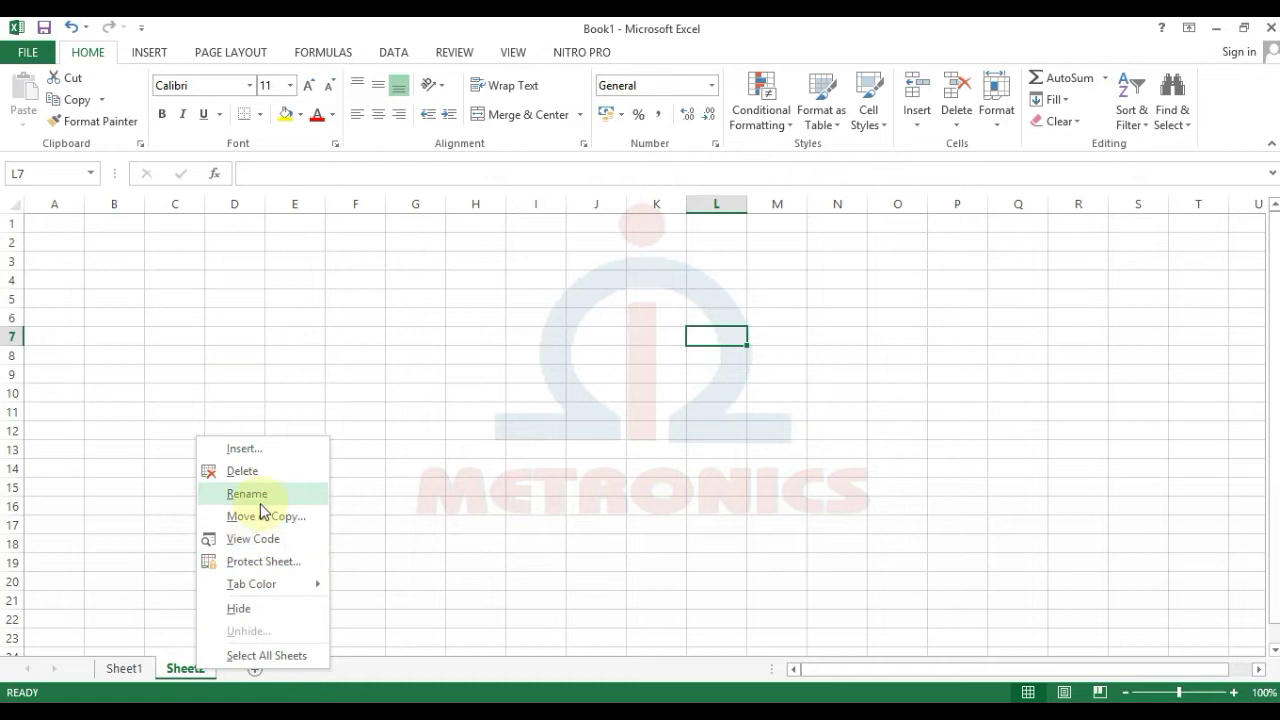
{"action": "left_click", "coordinate": [244, 471]}
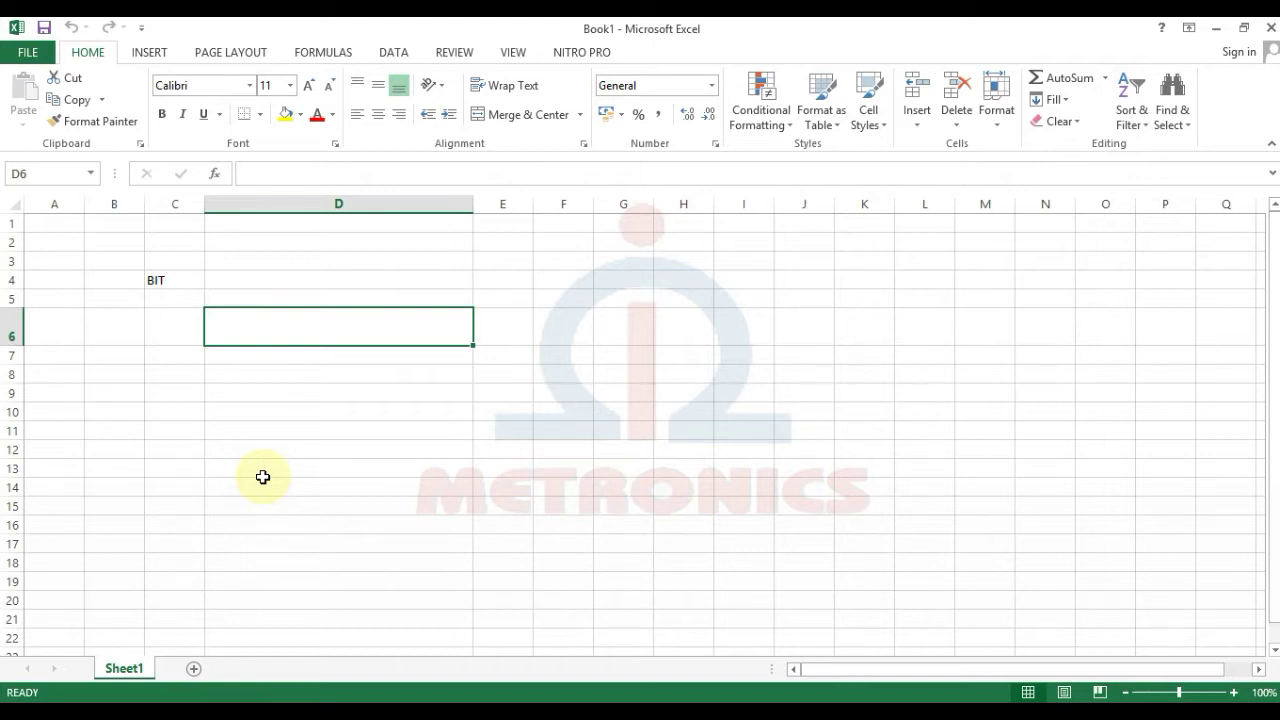
{"action": "right_click", "coordinate": [131, 676]}
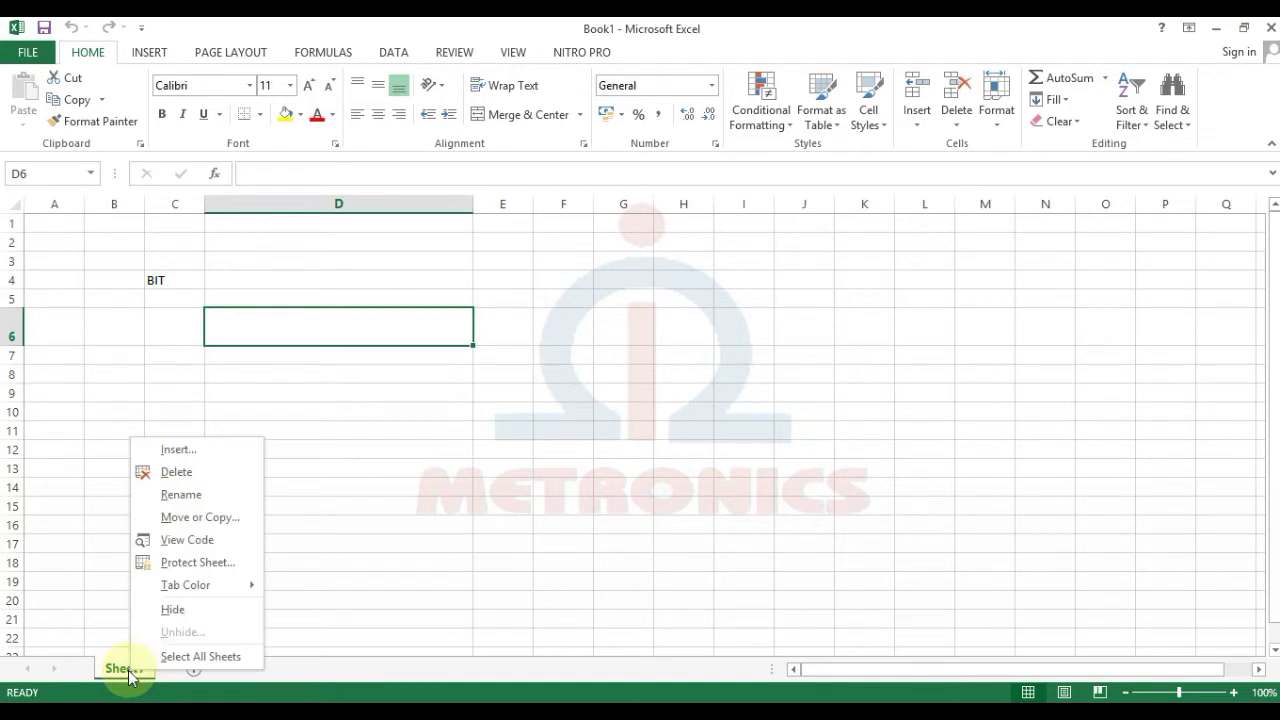
Step: Rename the Sheet1 tab to HALAMAN 1
{"action": "left_click", "coordinate": [218, 492]}
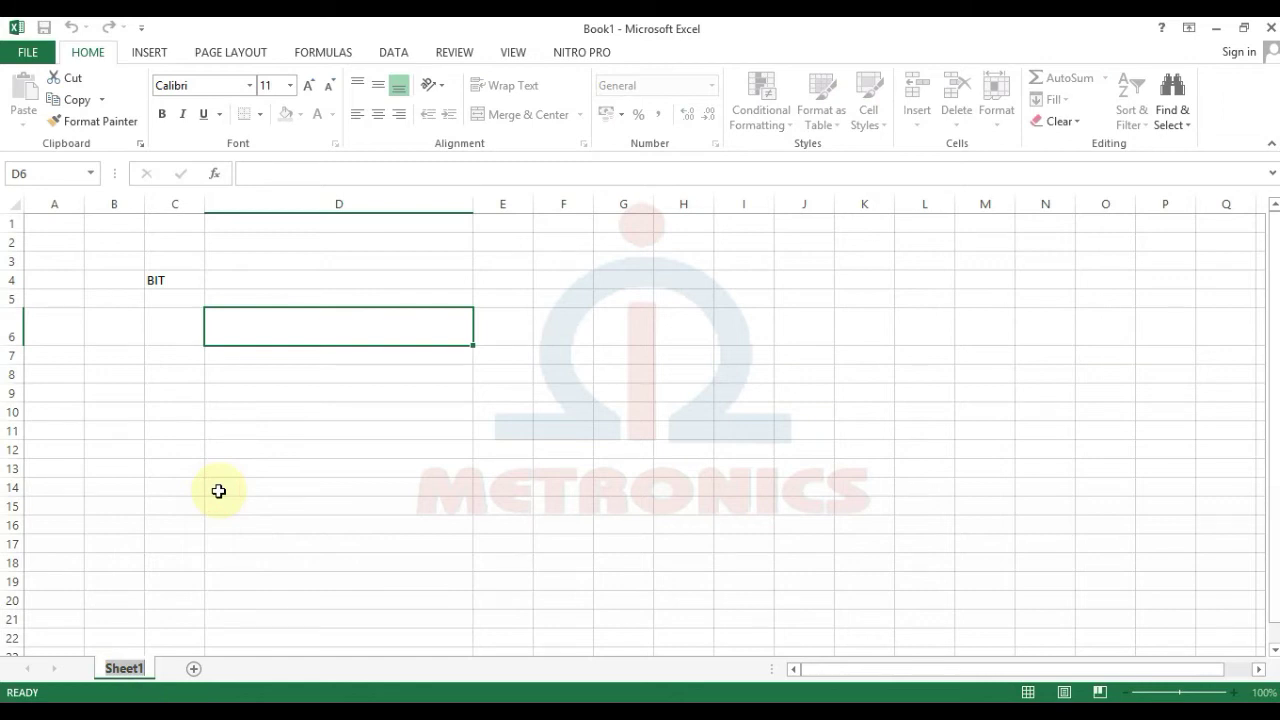
{"action": "type", "text": "HAL"}
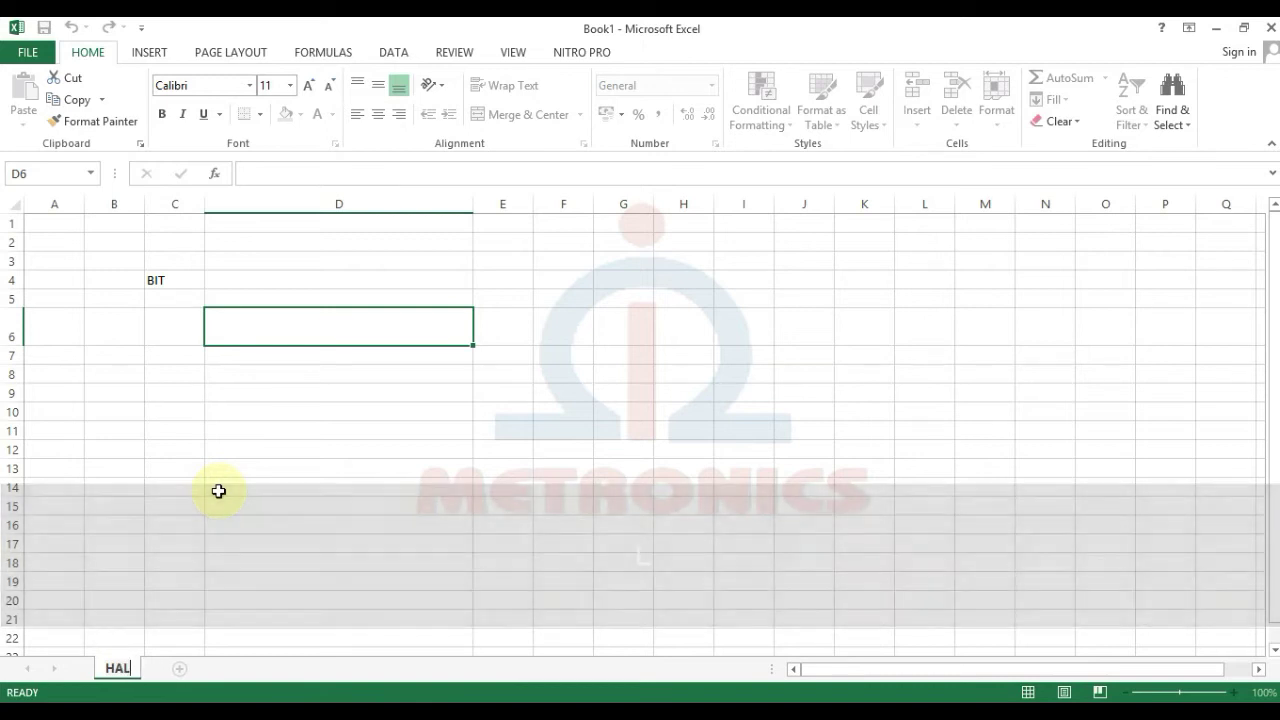
{"action": "type", "text": "AMAN 1"}
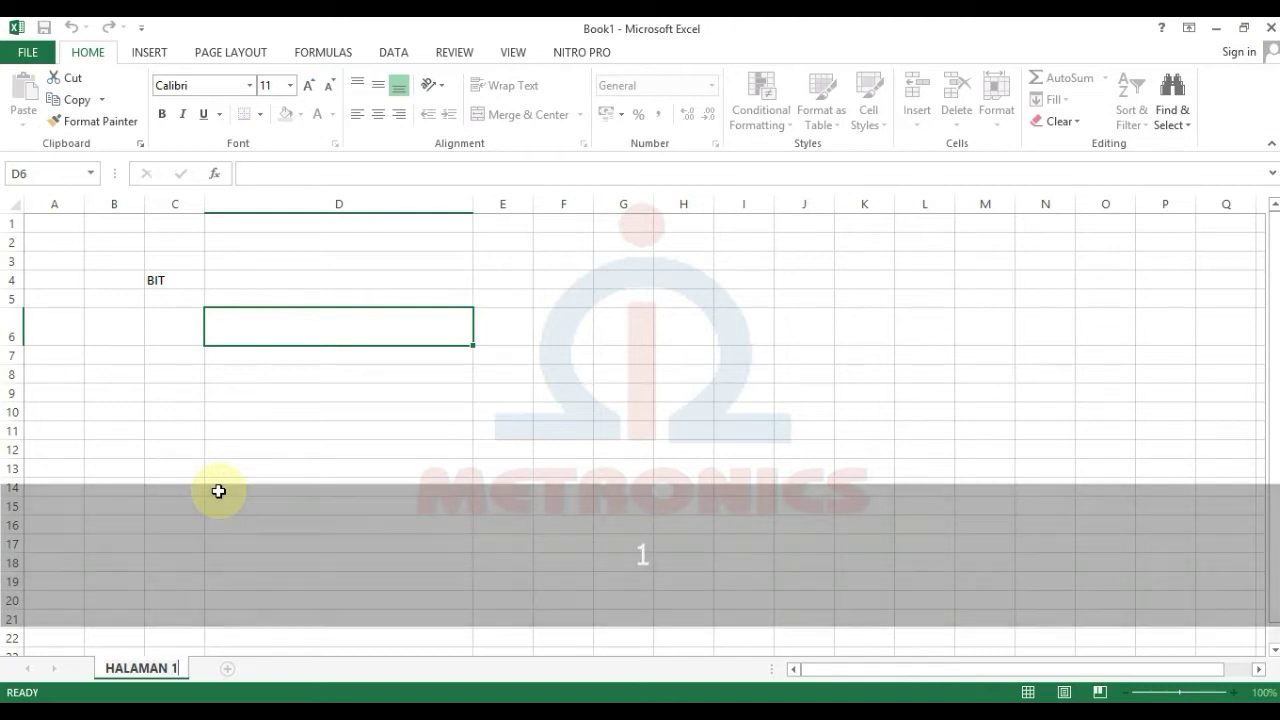
{"action": "key", "text": "Return"}
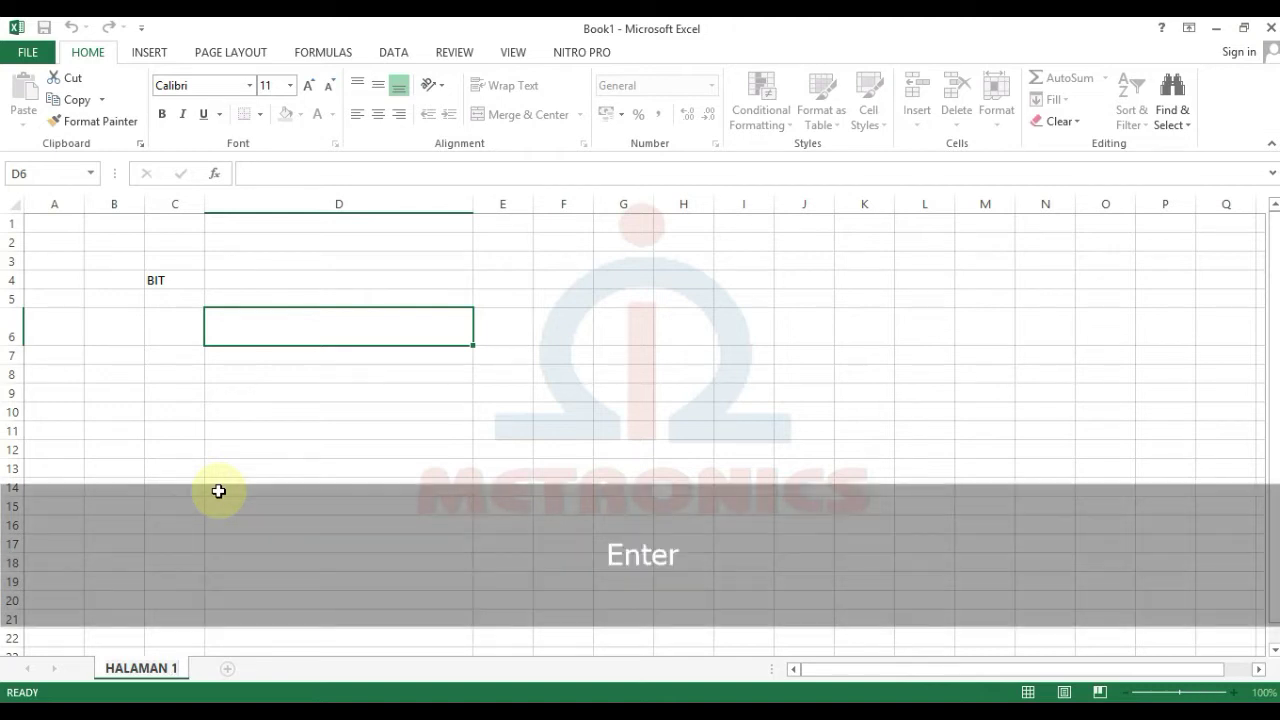
{"action": "left_click", "coordinate": [218, 491]}
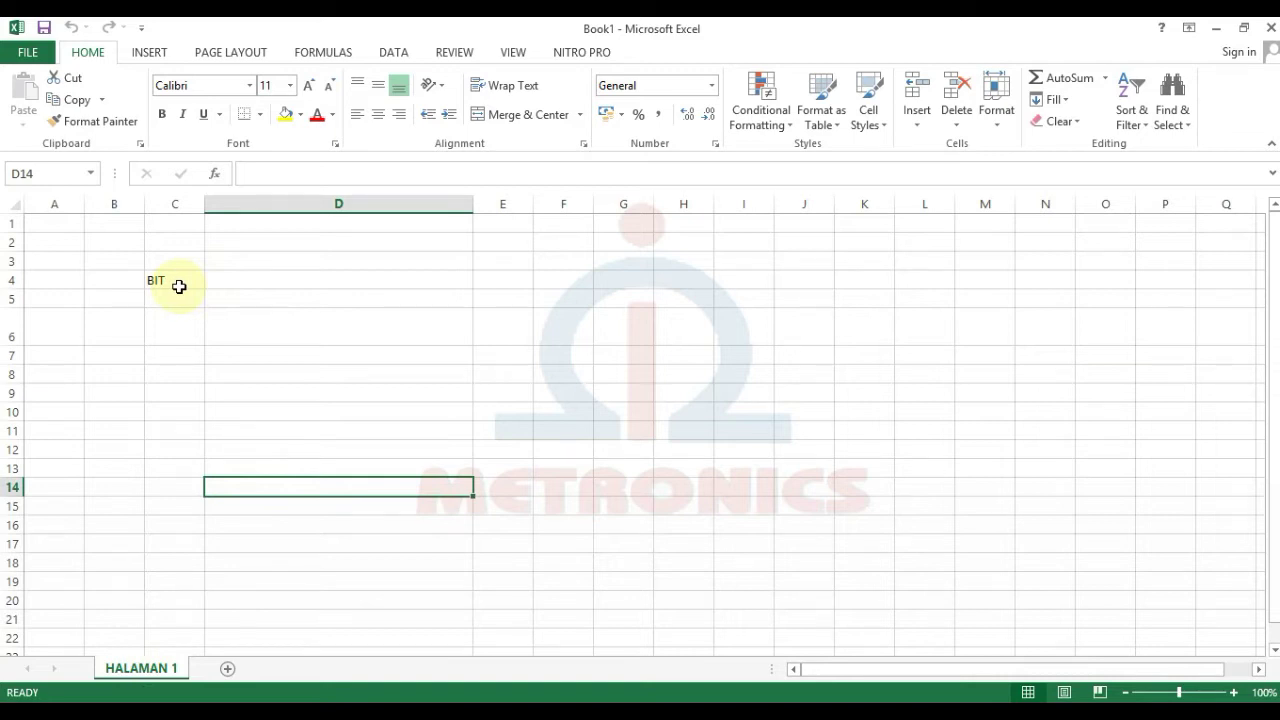
{"action": "left_click", "coordinate": [24, 54]}
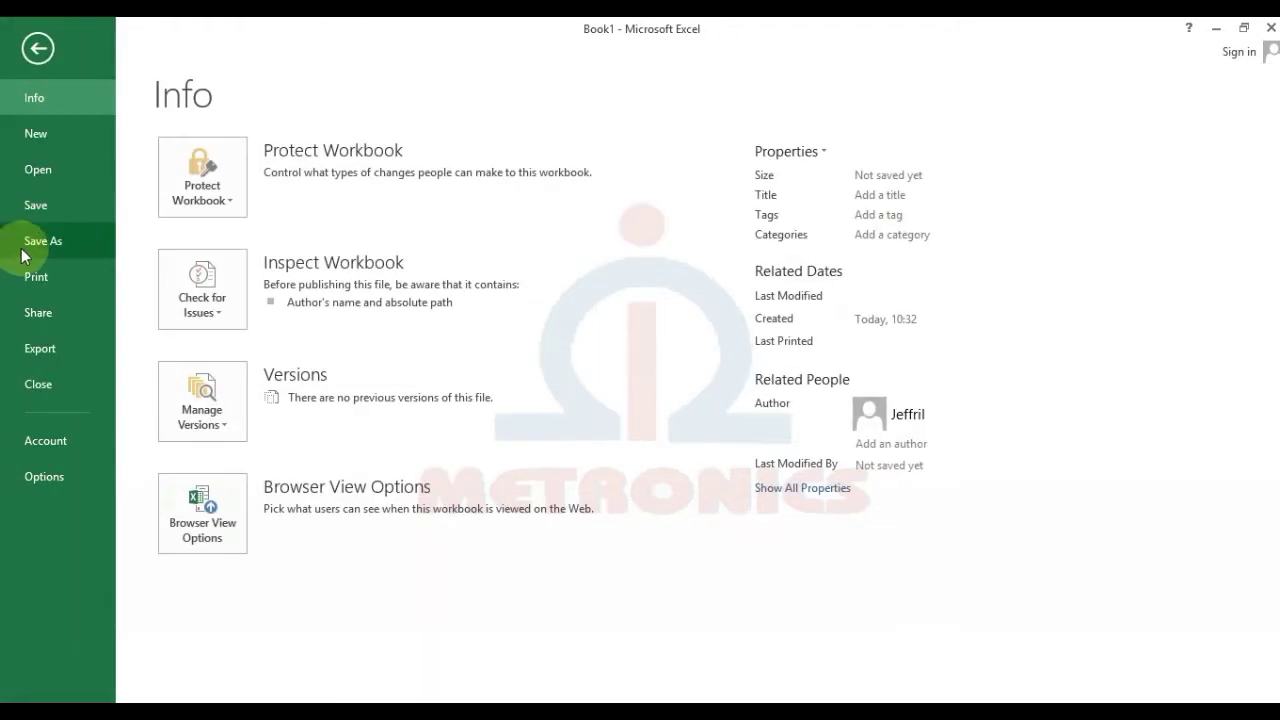
Step: Save the workbook into the Documents folder under the file name 'Latihan 1'
{"action": "left_click", "coordinate": [25, 245]}
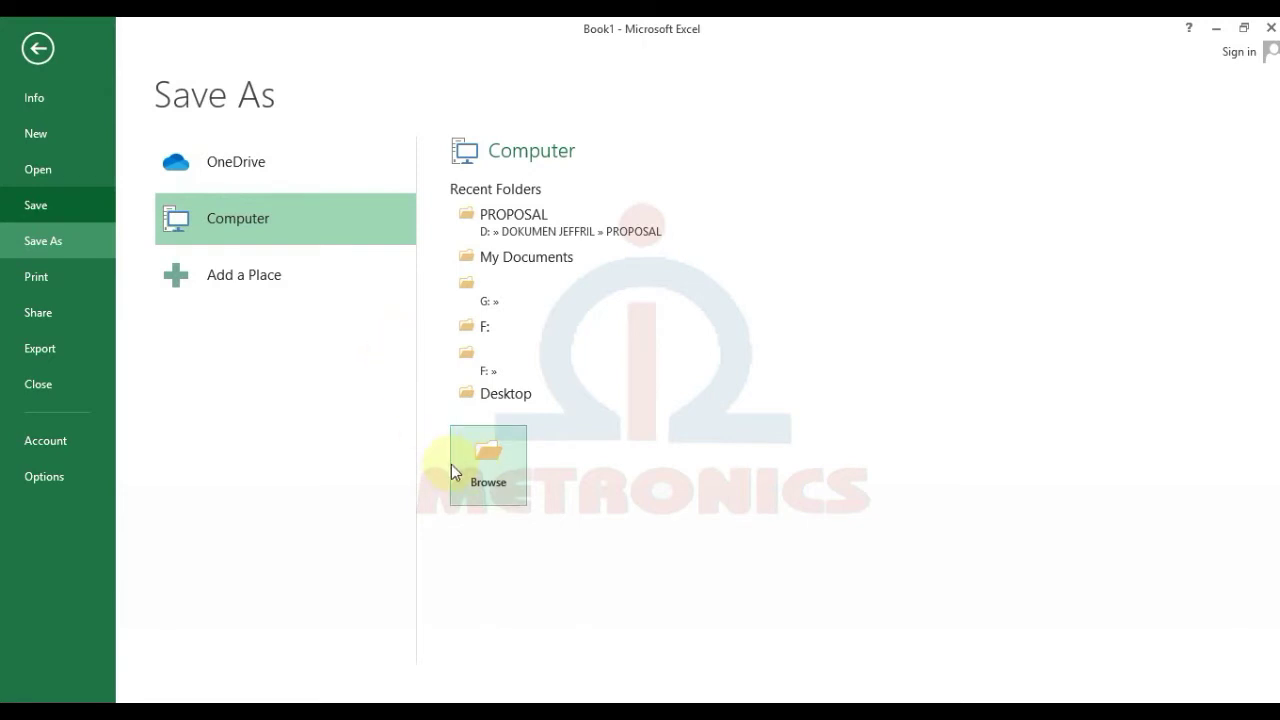
{"action": "left_click", "coordinate": [490, 478]}
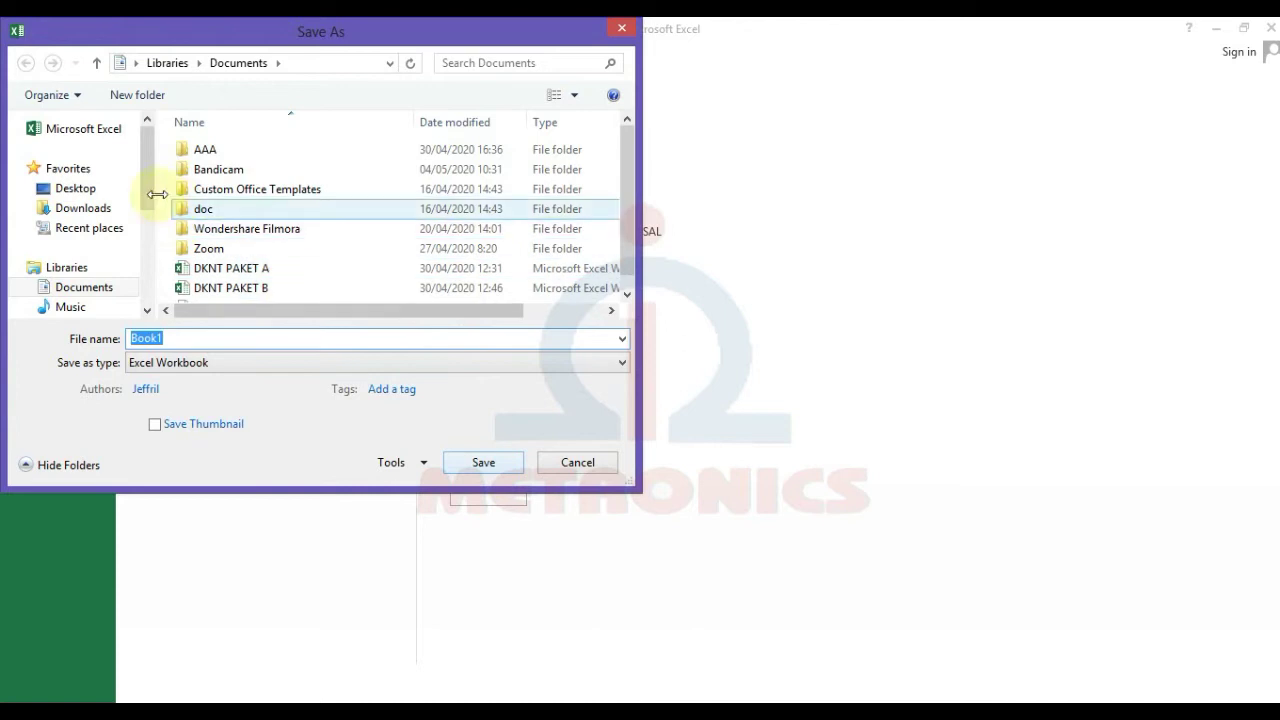
{"action": "left_click", "coordinate": [66, 289]}
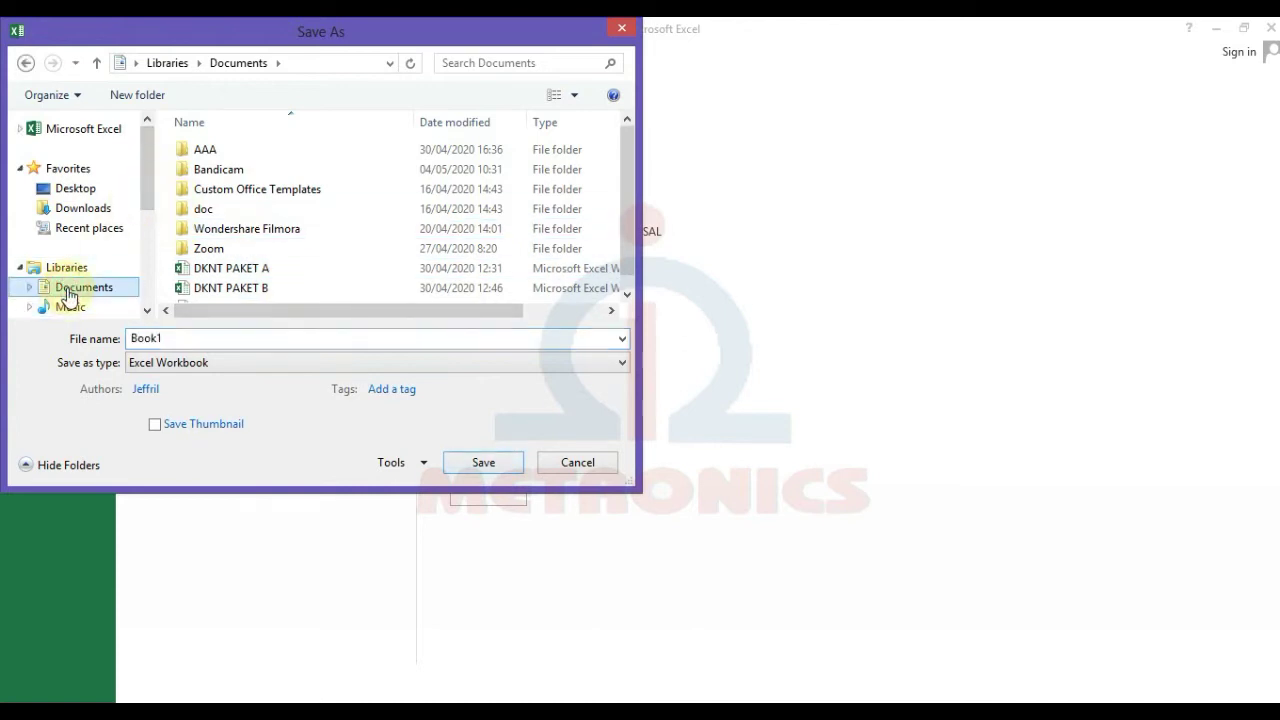
{"action": "left_click", "coordinate": [197, 342]}
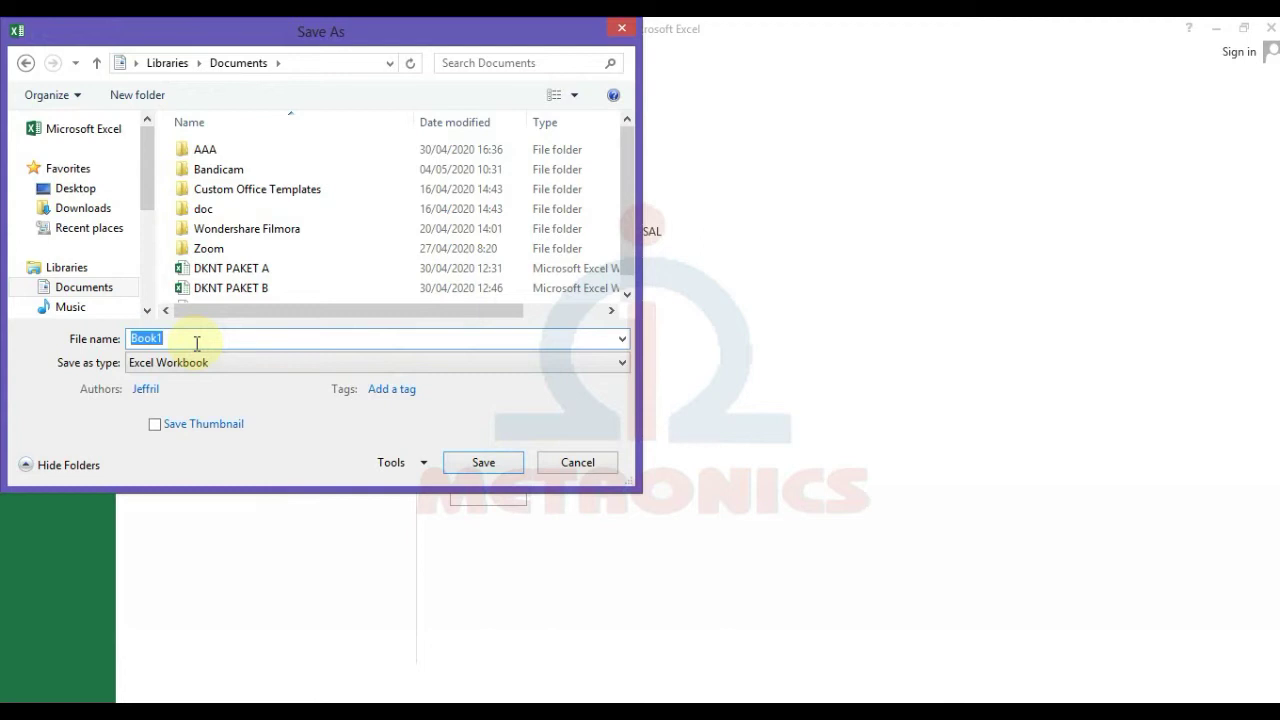
{"action": "type", "text": "LAT"}
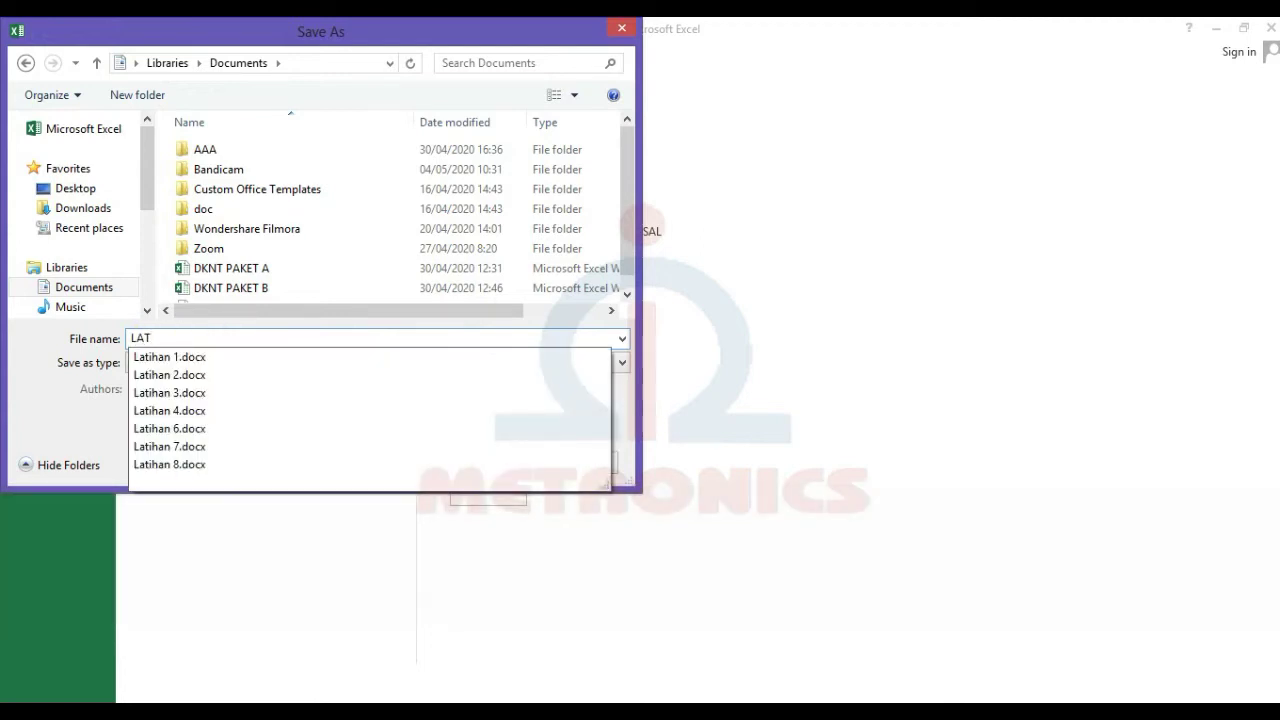
{"action": "key", "text": "Caps_Lock"}
{"action": "key", "text": "BackSpace"}
{"action": "key", "text": "BackSpace"}
{"action": "type", "text": "at"}
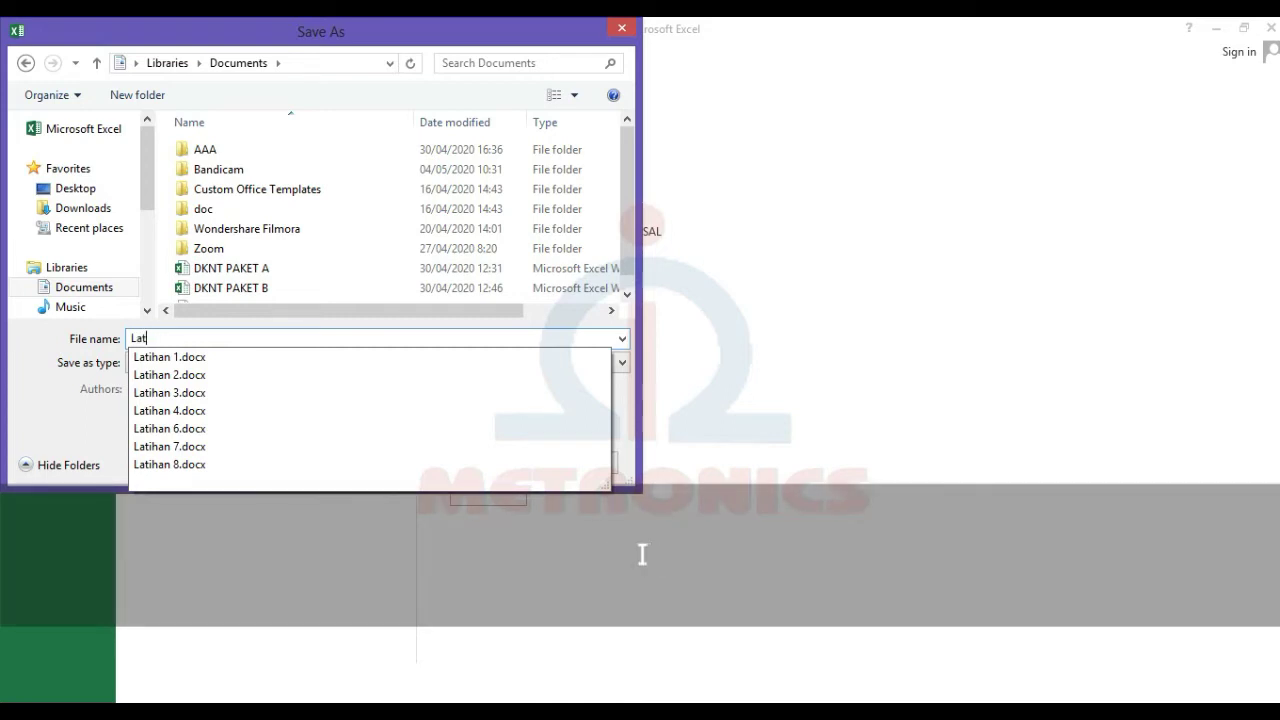
{"action": "type", "text": "ihan 1"}
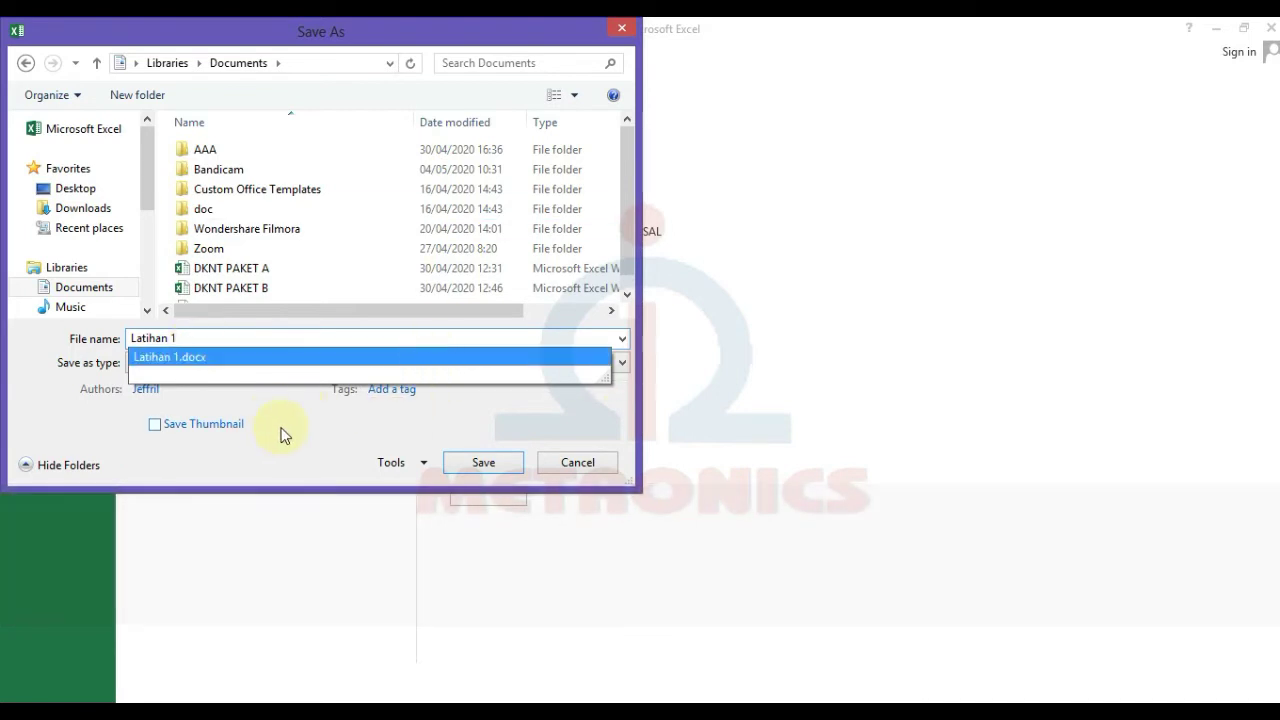
{"action": "left_click", "coordinate": [284, 434]}
{"action": "left_click", "coordinate": [486, 465]}
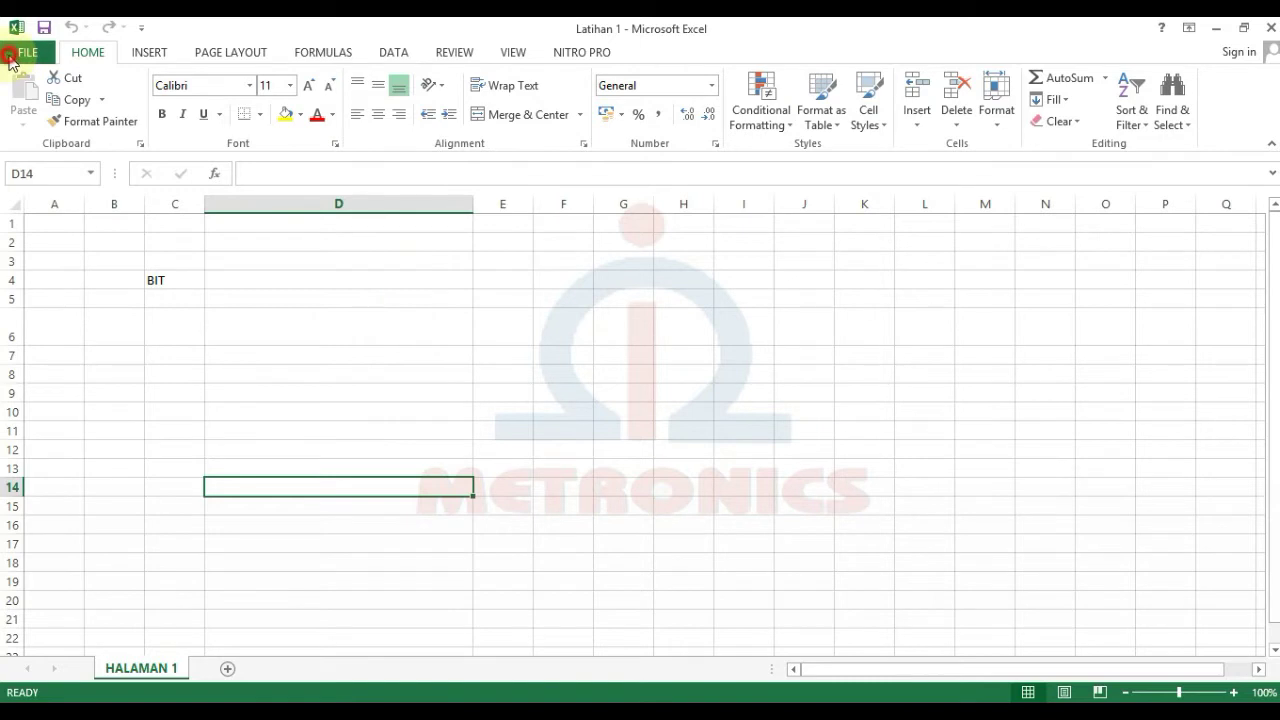
{"action": "left_click", "coordinate": [20, 55]}
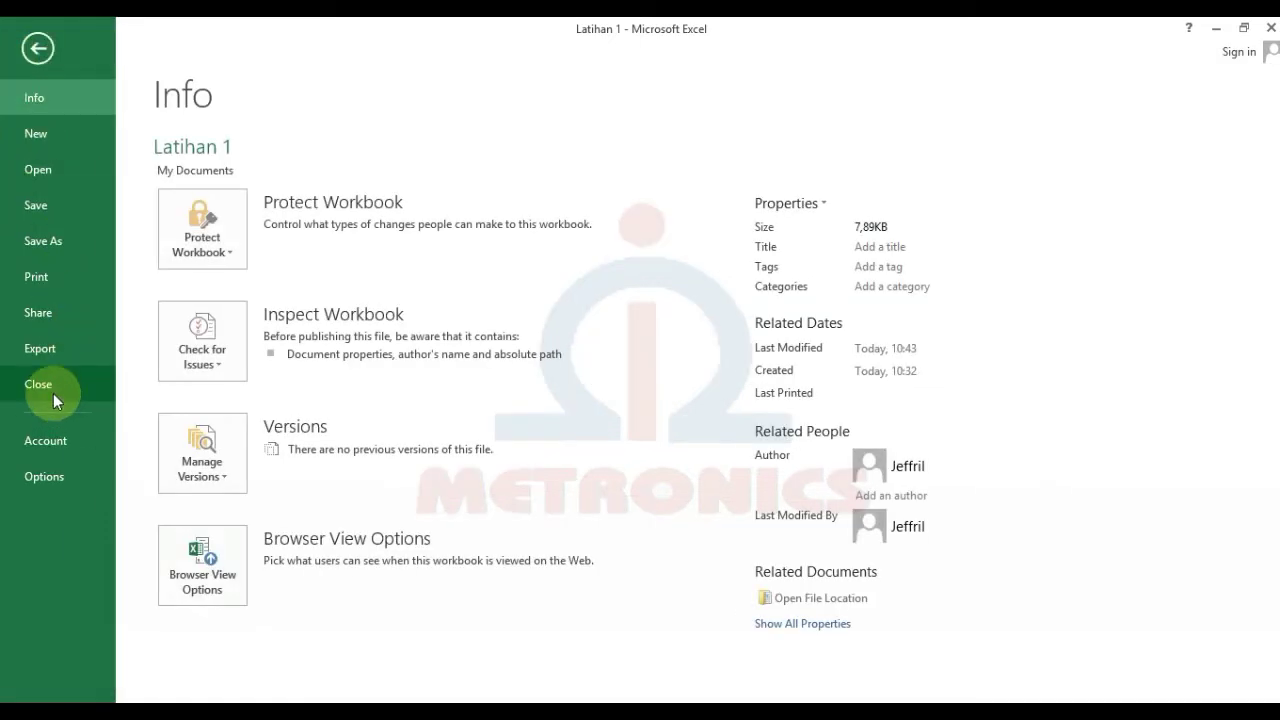
{"action": "left_click", "coordinate": [53, 393]}
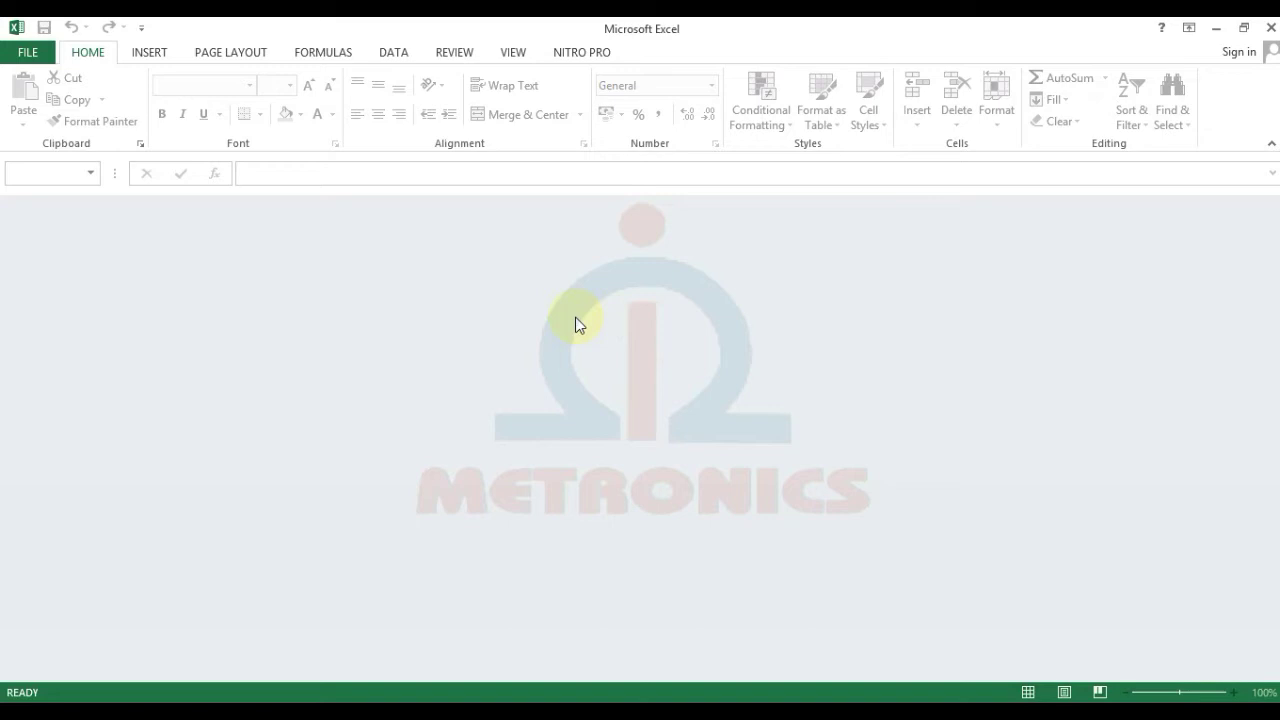
{"action": "left_click", "coordinate": [24, 54]}
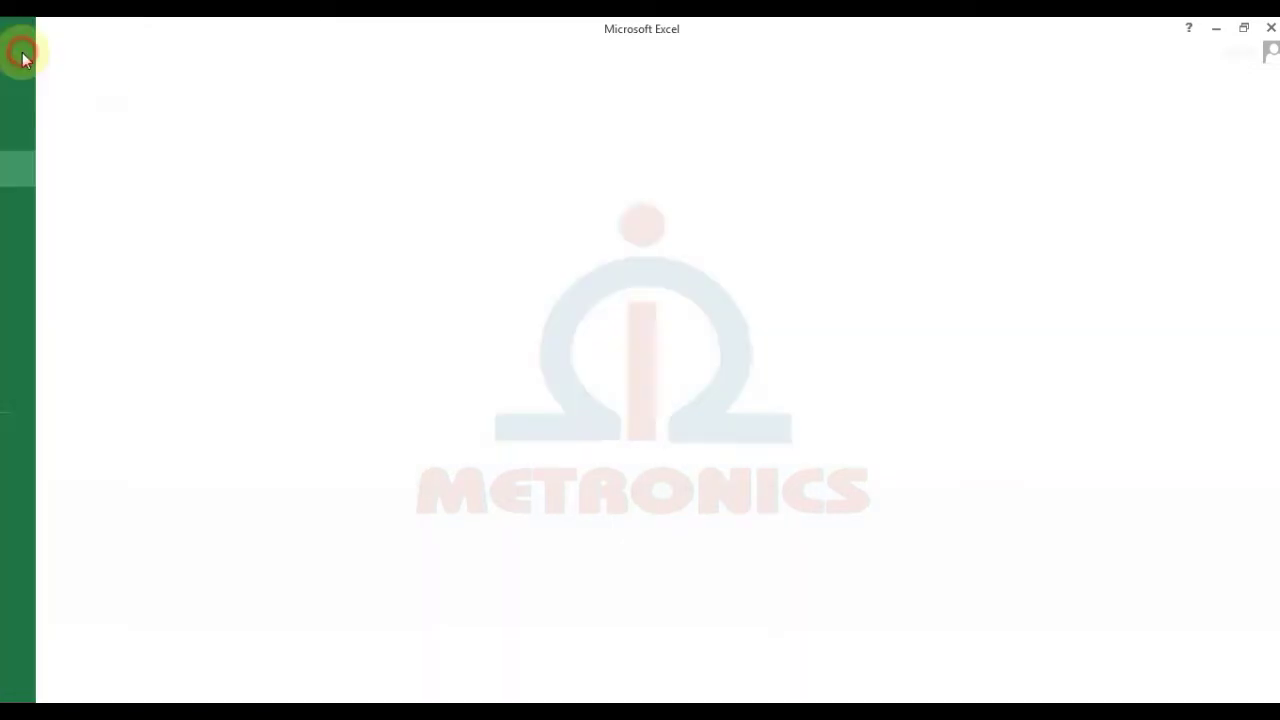
{"action": "left_click", "coordinate": [43, 170]}
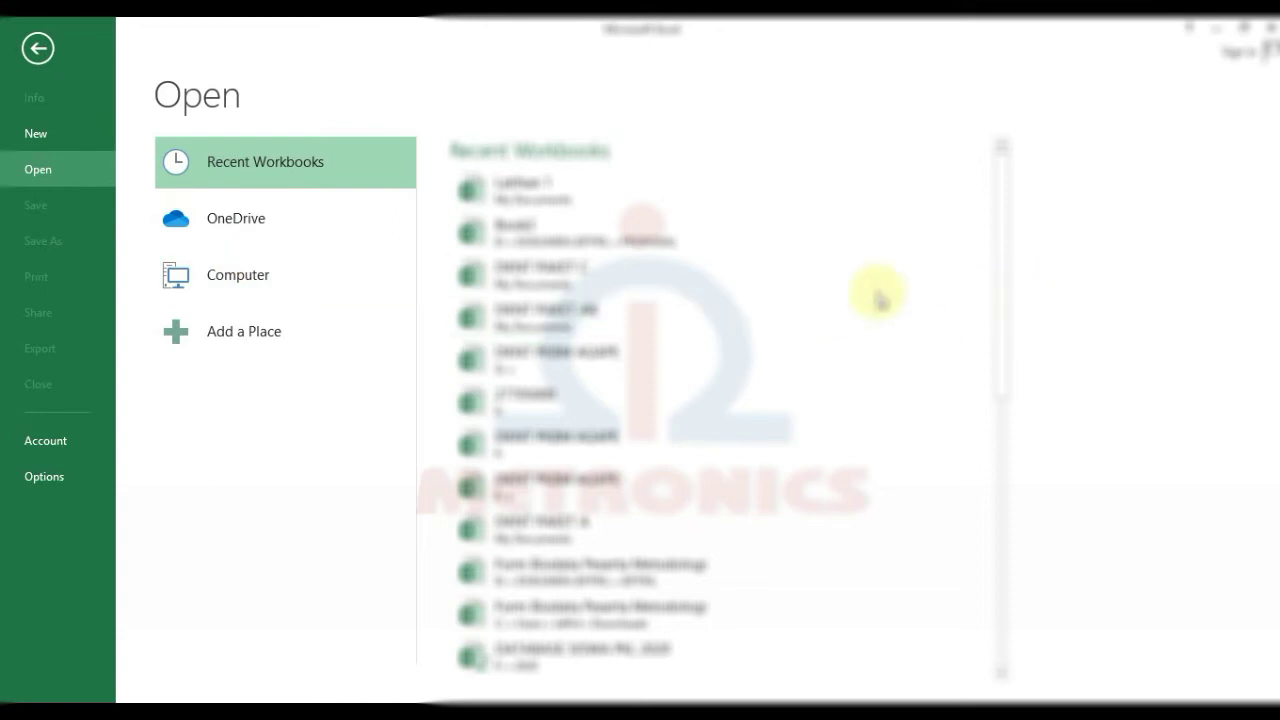
{"action": "left_click", "coordinate": [226, 272]}
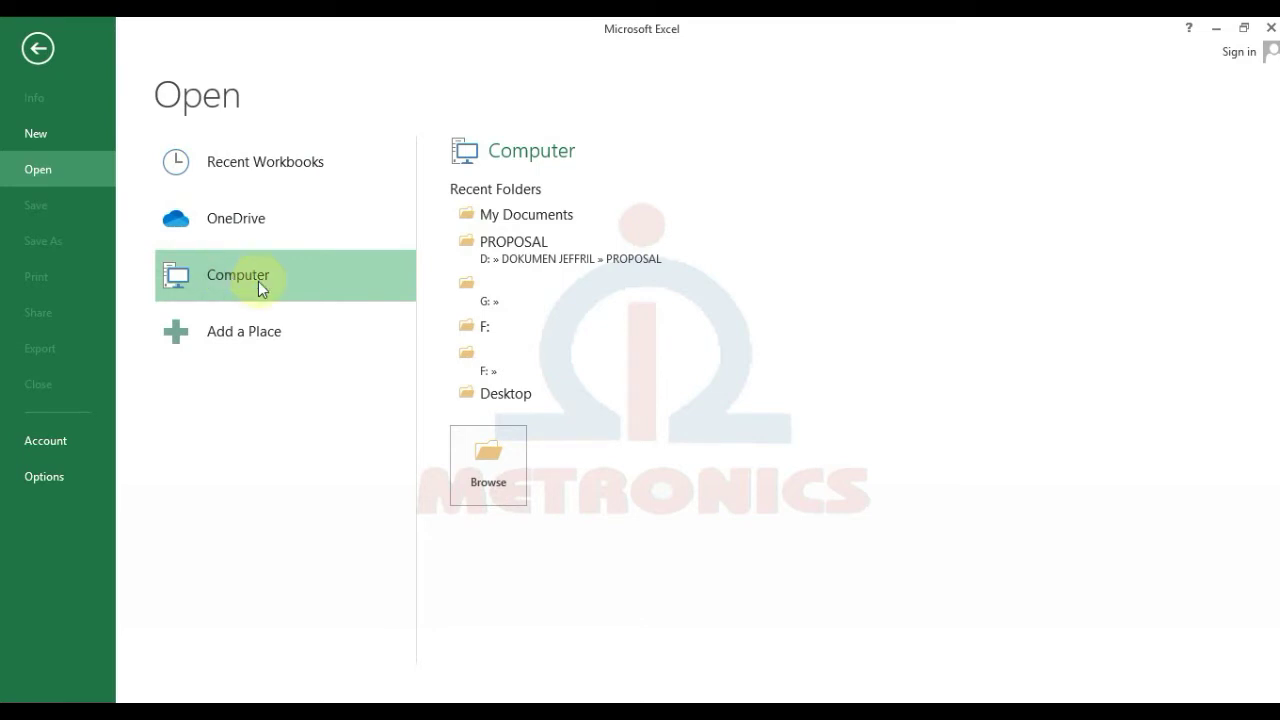
{"action": "left_click", "coordinate": [510, 215]}
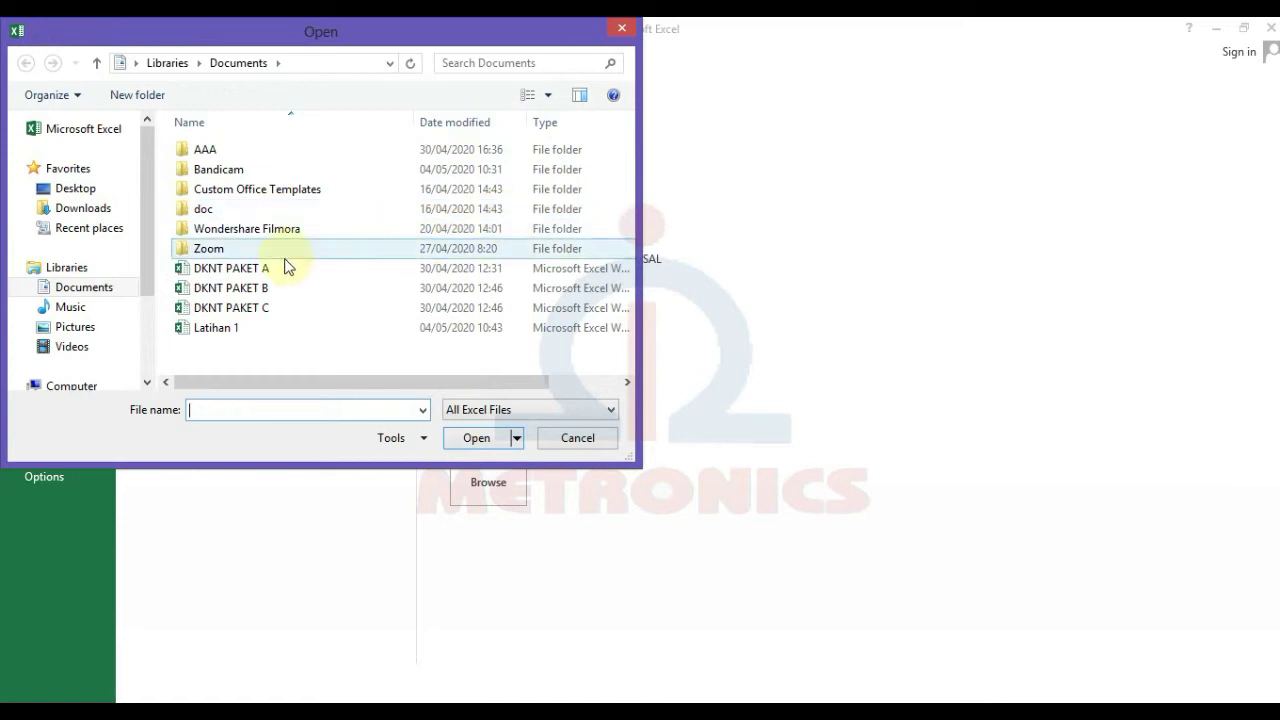
{"action": "left_click", "coordinate": [116, 287]}
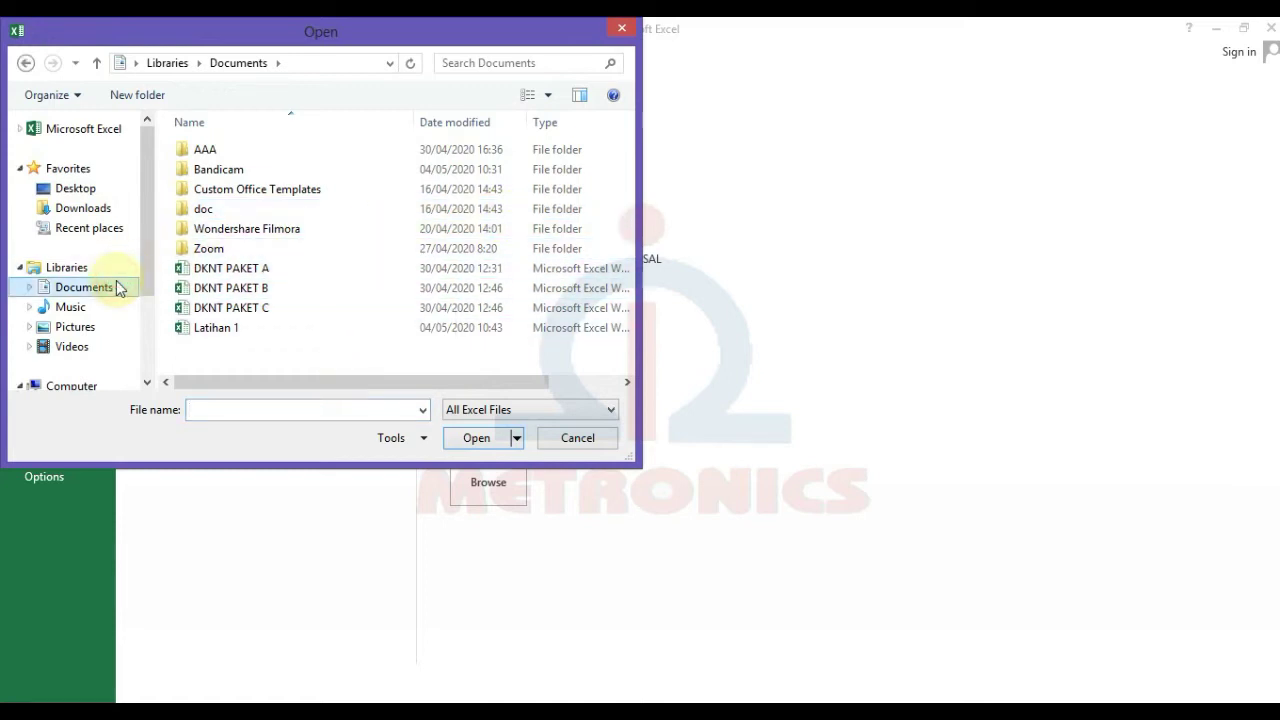
{"action": "left_click", "coordinate": [240, 335]}
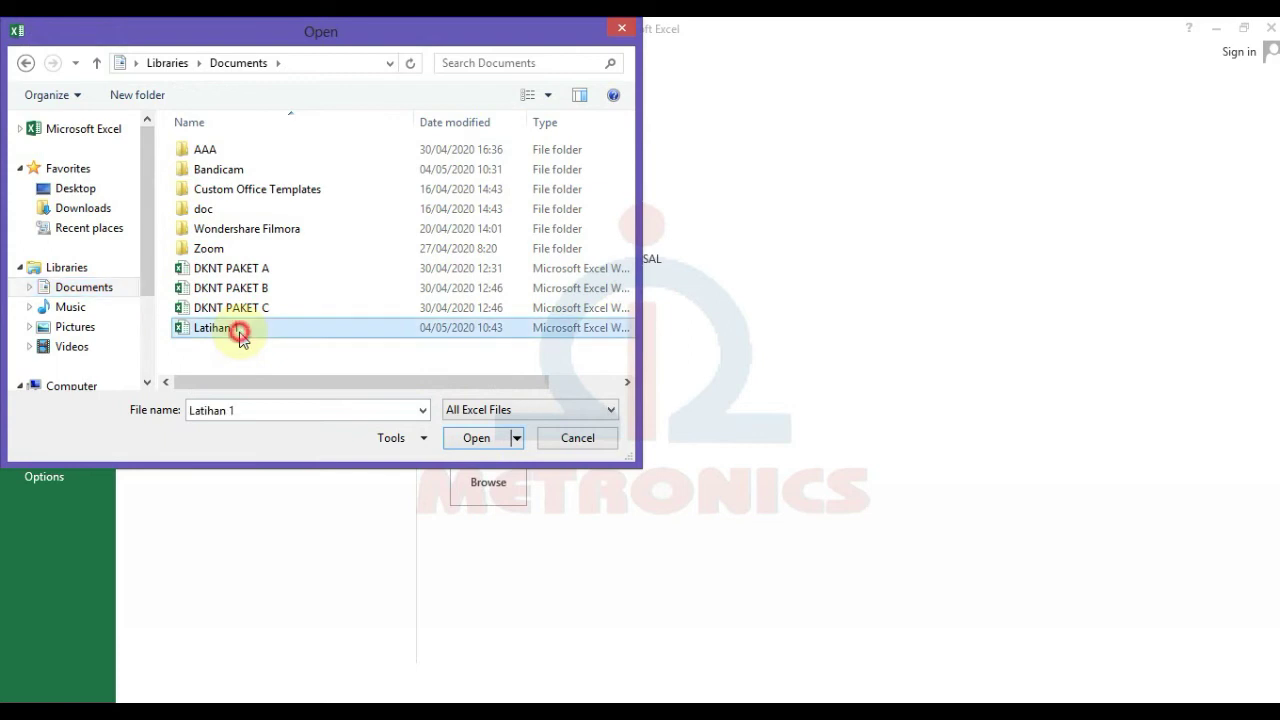
{"action": "left_click", "coordinate": [480, 439]}
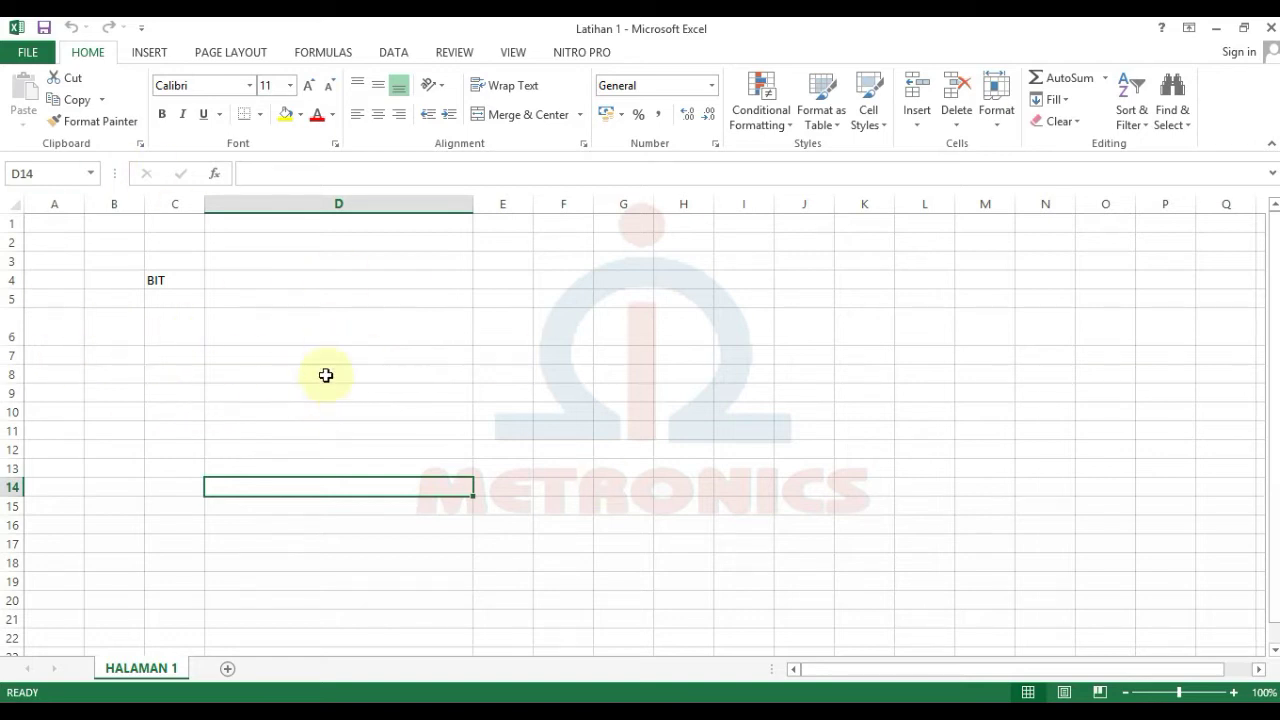
Step: Add a new worksheet and enter the headers NO and NAMA in B2 and C2
{"action": "left_click", "coordinate": [229, 676]}
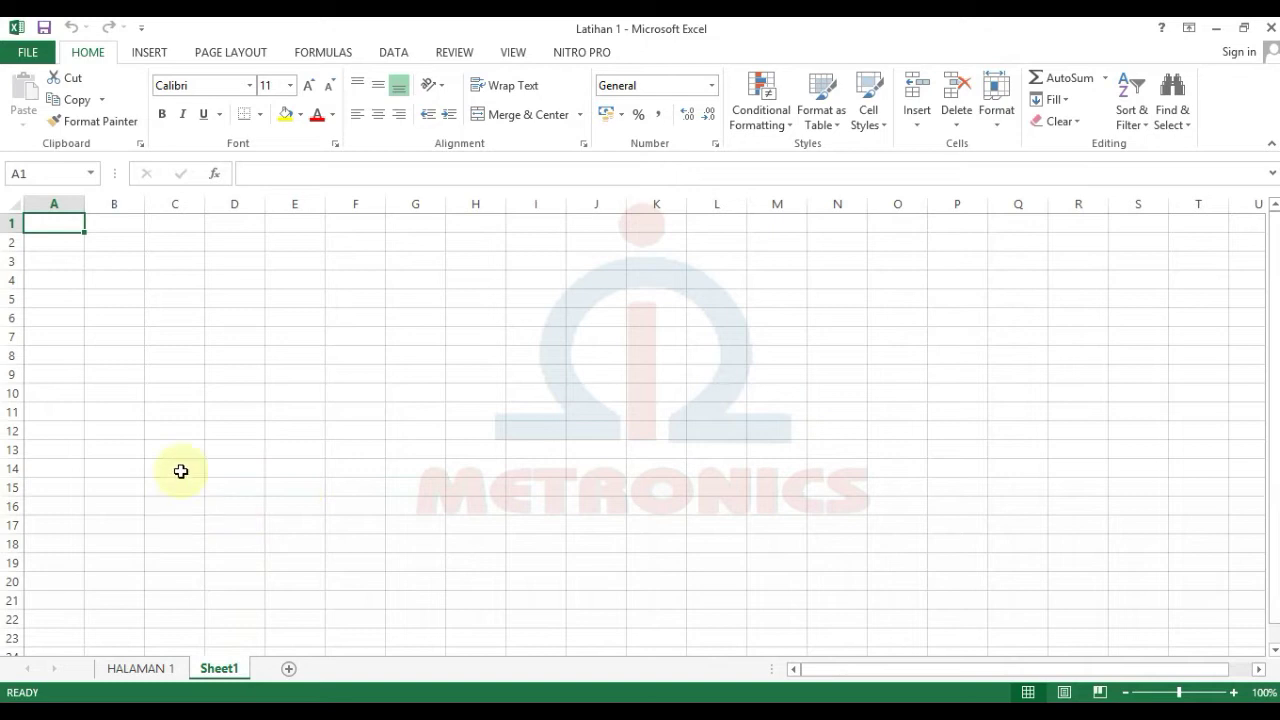
{"action": "left_click", "coordinate": [109, 242]}
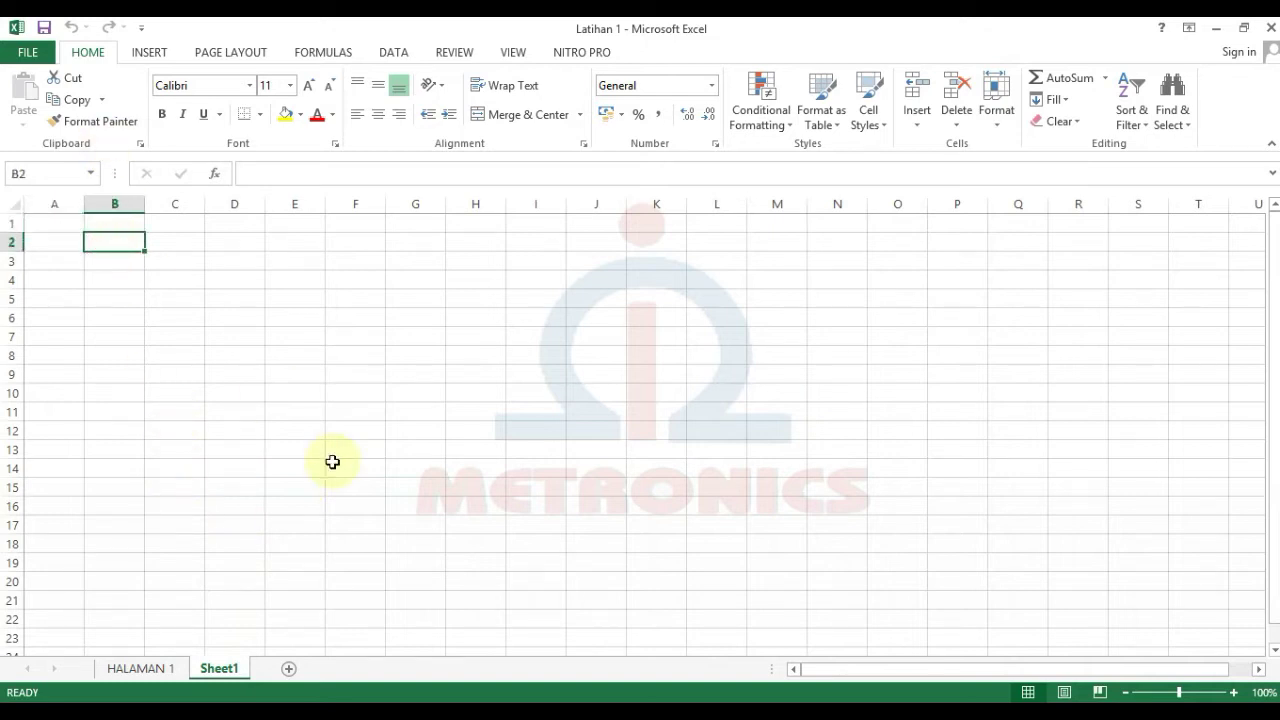
{"action": "key", "text": "Caps_Lock"}
{"action": "type", "text": "NO"}
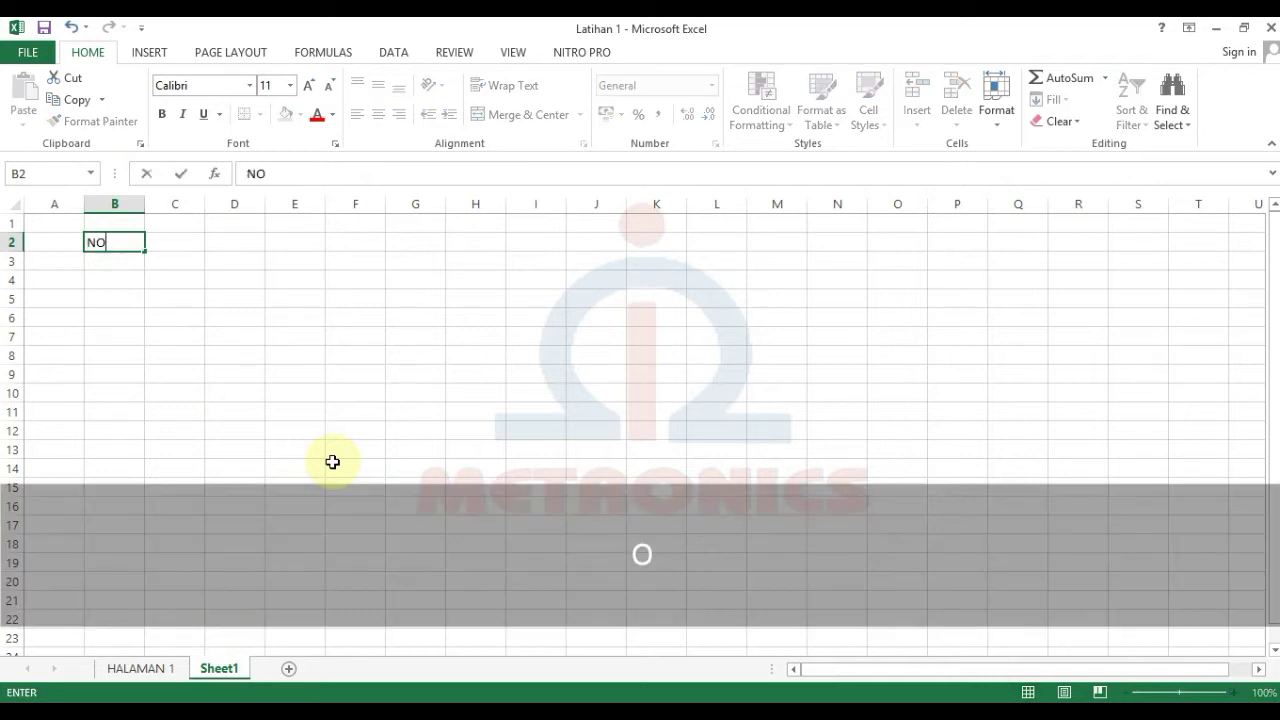
{"action": "key", "text": "Tab"}
{"action": "type", "text": "NAMA"}
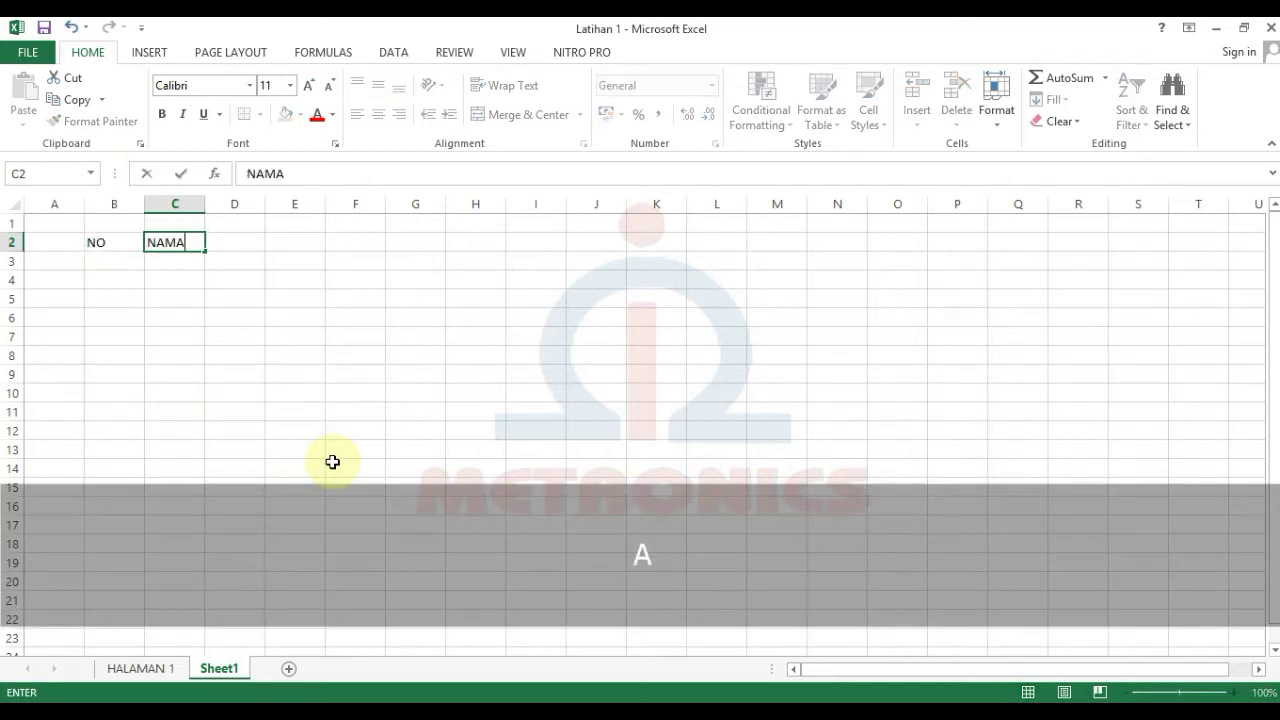
{"action": "key", "text": "Tab"}
Step: Add the headers JENIS KELAMIN and ALAMAT in D2:E2, then enter 1 in B3
{"action": "type", "text": "JENOS"}
{"action": "key", "text": "BackSpace"}
{"action": "key", "text": "BackSpace"}
{"action": "type", "text": "IS KELAMIN"}
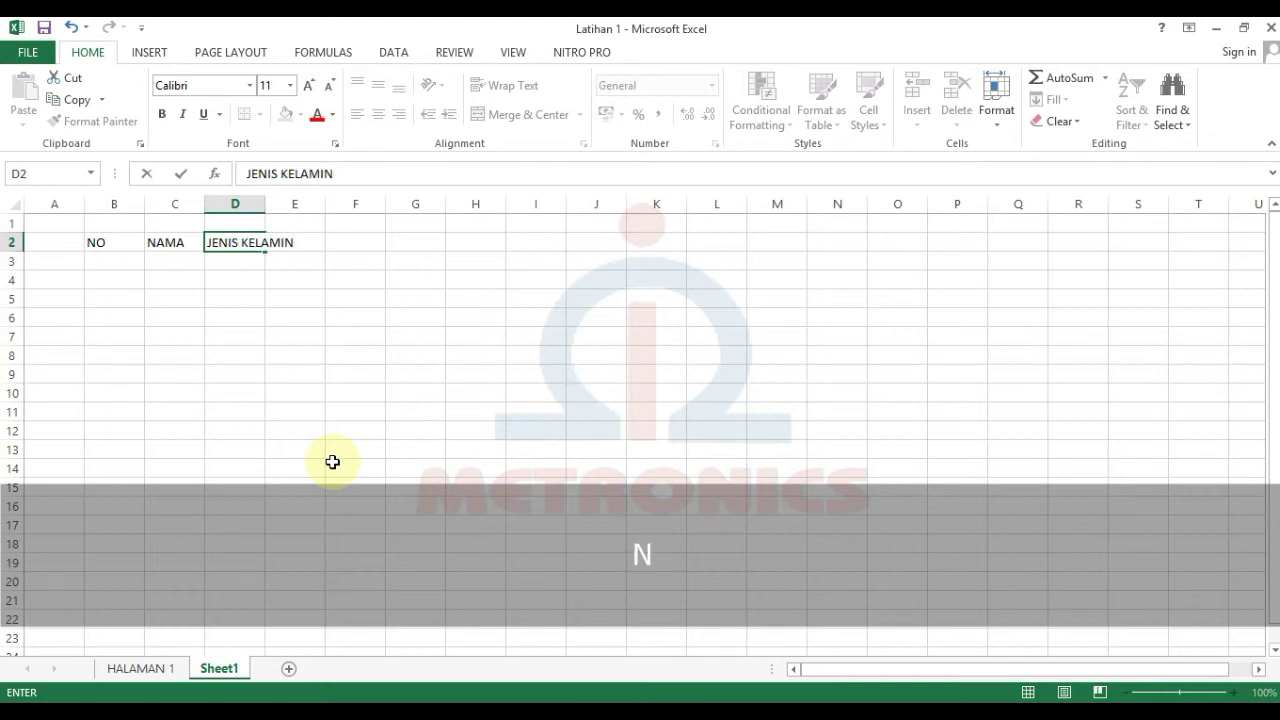
{"action": "key", "text": "Tab"}
{"action": "type", "text": "ALAMAT"}
{"action": "key", "text": "Return"}
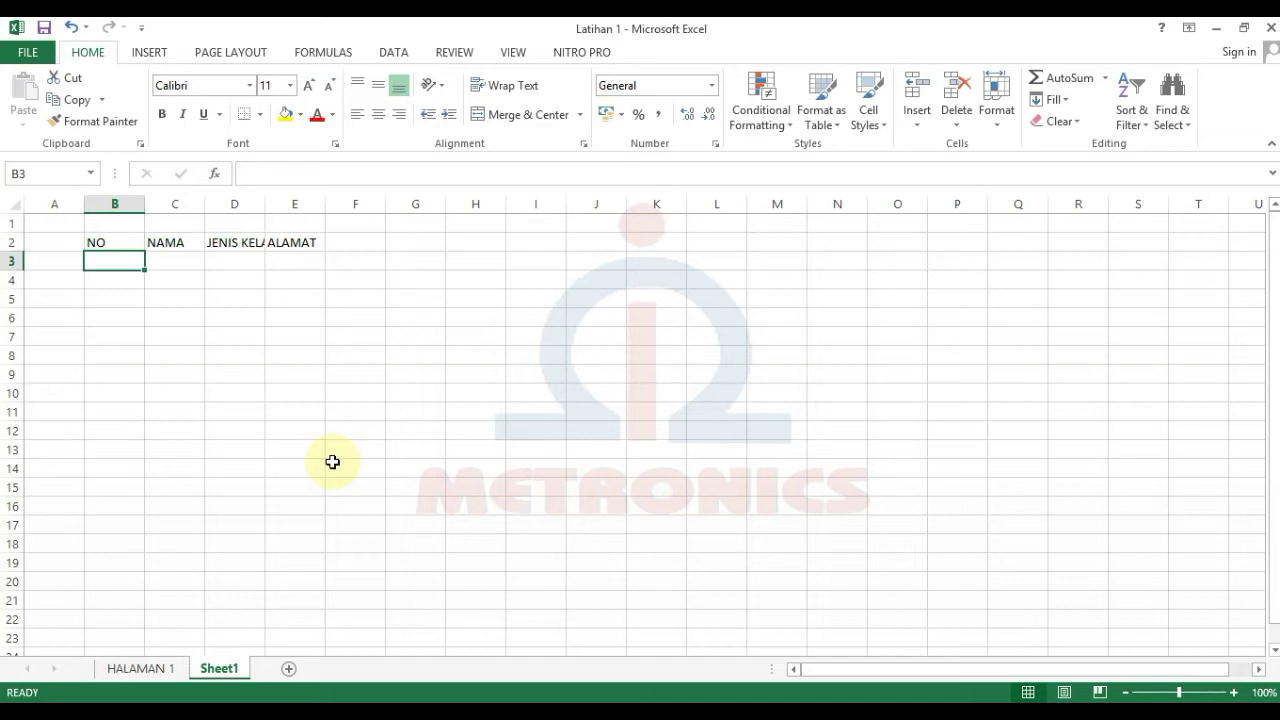
{"action": "type", "text": "1"}
{"action": "key", "text": "Return"}
Step: Enter 2 in B4 and fill the numbering series 1 to 6 down to B8
{"action": "type", "text": "2"}
{"action": "key", "text": "Return"}
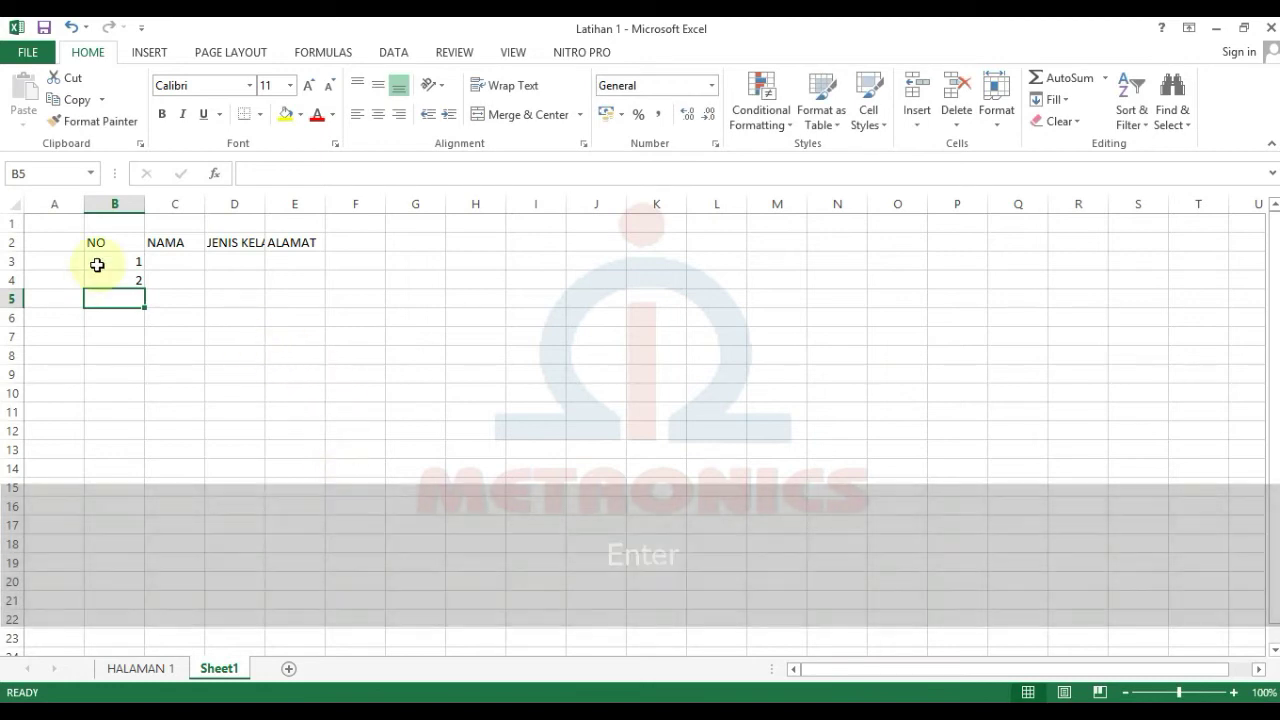
{"action": "left_click_drag", "start_coordinate": [112, 260], "coordinate": [119, 284]}
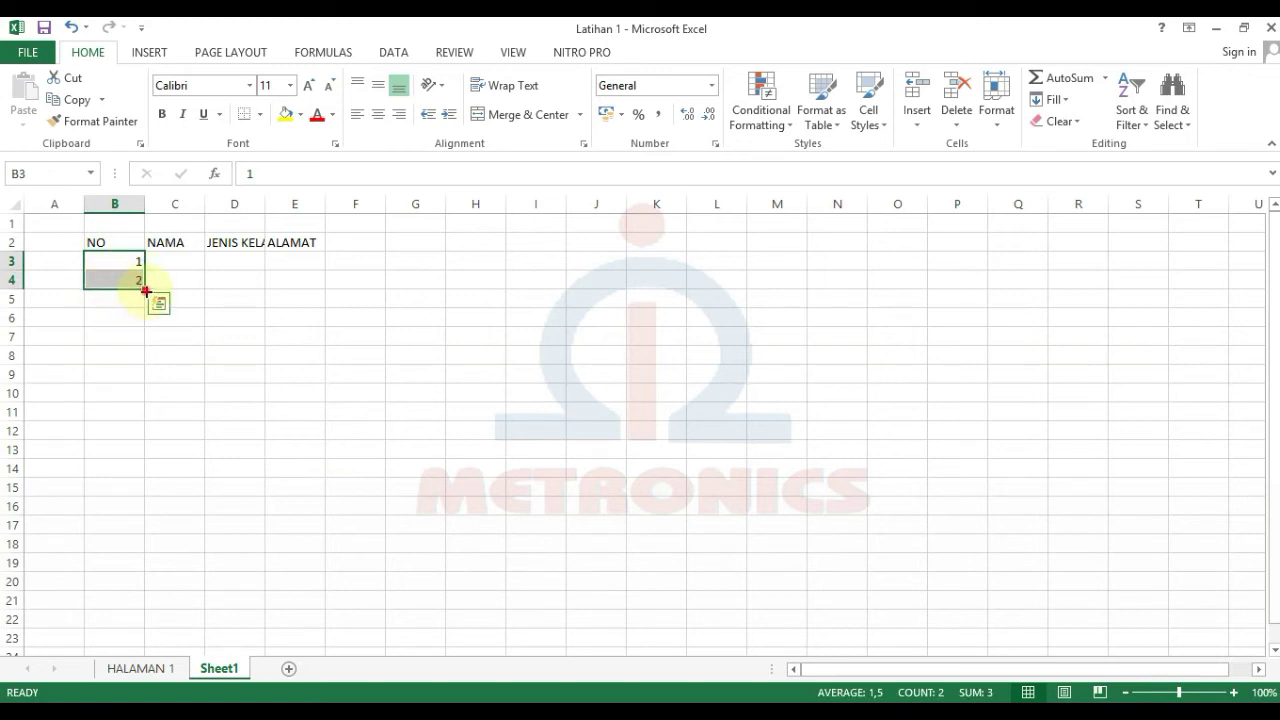
{"action": "left_click_drag", "start_coordinate": [146, 291], "coordinate": [146, 291]}
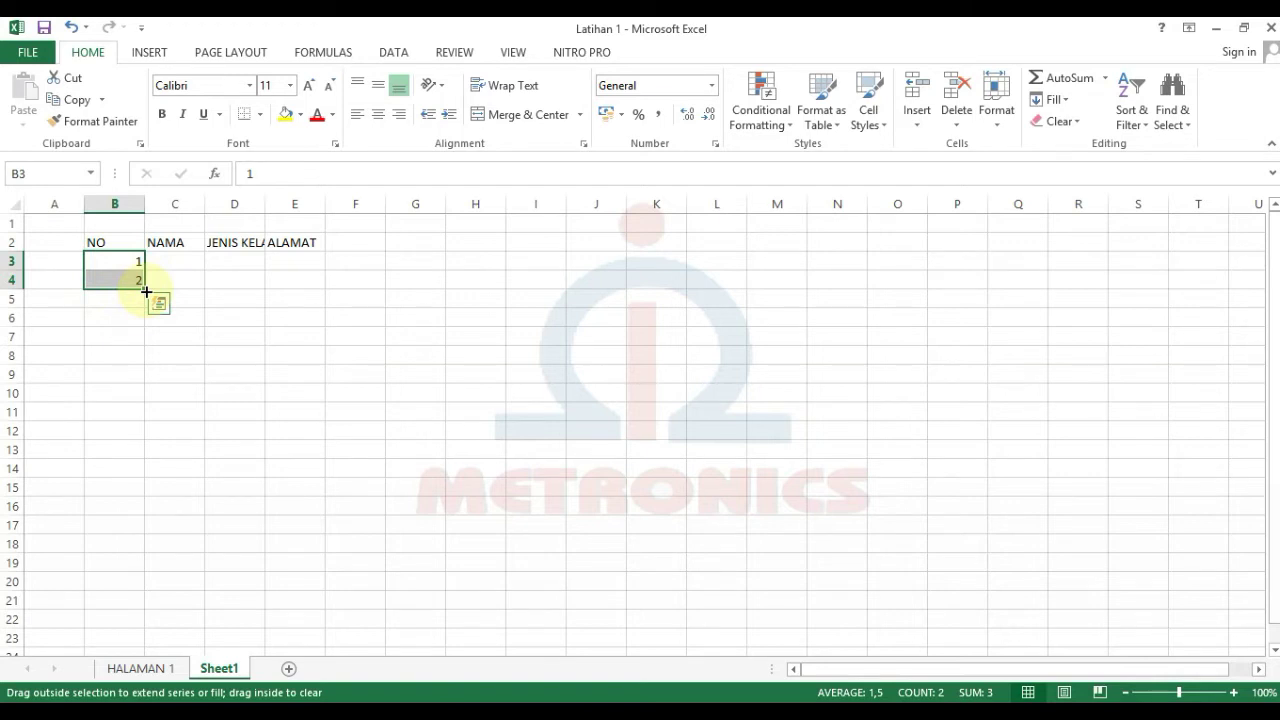
{"action": "left_click_drag", "start_coordinate": [146, 291], "coordinate": [155, 360]}
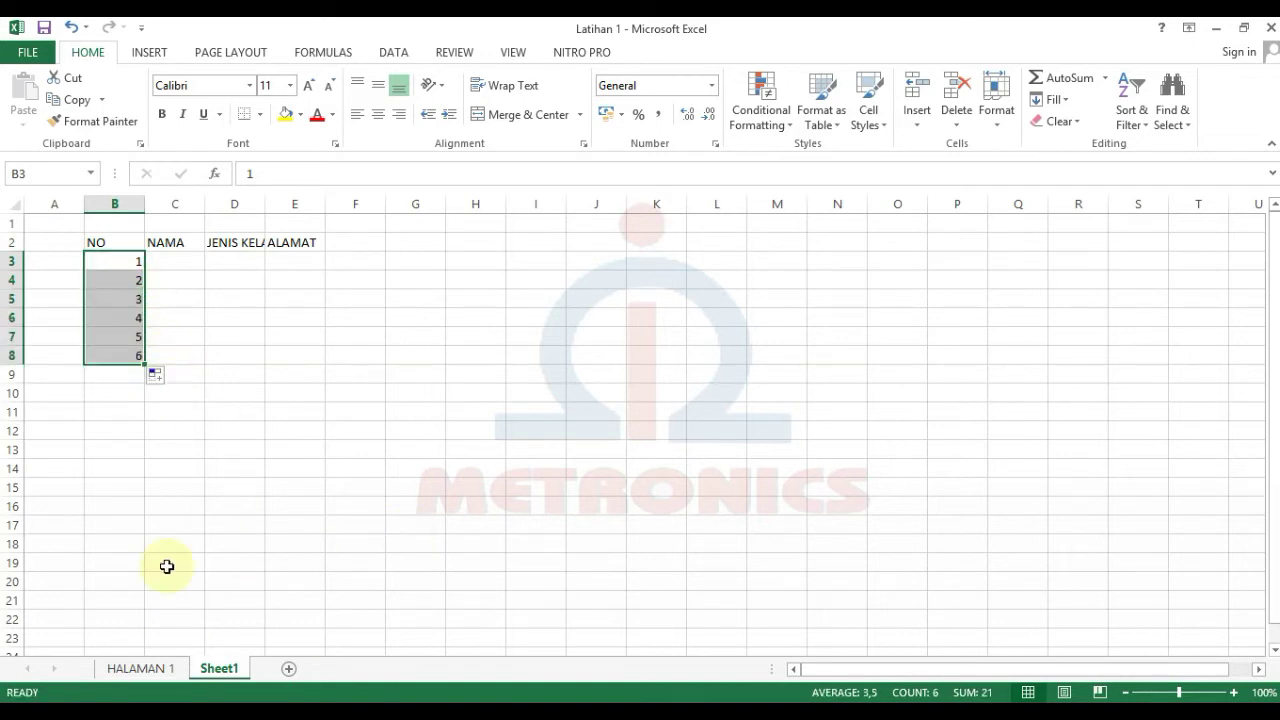
{"action": "left_click", "coordinate": [182, 262]}
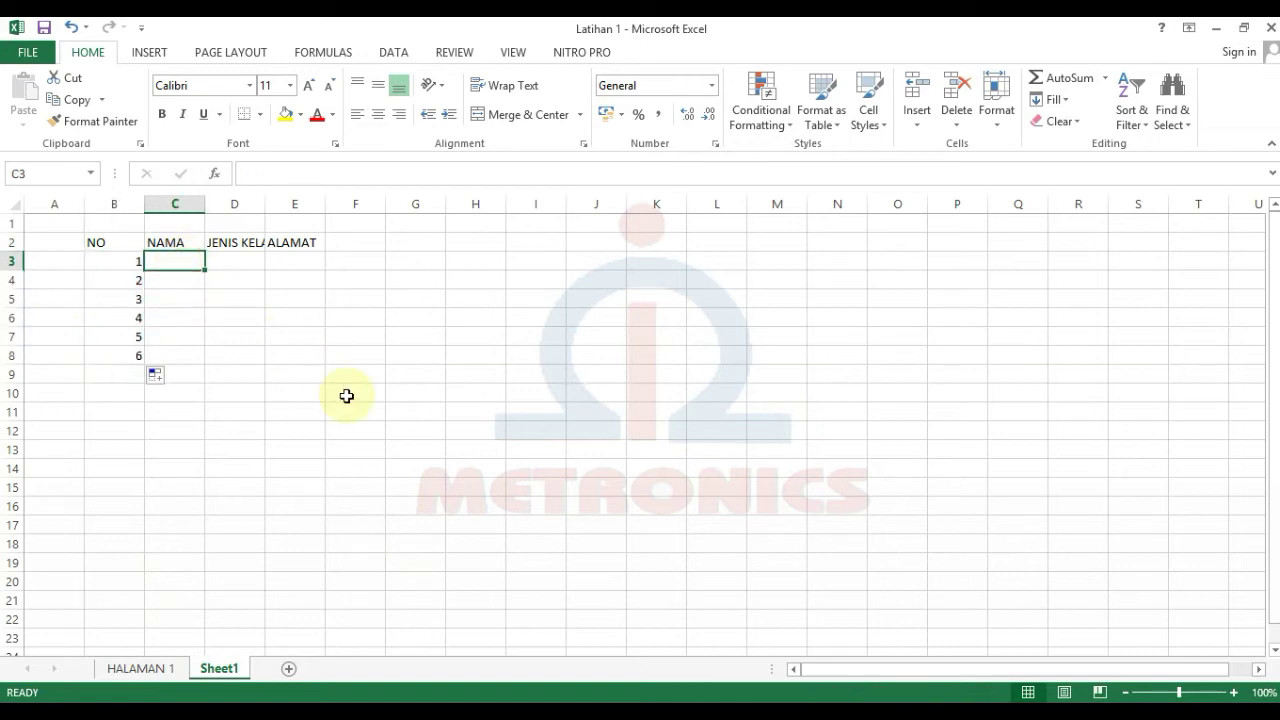
Step: Enter the six people's names down column C, C3 to C8
{"action": "type", "text": "ANI"}
{"action": "key", "text": "BackSpace"}
{"action": "key", "text": "BackSpace"}
{"action": "type", "text": "INI"}
{"action": "key", "text": "Return"}
{"action": "type", "text": "ANDI"}
{"action": "key", "text": "Return"}
{"action": "type", "text": "JENNY"}
{"action": "key", "text": "Return"}
{"action": "type", "text": "M.JAMIL"}
Step: Fill in each person's gender as WANITA or PRIA down column D
{"action": "key", "text": "Return"}
{"action": "type", "text": "MAYA"}
{"action": "key", "text": "Return"}
{"action": "type", "text": "MELLY"}
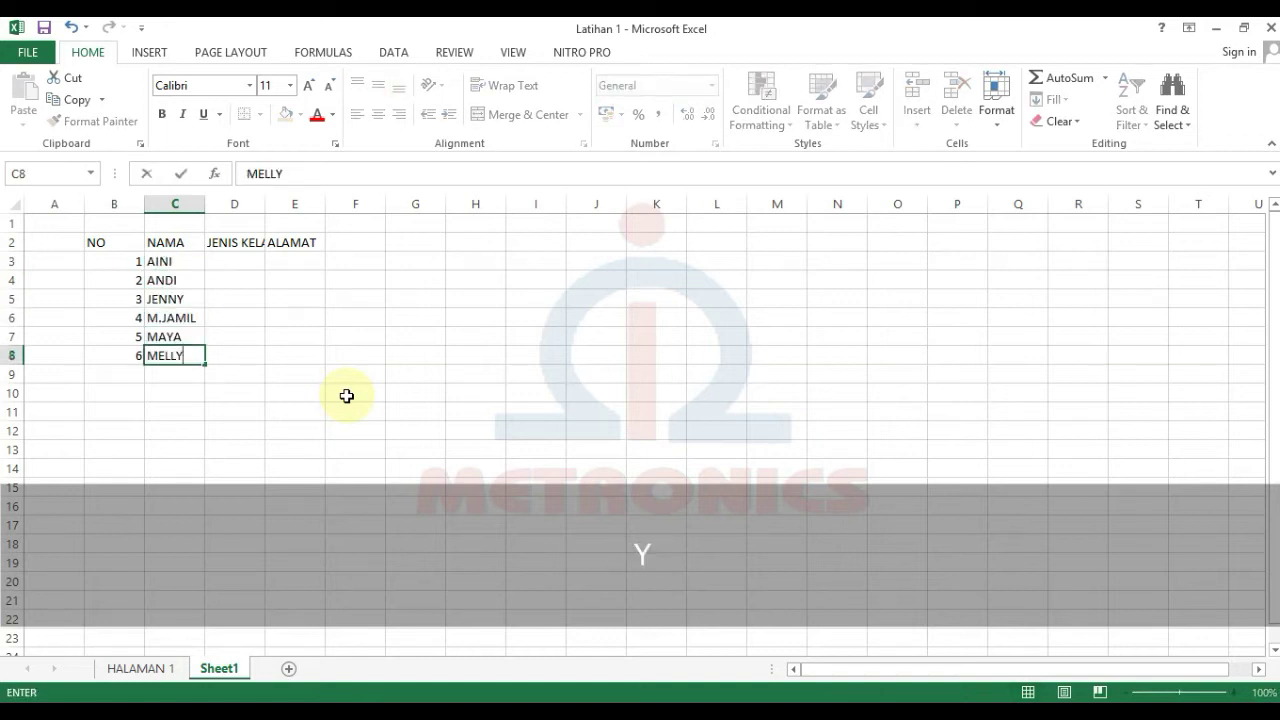
{"action": "key", "text": "Right"}
{"action": "key", "text": "Up"}
{"action": "key", "text": "Up"}
{"action": "key", "text": "Up"}
{"action": "key", "text": "Up"}
{"action": "key", "text": "Up"}
{"action": "type", "text": "WANITA"}
{"action": "key", "text": "Return"}
{"action": "type", "text": "I"}
{"action": "key", "text": "Return"}
{"action": "type", "text": "WANITA"}
{"action": "key", "text": "Return"}
{"action": "type", "text": "PRIA"}
{"action": "key", "text": "Return"}
{"action": "type", "text": "WANITA"}
{"action": "key", "text": "Return"}
Step: Type the street addresses of the first three people in E3 to E5
{"action": "type", "text": "NO. 30, JAKARTA UTARA"}
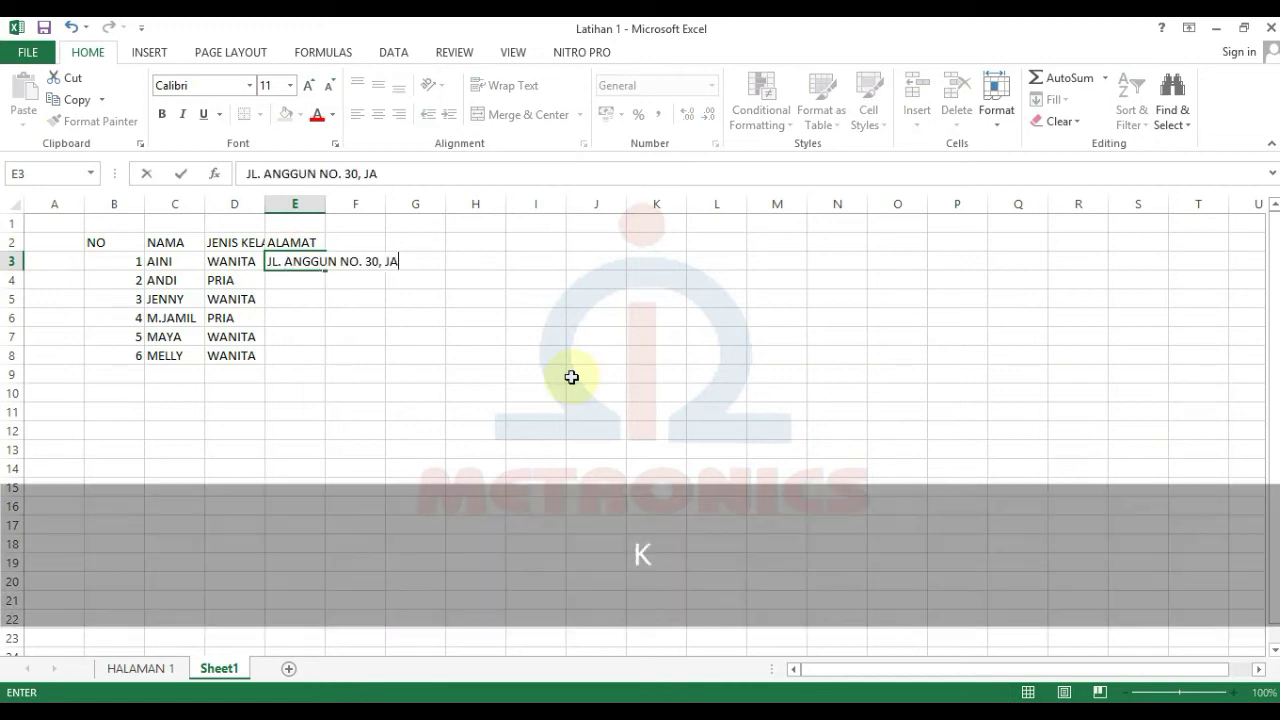
{"action": "key", "text": "Return"}
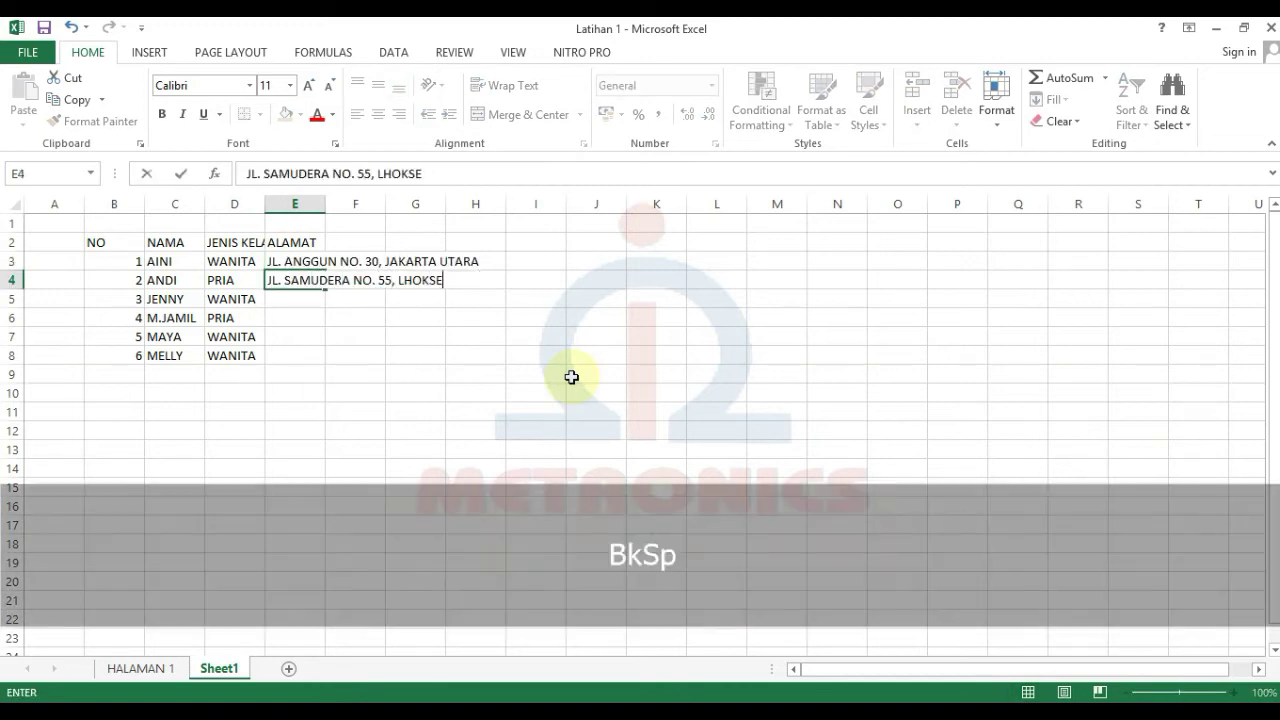
{"action": "key", "text": "Return"}
{"action": "key", "text": "Return"}
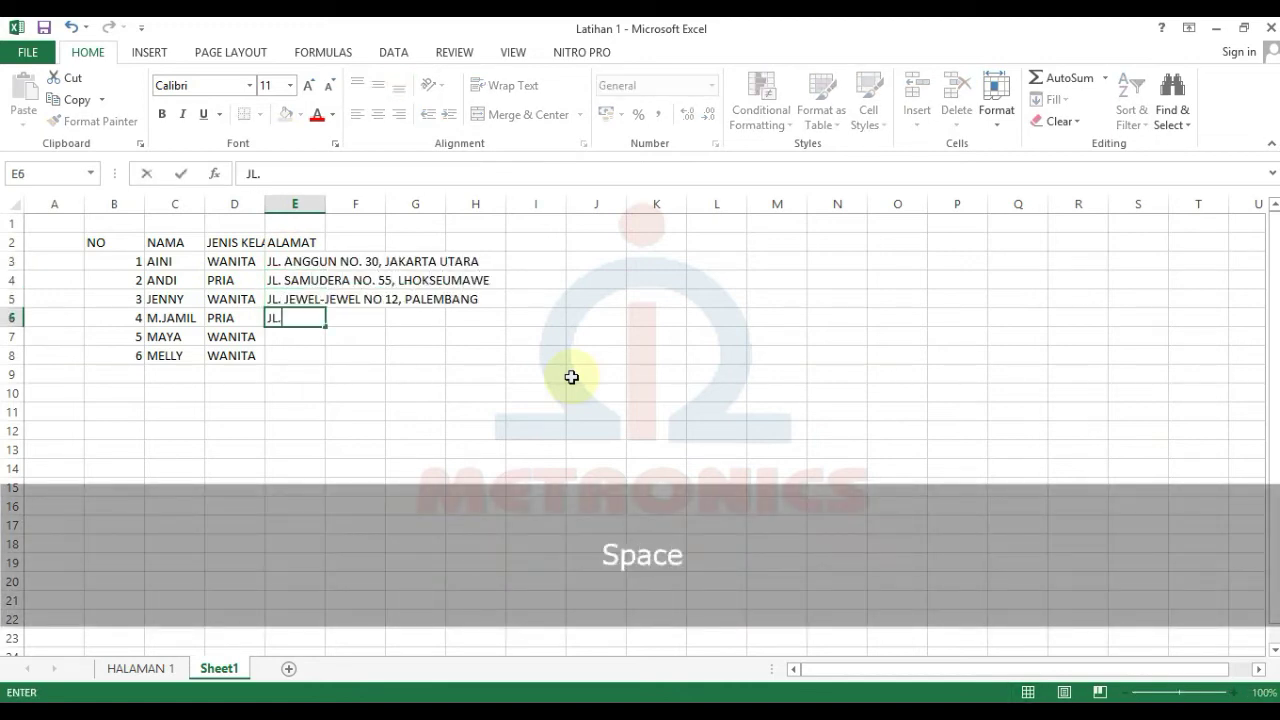
Step: Type the remaining three people's street addresses in E6 to E8
{"action": "key", "text": "Return"}
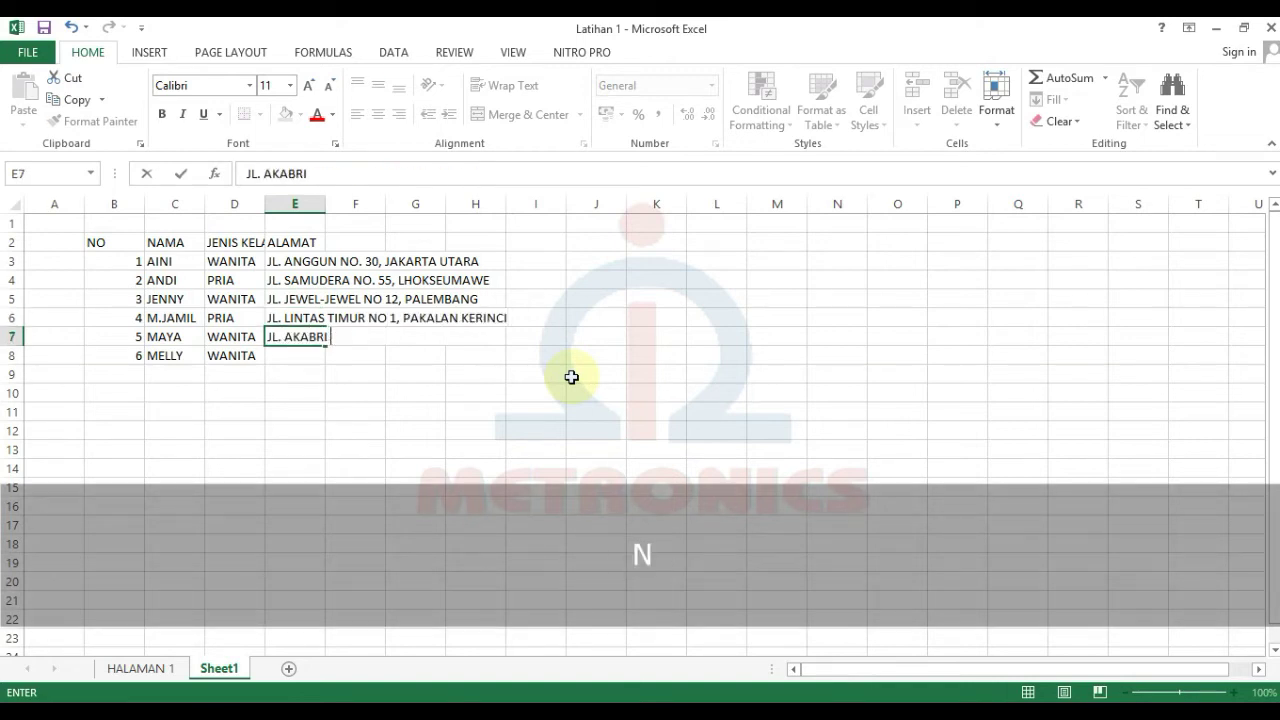
{"action": "key", "text": "Return"}
{"action": "key", "text": "Return"}
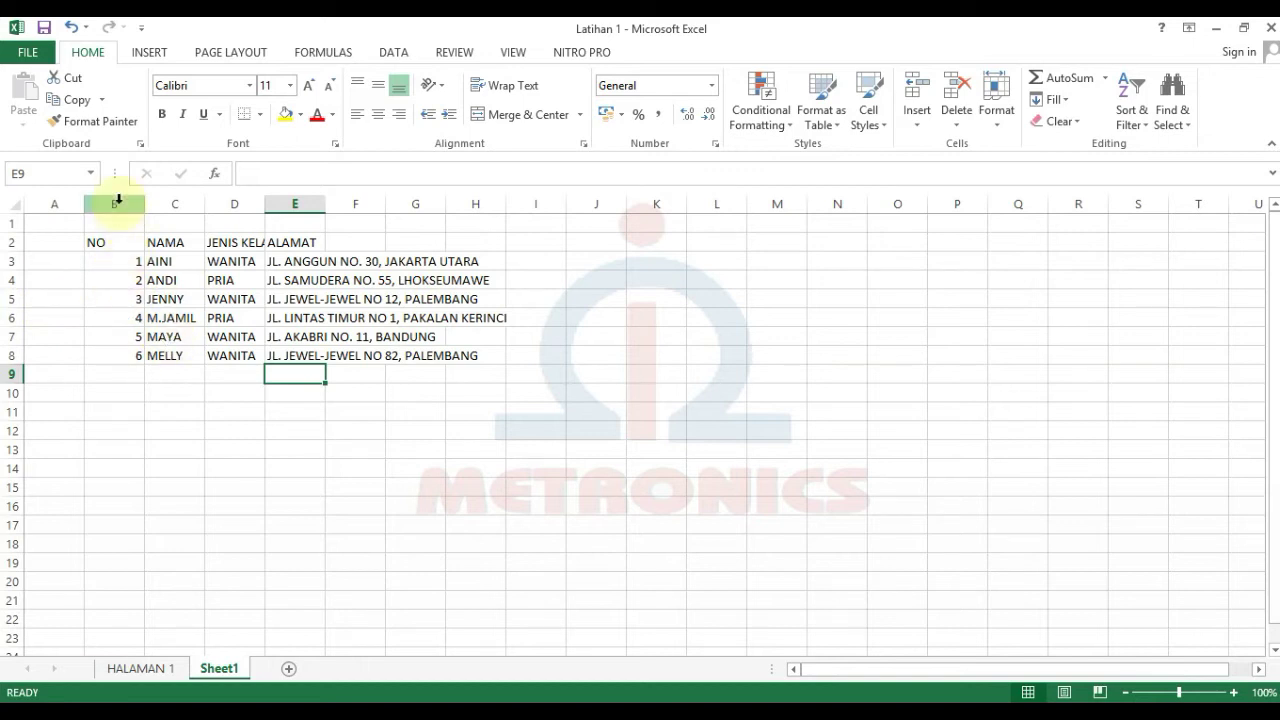
{"action": "left_click_drag", "start_coordinate": [141, 204], "coordinate": [669, 300]}
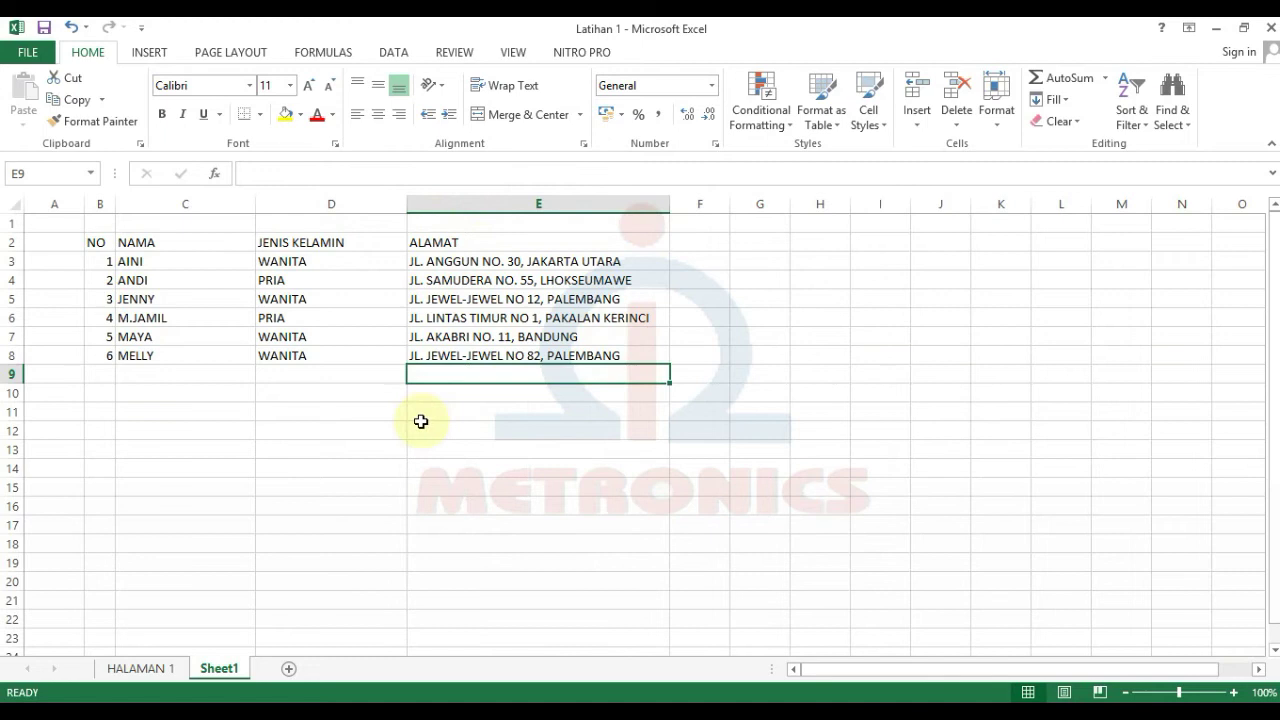
{"action": "left_click", "coordinate": [363, 470]}
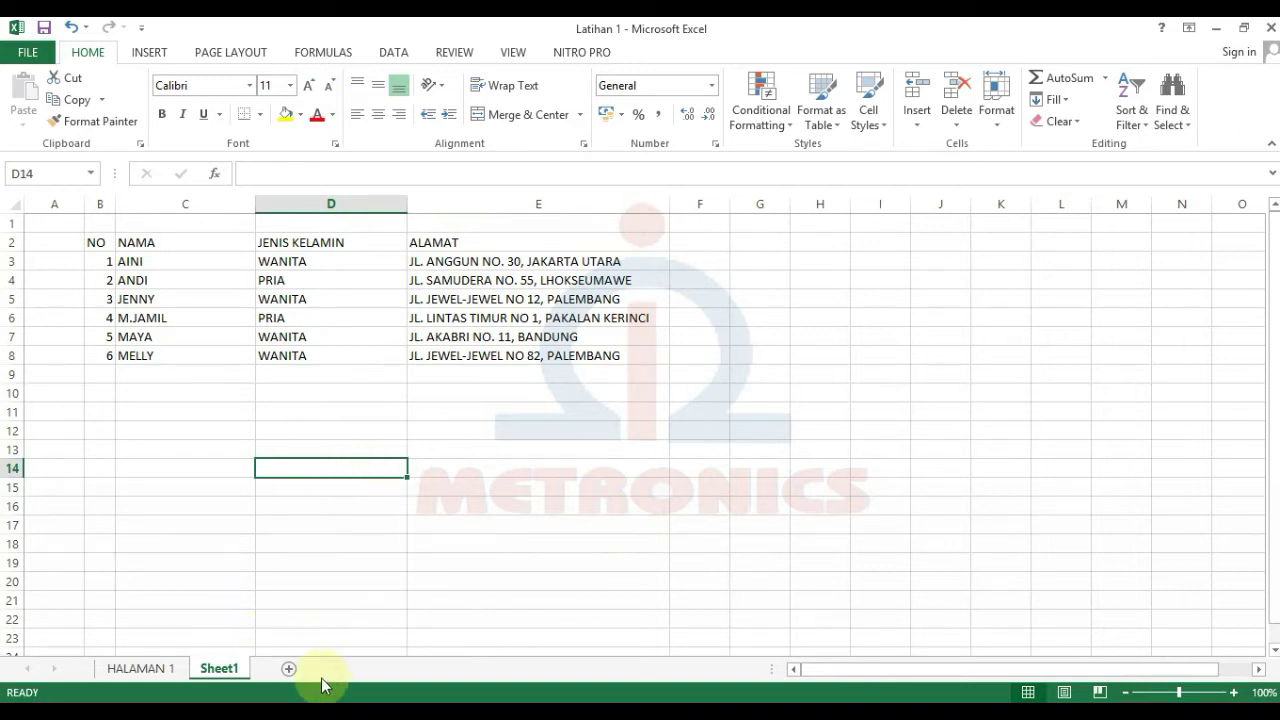
Step: Add a new sheet and enter the headers NAMA BARANG, SATUAN and HARGA from G2
{"action": "left_click", "coordinate": [289, 669]}
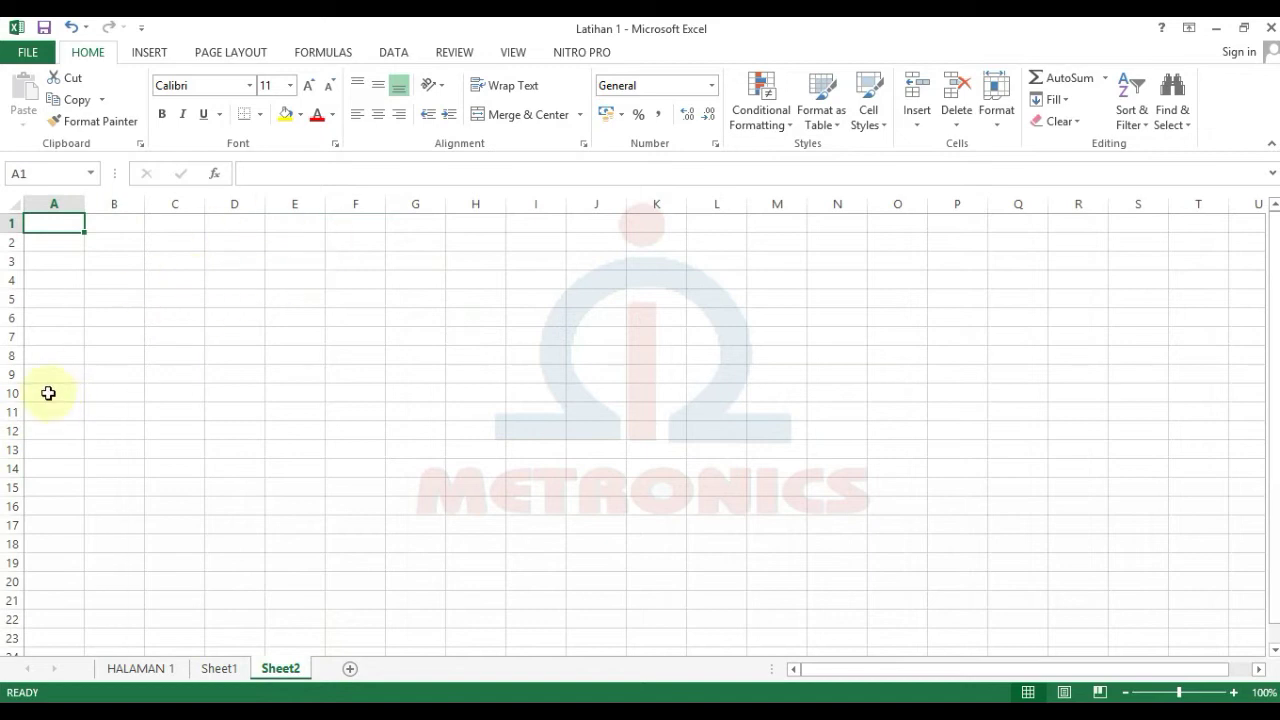
{"action": "left_click", "coordinate": [410, 241]}
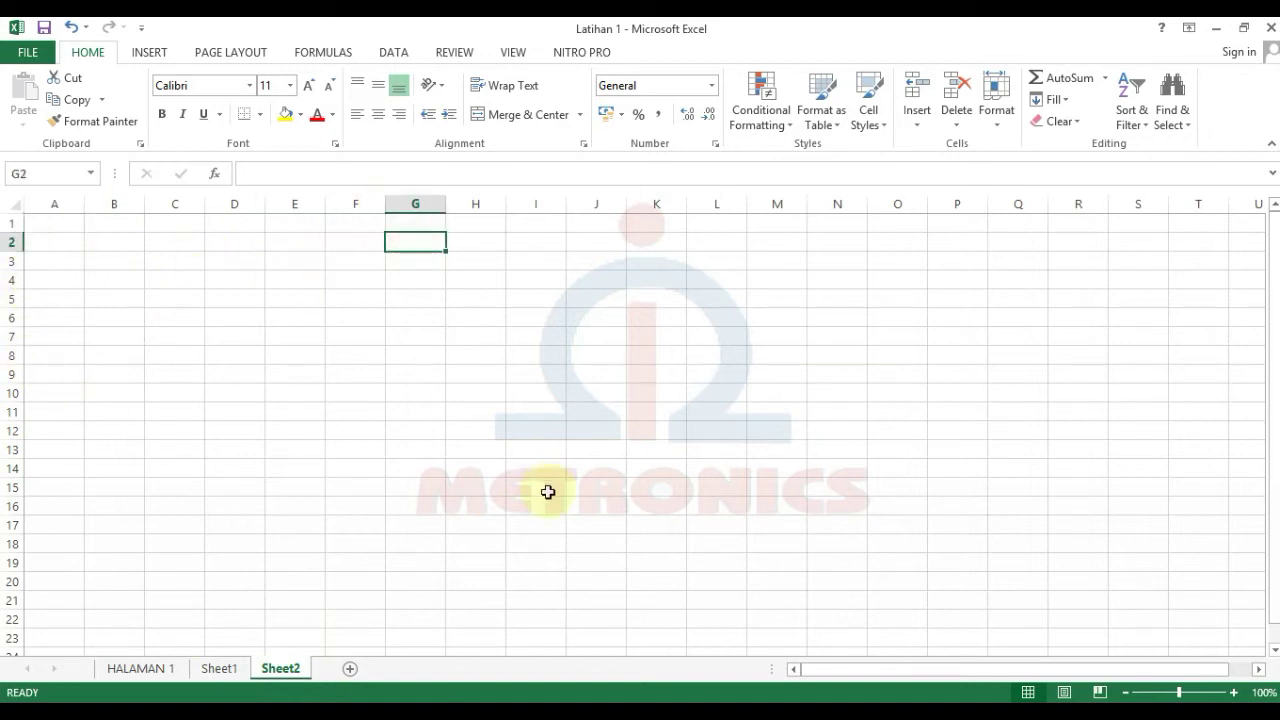
{"action": "type", "text": "NAMA "}
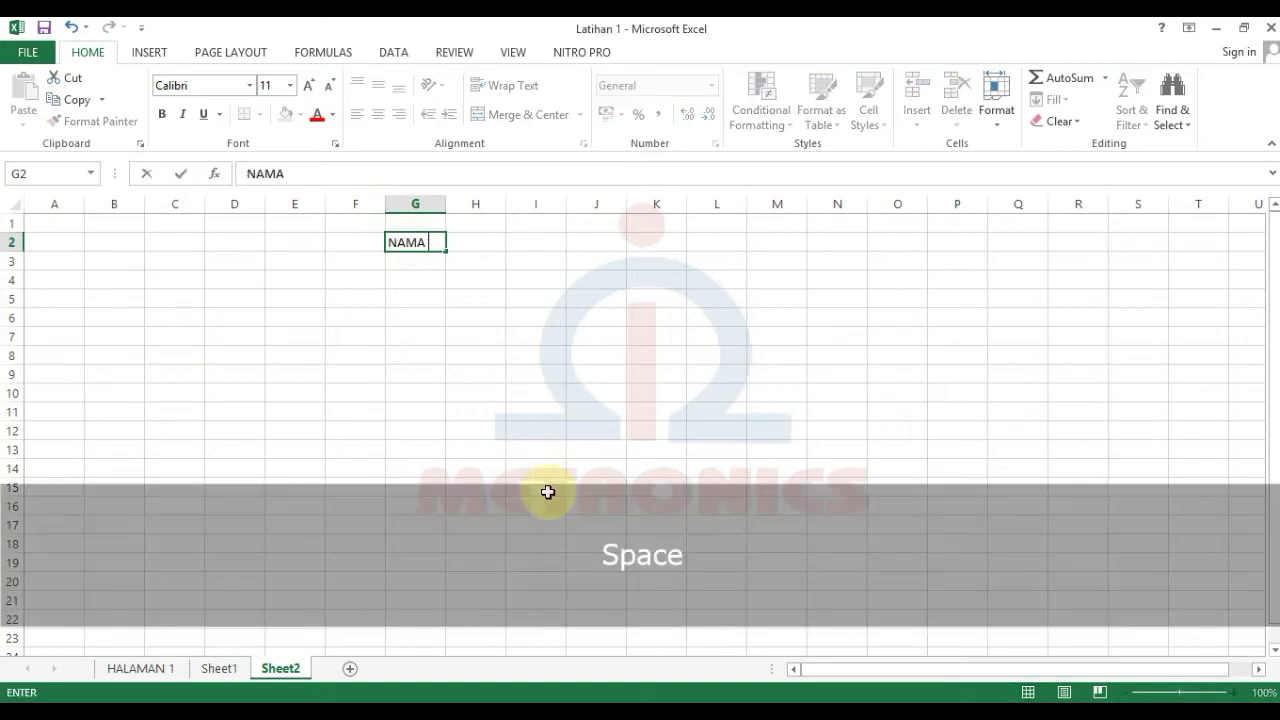
{"action": "type", "text": "BARANG"}
{"action": "key", "text": "Tab"}
{"action": "type", "text": "SATUAN"}
{"action": "key", "text": "Tab"}
{"action": "type", "text": "HARGA"}
{"action": "key", "text": "Return"}
Step: Enter the SABUN MANDI (2 KARDUS, 20000) and SAMPO (1 PAPAN, 7500) item rows
{"action": "type", "text": "SABUN MANDI"}
{"action": "key", "text": "Tab"}
{"action": "type", "text": "2 KARDUS"}
{"action": "key", "text": "Tab"}
{"action": "type", "text": "20000 SAMPO"}
{"action": "key", "text": "Tab"}
{"action": "type", "text": "1 PAPAN"}
Step: Complete the INDOMIE (4 KARDUS, 125000) and AJINOMOTO (5 SACHET, 750) rows, then return to Sheet1
{"action": "key", "text": "Tab"}
{"action": "type", "text": "7500 INDOMIE"}
{"action": "key", "text": "Tab"}
{"action": "type", "text": "4 KARDUS"}
{"action": "key", "text": "Tab"}
{"action": "type", "text": "125000 AJINAMOT"}
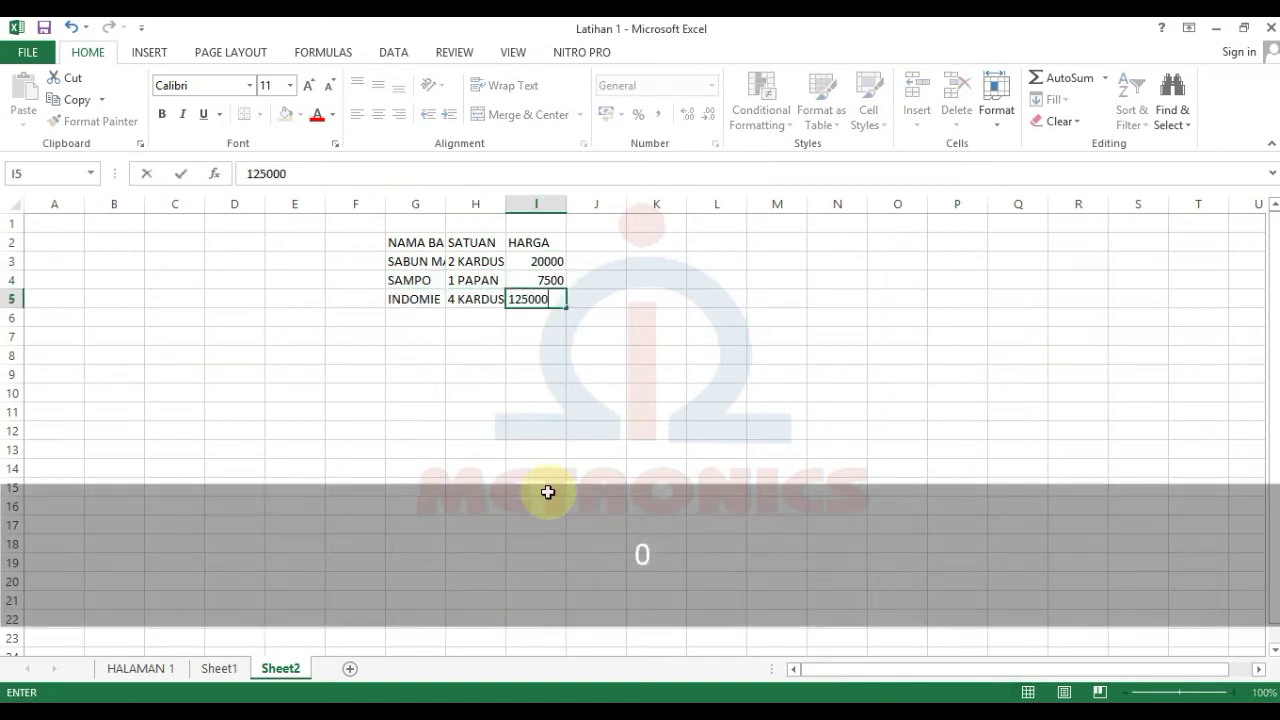
{"action": "key", "text": "BackSpace"}
{"action": "key", "text": "BackSpace"}
{"action": "key", "text": "BackSpace"}
{"action": "key", "text": "BackSpace"}
{"action": "type", "text": "OMOTO"}
{"action": "key", "text": "Tab"}
{"action": "type", "text": "5 SACHET"}
{"action": "key", "text": "Tab"}
{"action": "type", "text": "750"}
{"action": "key", "text": "Return"}
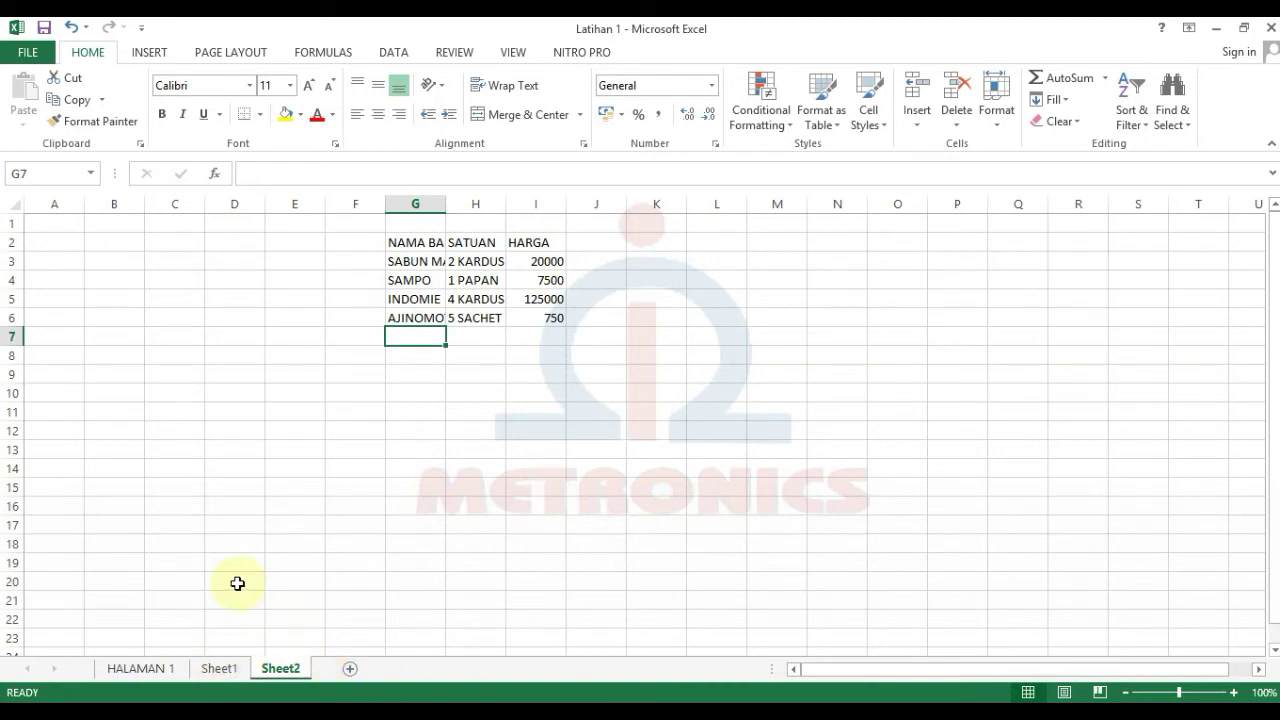
{"action": "left_click", "coordinate": [214, 668]}
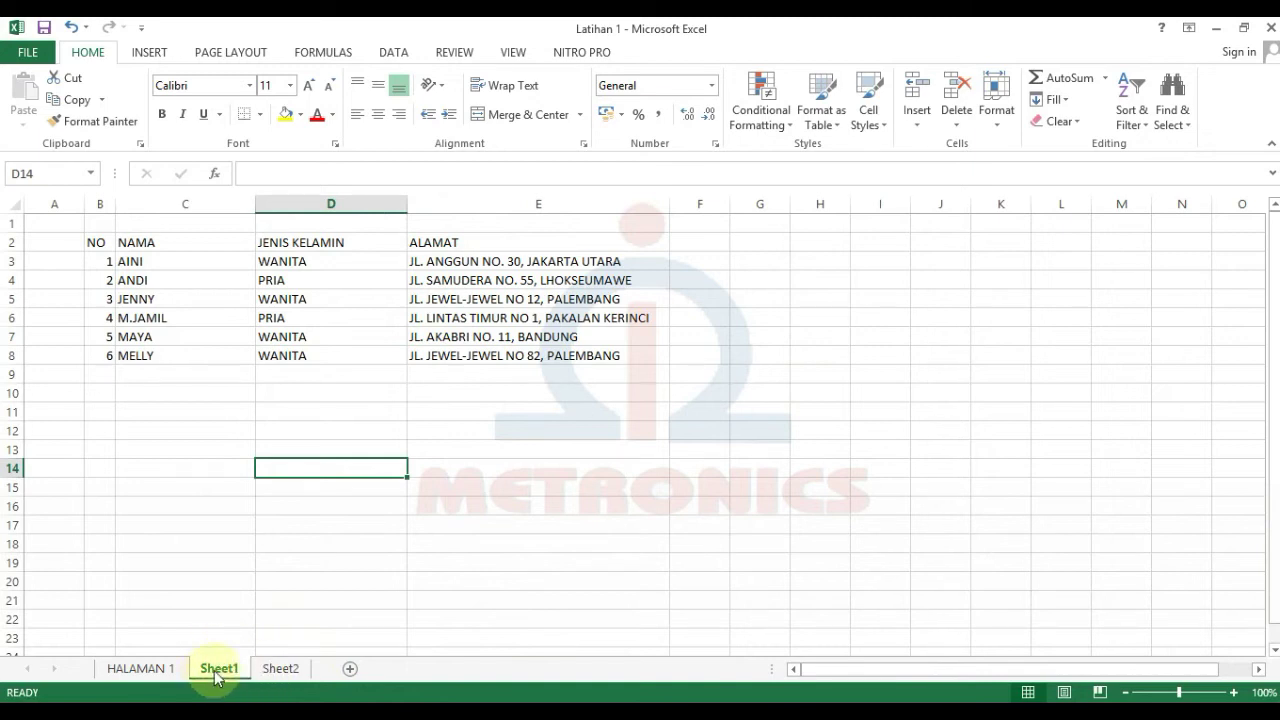
Step: Rename the Sheet1 tab to LATIHAN 1
{"action": "right_click", "coordinate": [214, 672]}
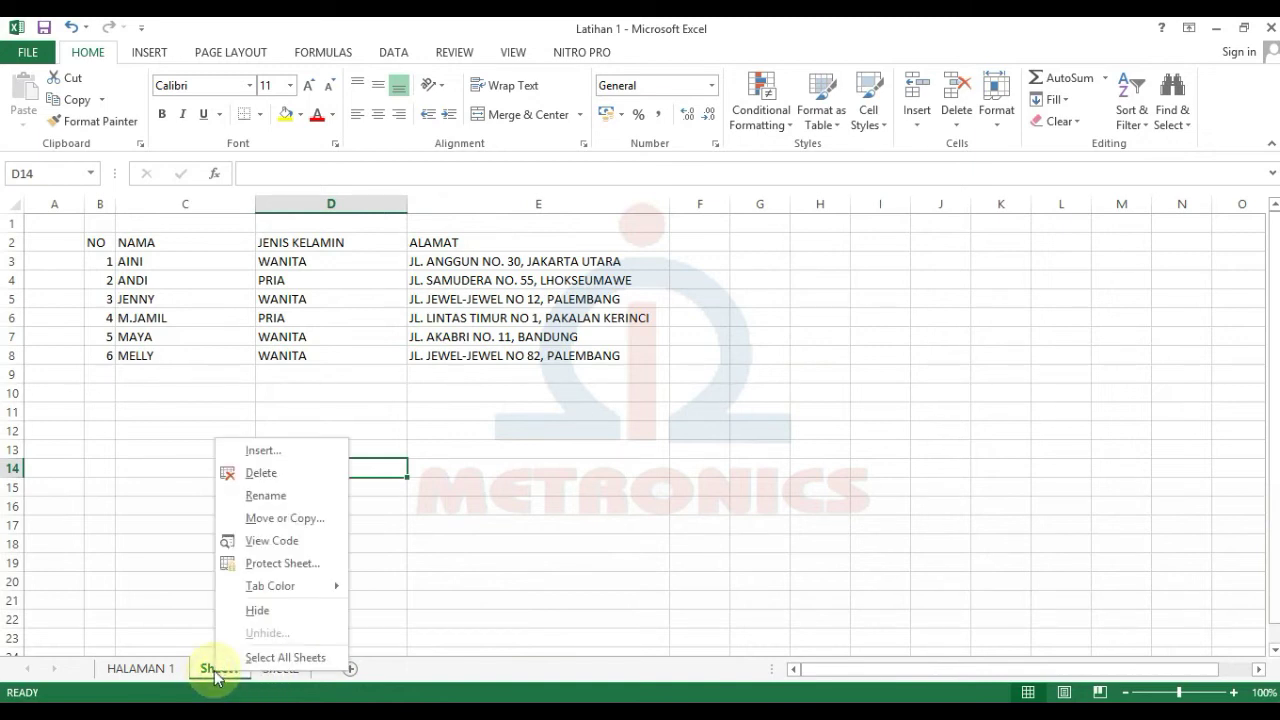
{"action": "left_click", "coordinate": [180, 607]}
{"action": "right_click", "coordinate": [222, 680]}
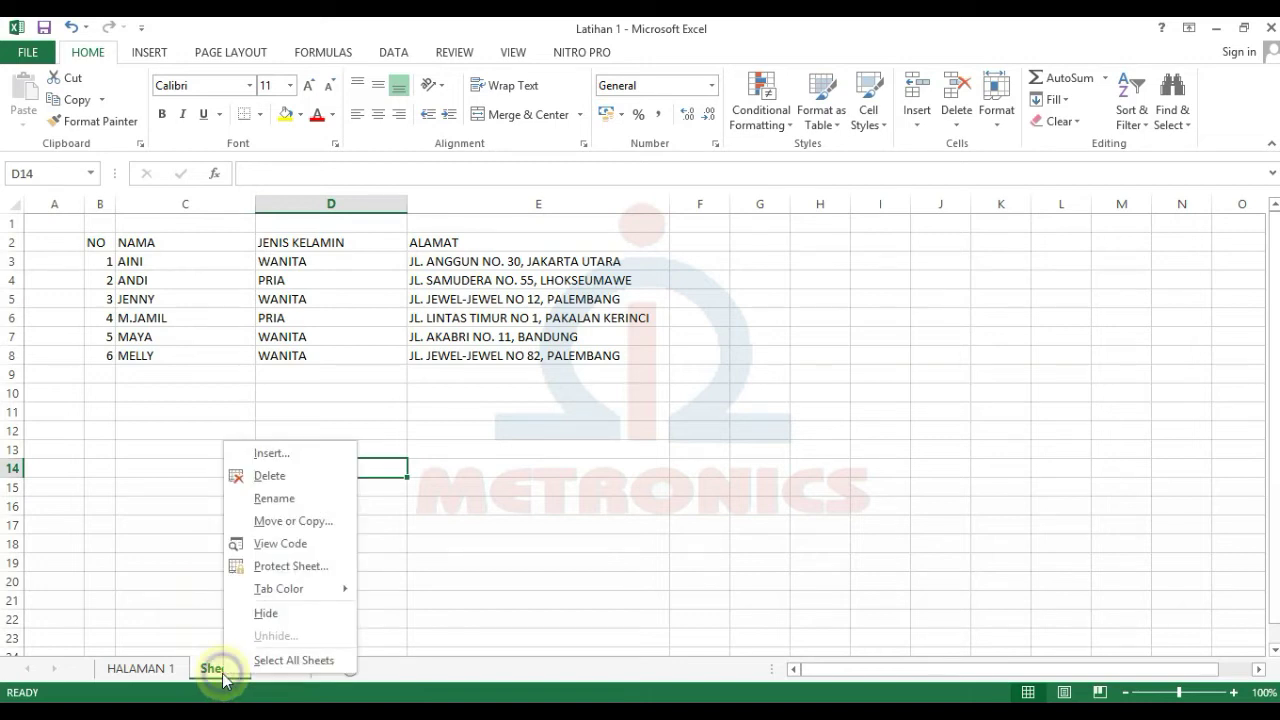
{"action": "left_click", "coordinate": [293, 499]}
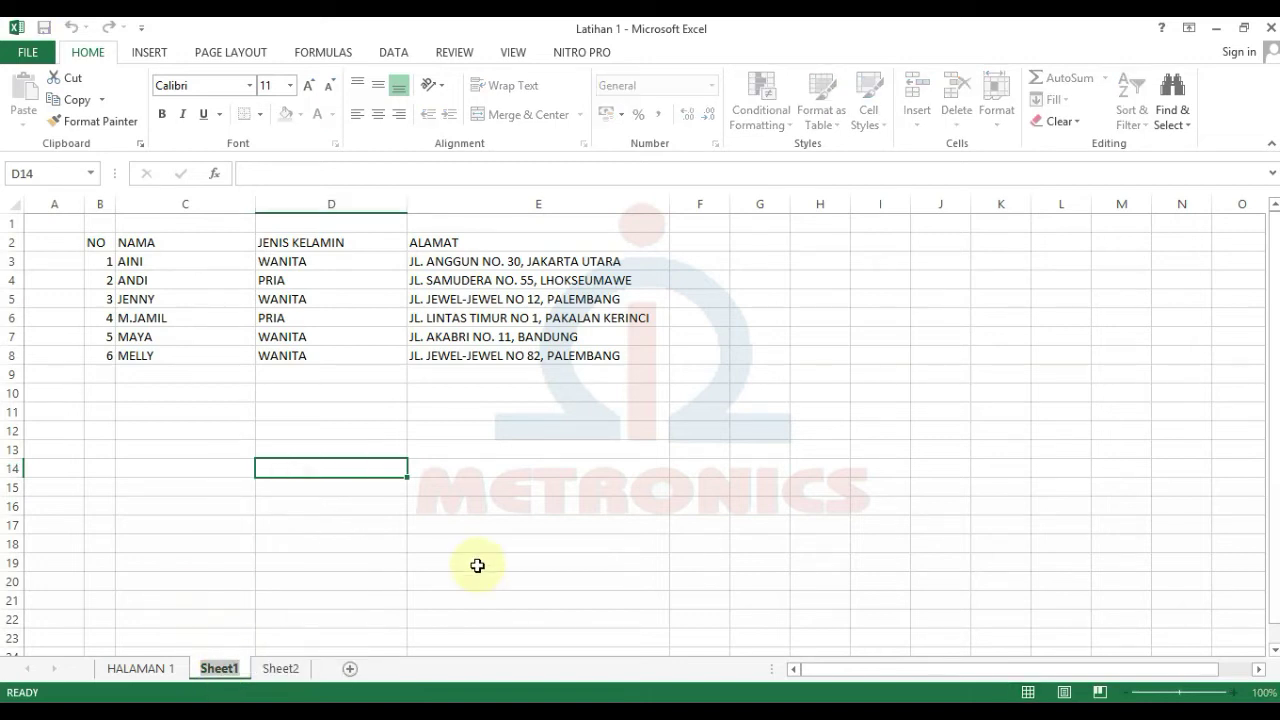
{"action": "type", "text": "LATIHAN "}
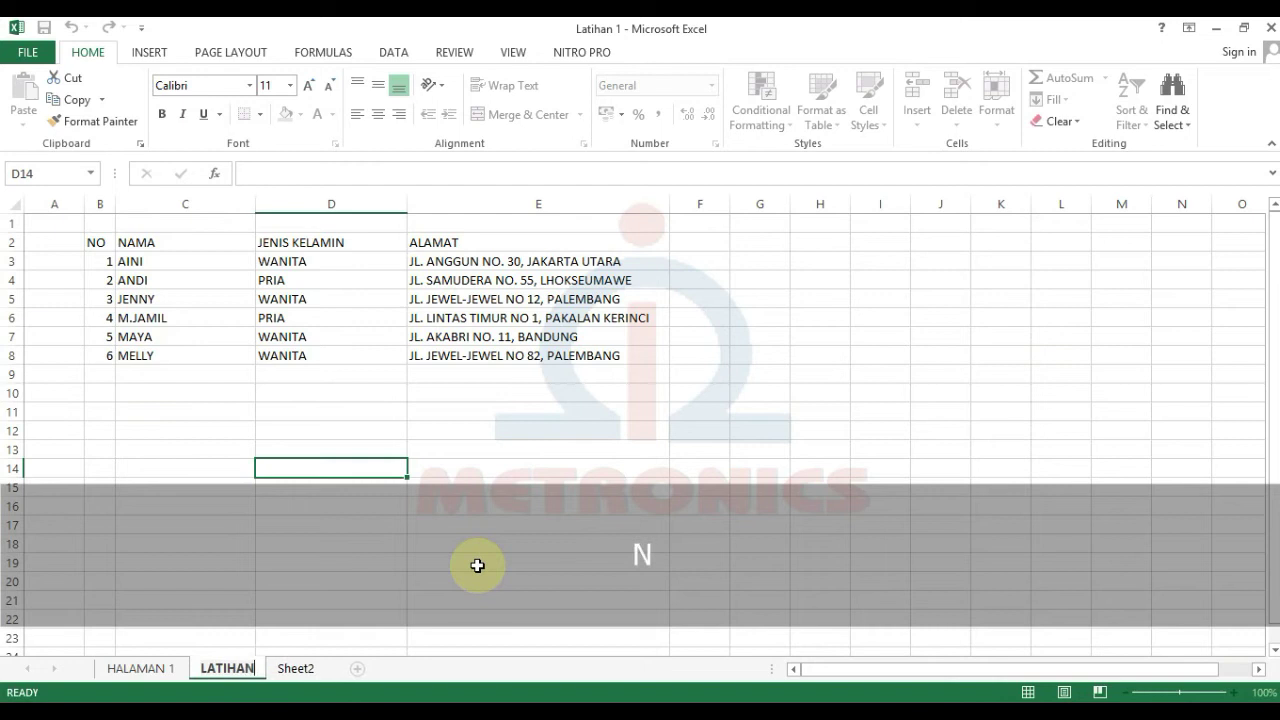
{"action": "type", "text": "1"}
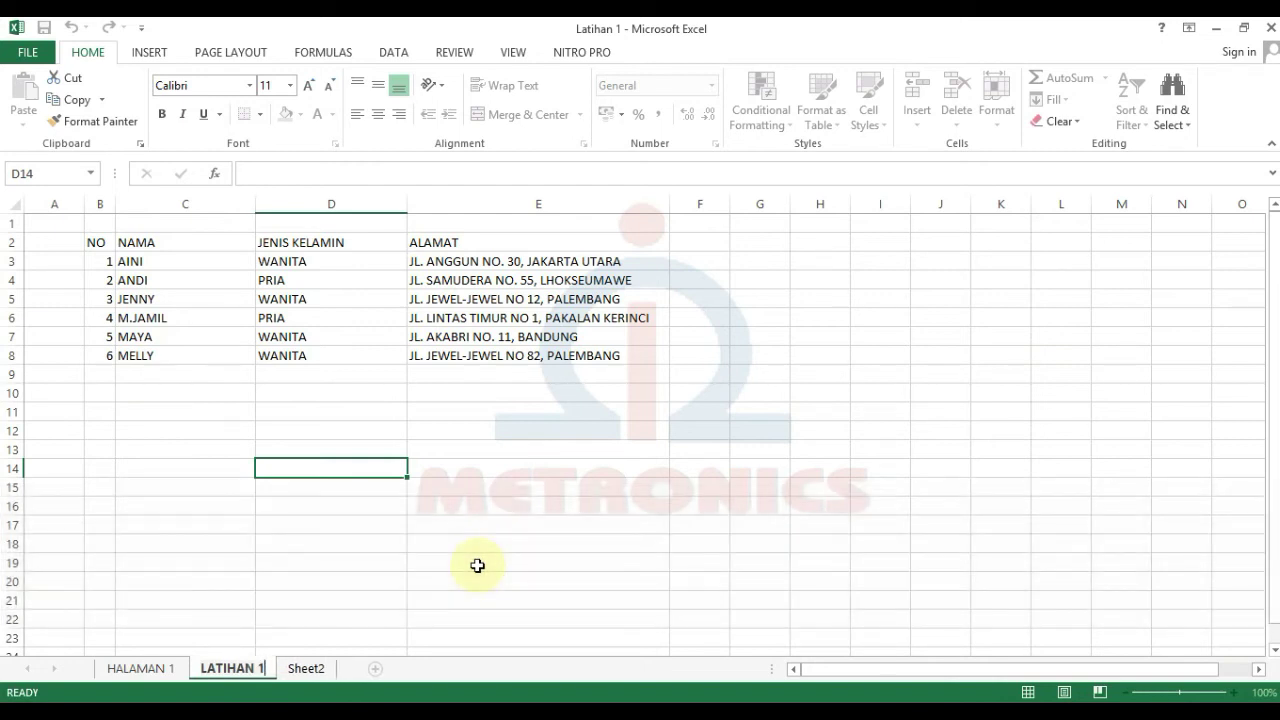
{"action": "key", "text": "Return"}
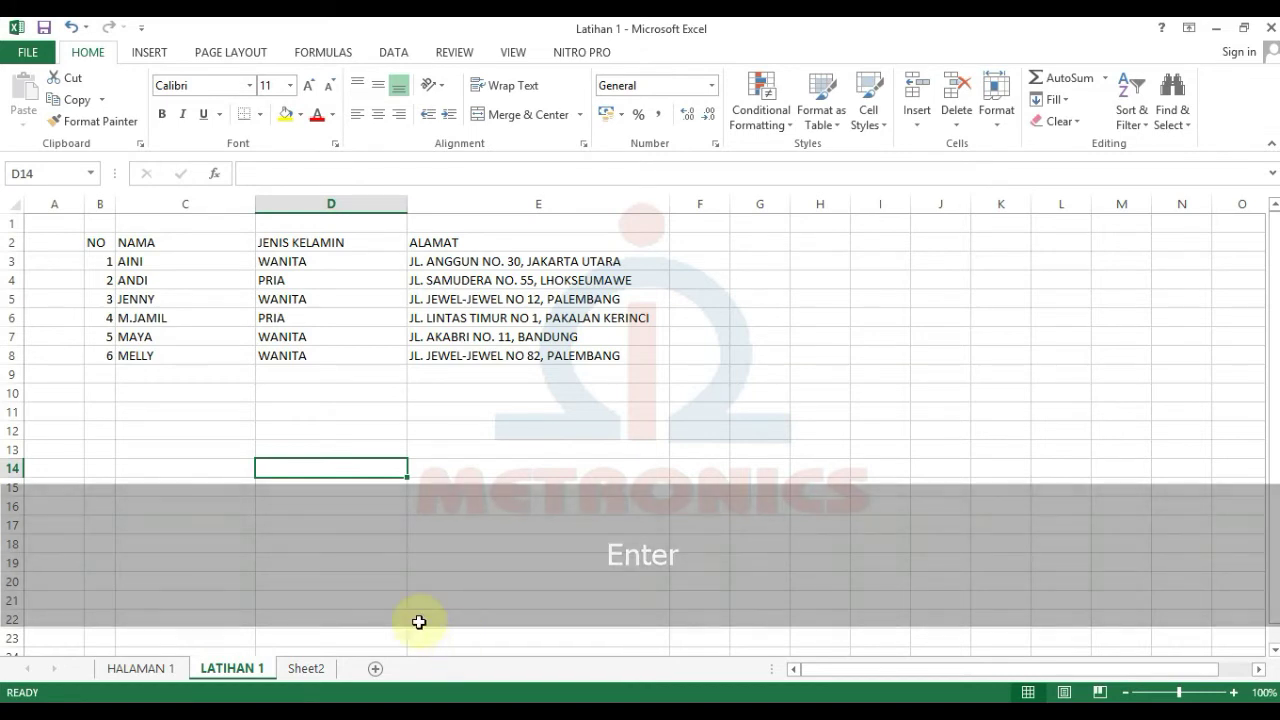
Step: Switch back and forth between LATIHAN 1 and Sheet2, ending on Sheet2
{"action": "left_click", "coordinate": [196, 455]}
{"action": "left_click", "coordinate": [318, 668]}
{"action": "left_click", "coordinate": [163, 578]}
{"action": "left_click", "coordinate": [218, 674]}
{"action": "left_click", "coordinate": [300, 670]}
{"action": "left_click", "coordinate": [240, 670]}
{"action": "left_click", "coordinate": [290, 671]}
{"action": "left_click", "coordinate": [229, 668]}
{"action": "left_click", "coordinate": [216, 670]}
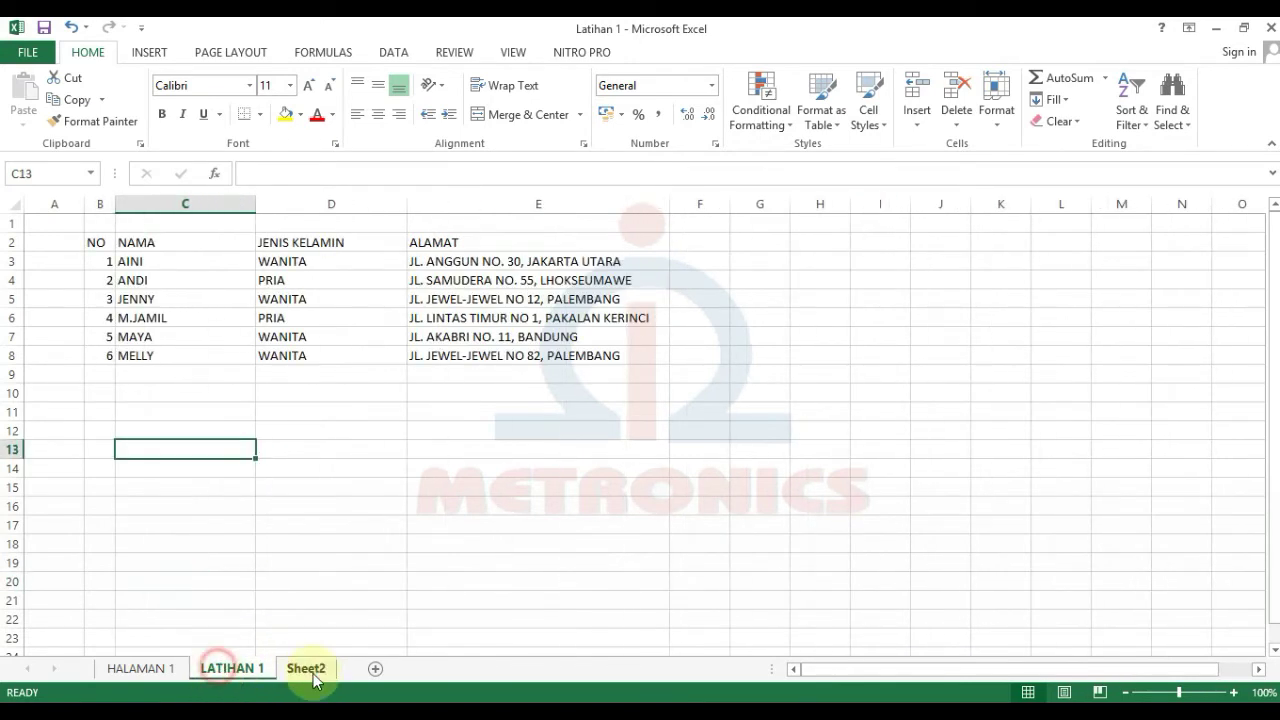
{"action": "left_click", "coordinate": [311, 670]}
{"action": "left_click", "coordinate": [243, 668]}
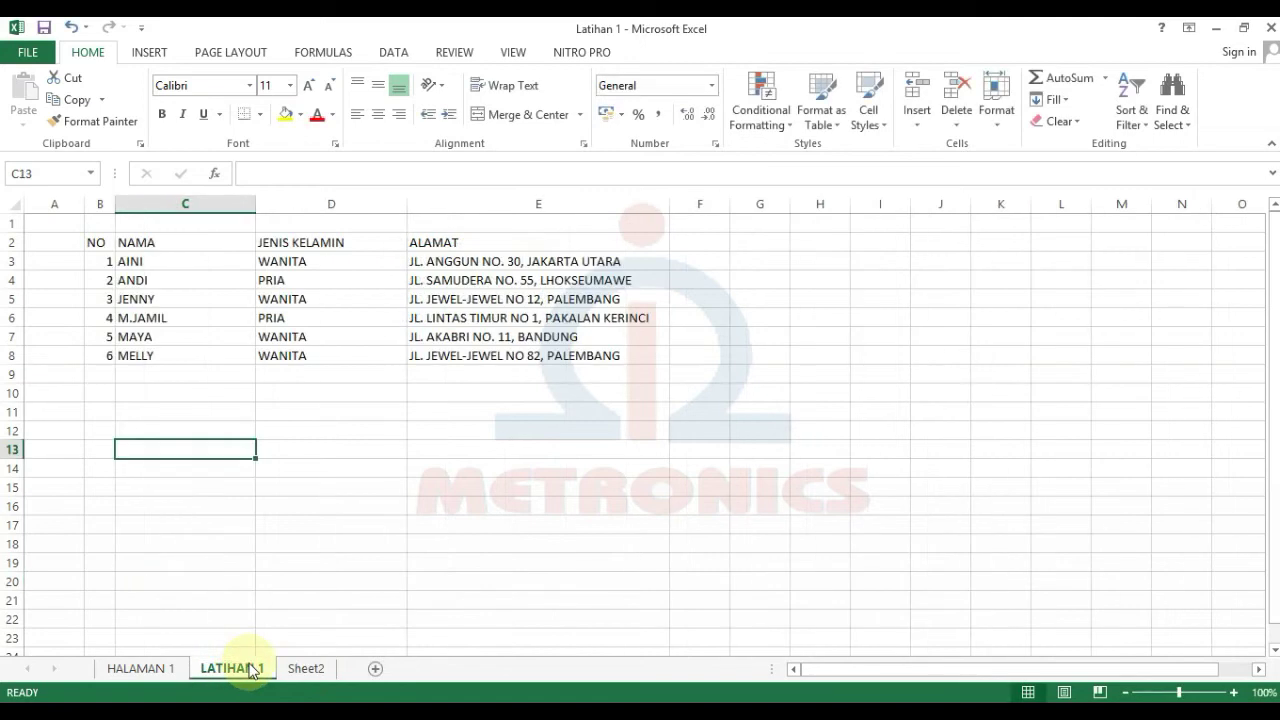
{"action": "left_click", "coordinate": [307, 670]}
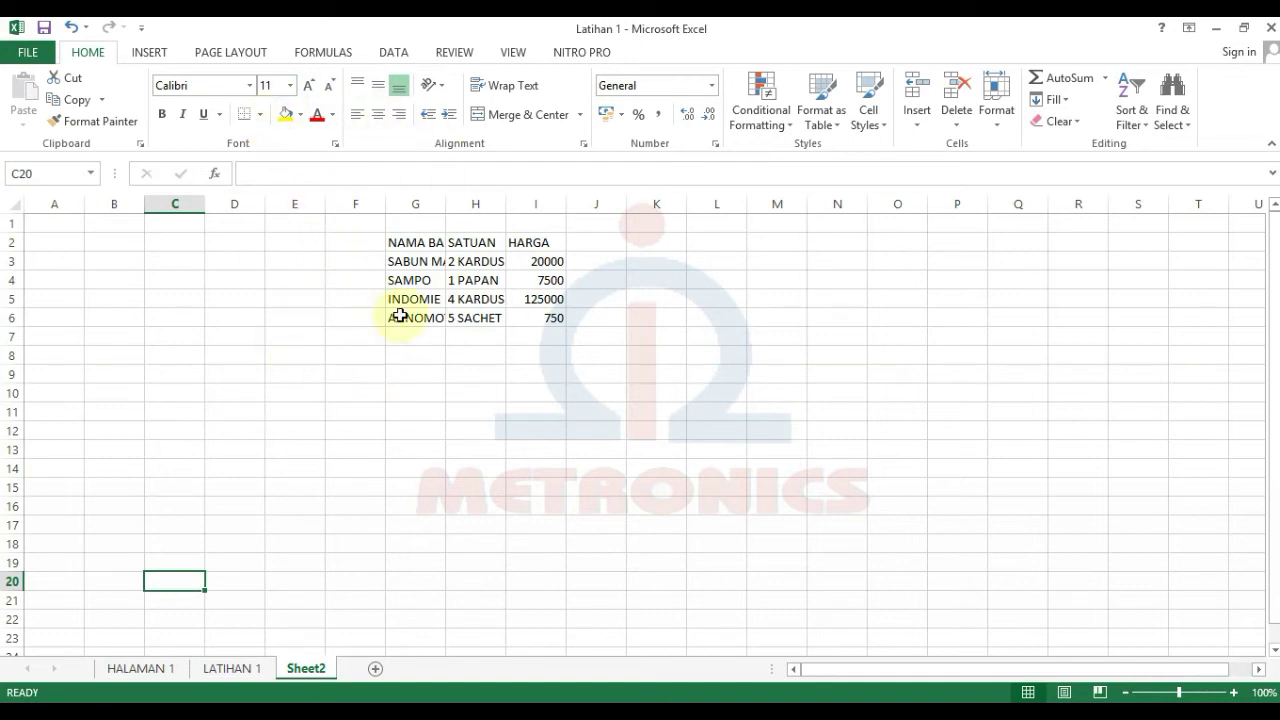
Step: Save the workbook, widen column G to fit NAMA BARANG, and save again
{"action": "key", "text": "ctrl+s"}
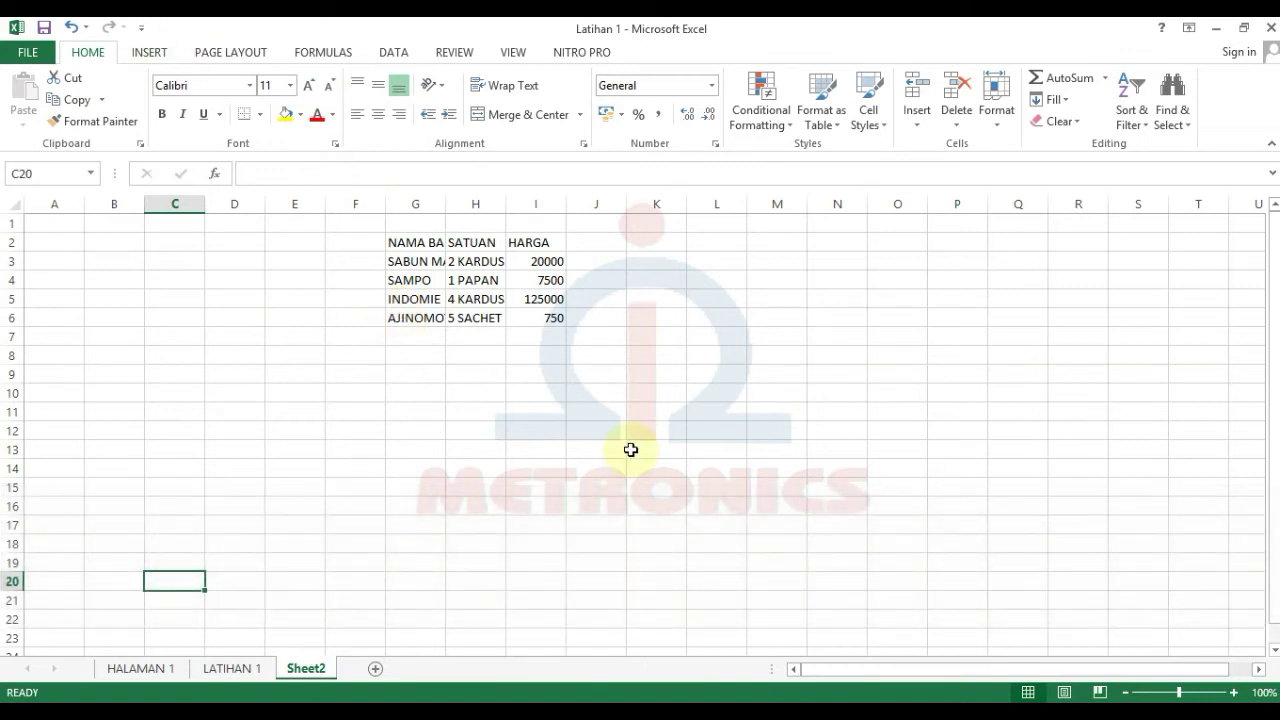
{"action": "left_click_drag", "start_coordinate": [446, 205], "coordinate": [700, 205]}
{"action": "left_click", "coordinate": [565, 280]}
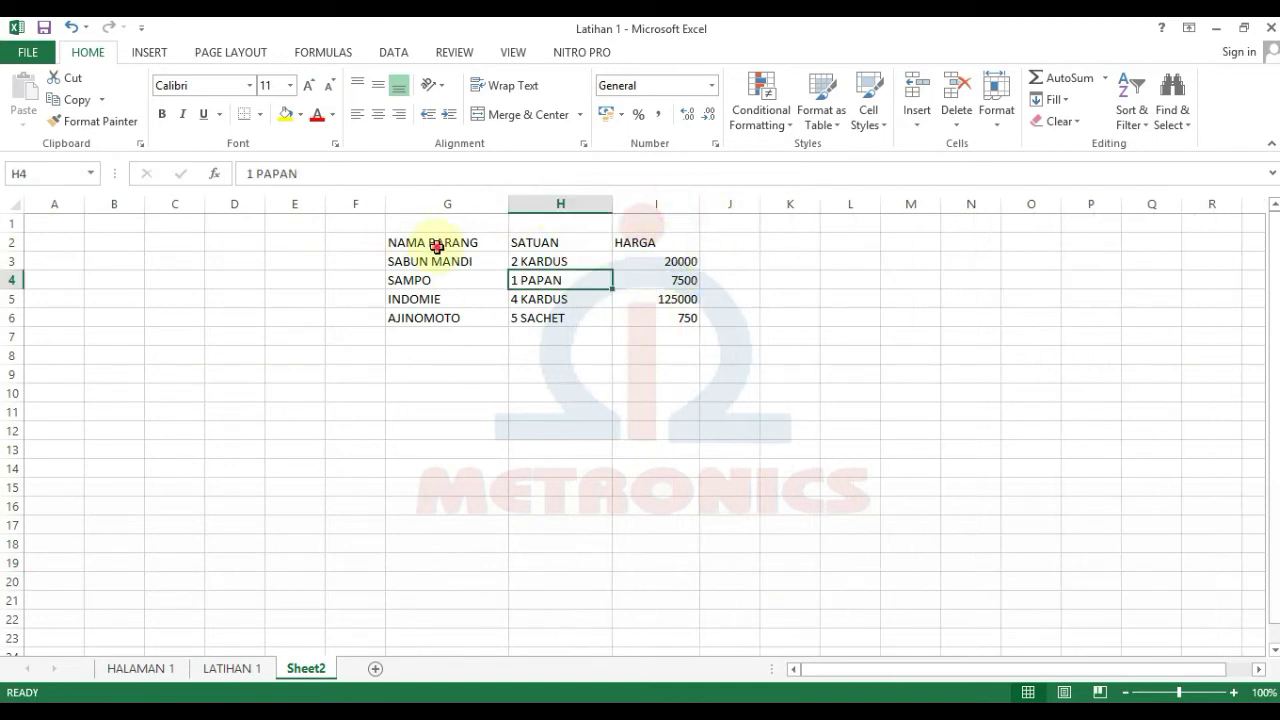
{"action": "left_click", "coordinate": [437, 246]}
{"action": "key", "text": "ctrl+s"}
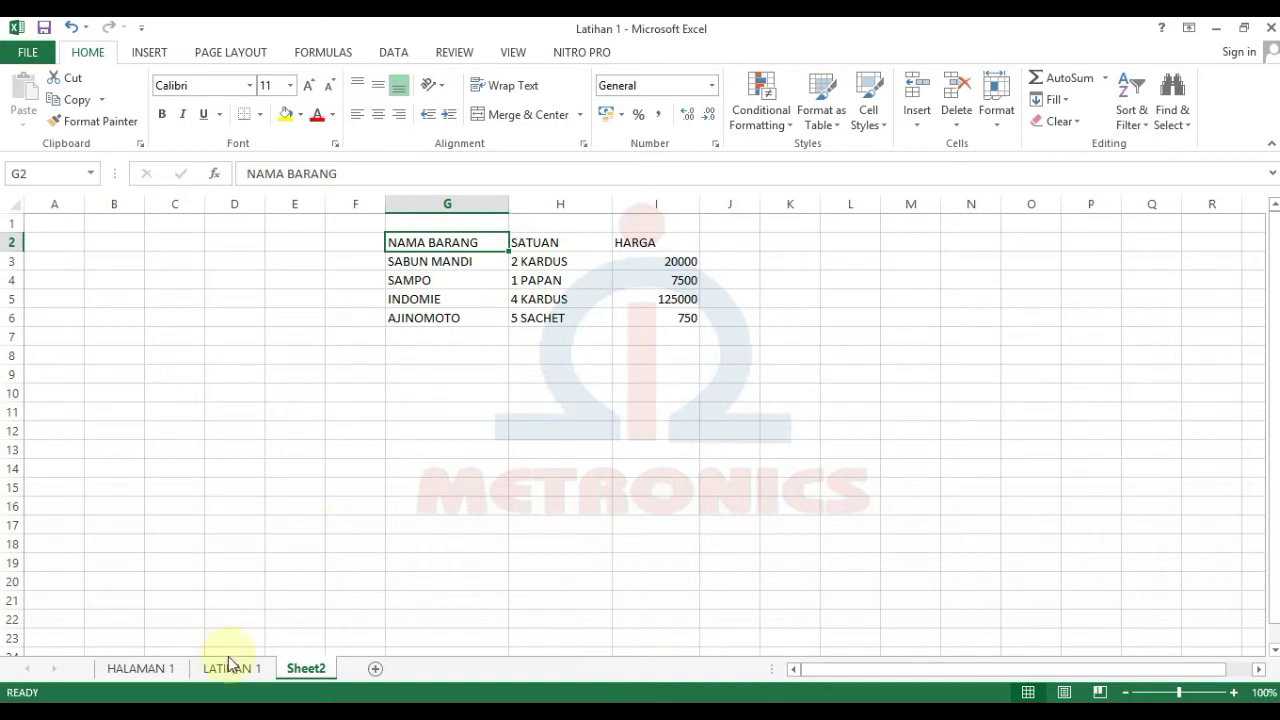
{"action": "left_click", "coordinate": [240, 522]}
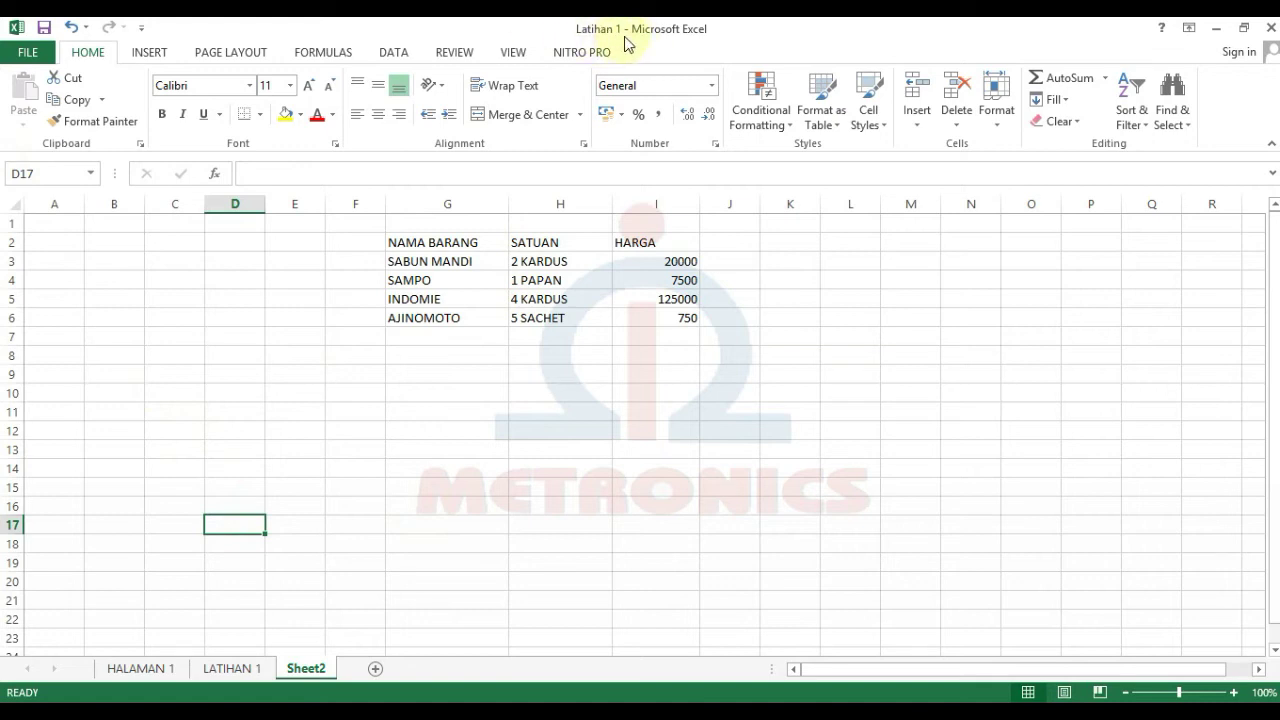
{"action": "left_click", "coordinate": [17, 48]}
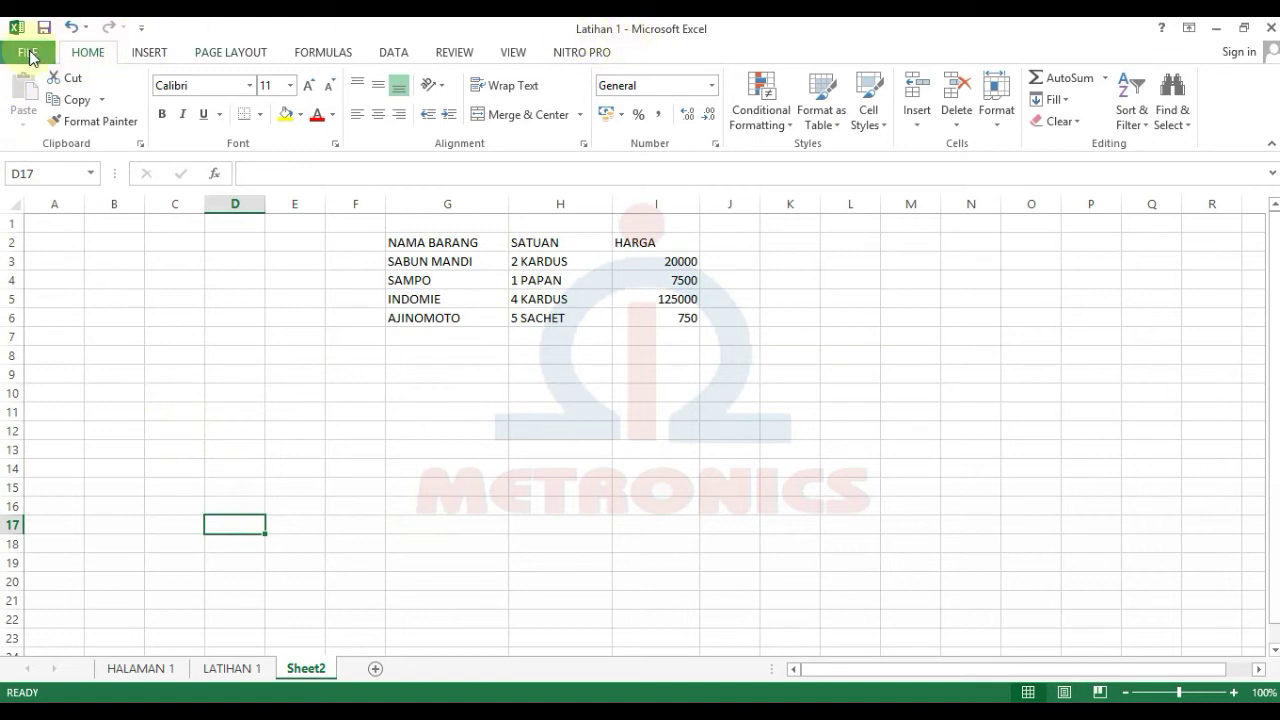
Step: Create the new Book2 from the Blank workbook template under FILE > New
{"action": "left_click", "coordinate": [38, 133]}
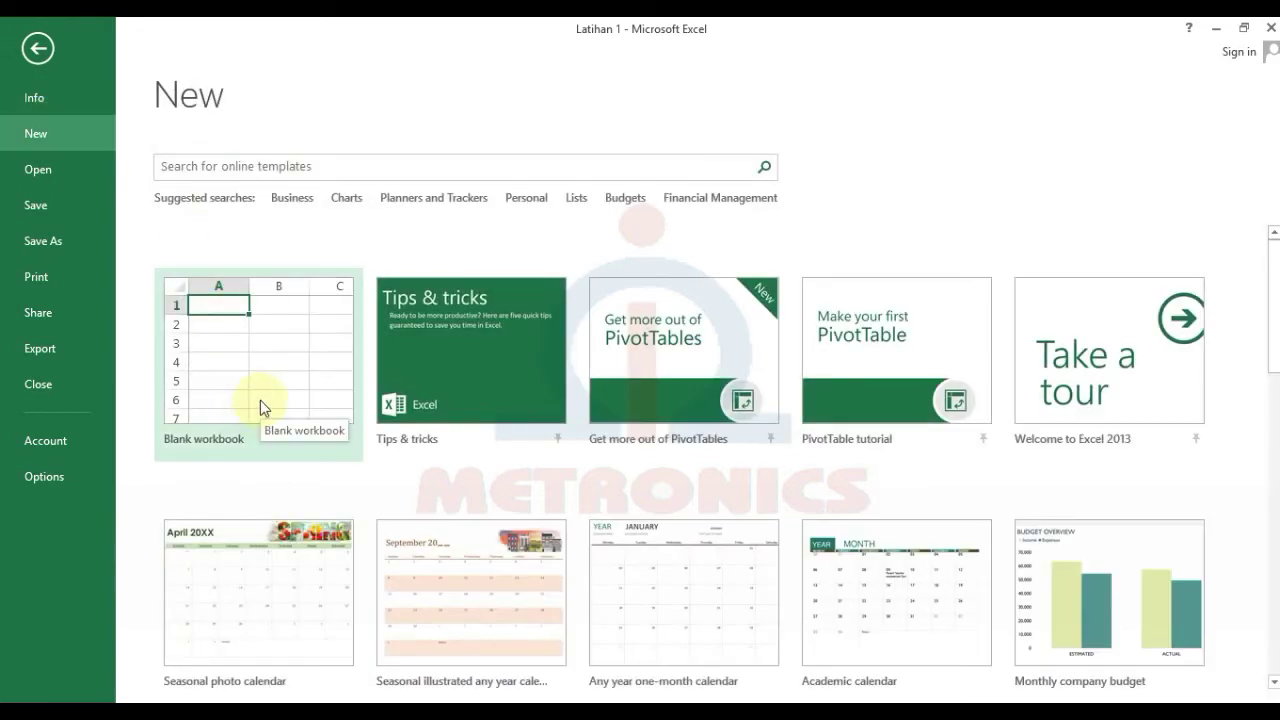
{"action": "left_click", "coordinate": [260, 401]}
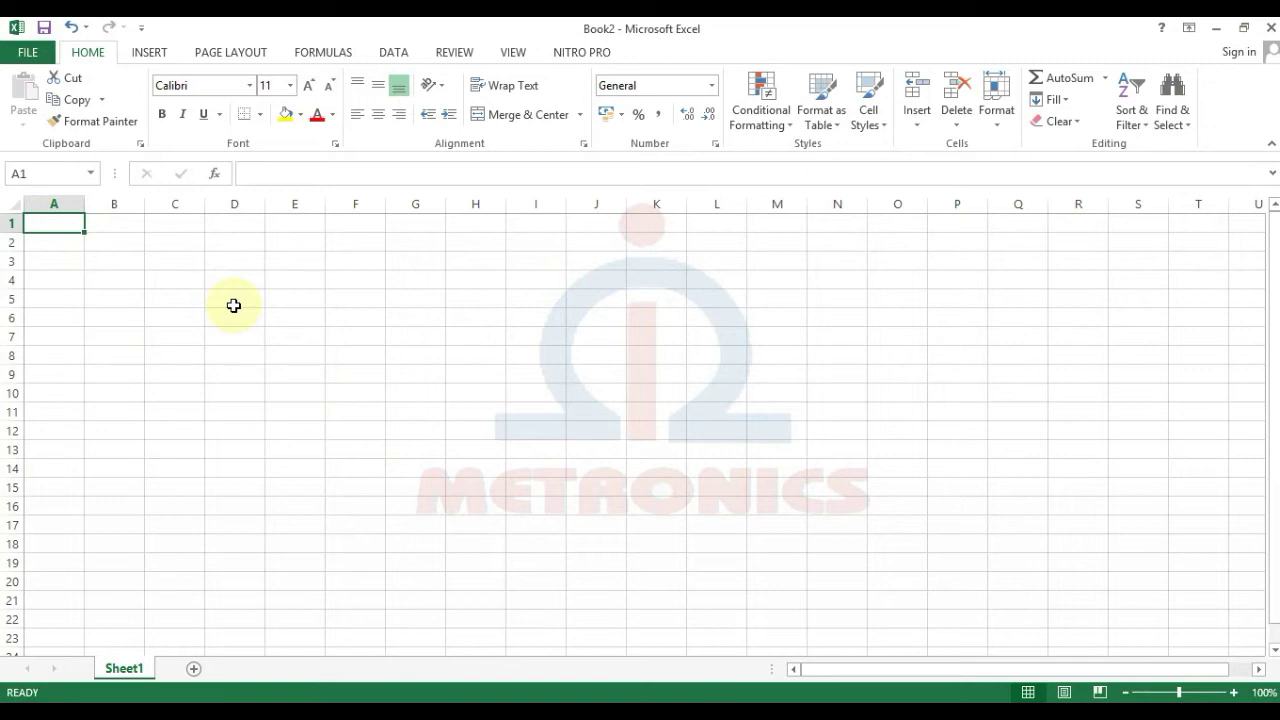
Step: Enter 1 and 2 in A1:A2 and fill the series down to 11 in A11
{"action": "type", "text": "12"}
{"action": "key", "text": "BackSpace"}
{"action": "key", "text": "Return"}
{"action": "type", "text": "2"}
{"action": "key", "text": "Return"}
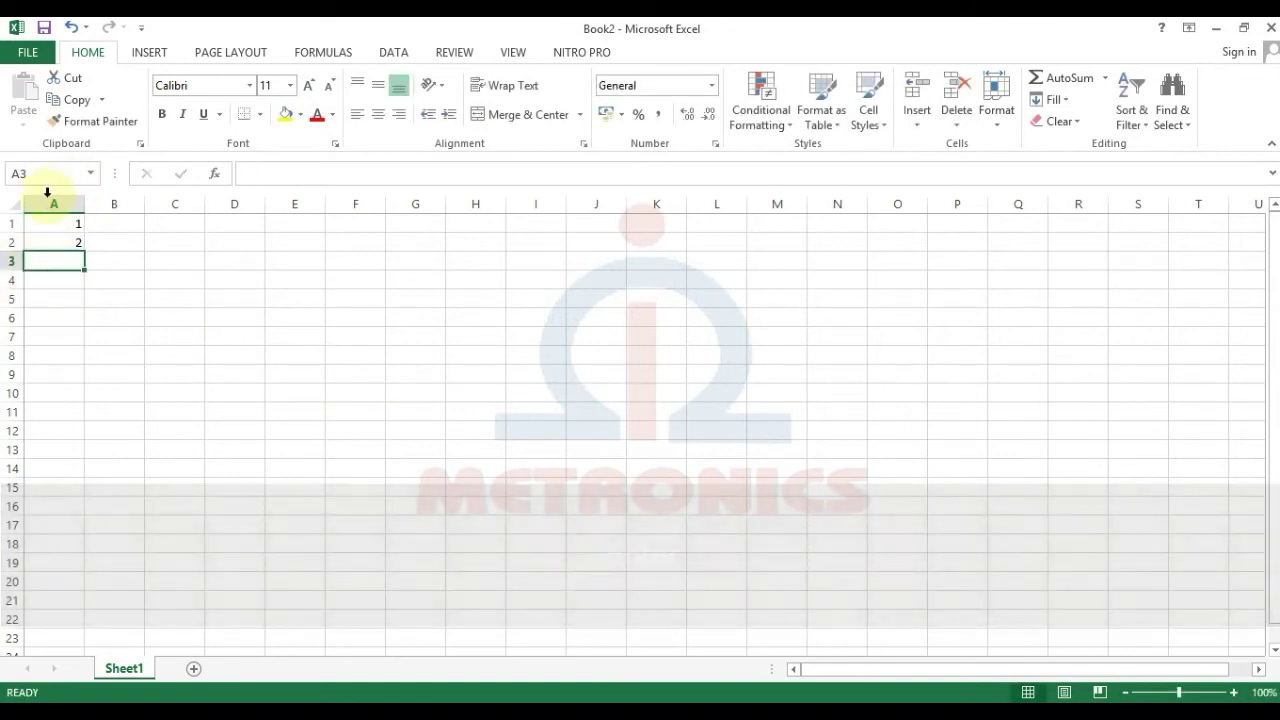
{"action": "left_click_drag", "start_coordinate": [53, 222], "coordinate": [60, 242]}
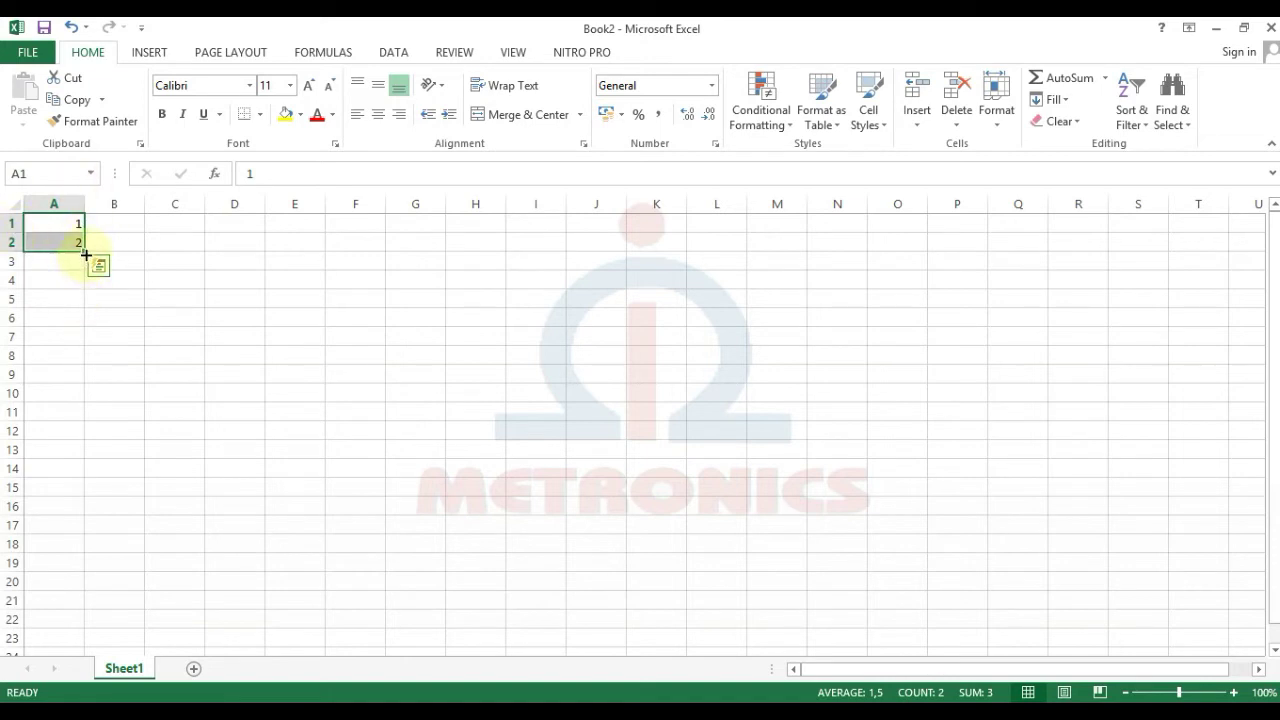
{"action": "left_click_drag", "start_coordinate": [86, 254], "coordinate": [56, 554]}
{"action": "left_click", "coordinate": [62, 469]}
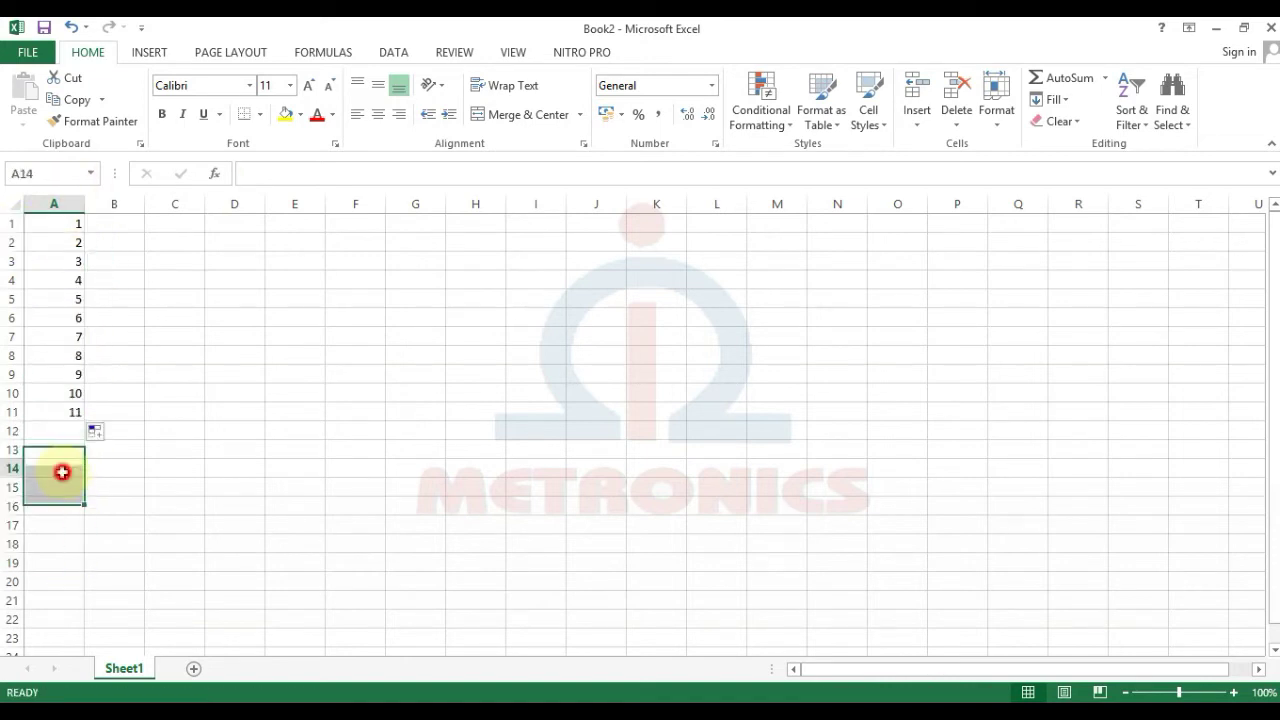
{"action": "left_click", "coordinate": [200, 374]}
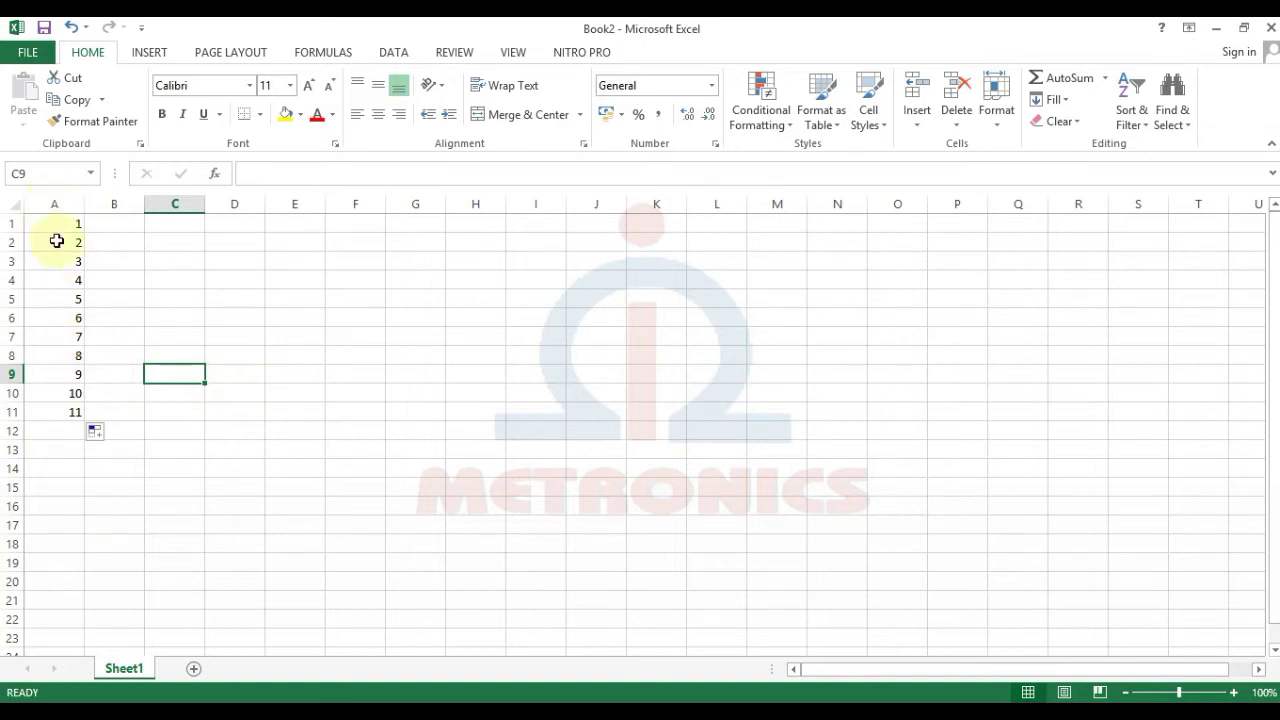
{"action": "left_click_drag", "start_coordinate": [62, 226], "coordinate": [50, 393]}
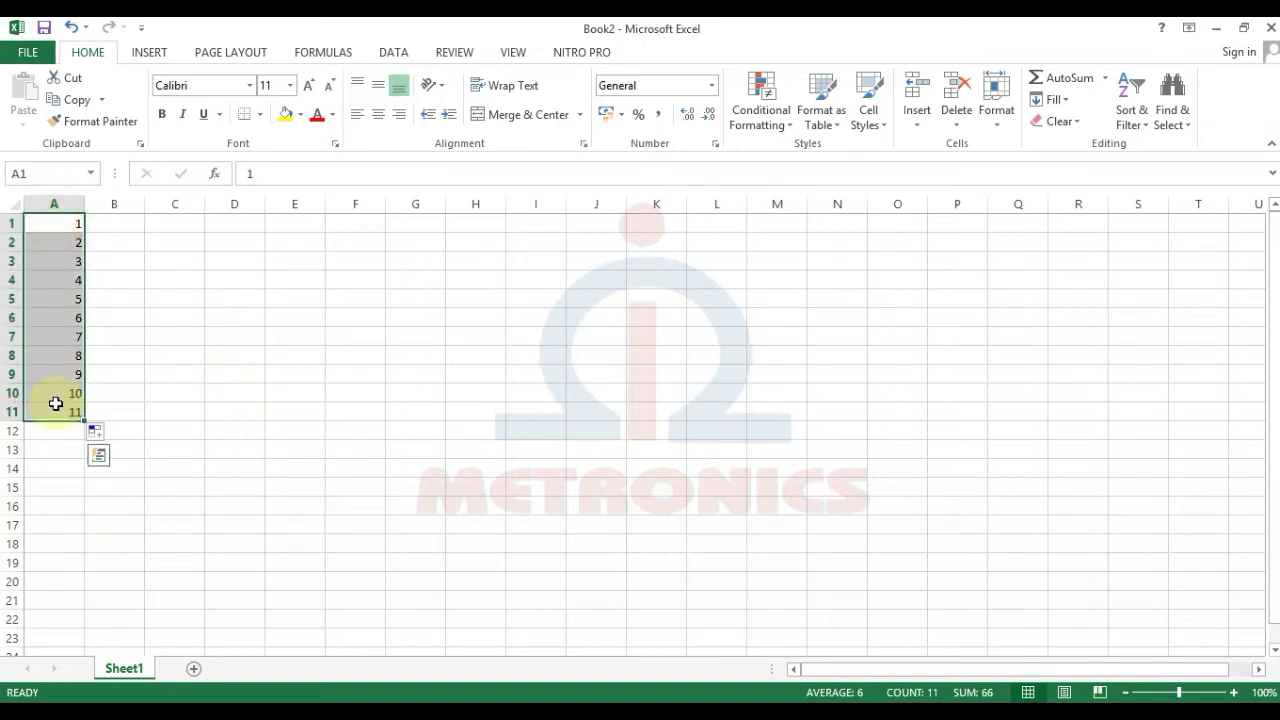
Step: Copy the numbers in A1:A11 and paste them into C1:C11
{"action": "key", "text": "ctrl"}
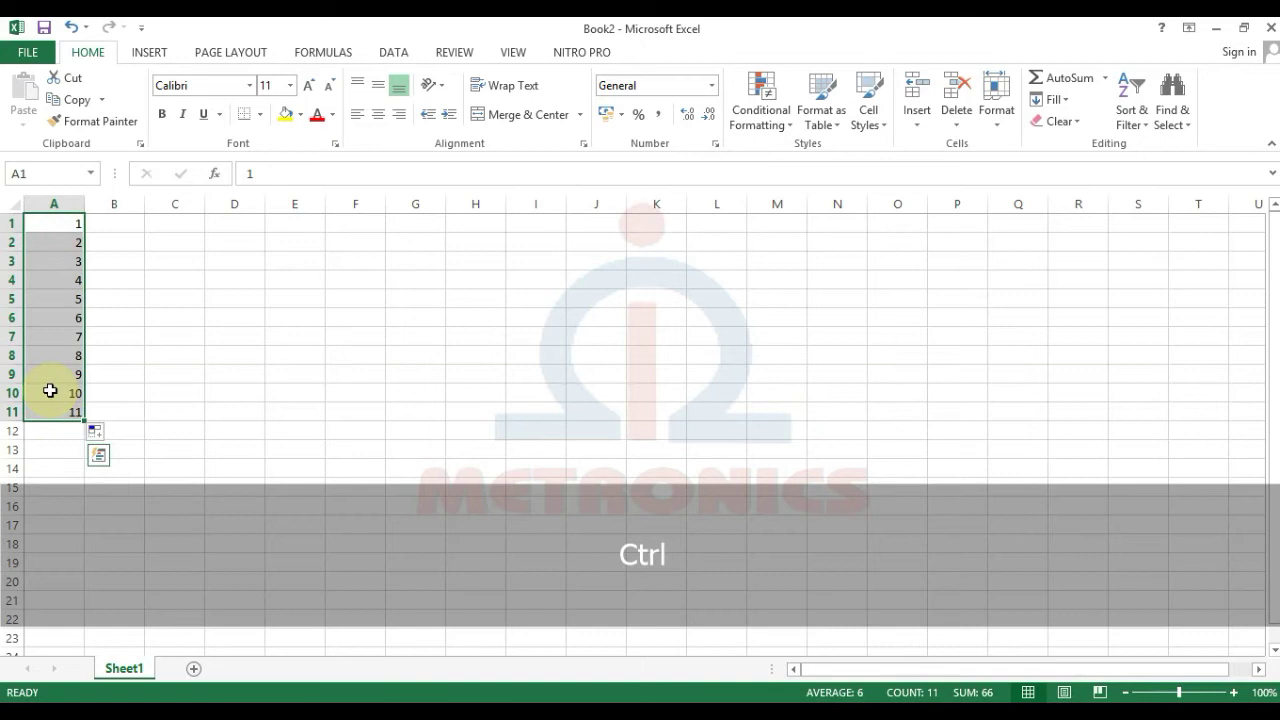
{"action": "key", "text": "ctrl+c"}
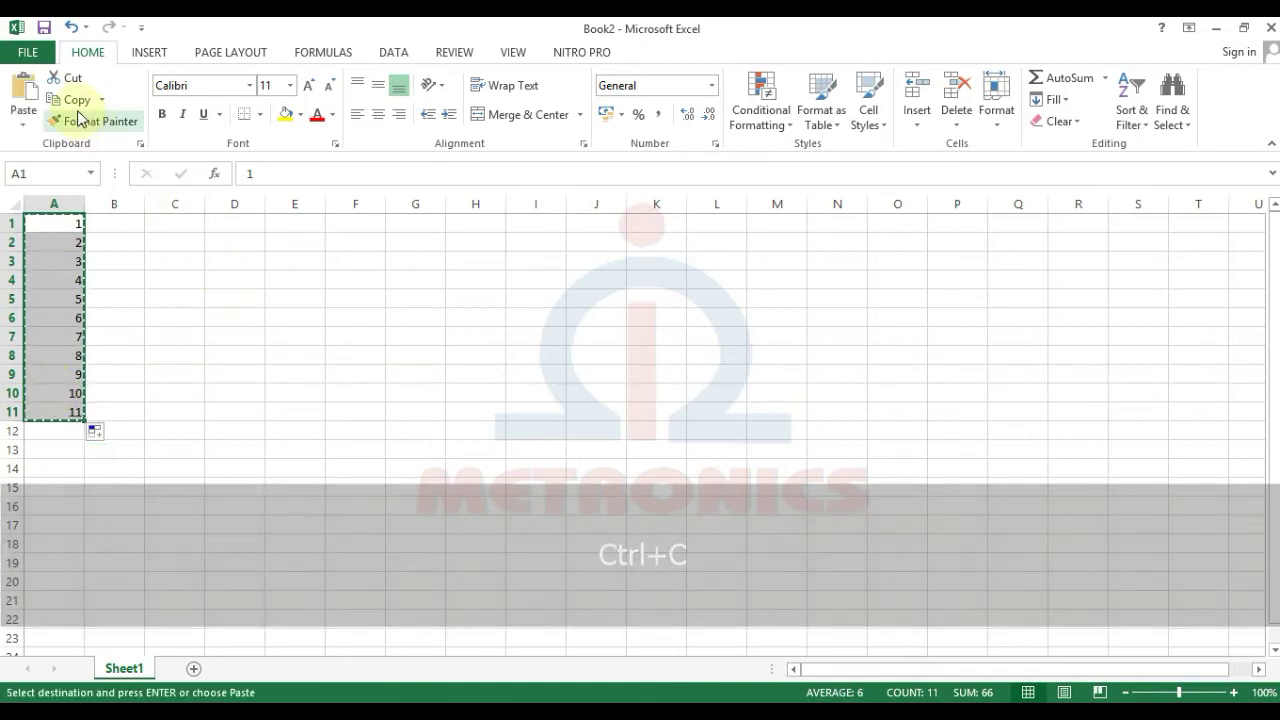
{"action": "left_click", "coordinate": [84, 105]}
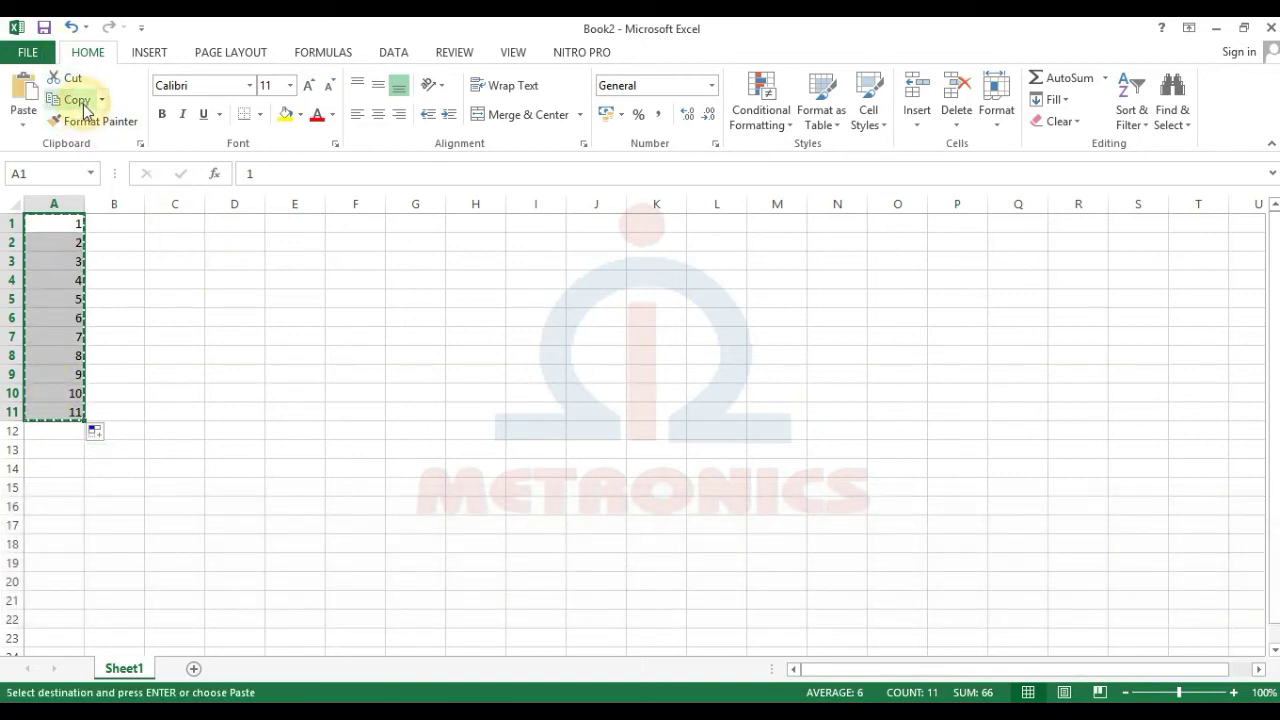
{"action": "left_click", "coordinate": [186, 222]}
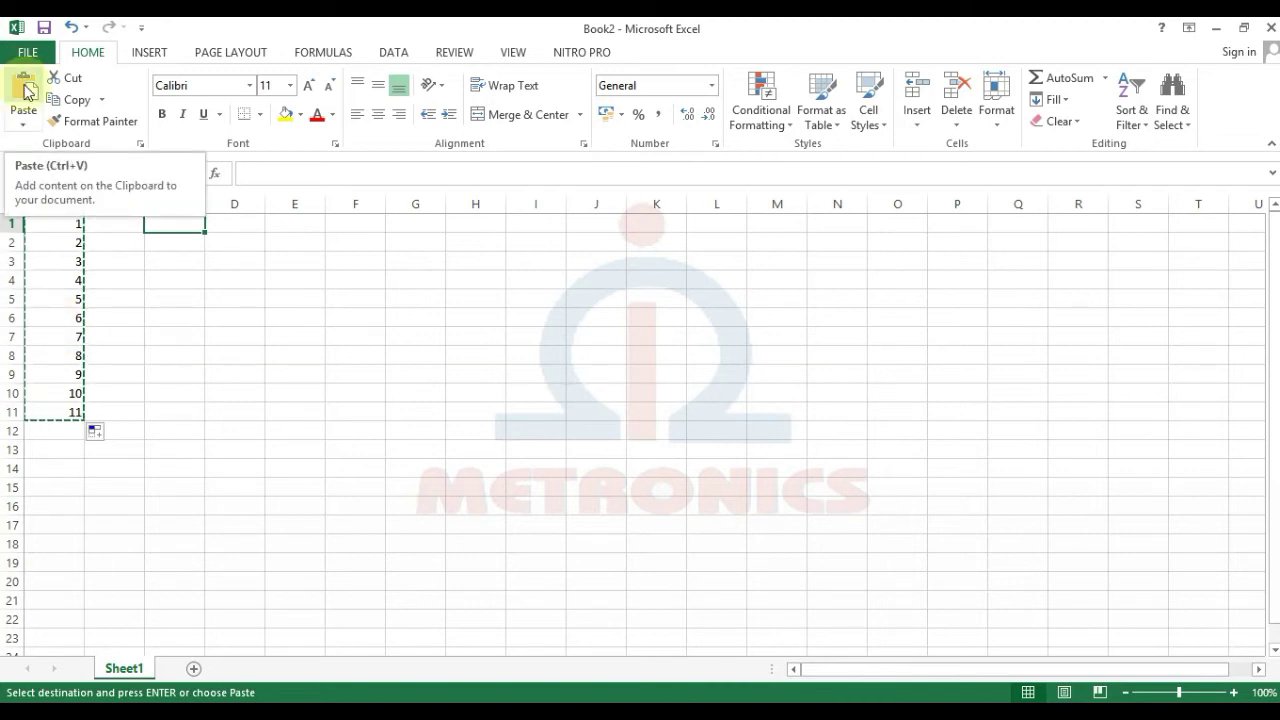
{"action": "key", "text": "ctrl"}
{"action": "key", "text": "ctrl+v"}
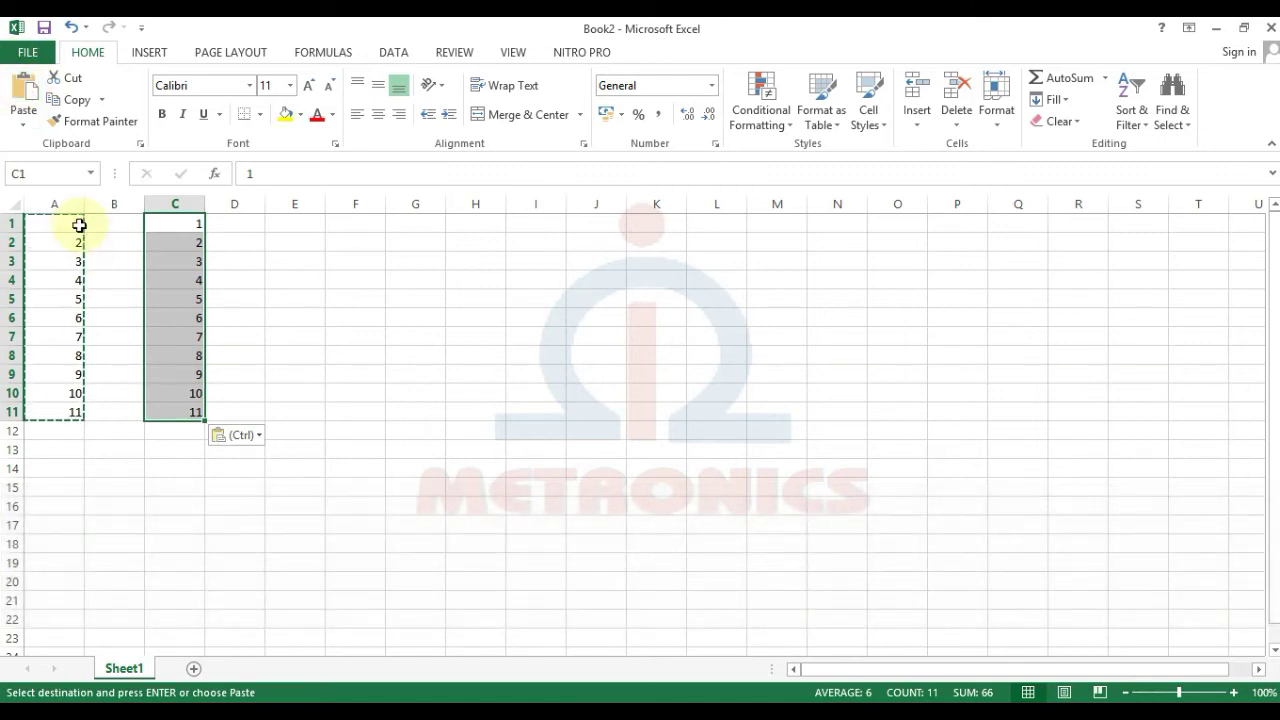
Step: Cut the numbers from A1:A11 and paste them into E1:E11
{"action": "left_click", "coordinate": [50, 276]}
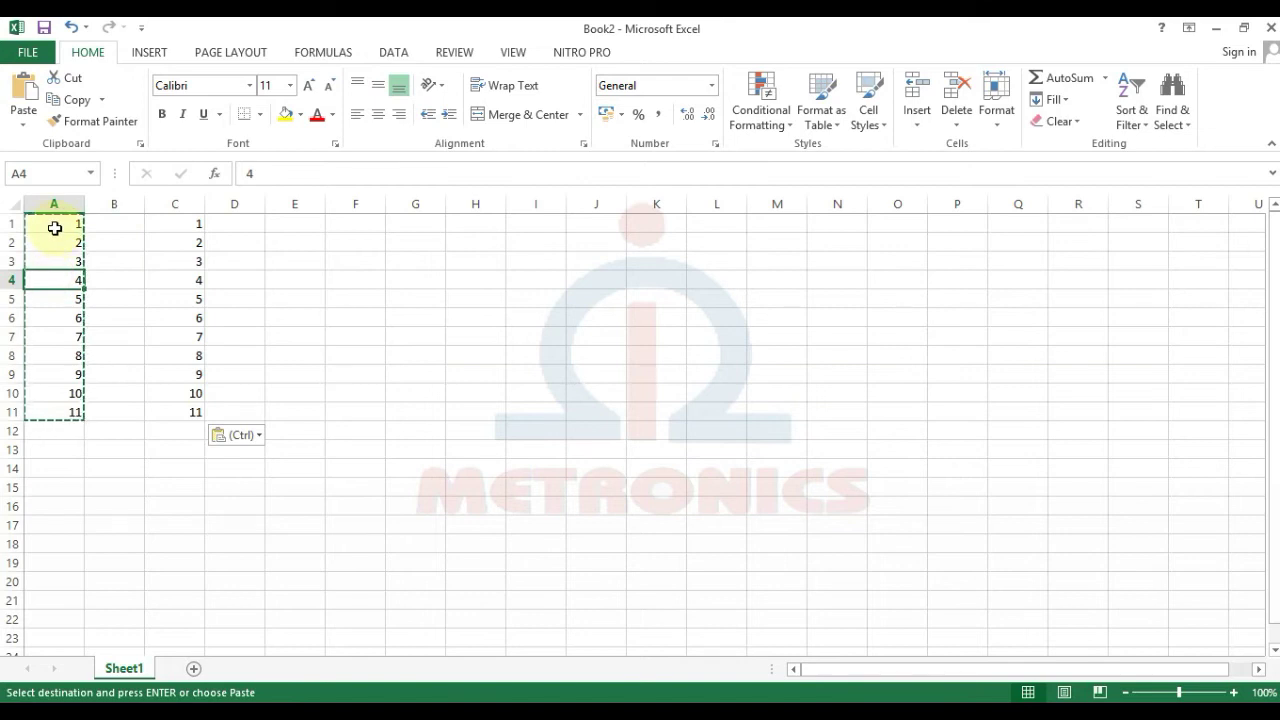
{"action": "left_click_drag", "start_coordinate": [55, 227], "coordinate": [72, 407]}
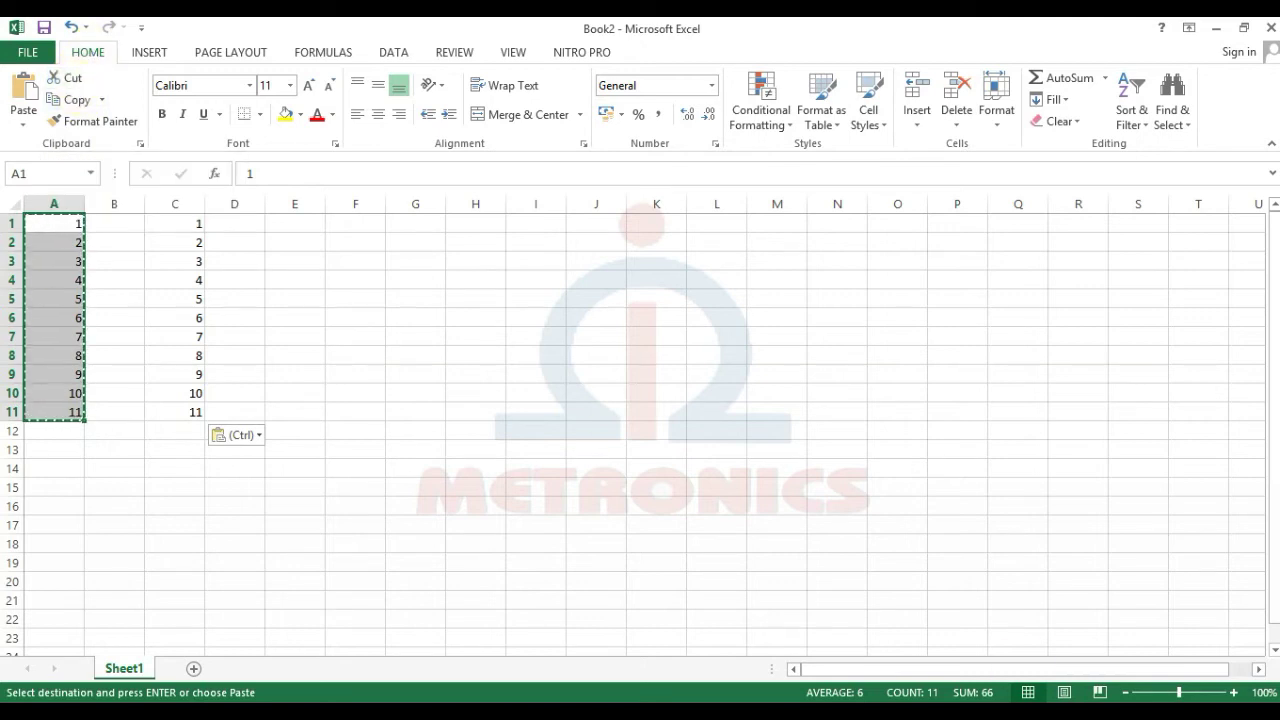
{"action": "key", "text": "ctrl"}
{"action": "key", "text": "ctrl+x"}
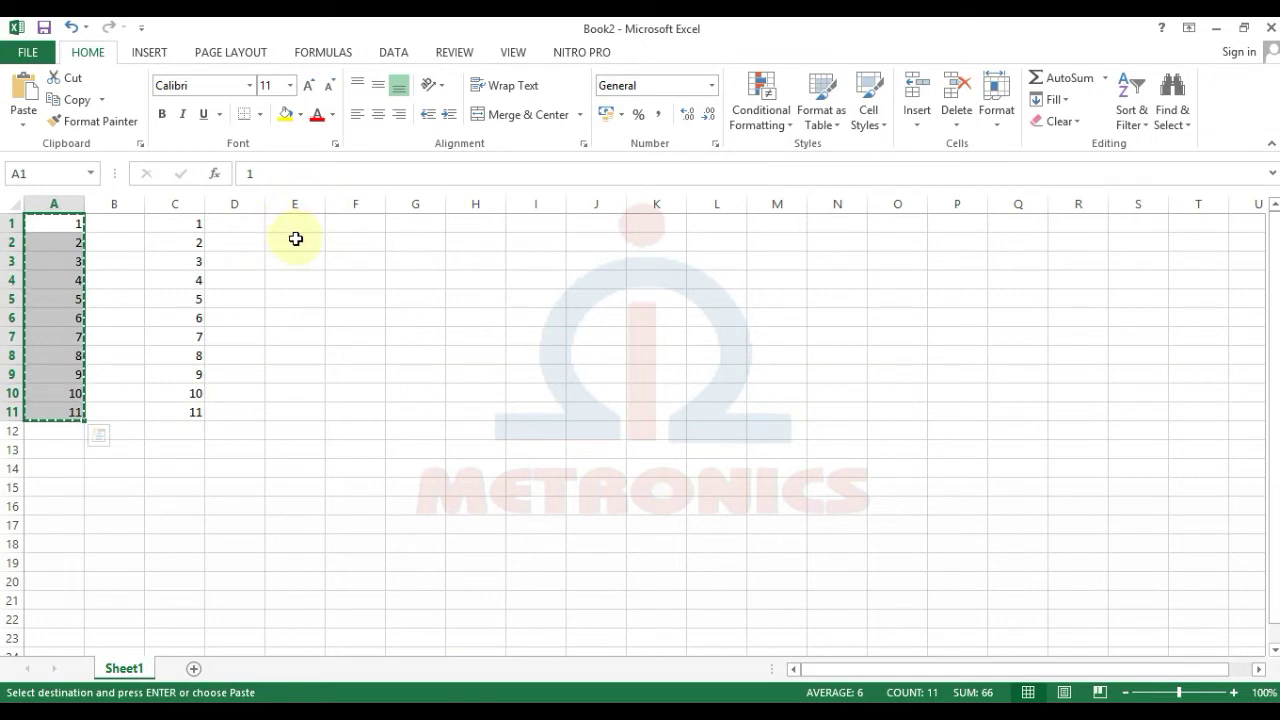
{"action": "left_click", "coordinate": [284, 222]}
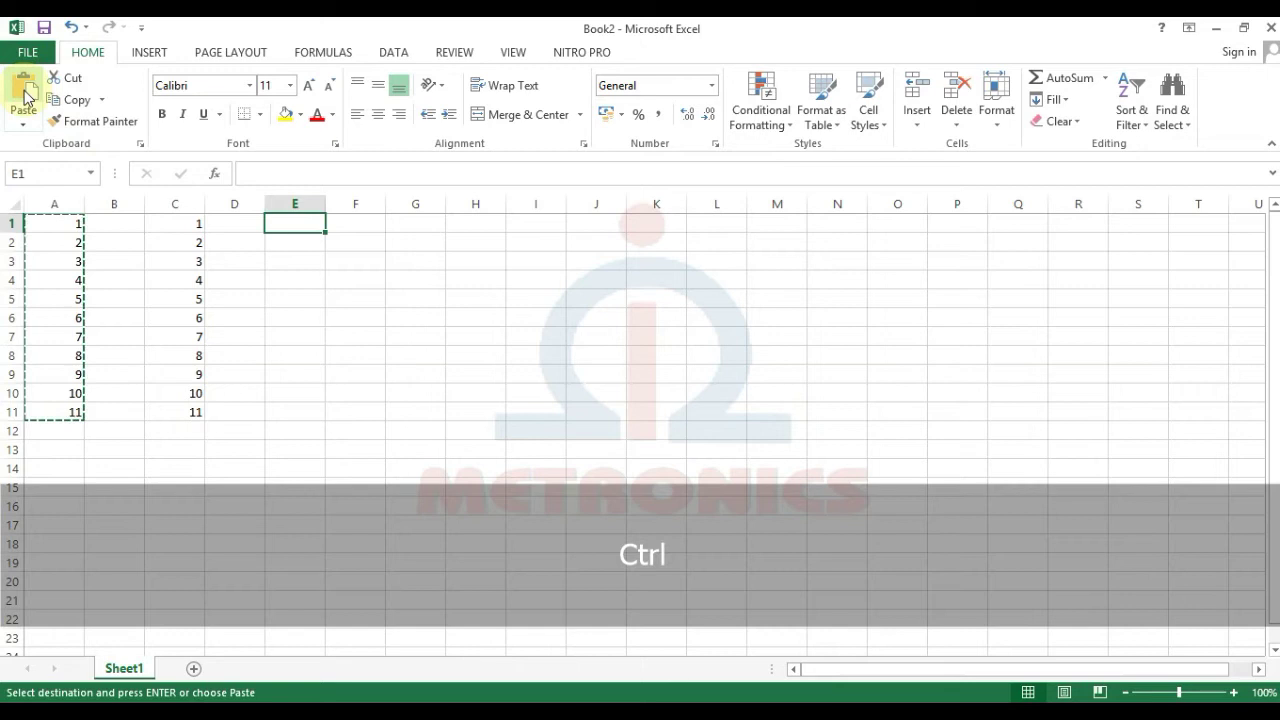
{"action": "key", "text": "ctrl+v"}
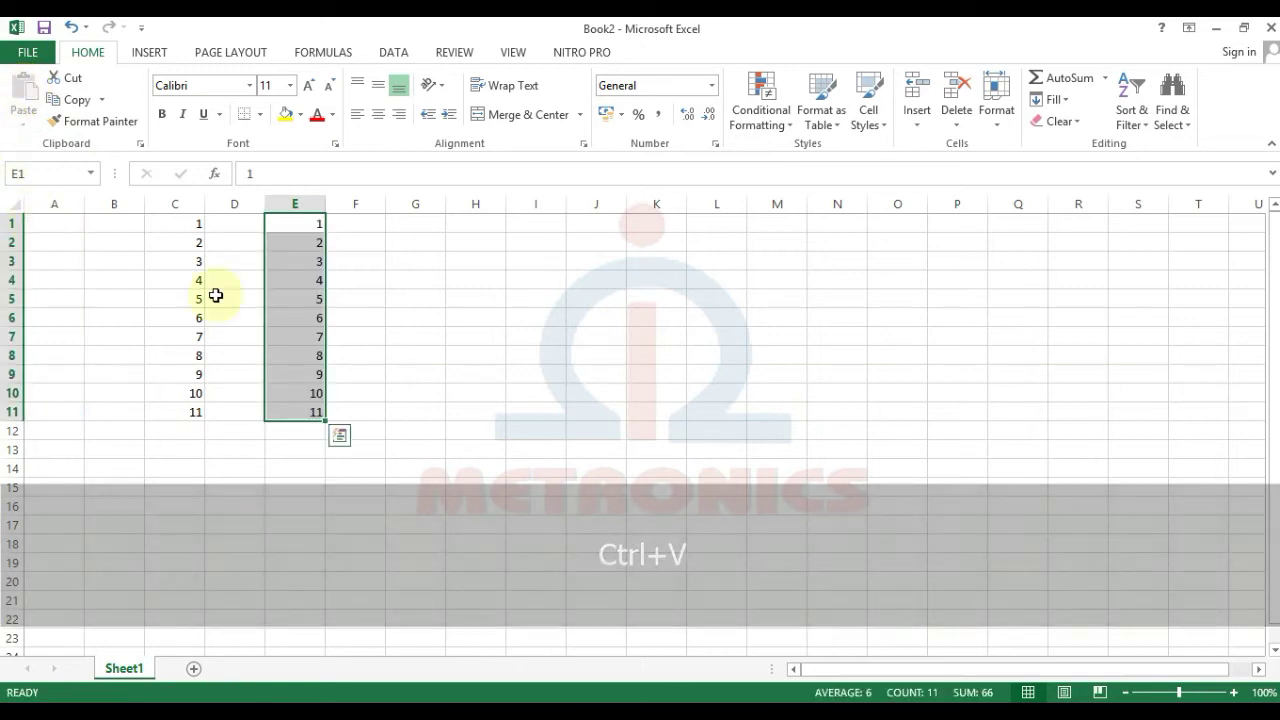
{"action": "left_click", "coordinate": [279, 343]}
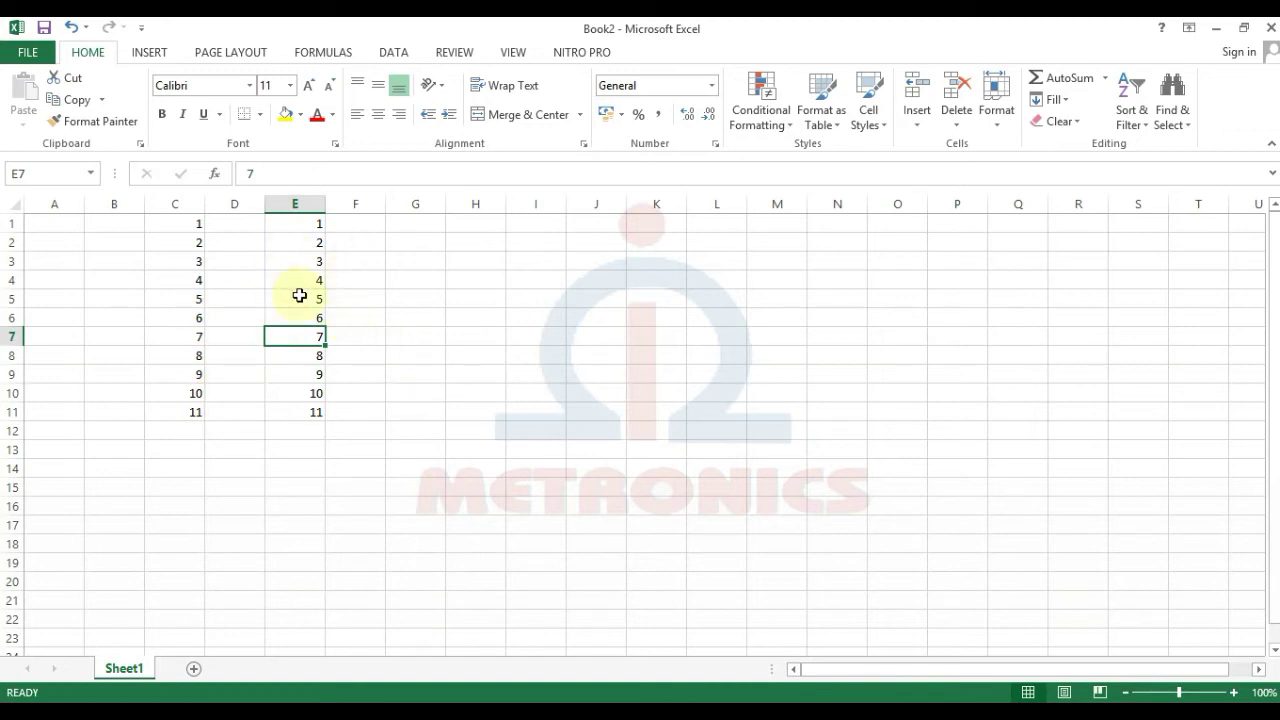
{"action": "left_click", "coordinate": [356, 223]}
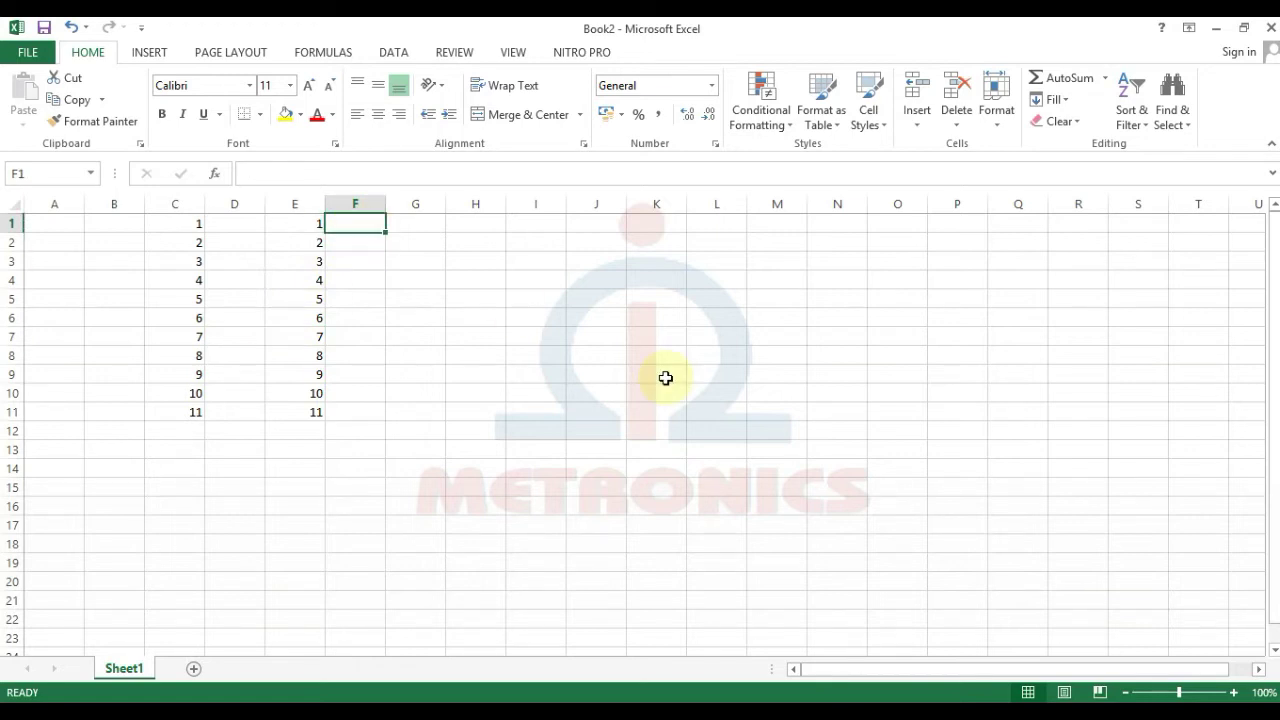
Step: Type januari and februari in F1:F2 and fill the months down to desember in F12
{"action": "type", "text": "januari"}
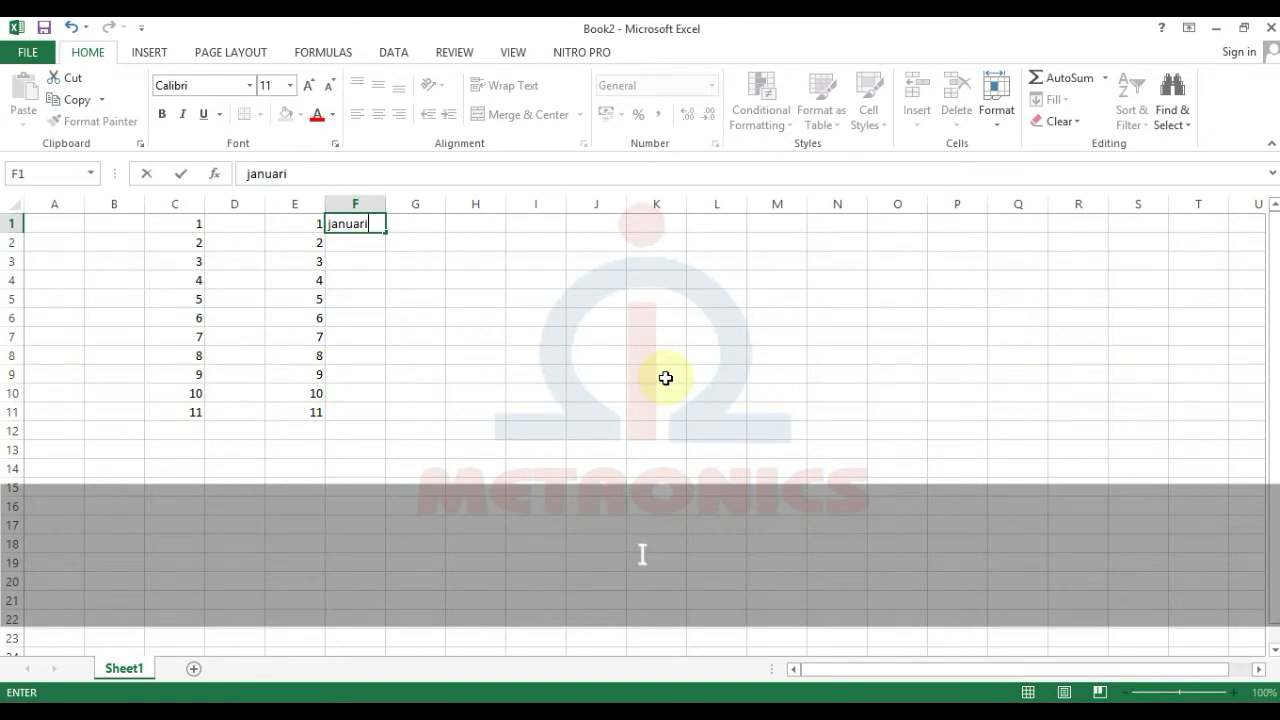
{"action": "key", "text": "Return"}
{"action": "type", "text": "februari"}
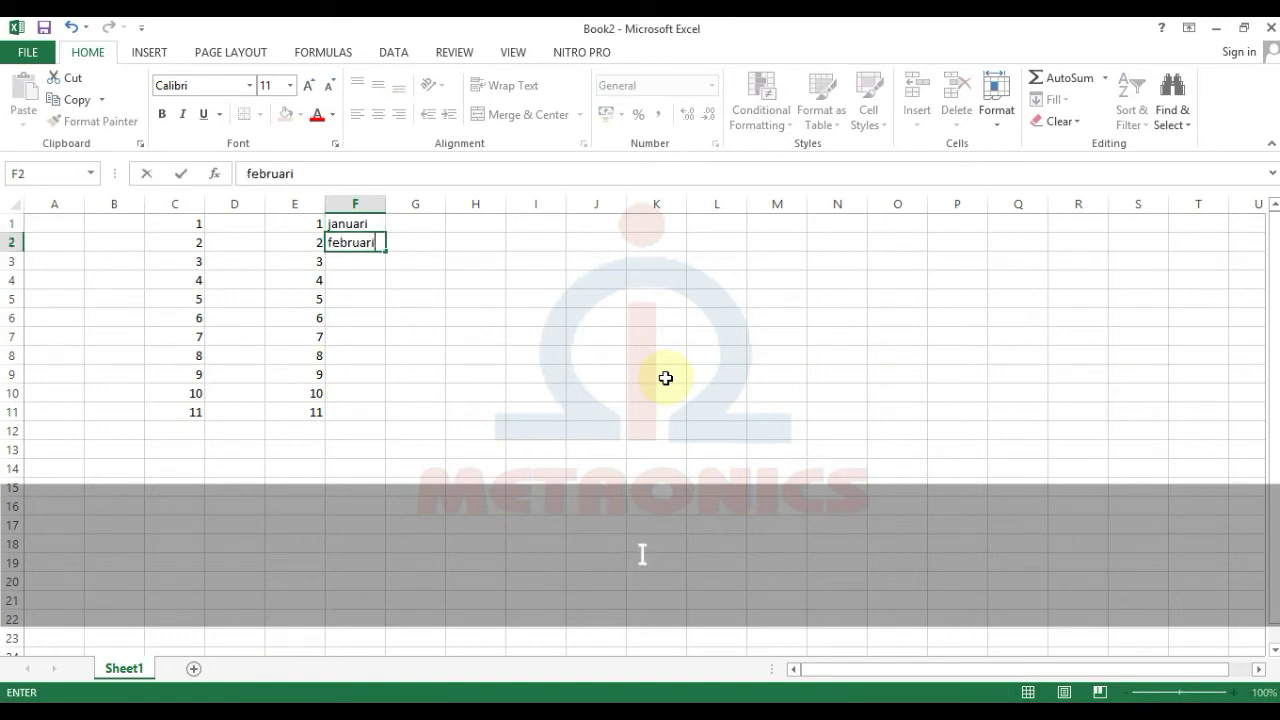
{"action": "key", "text": "Return"}
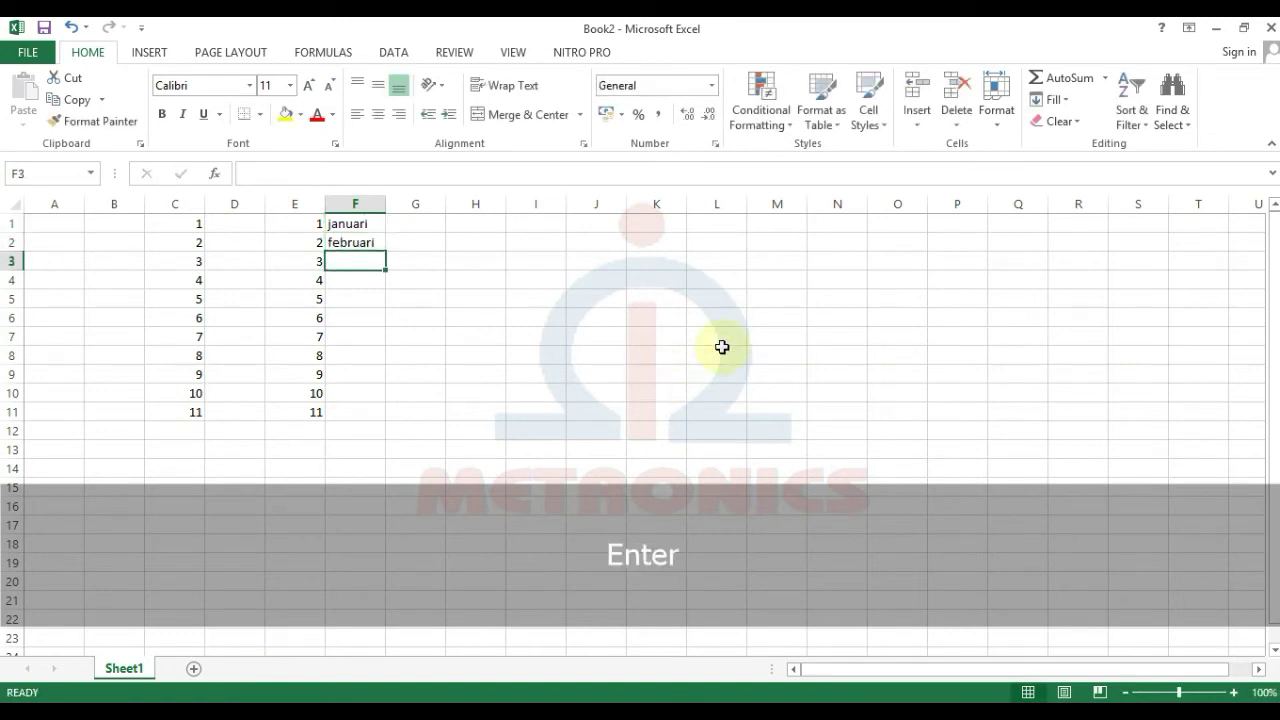
{"action": "left_click_drag", "start_coordinate": [357, 225], "coordinate": [363, 237]}
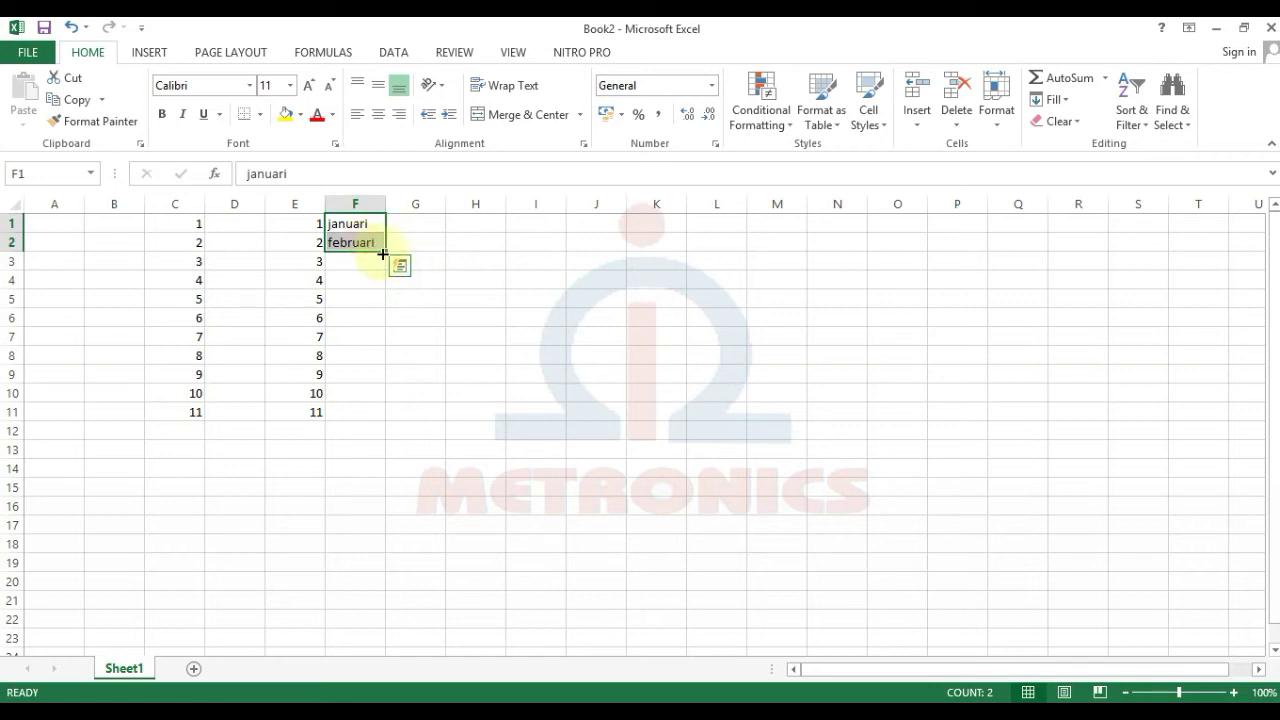
{"action": "left_click_drag", "start_coordinate": [384, 250], "coordinate": [384, 250]}
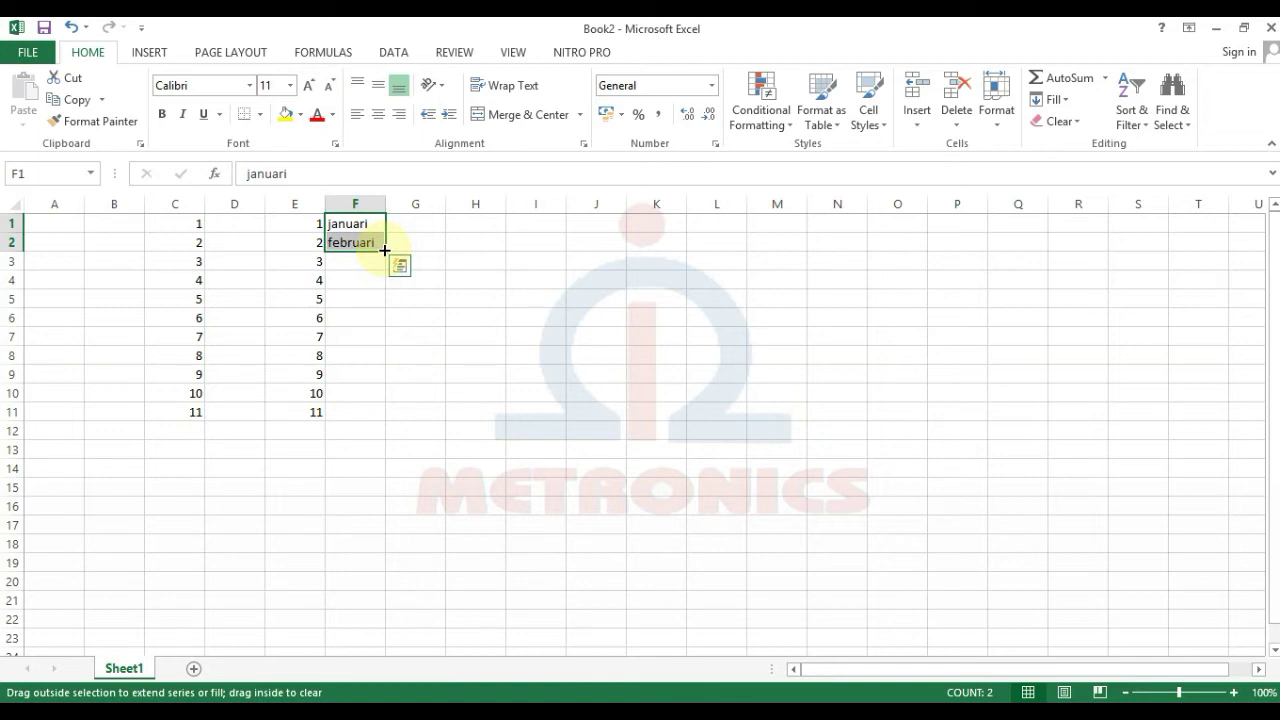
{"action": "left_click_drag", "start_coordinate": [384, 250], "coordinate": [378, 438]}
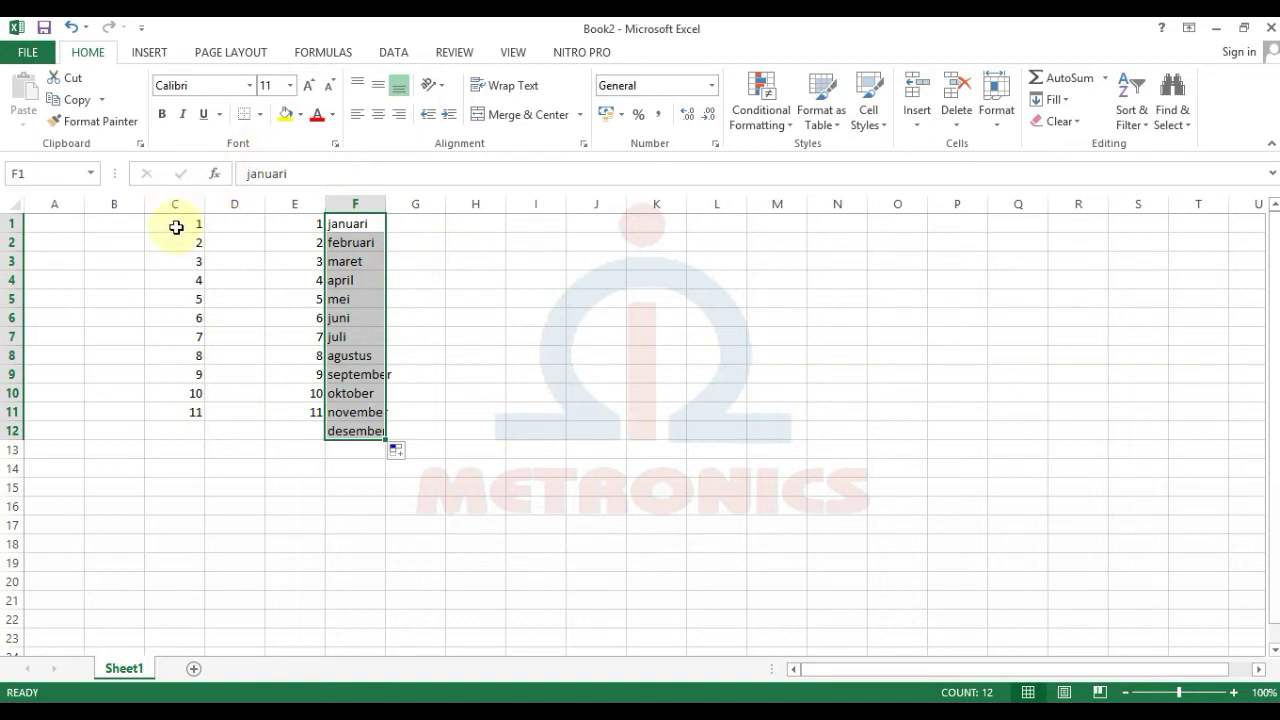
{"action": "left_click_drag", "start_coordinate": [180, 222], "coordinate": [191, 408]}
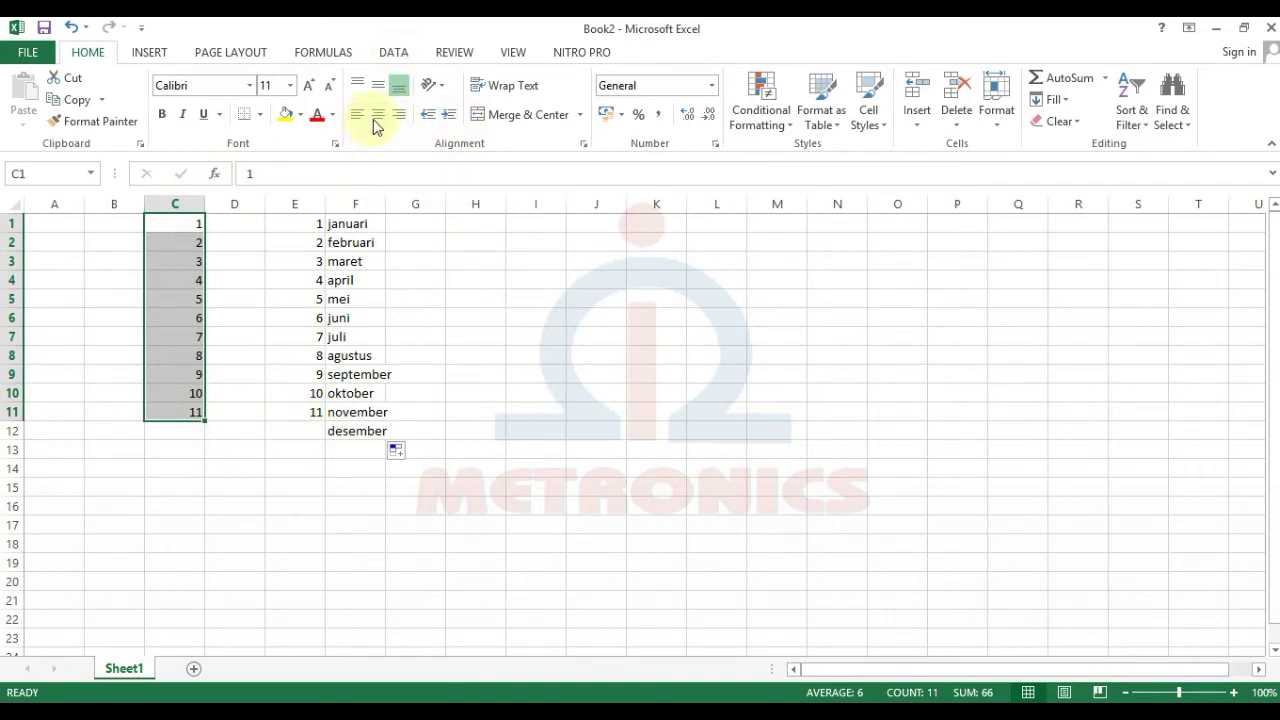
{"action": "left_click", "coordinate": [360, 118]}
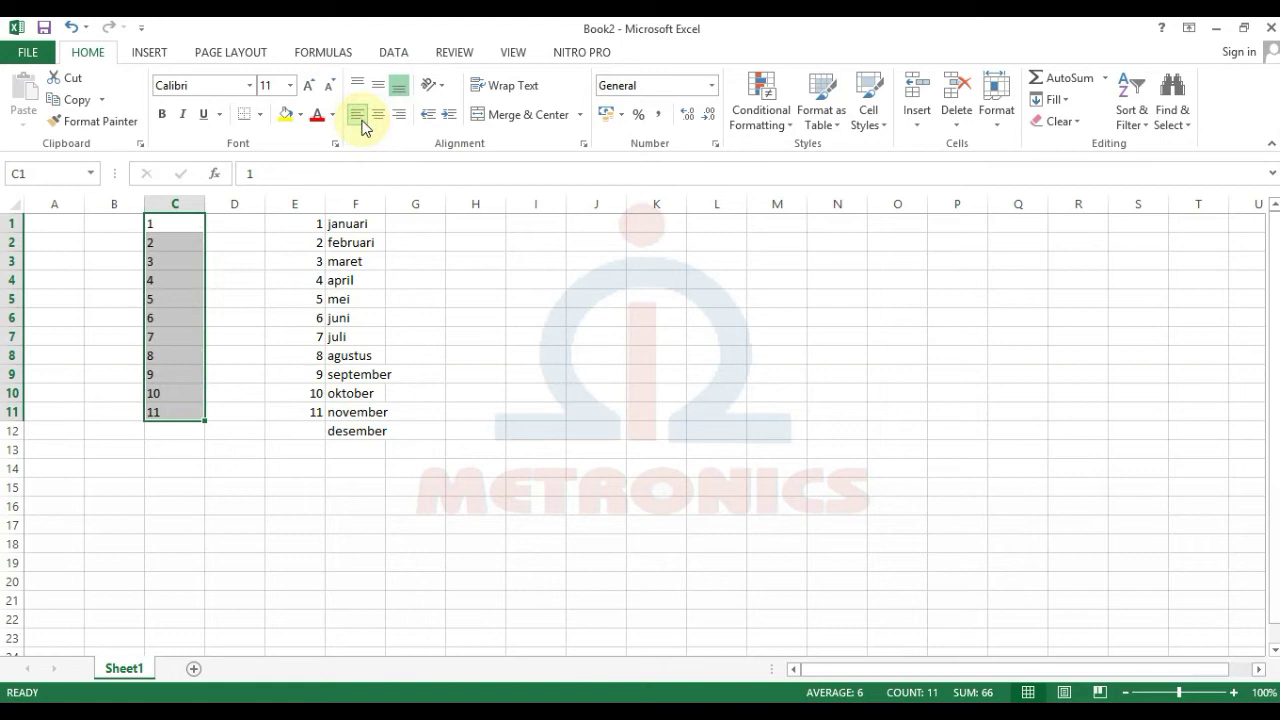
{"action": "left_click", "coordinate": [378, 116]}
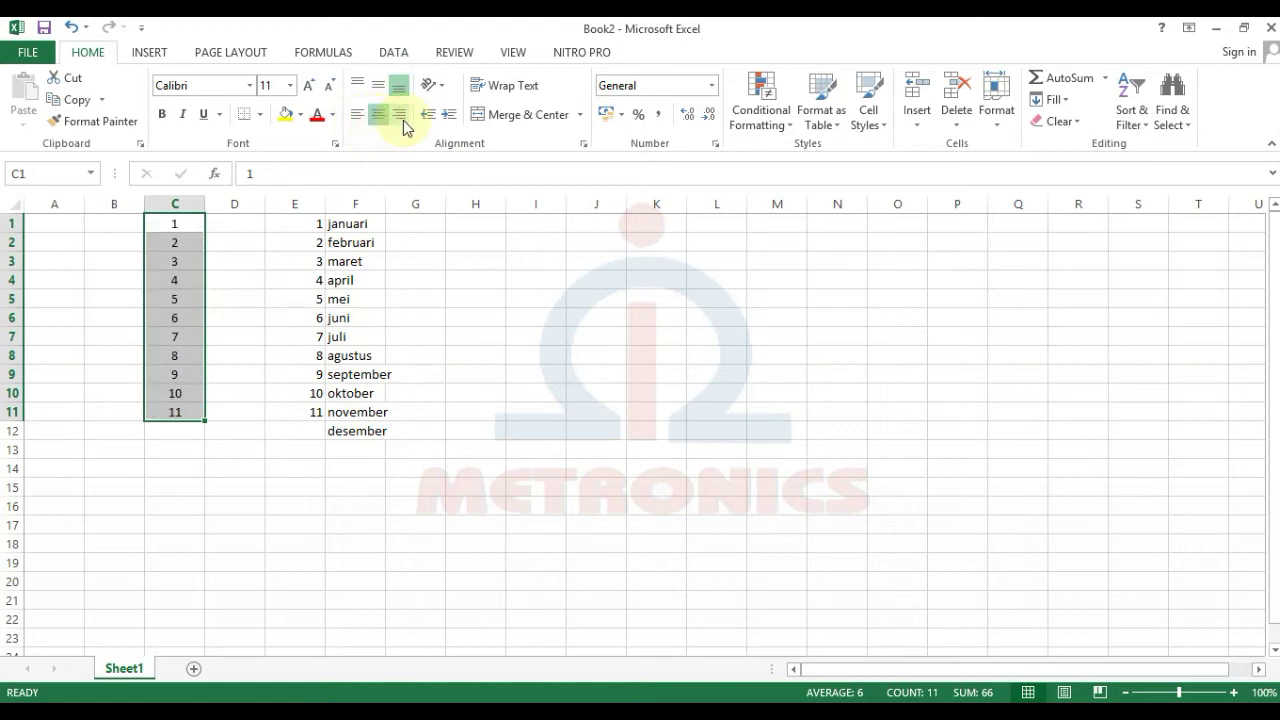
{"action": "left_click", "coordinate": [403, 120]}
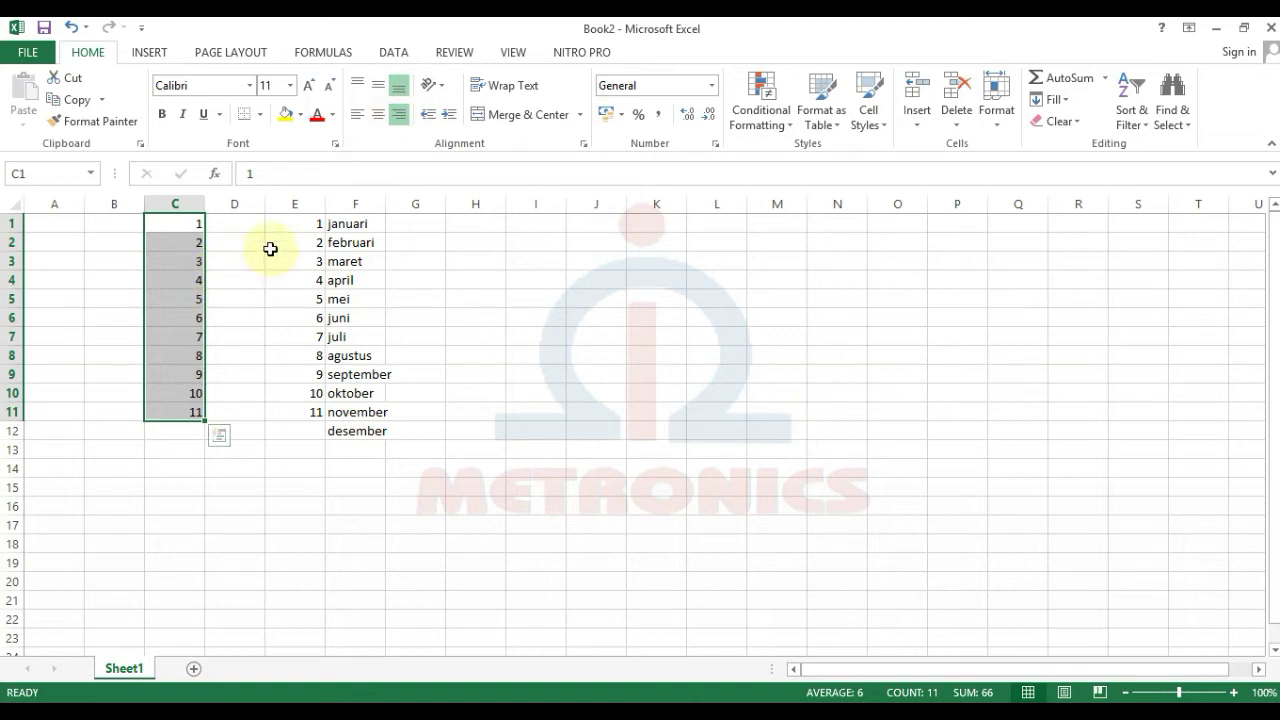
{"action": "left_click", "coordinate": [358, 88]}
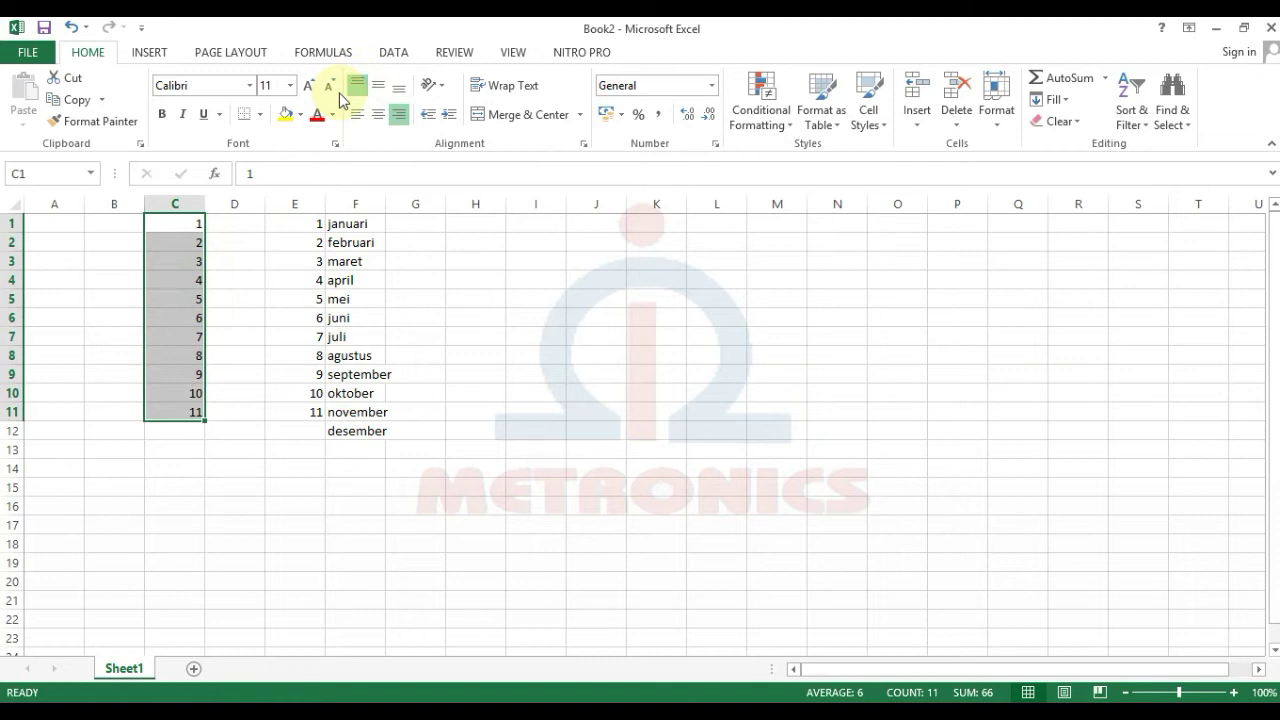
{"action": "left_click", "coordinate": [377, 87]}
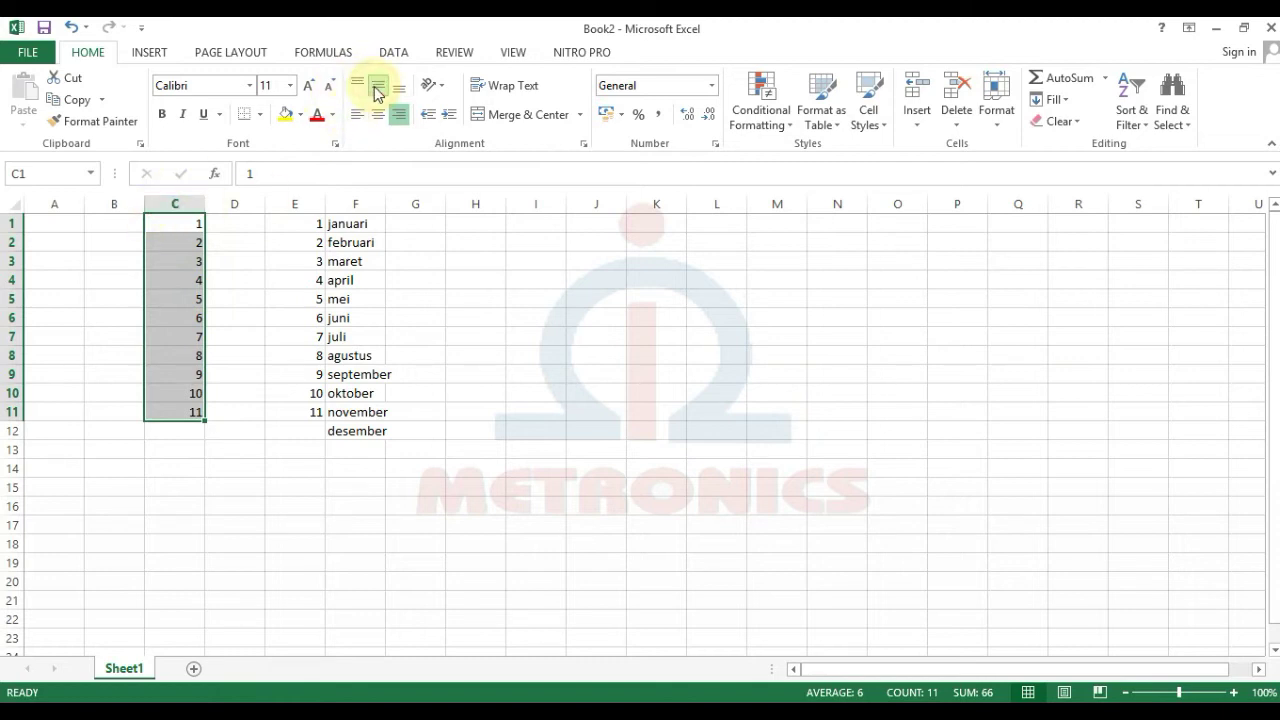
{"action": "left_click", "coordinate": [400, 89]}
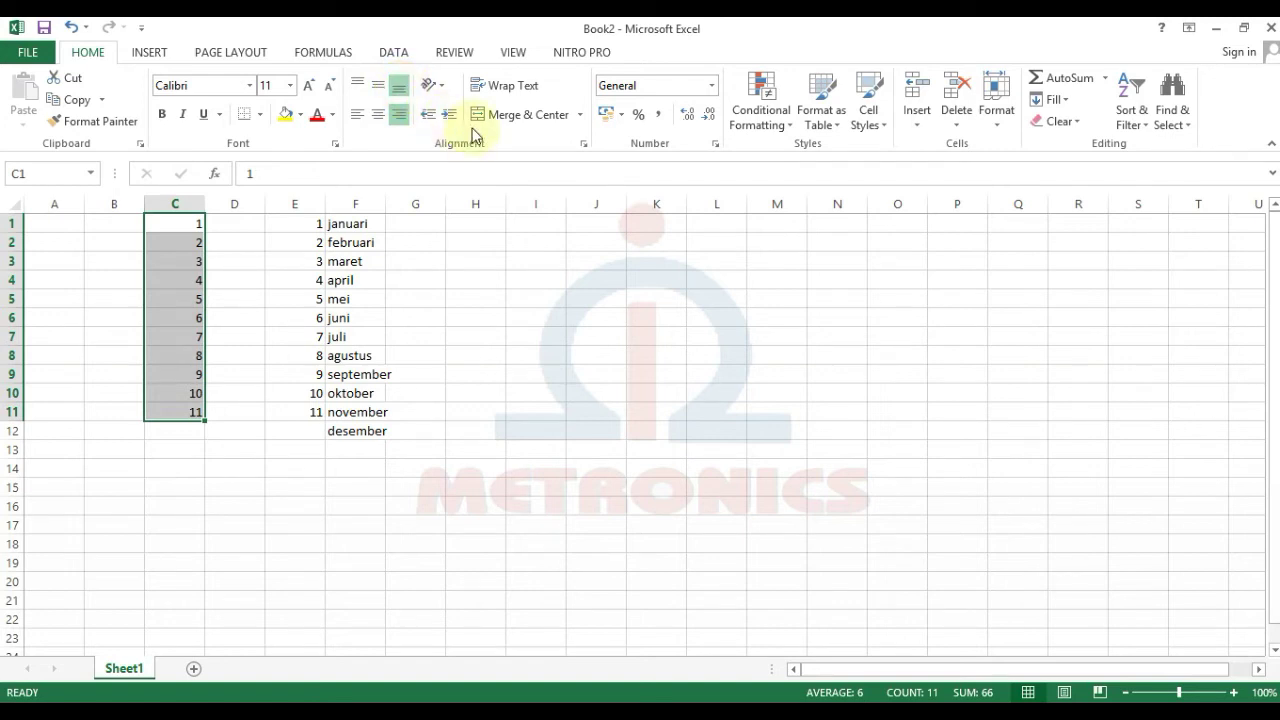
{"action": "left_click", "coordinate": [400, 358]}
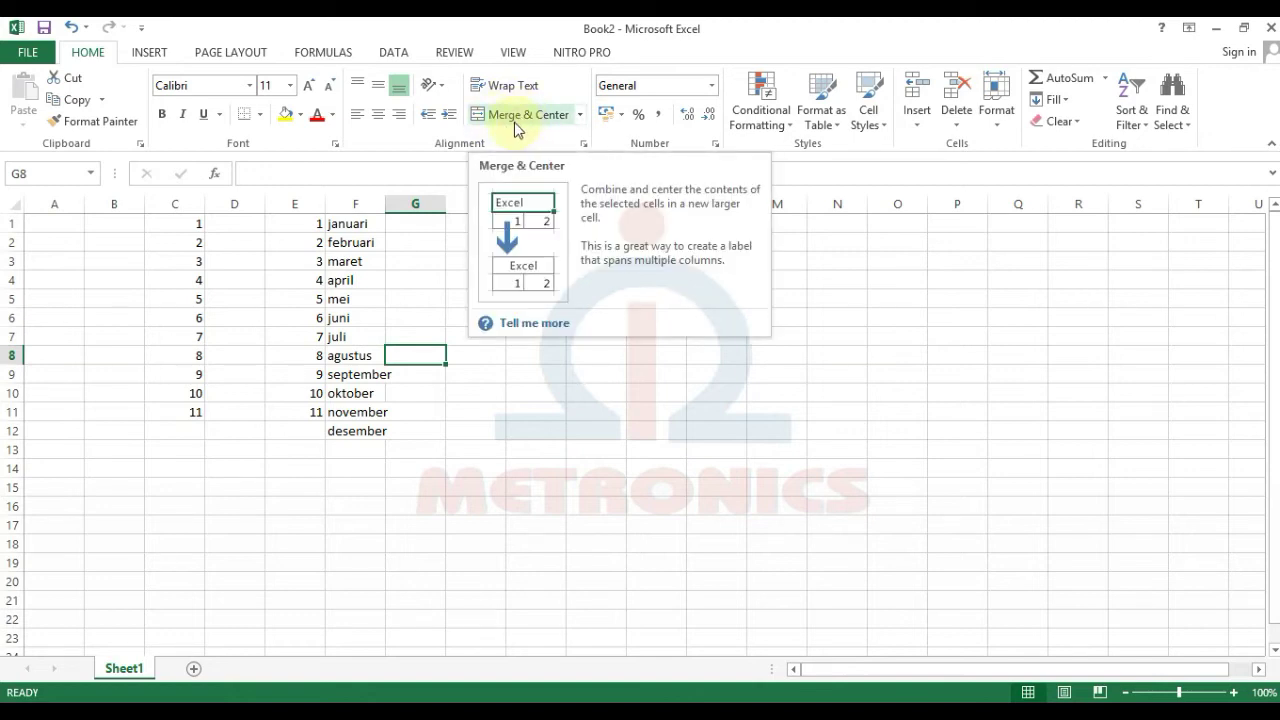
{"action": "left_click", "coordinate": [531, 512]}
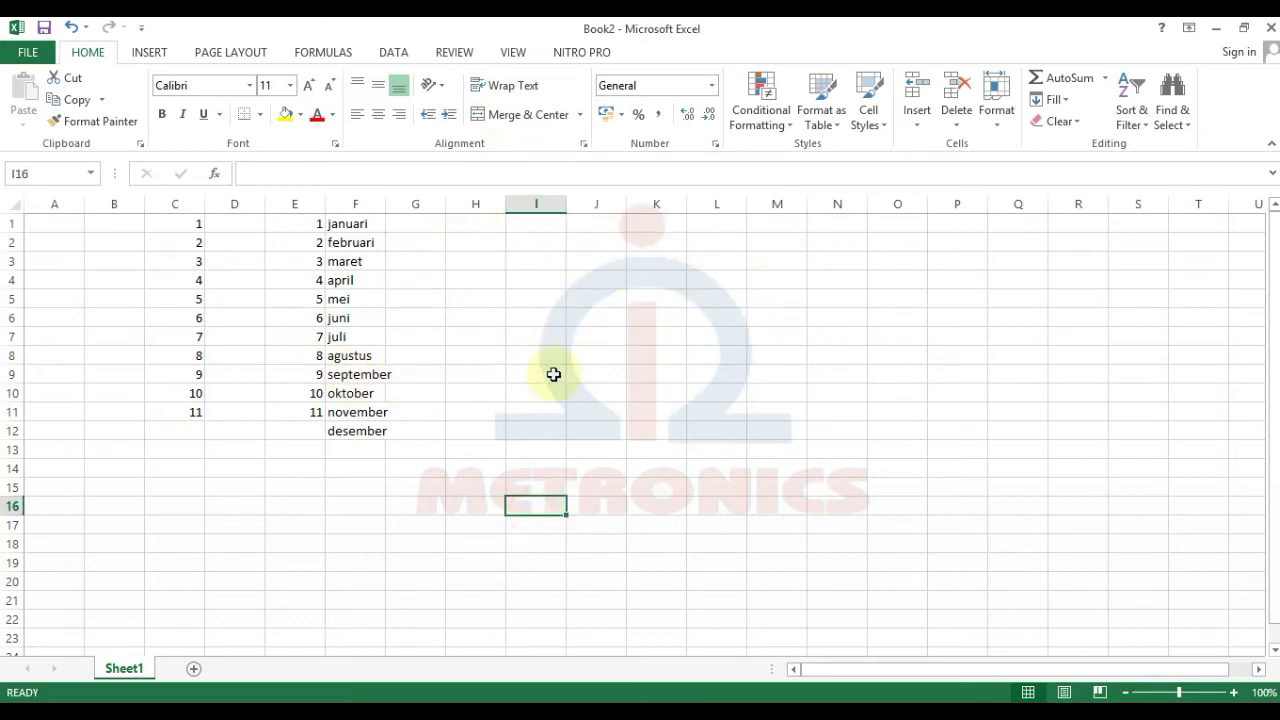
Step: Clear the practice data in C1:H13 and type the heading NAMA NAMA BULAN in A3
{"action": "left_click_drag", "start_coordinate": [157, 226], "coordinate": [459, 445]}
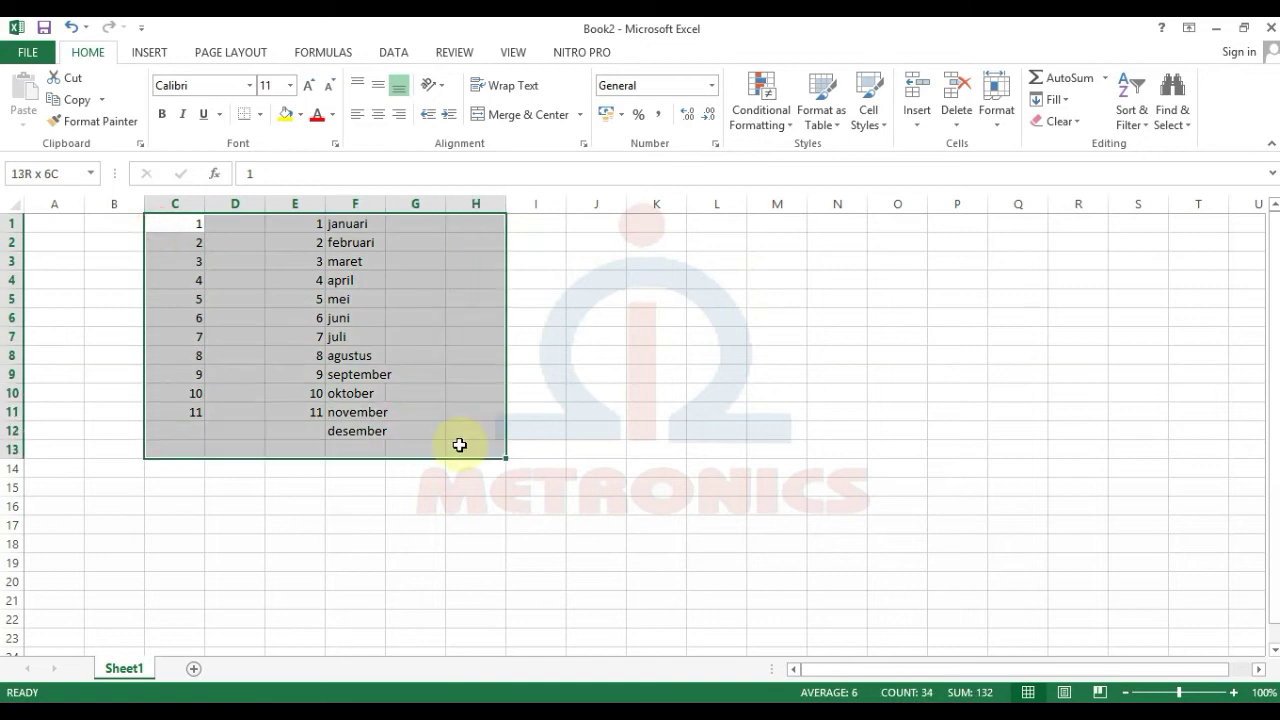
{"action": "key", "text": "Delete"}
{"action": "left_click", "coordinate": [350, 411]}
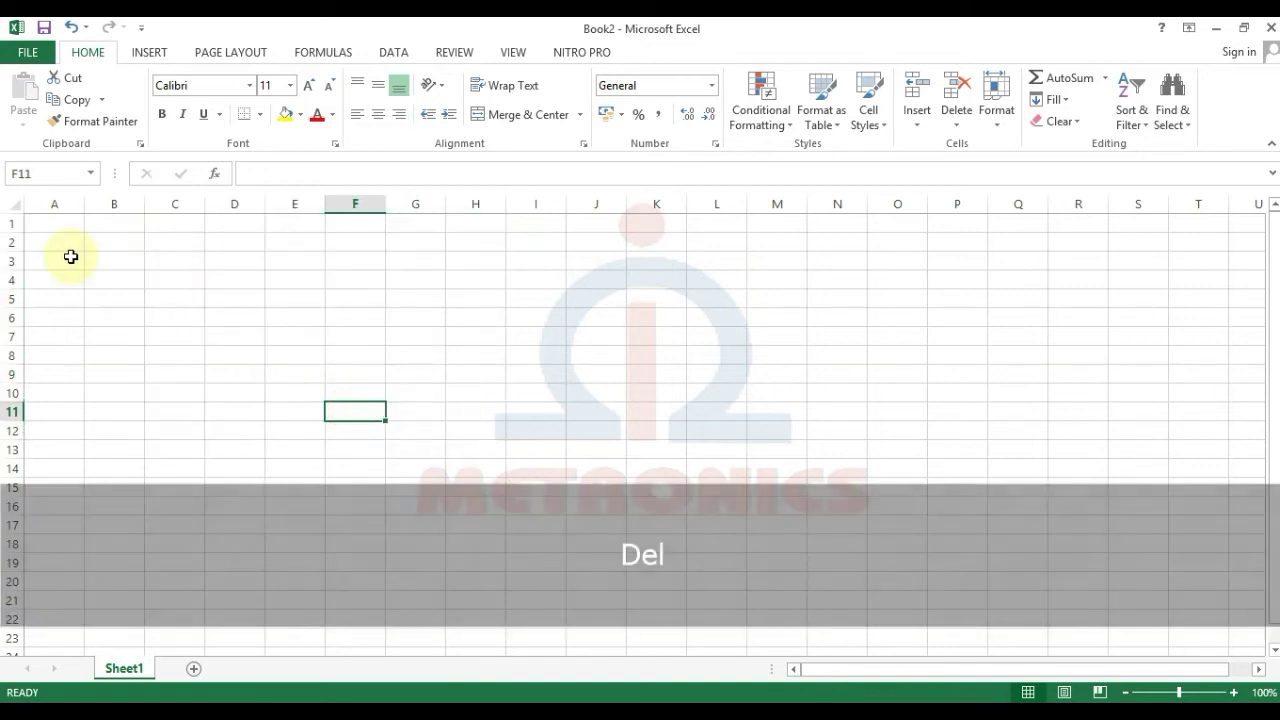
{"action": "left_click", "coordinate": [71, 257]}
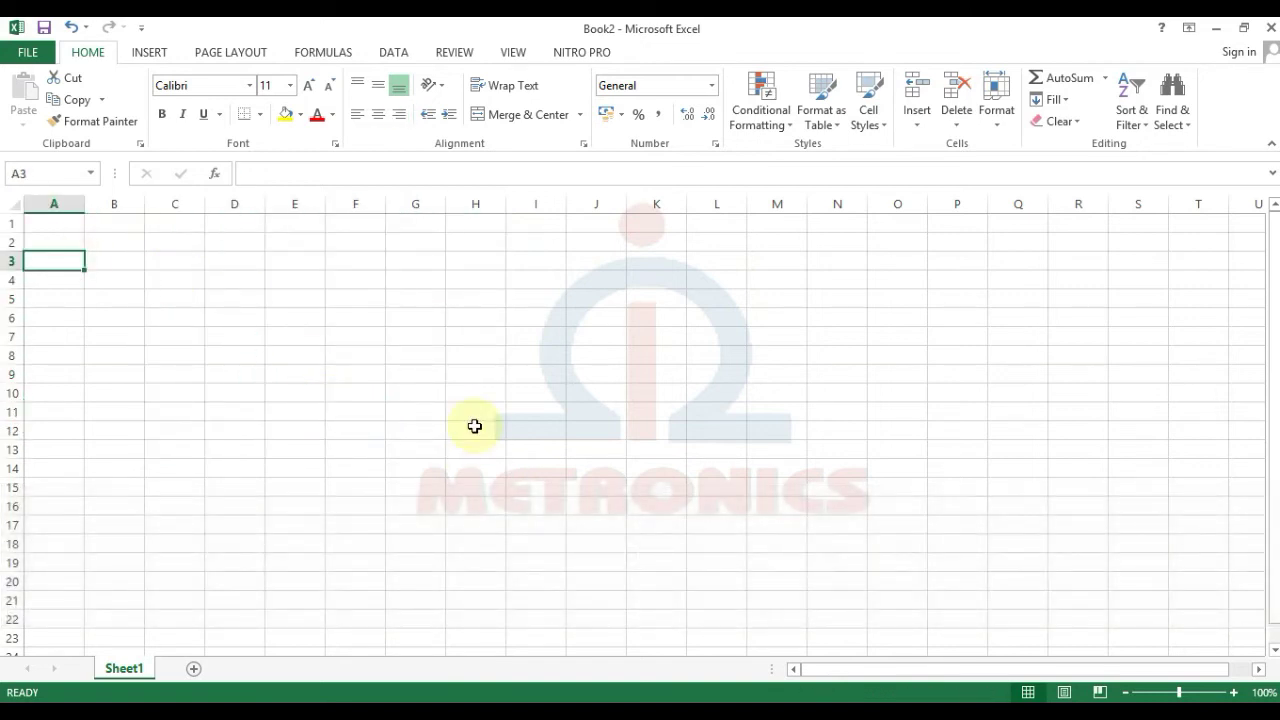
{"action": "type", "text": "name"}
{"action": "key", "text": "BackSpace"}
{"action": "key", "text": "BackSpace"}
{"action": "type", "text": "NAMA NAMA BULAN"}
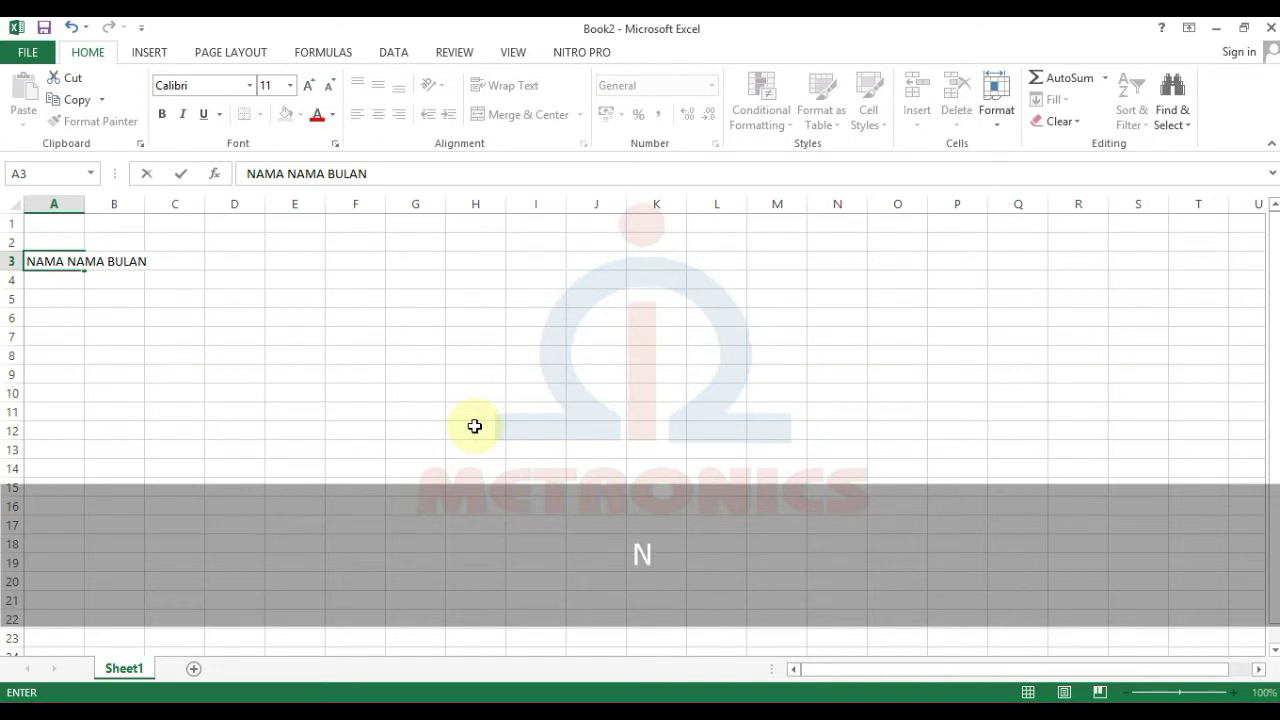
{"action": "key", "text": "Return"}
Step: Enter 1 and 2 in A4:A5 and fill the numbers down to 12 in A15
{"action": "type", "text": "1"}
{"action": "key", "text": "Return"}
{"action": "type", "text": "2"}
{"action": "key", "text": "Return"}
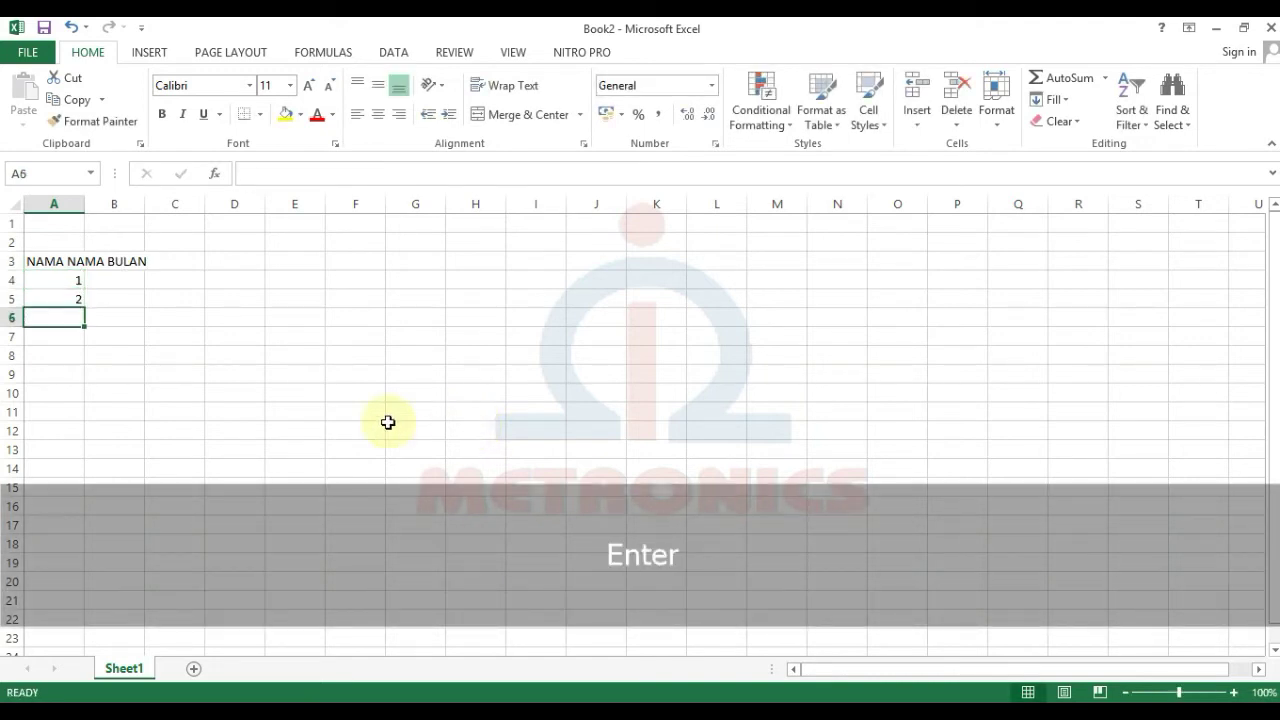
{"action": "left_click", "coordinate": [63, 282]}
{"action": "left_click_drag", "start_coordinate": [70, 297], "coordinate": [50, 487]}
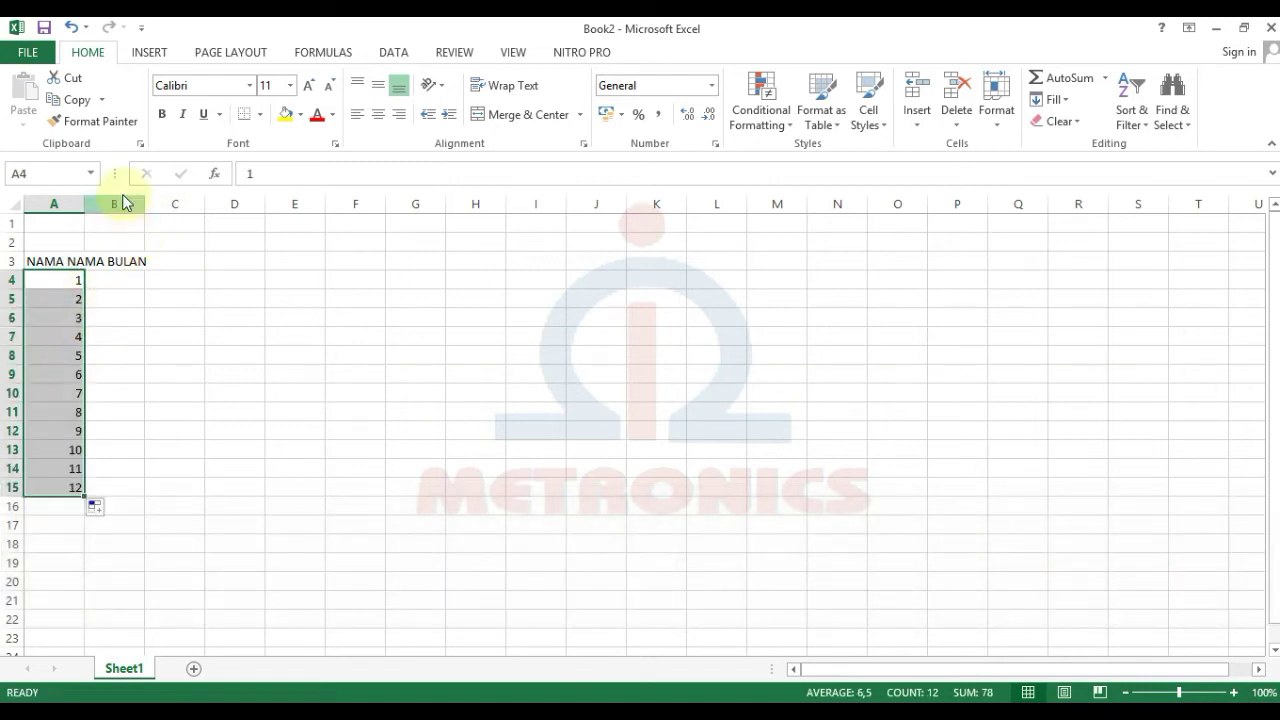
Step: Enter JANUARI and FEBRUARI in B4:B5 and fill the month names down to DESEMBER
{"action": "left_click", "coordinate": [116, 283]}
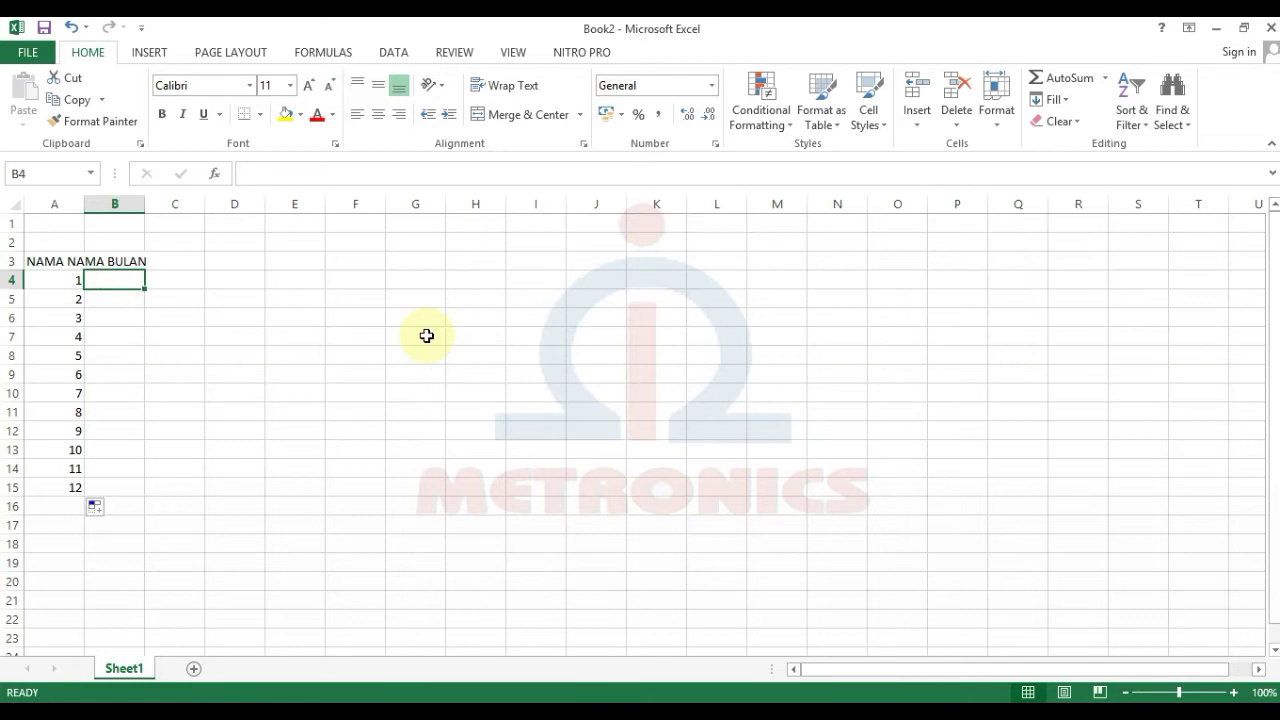
{"action": "type", "text": "JANUARI"}
{"action": "key", "text": "Return"}
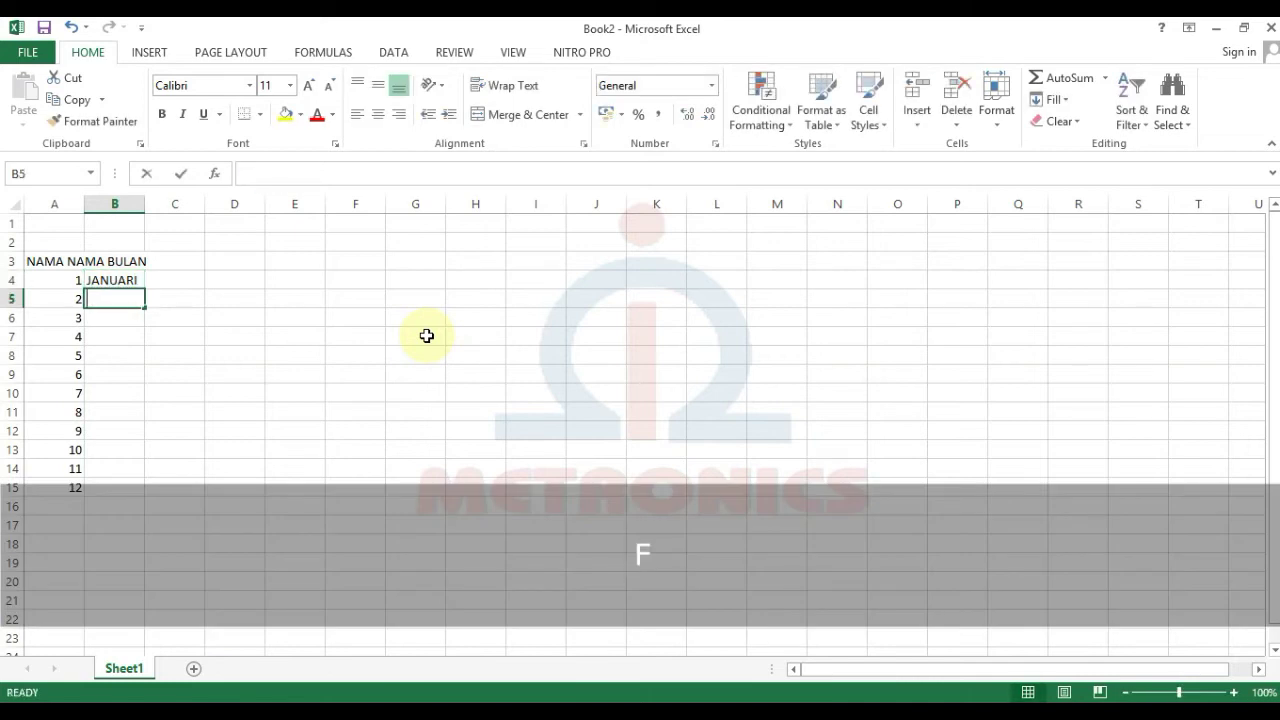
{"action": "type", "text": "FEBRUA"}
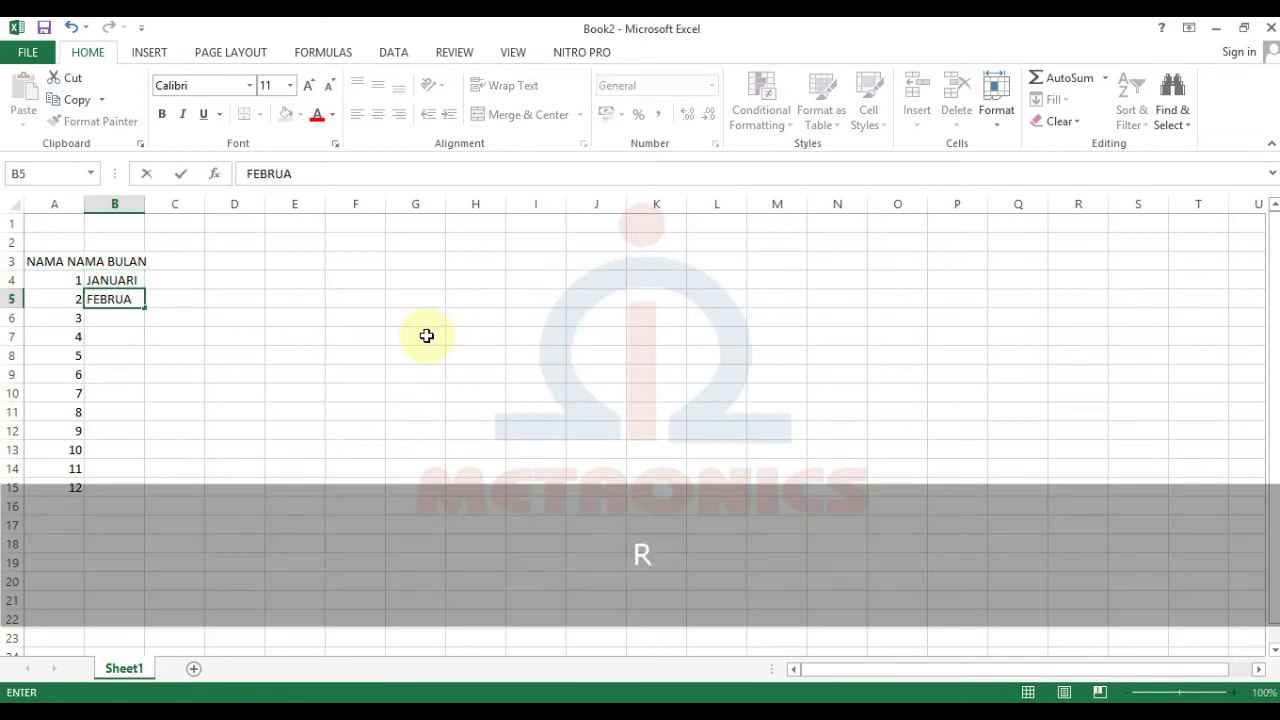
{"action": "type", "text": "RI"}
{"action": "key", "text": "Return"}
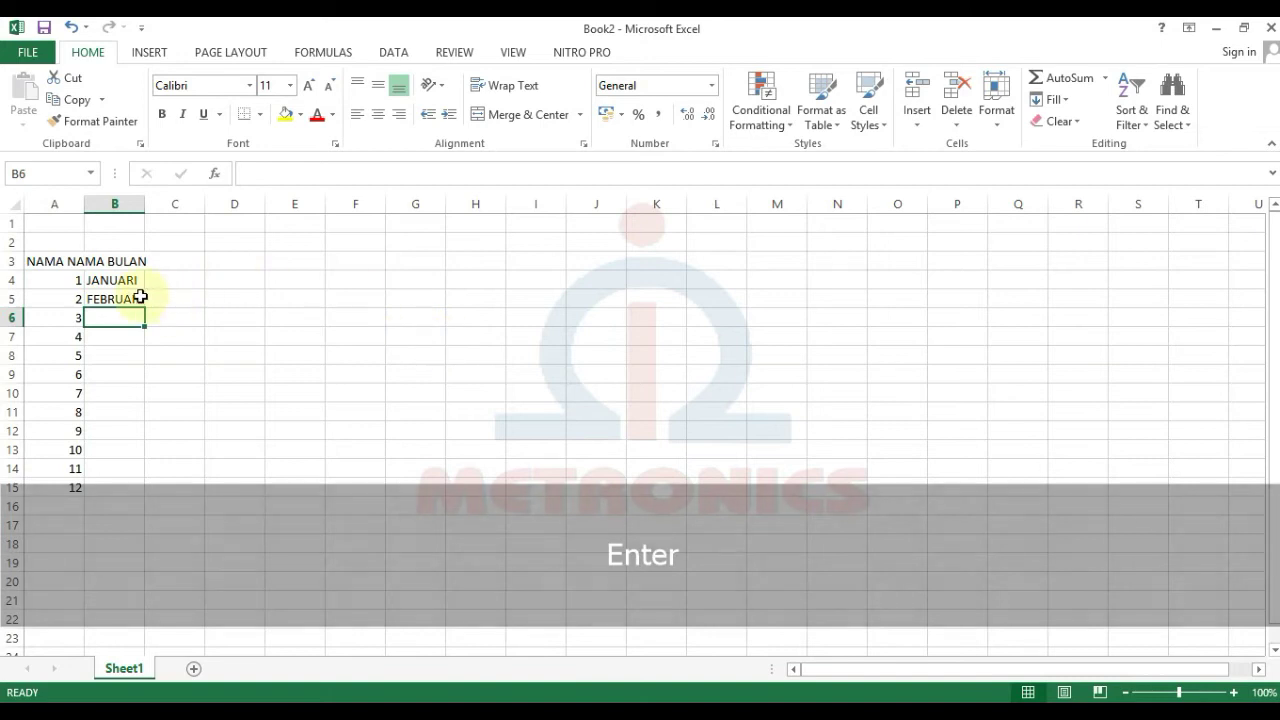
{"action": "left_click", "coordinate": [141, 297]}
{"action": "left_click_drag", "start_coordinate": [126, 278], "coordinate": [151, 495]}
{"action": "left_click", "coordinate": [428, 527]}
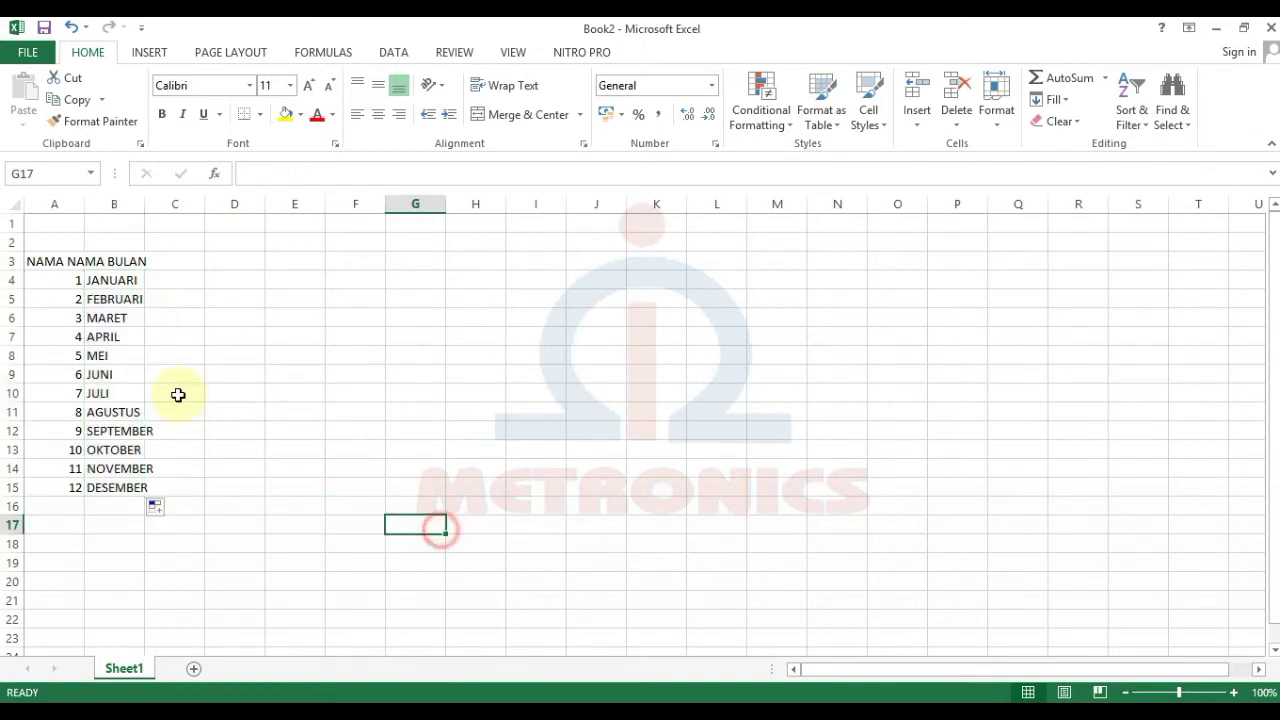
Step: Widen columns A and B, then center the heading text in A3:B3
{"action": "left_click", "coordinate": [111, 292]}
{"action": "left_click_drag", "start_coordinate": [144, 203], "coordinate": [298, 236]}
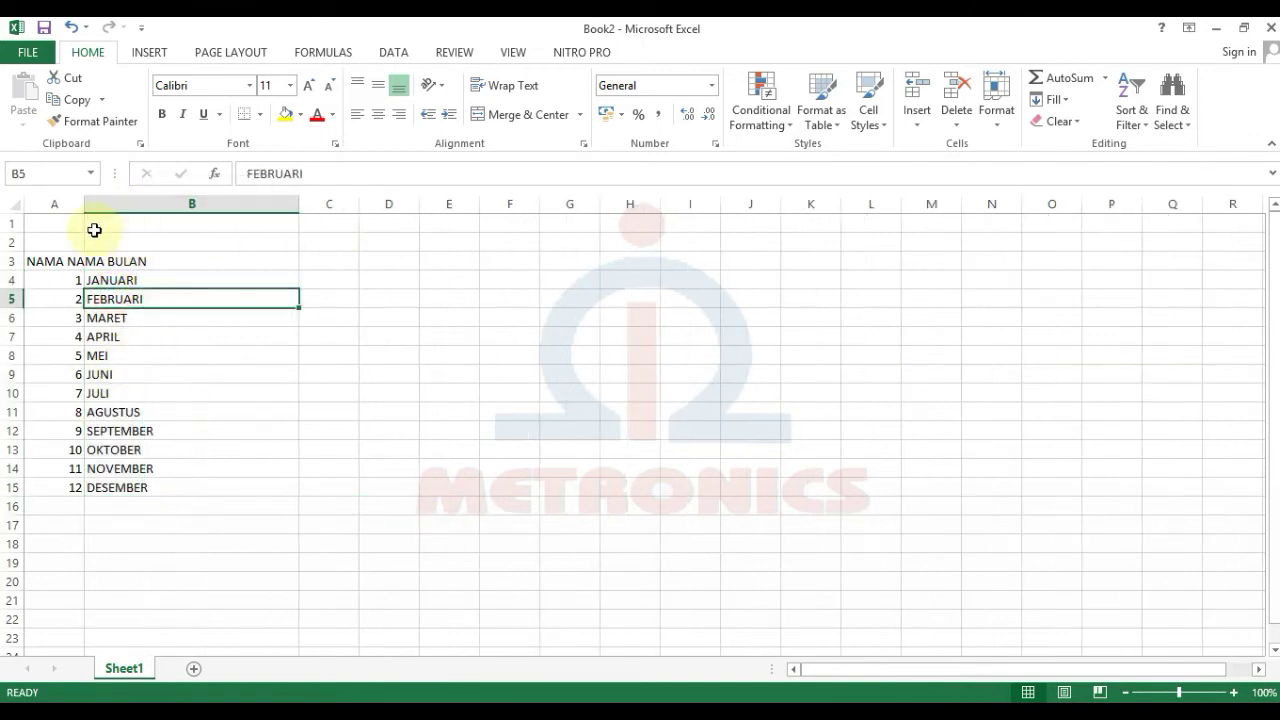
{"action": "left_click_drag", "start_coordinate": [85, 204], "coordinate": [136, 206]}
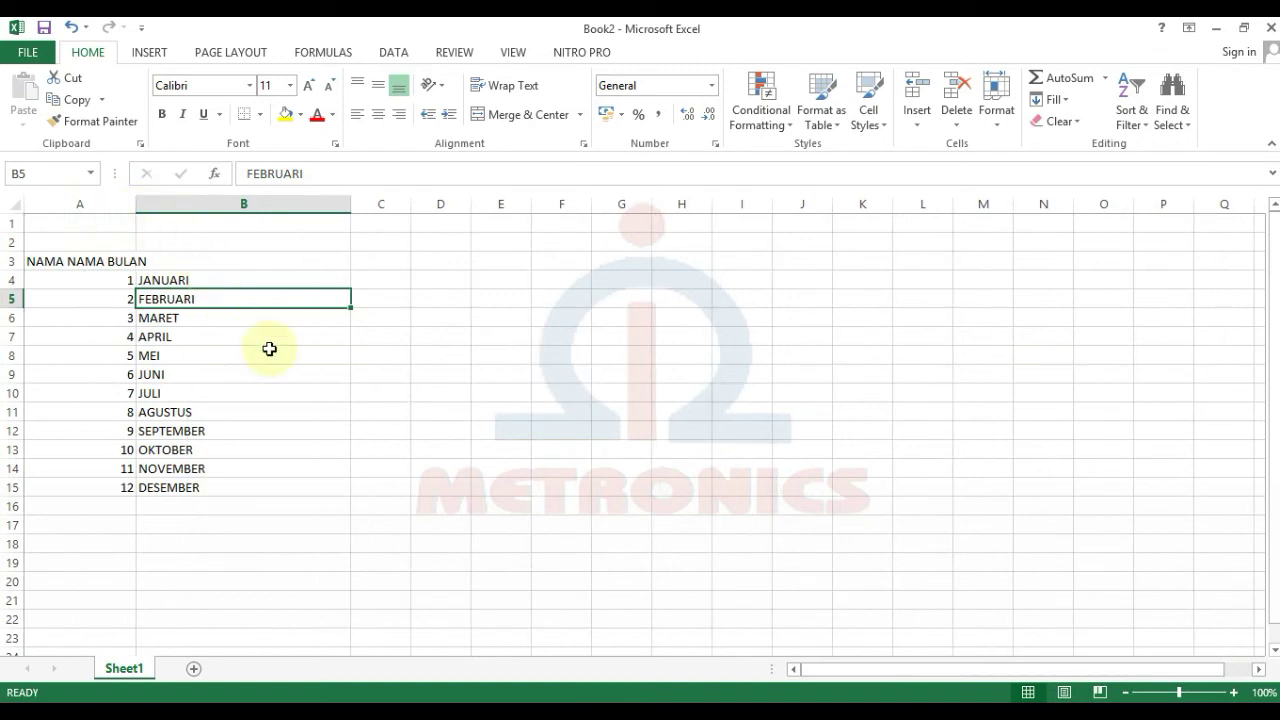
{"action": "left_click", "coordinate": [119, 285]}
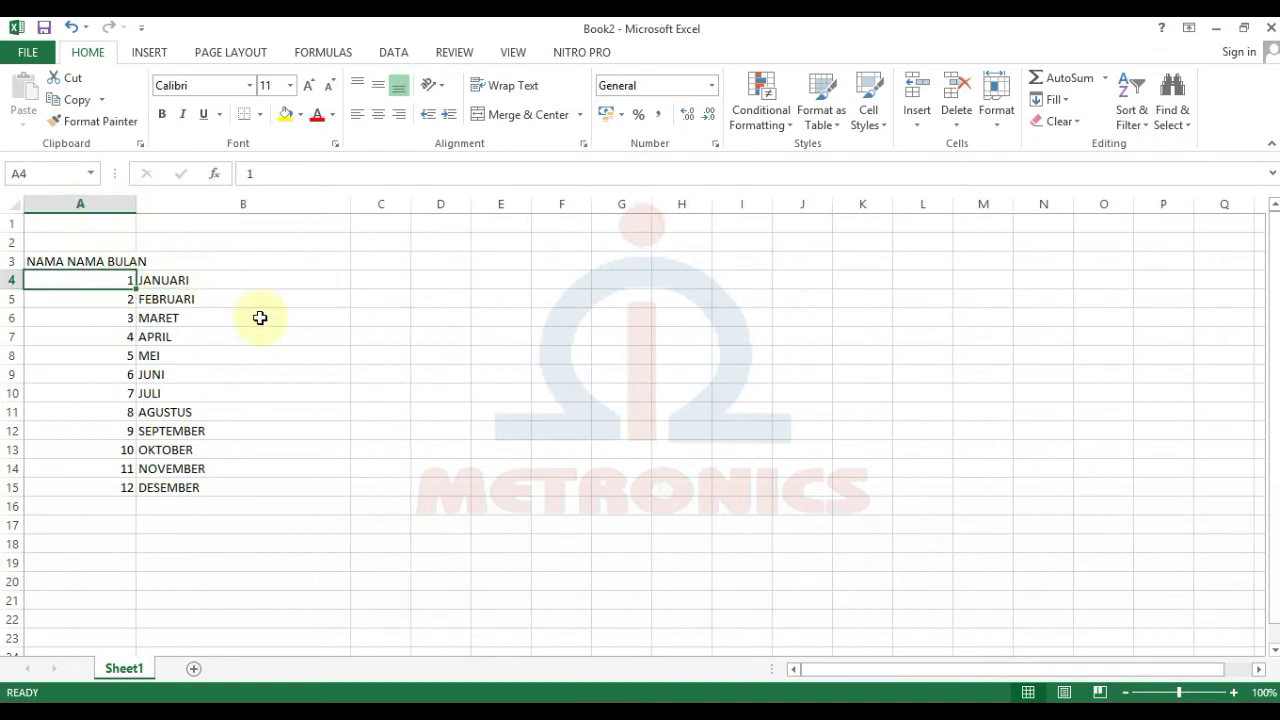
{"action": "left_click", "coordinate": [468, 391]}
{"action": "left_click_drag", "start_coordinate": [86, 263], "coordinate": [202, 265]}
{"action": "left_click", "coordinate": [377, 116]}
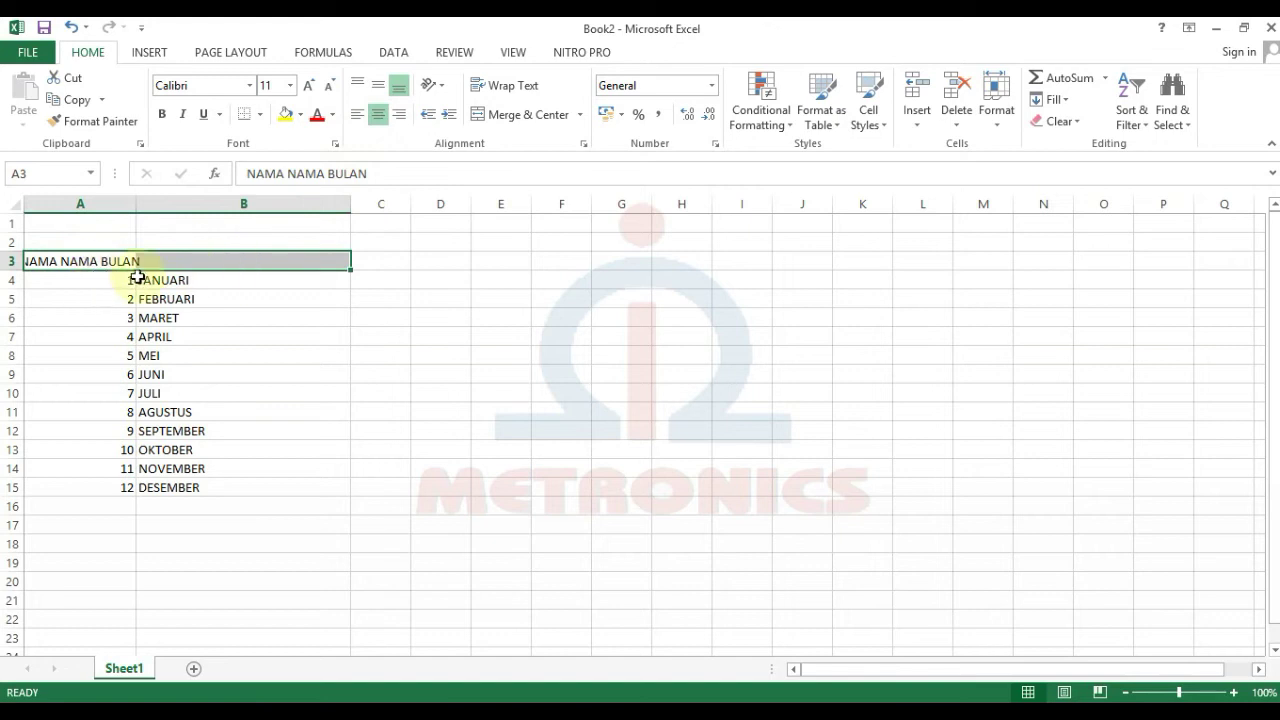
Step: Merge and center the NAMA NAMA BULAN heading across A3:B3
{"action": "left_click", "coordinate": [249, 316]}
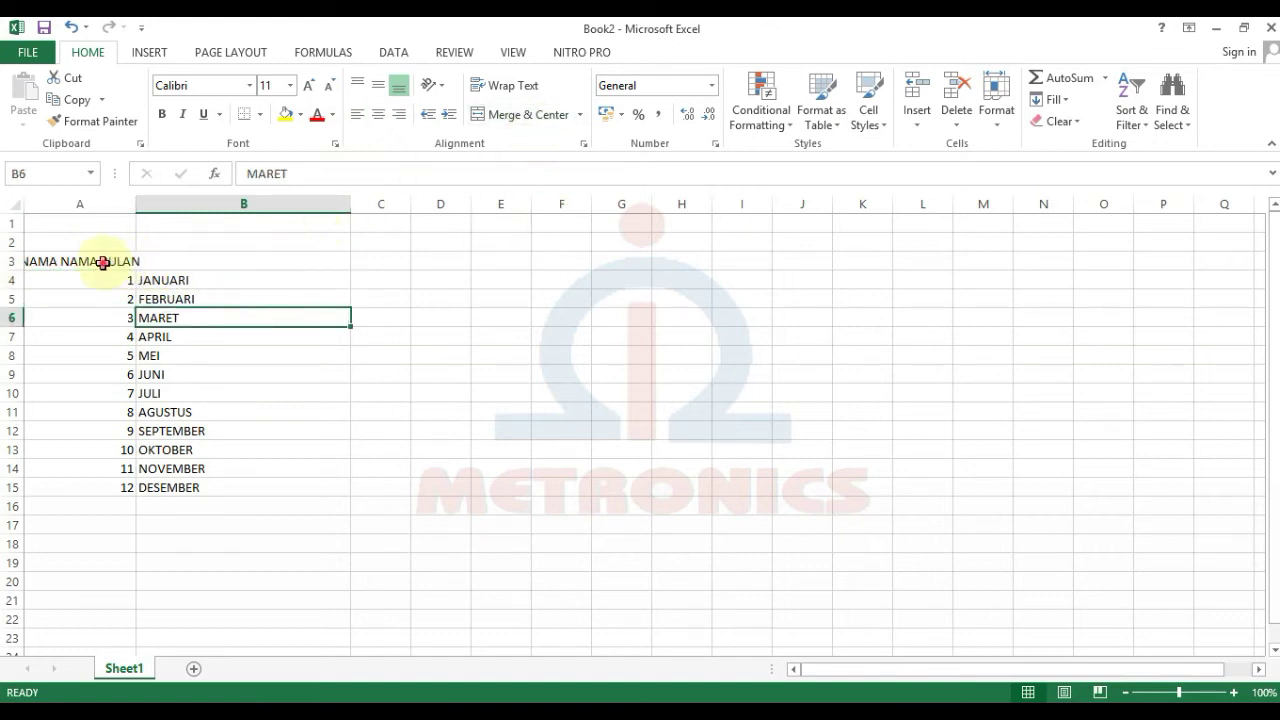
{"action": "left_click_drag", "start_coordinate": [105, 263], "coordinate": [177, 263]}
{"action": "left_click", "coordinate": [513, 115]}
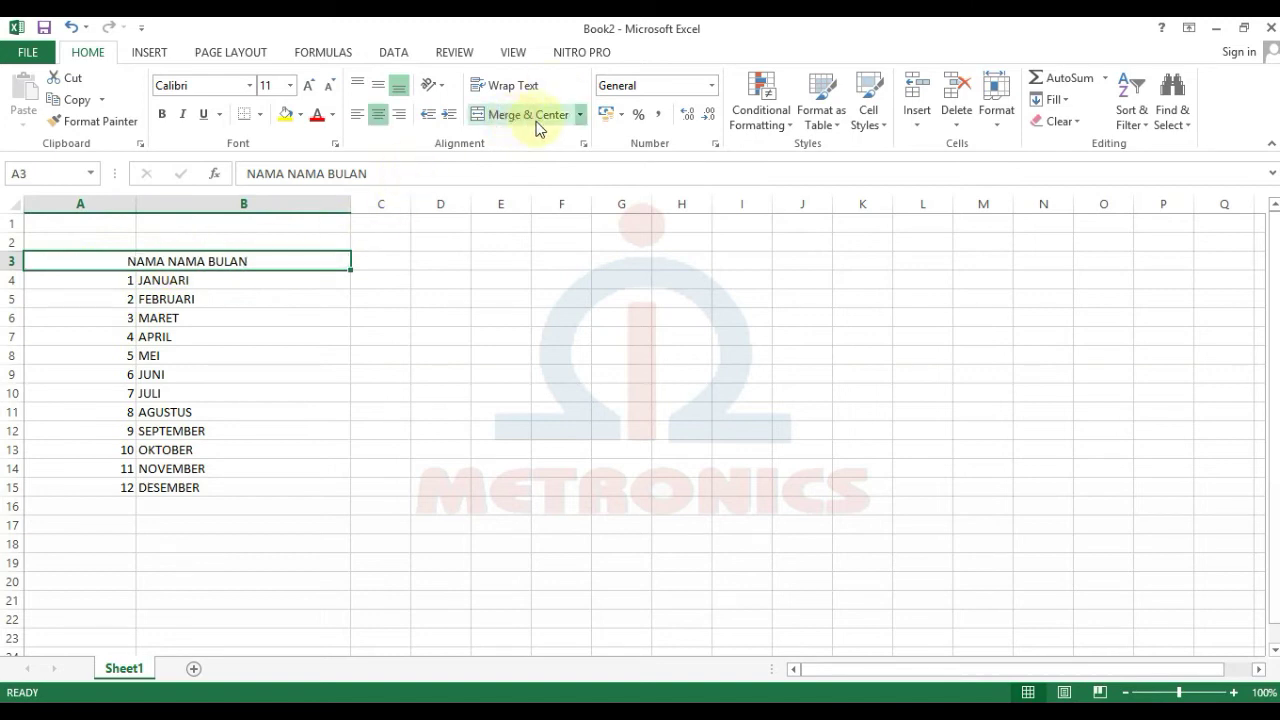
{"action": "left_click", "coordinate": [184, 352]}
Step: Center the numbers 1–12 in A4:A15
{"action": "left_click_drag", "start_coordinate": [120, 280], "coordinate": [87, 479]}
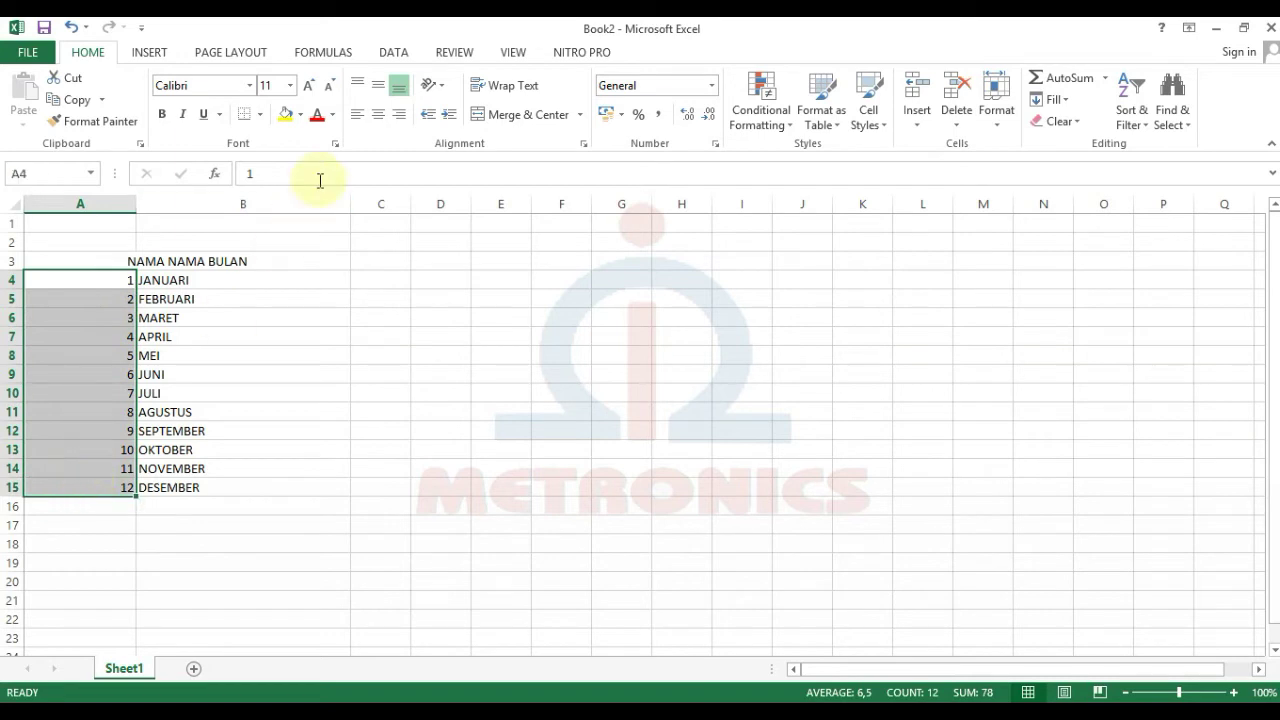
{"action": "left_click", "coordinate": [93, 283]}
{"action": "left_click_drag", "start_coordinate": [93, 283], "coordinate": [80, 489]}
{"action": "left_click", "coordinate": [379, 115]}
Step: Right-align the month names JANUARI to DESEMBER in B4:B15
{"action": "left_click", "coordinate": [272, 339]}
{"action": "left_click_drag", "start_coordinate": [186, 282], "coordinate": [200, 491]}
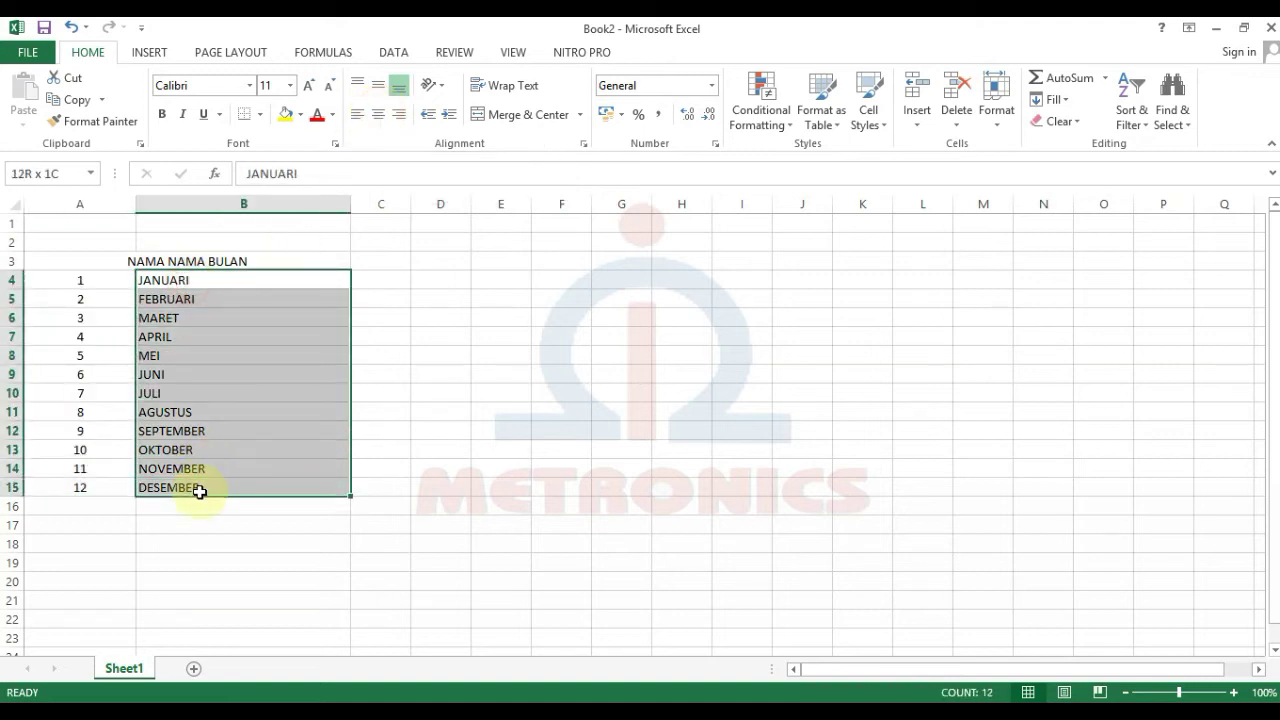
{"action": "left_click", "coordinate": [378, 116]}
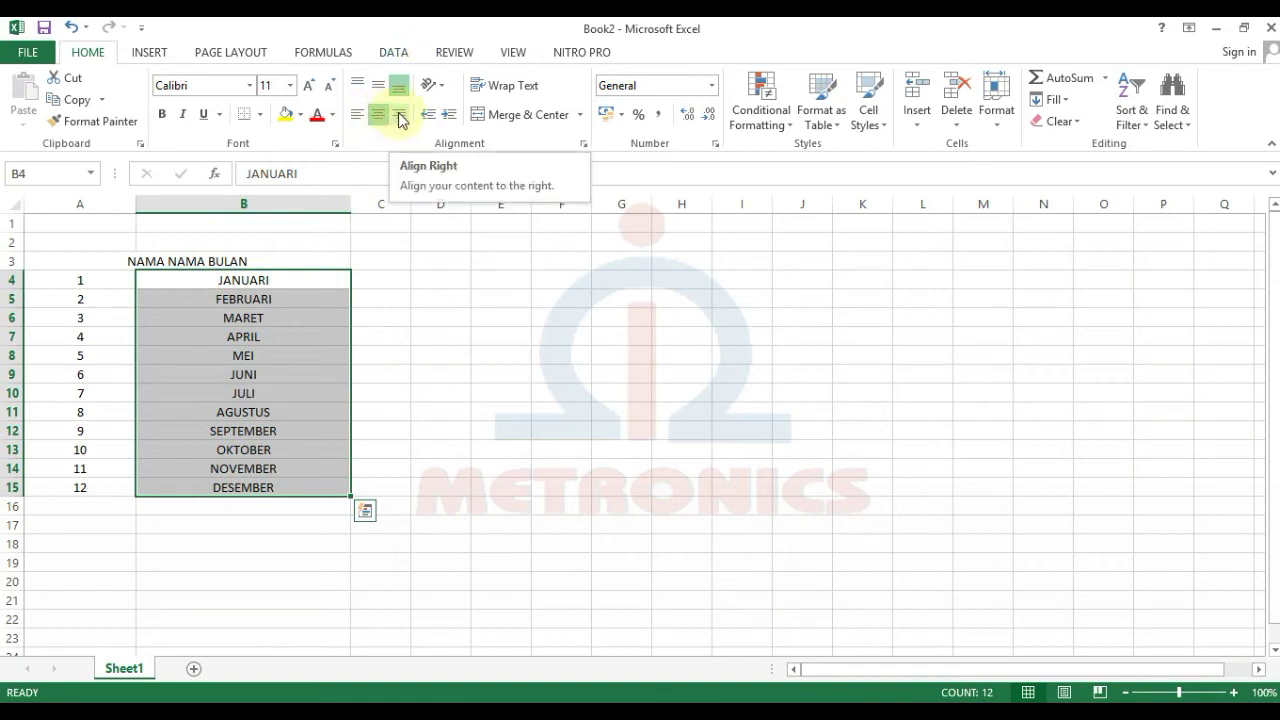
{"action": "left_click", "coordinate": [401, 116]}
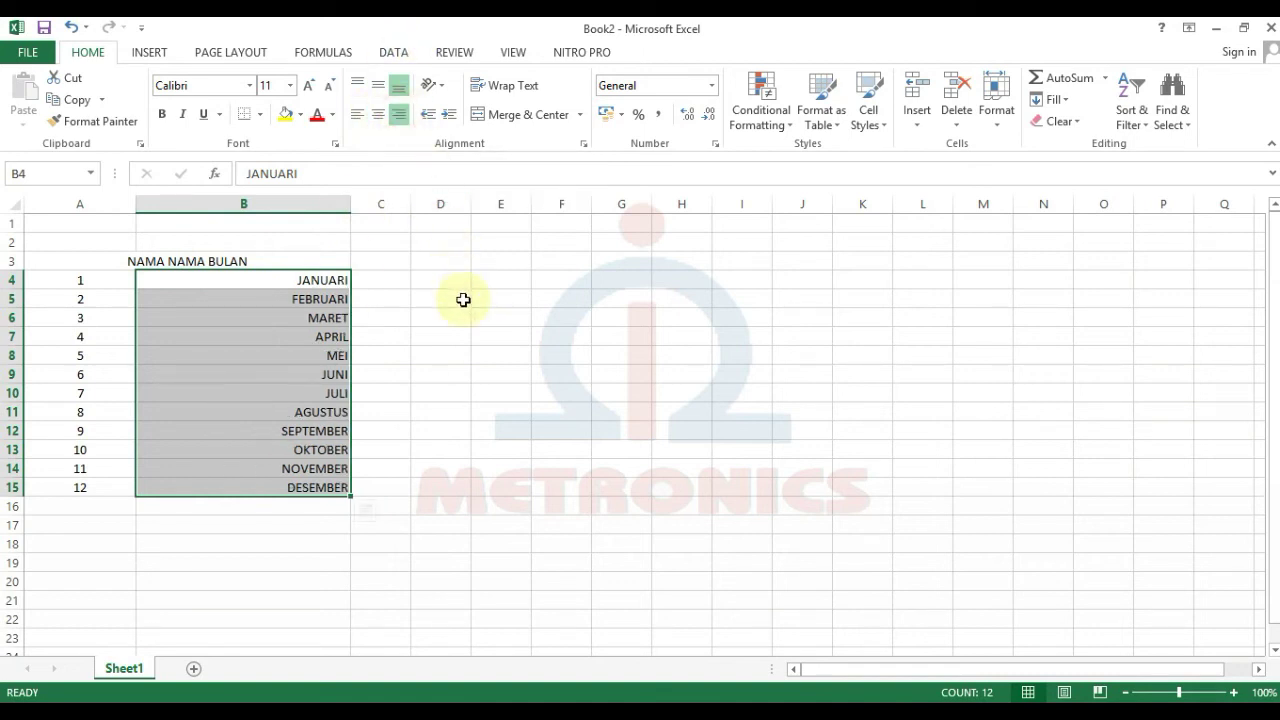
{"action": "left_click", "coordinate": [358, 353]}
{"action": "left_click", "coordinate": [207, 333]}
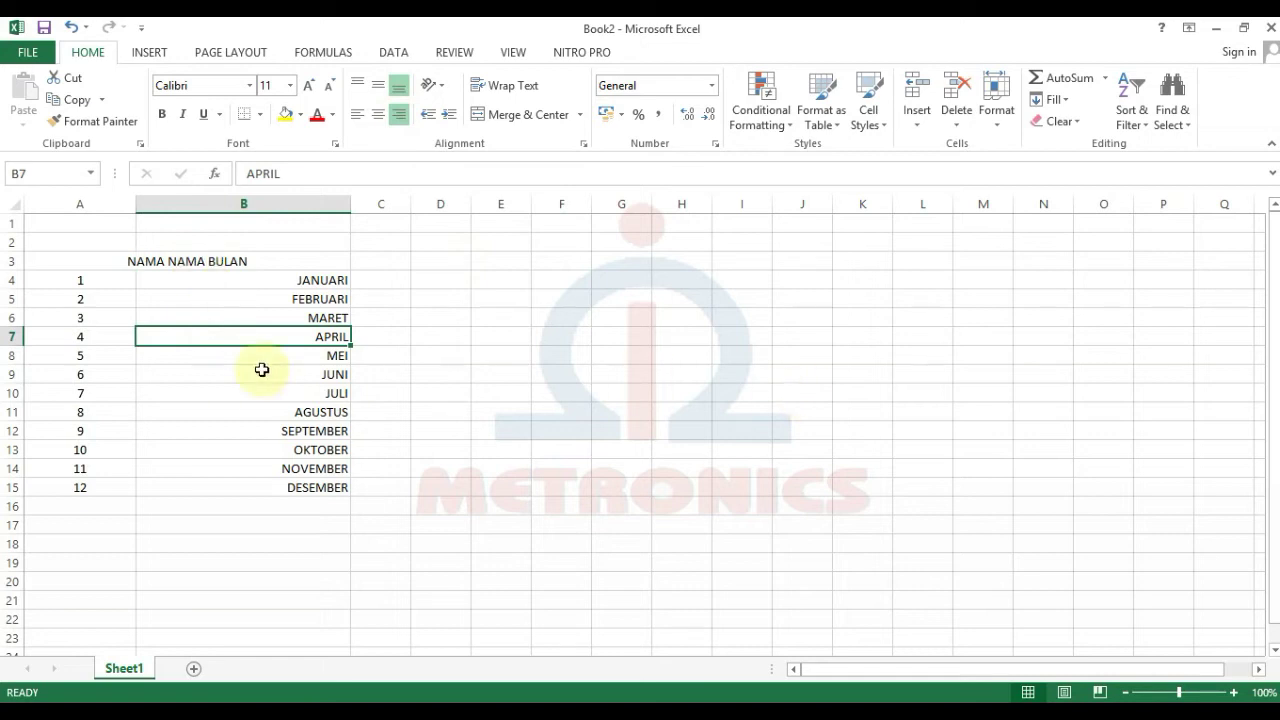
{"action": "left_click", "coordinate": [66, 258]}
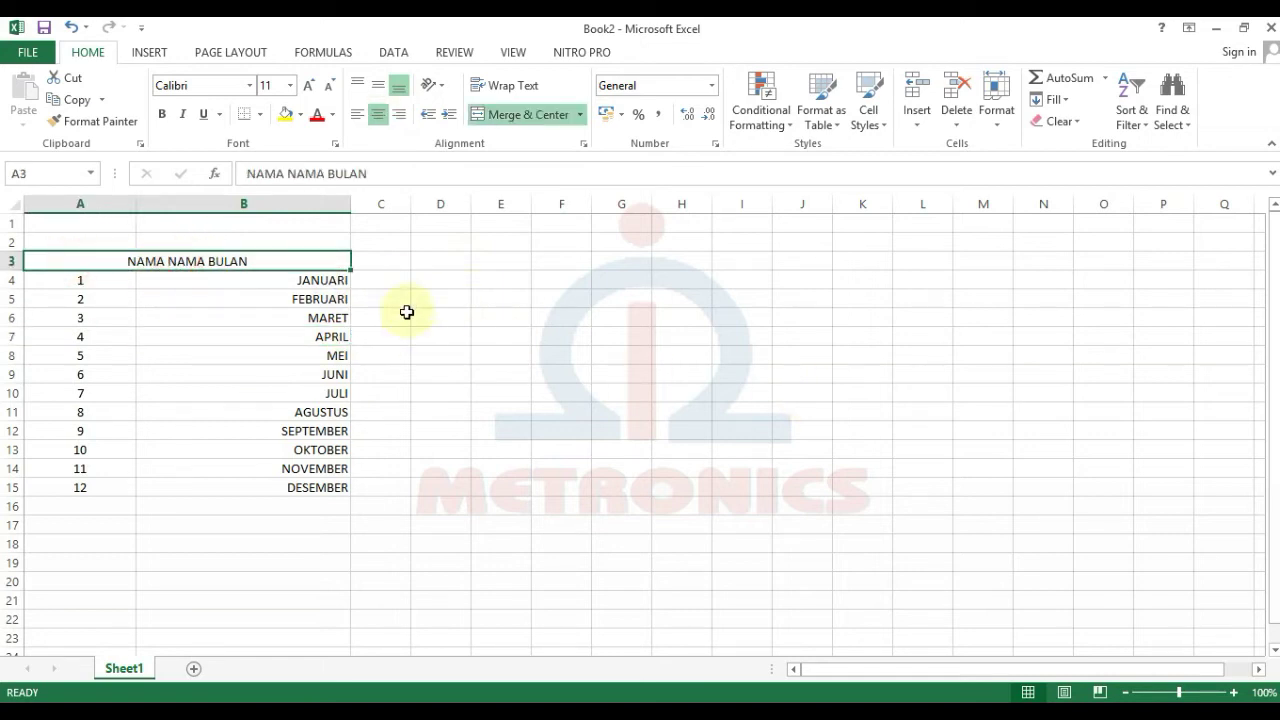
{"action": "left_click_drag", "start_coordinate": [421, 259], "coordinate": [426, 484]}
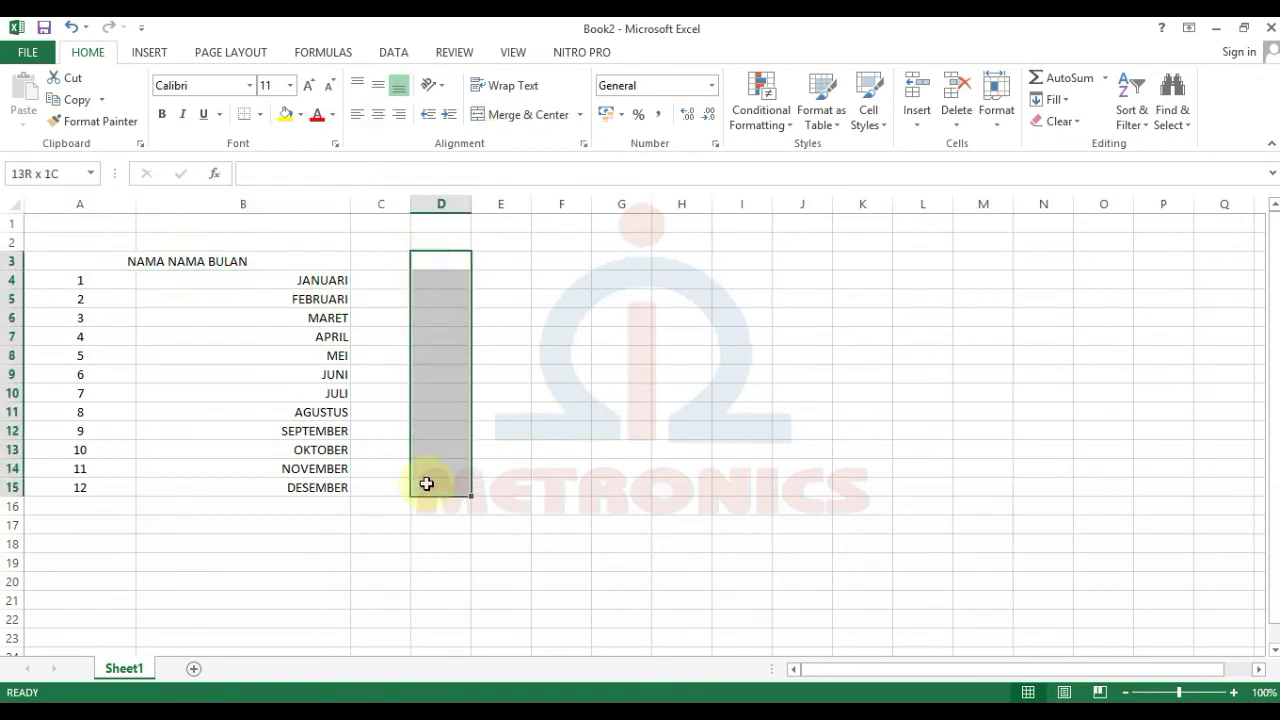
Step: Merge D3:D15 into one tall cell with Merge & Center
{"action": "left_click", "coordinate": [523, 114]}
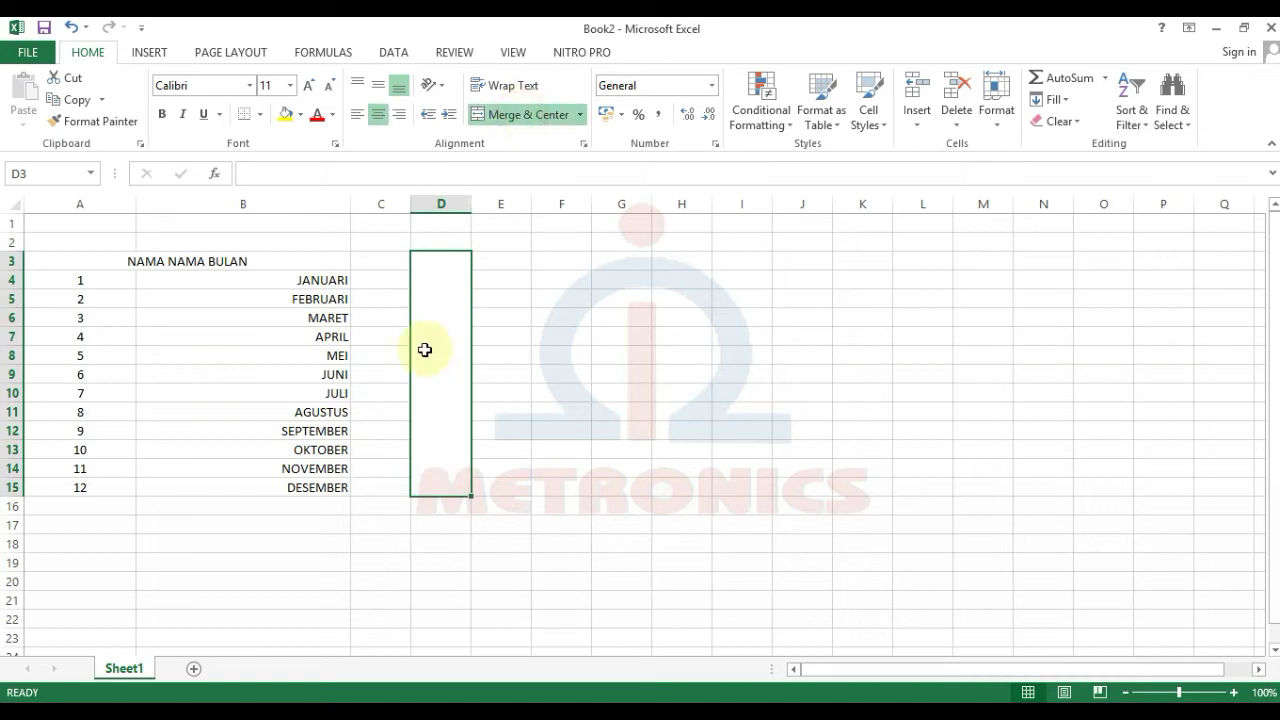
{"action": "left_click", "coordinate": [846, 622]}
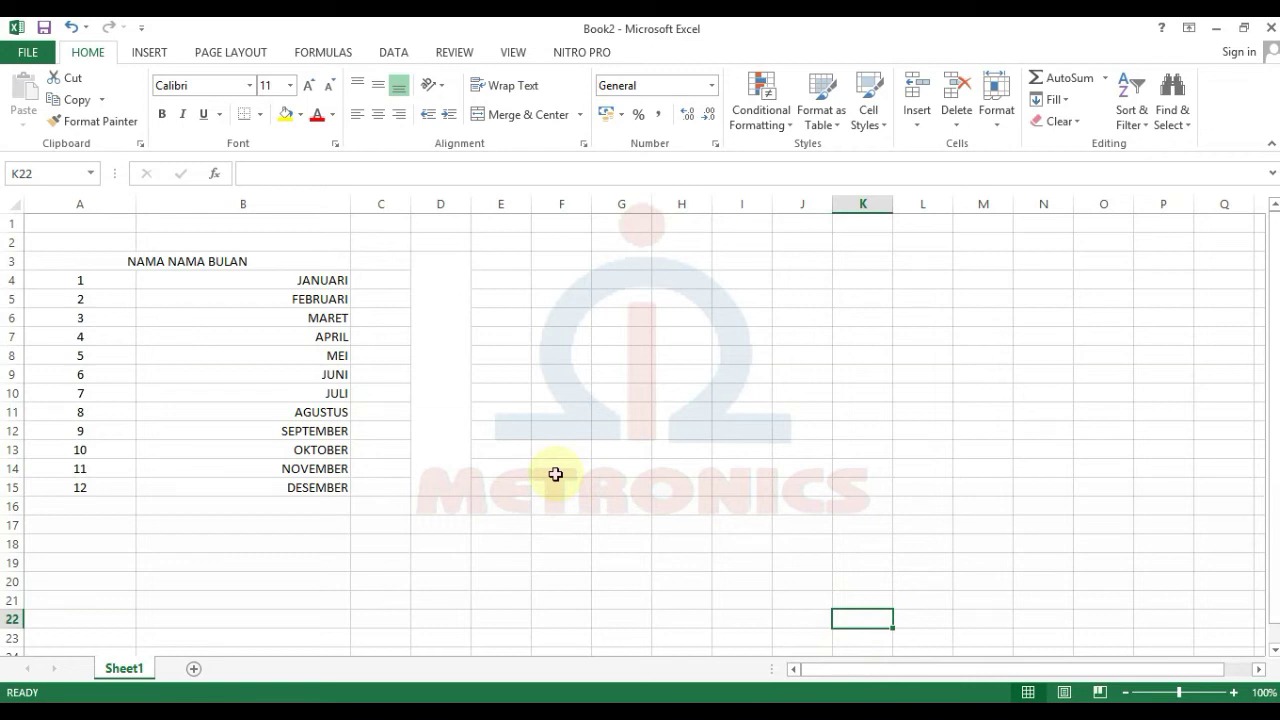
{"action": "left_click", "coordinate": [269, 335]}
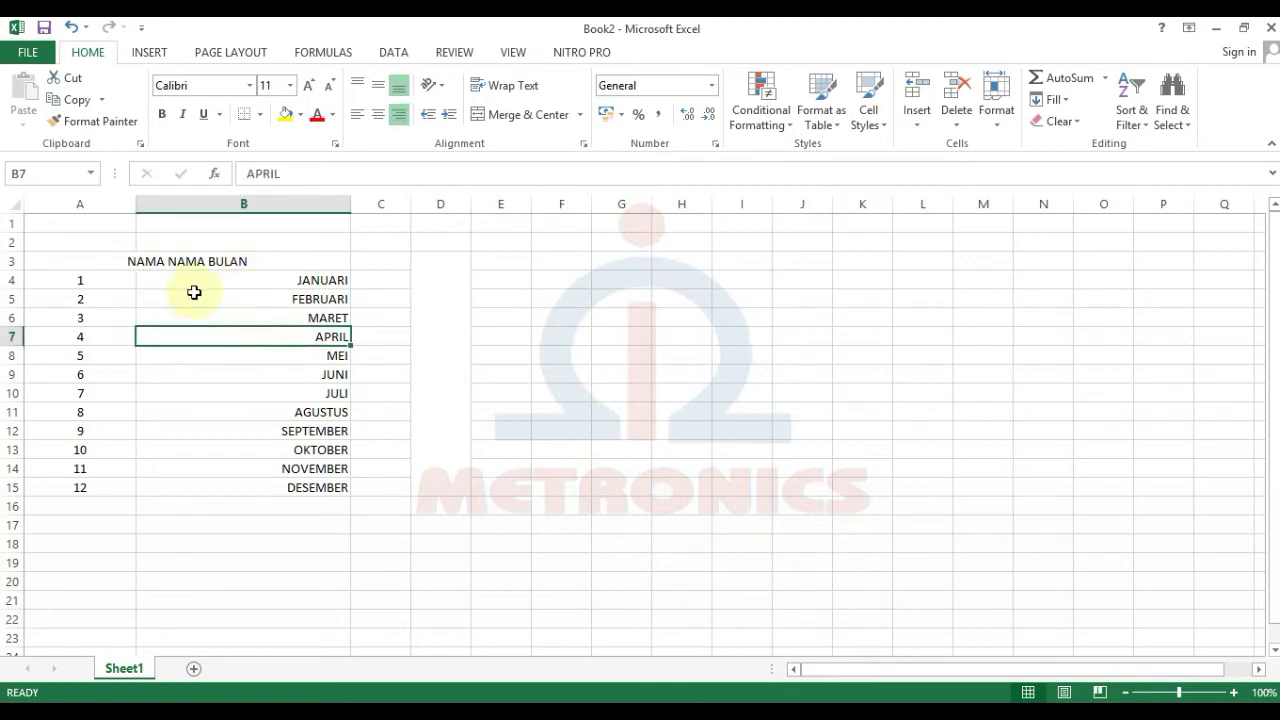
Step: Select the NAMA NAMA BULAN table A3:B15 and open the Home Format menu
{"action": "left_click_drag", "start_coordinate": [84, 257], "coordinate": [257, 489]}
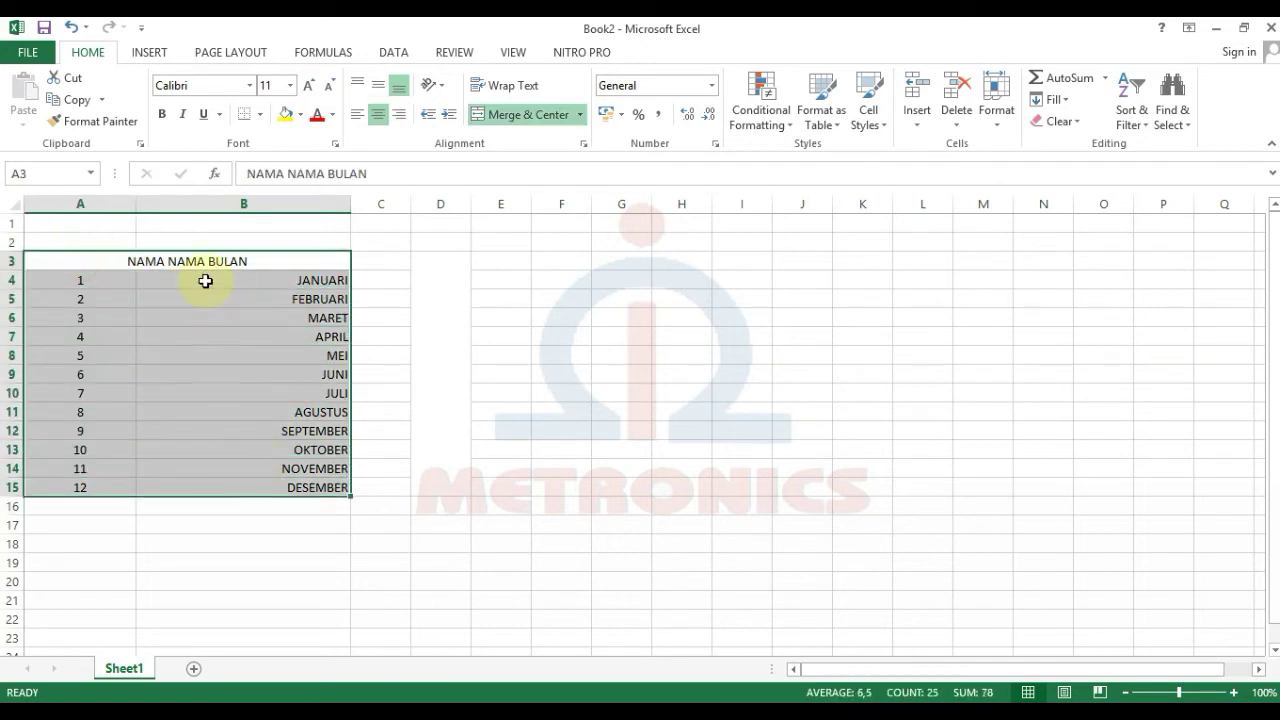
{"action": "left_click_drag", "start_coordinate": [97, 252], "coordinate": [207, 482]}
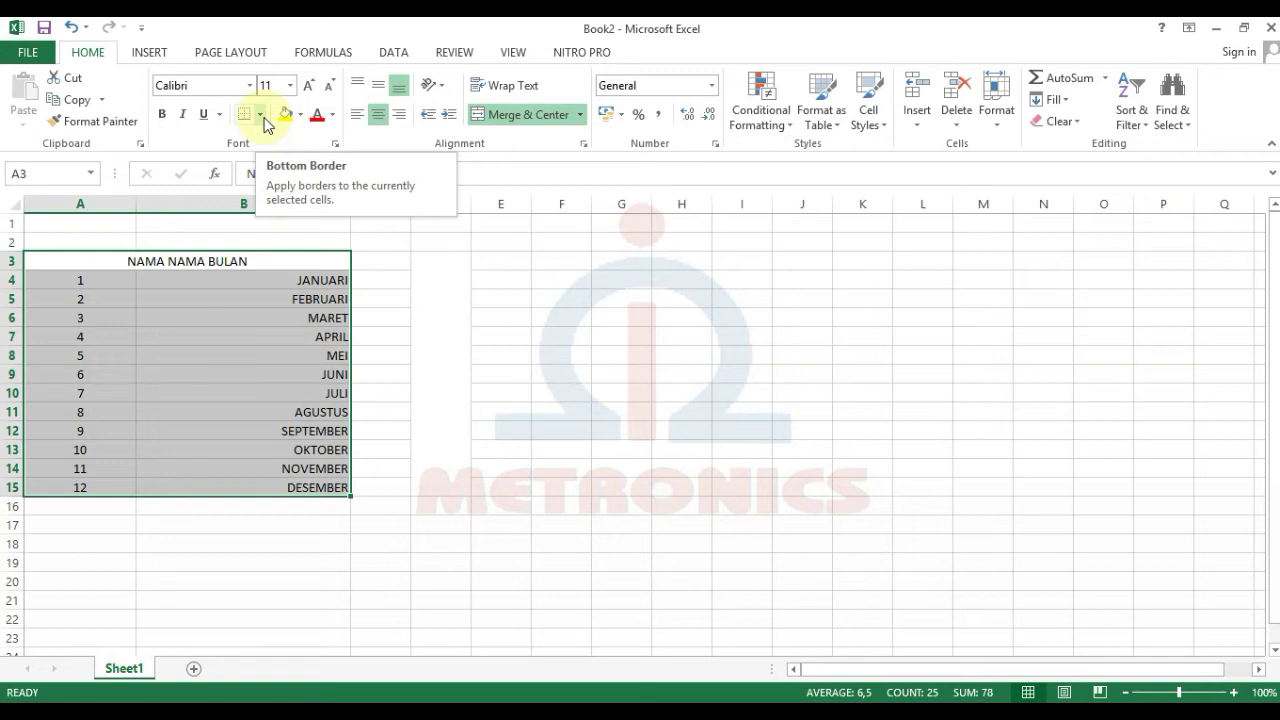
{"action": "left_click", "coordinate": [264, 118]}
{"action": "left_click", "coordinate": [1017, 121]}
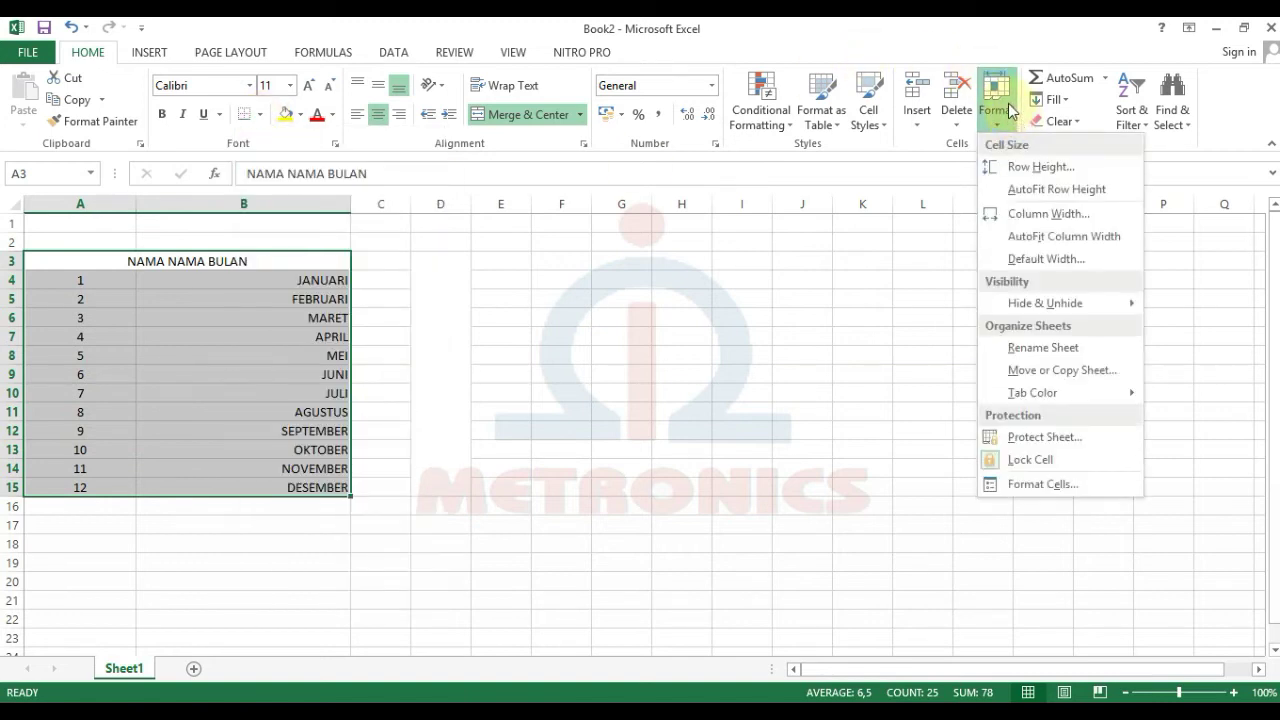
Step: In Format Cells' Border tab, toggle the Inside and Outline presets, ending on None
{"action": "left_click", "coordinate": [1069, 489]}
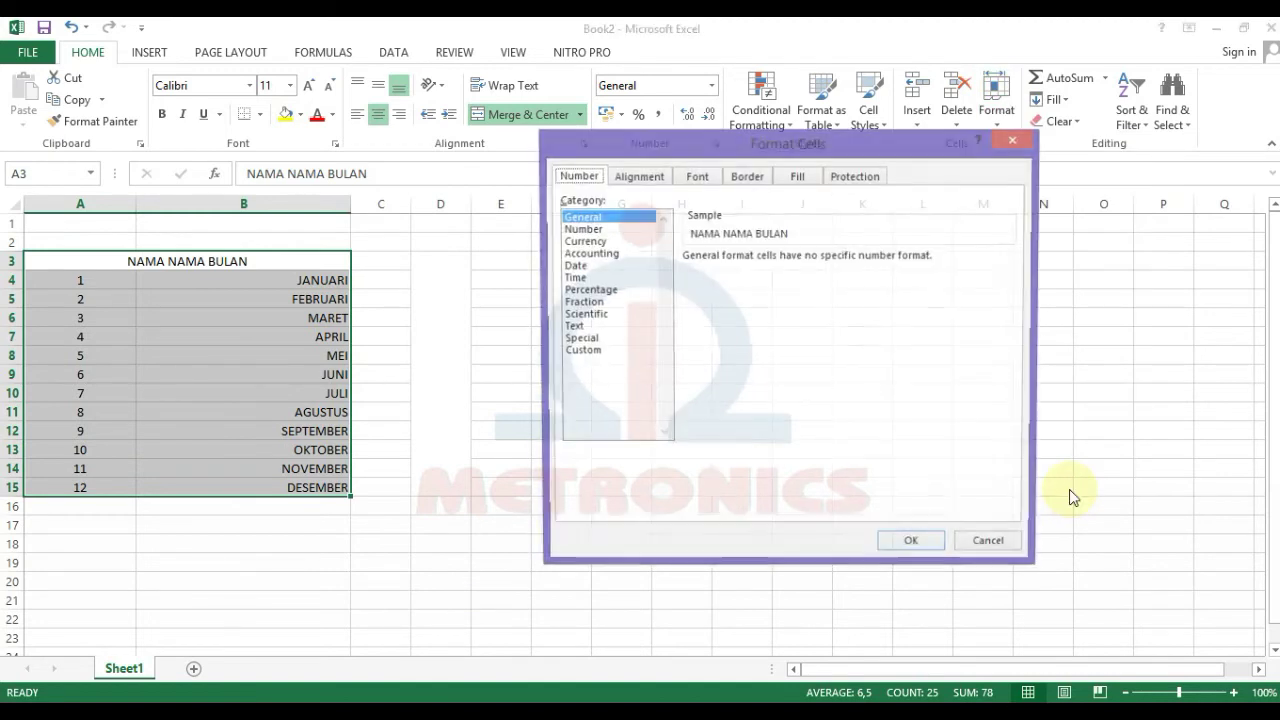
{"action": "left_click", "coordinate": [632, 178]}
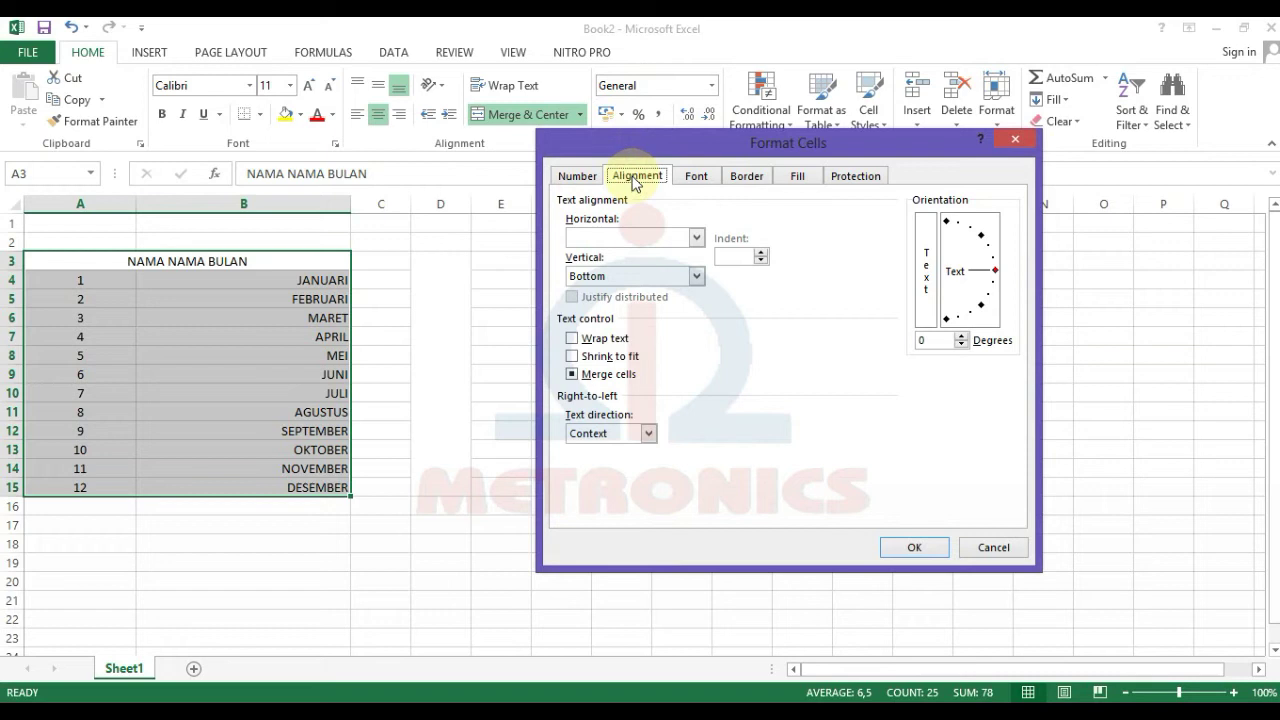
{"action": "left_click", "coordinate": [748, 176]}
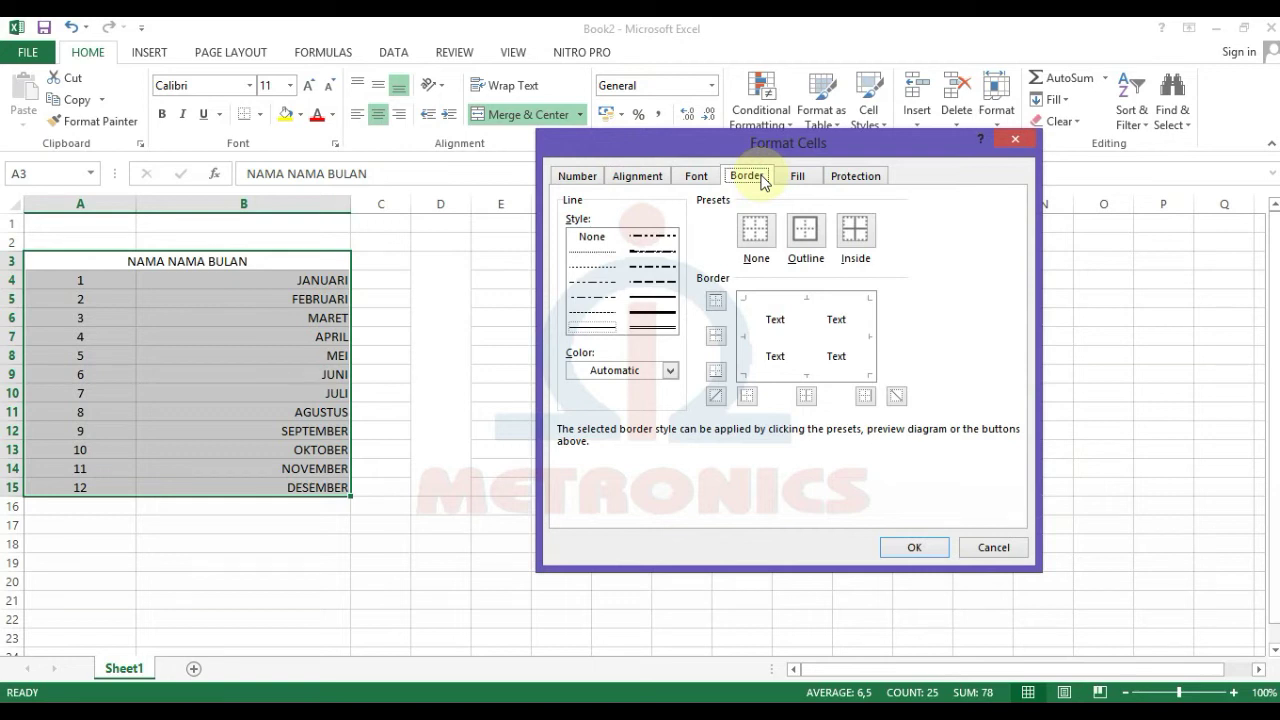
{"action": "left_click", "coordinate": [856, 240]}
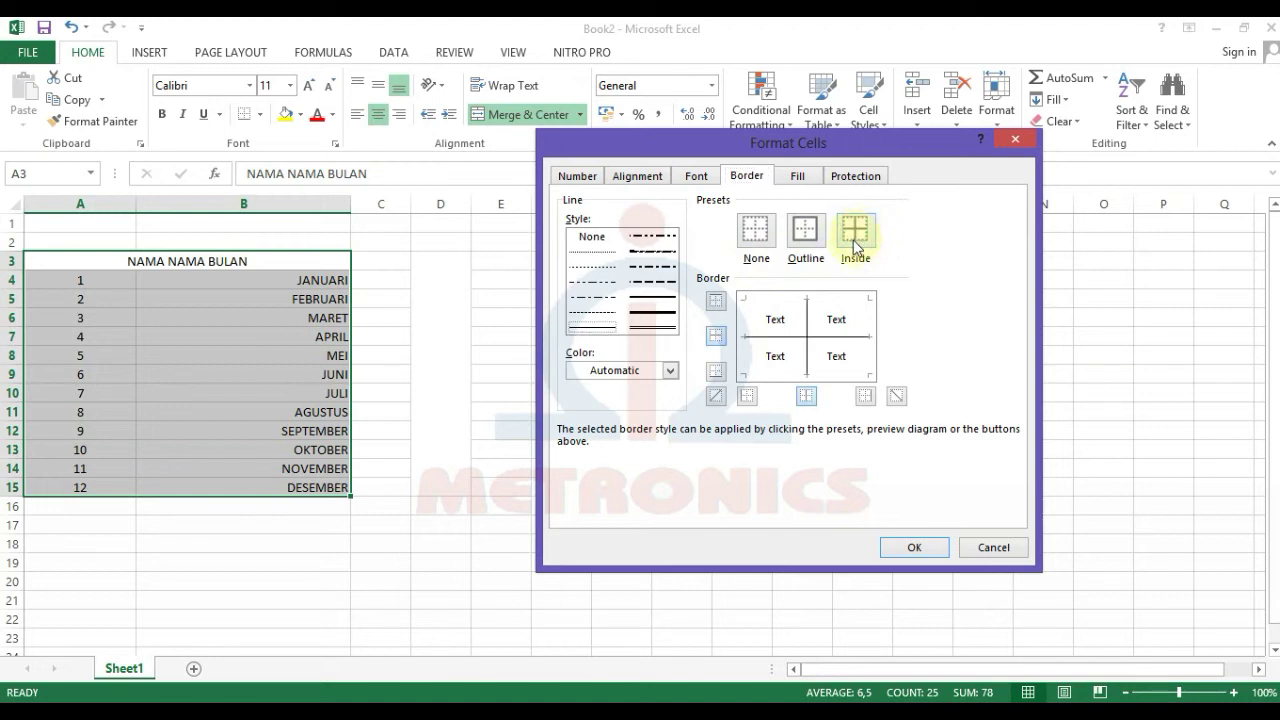
{"action": "left_click", "coordinate": [808, 236]}
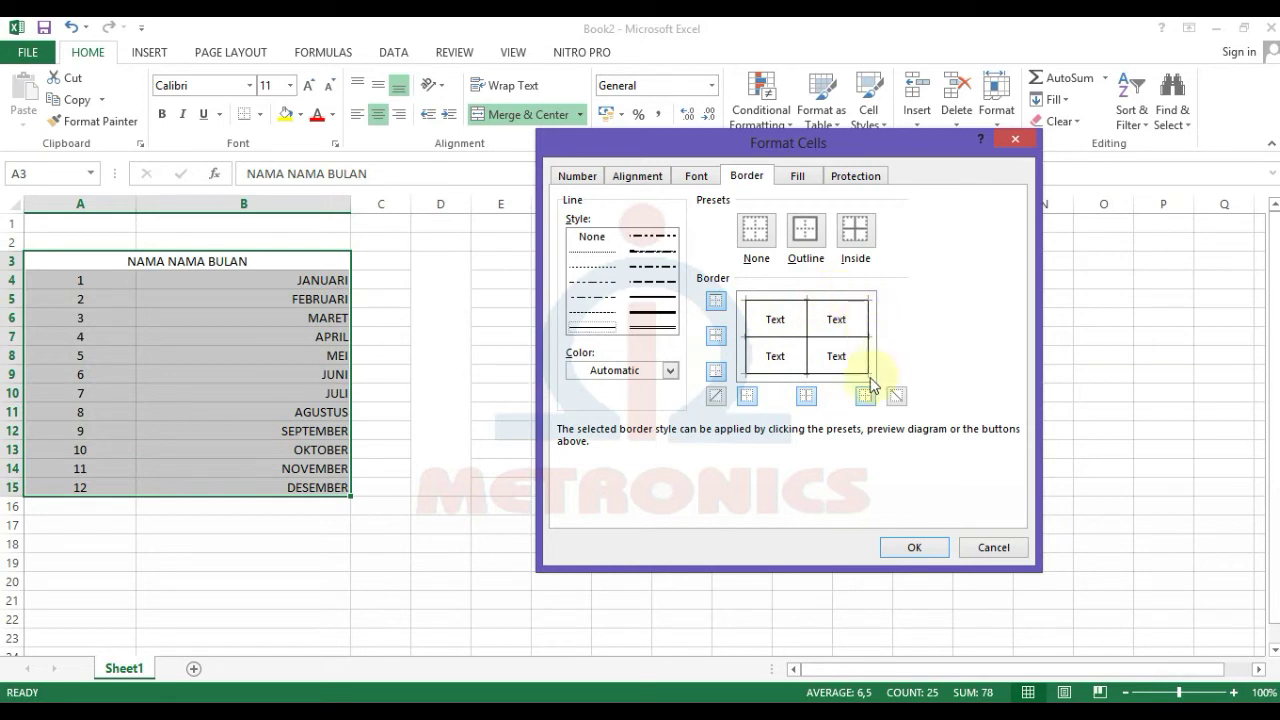
{"action": "left_click", "coordinate": [805, 230]}
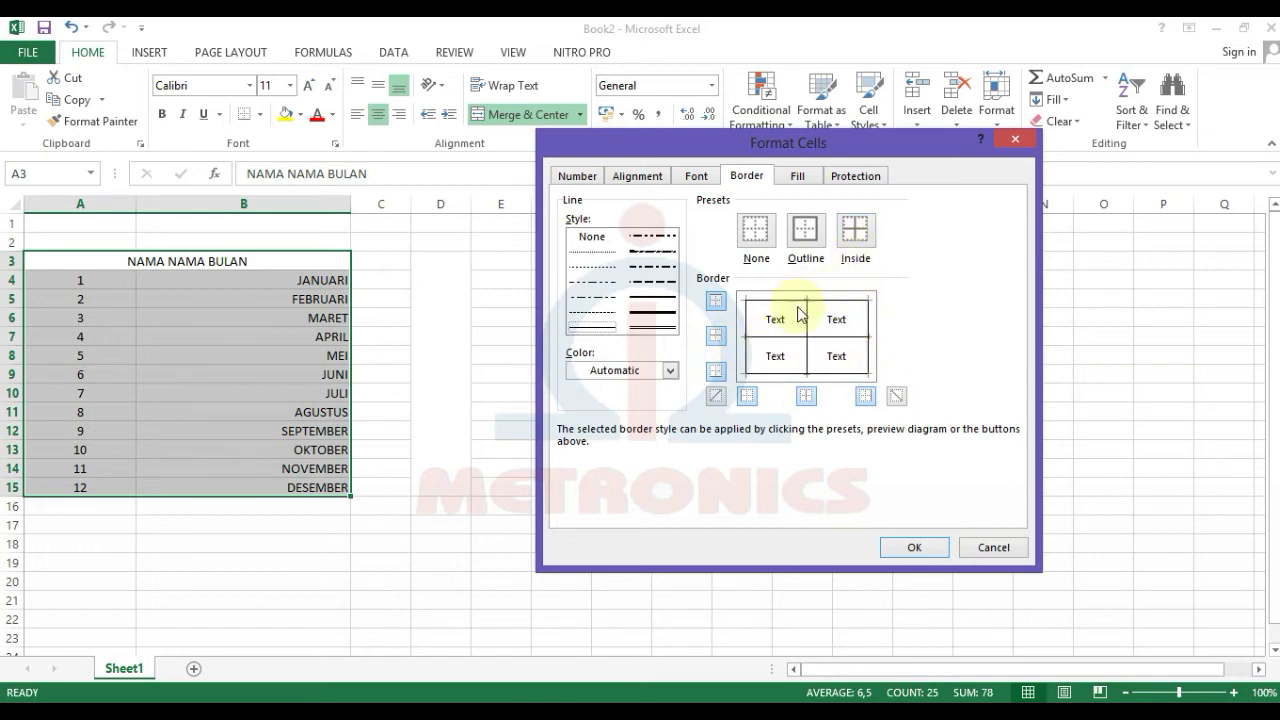
{"action": "left_click", "coordinate": [757, 234]}
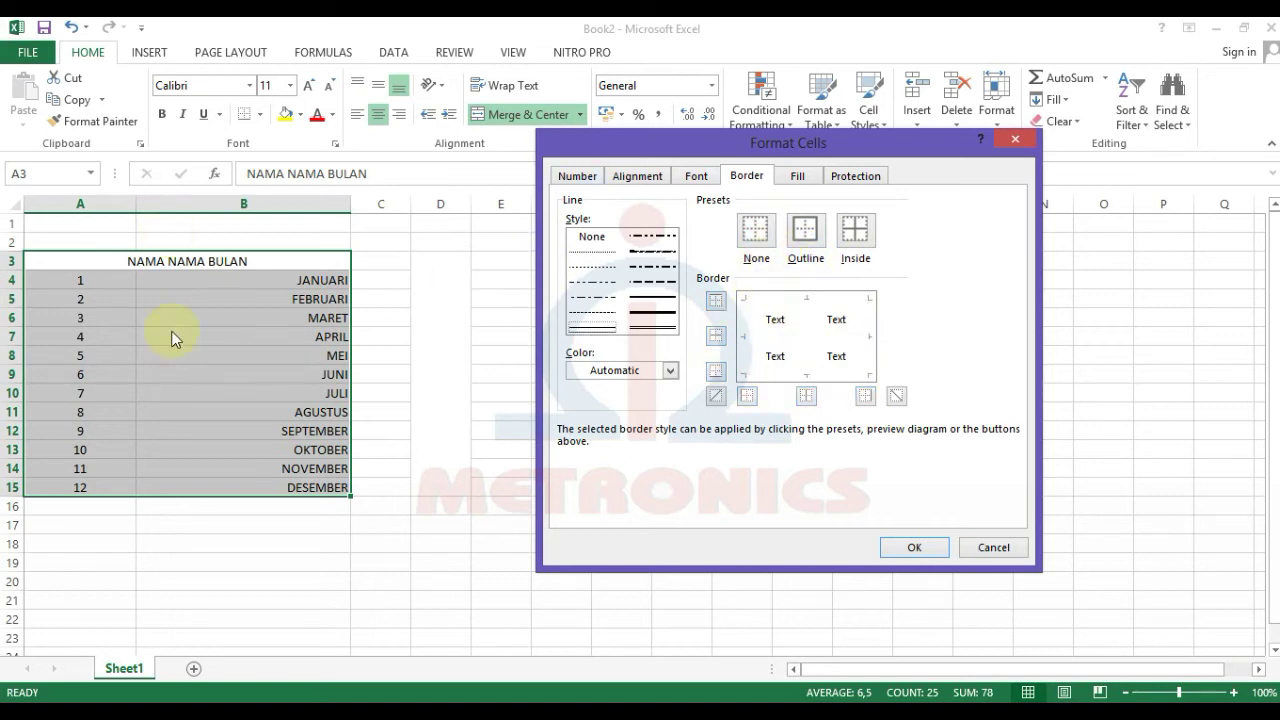
Step: Choose Outline and Inside borders with no diagonals, and apply them to A3:B15
{"action": "left_click", "coordinate": [806, 232]}
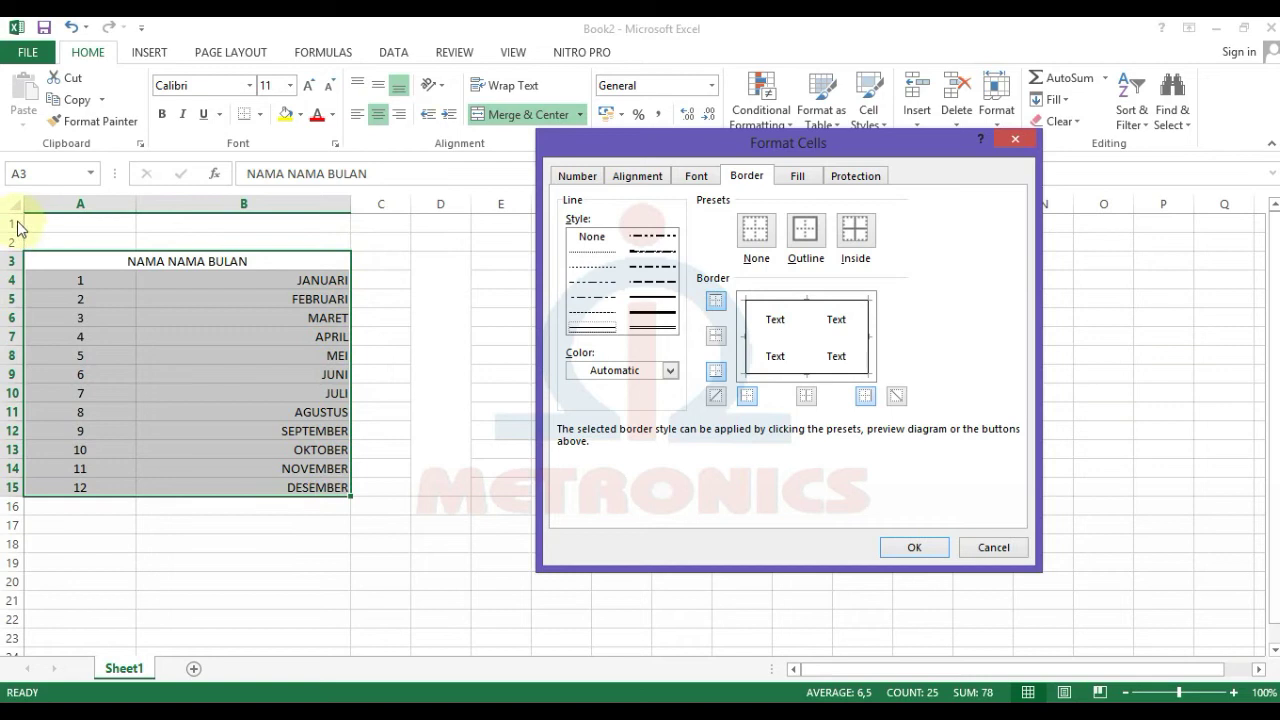
{"action": "left_click", "coordinate": [855, 232]}
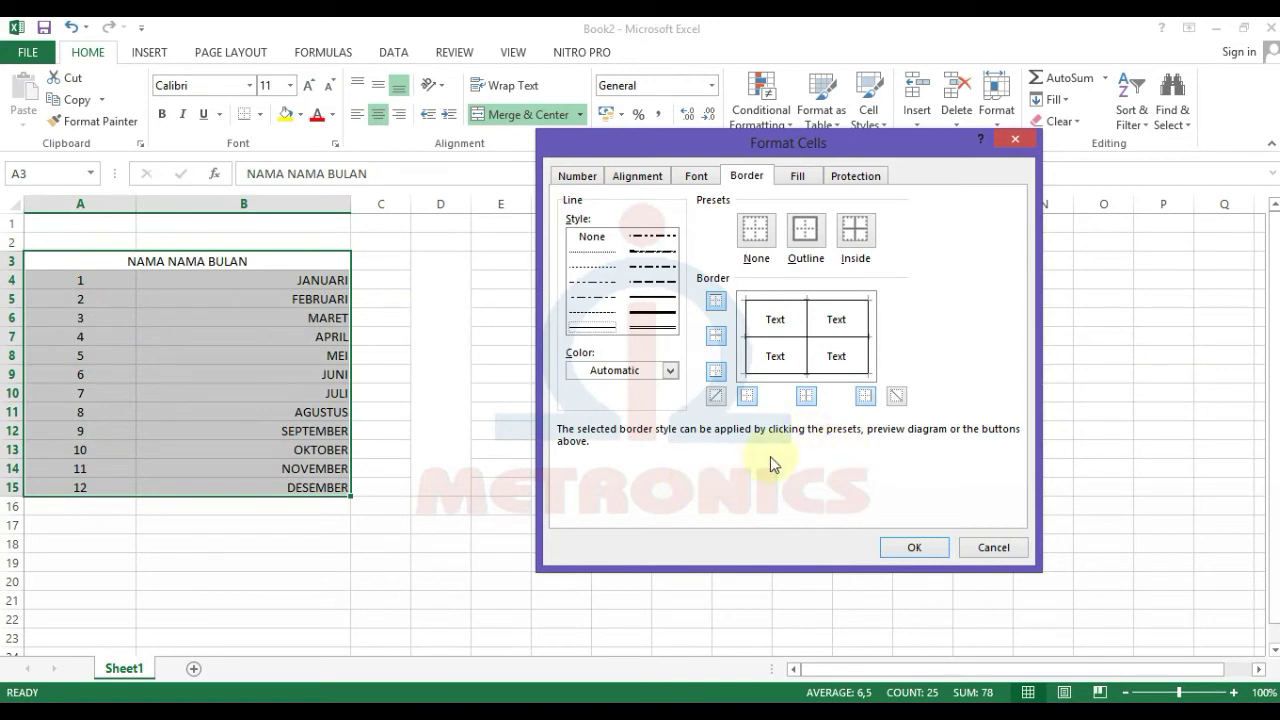
{"action": "left_click", "coordinate": [896, 396]}
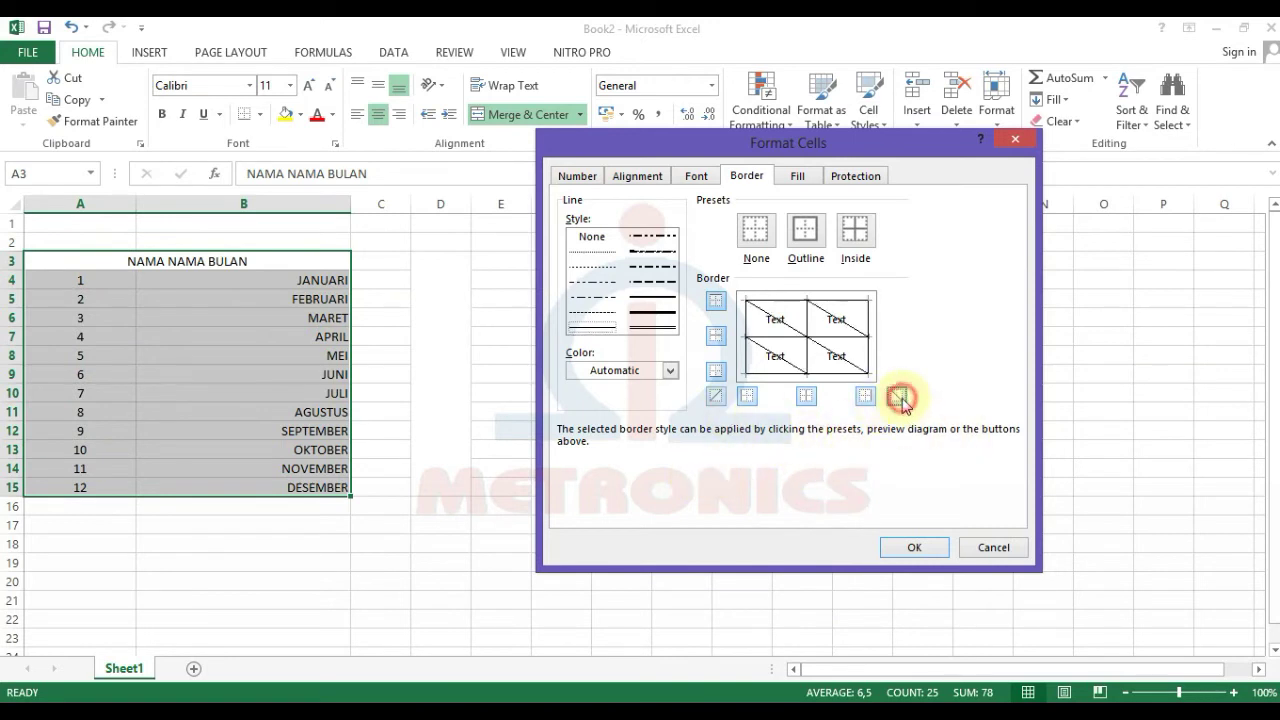
{"action": "left_click", "coordinate": [897, 397]}
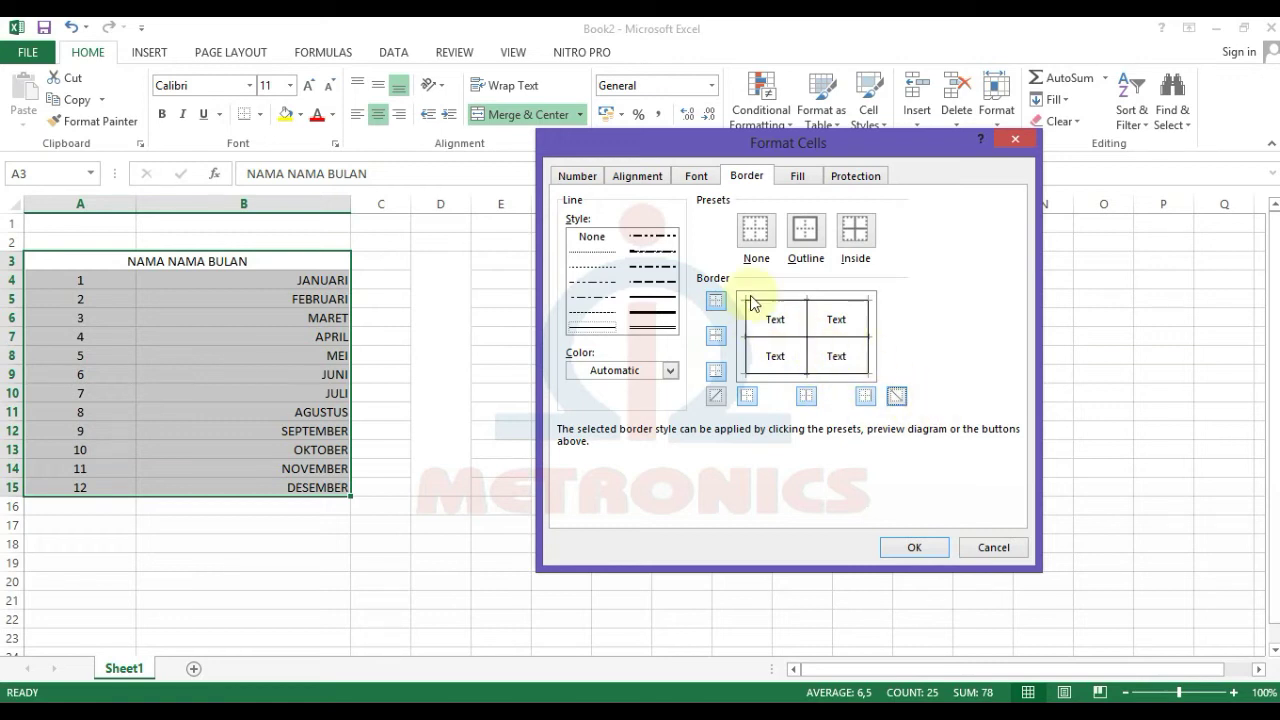
{"action": "left_click", "coordinate": [897, 397]}
{"action": "left_click", "coordinate": [899, 398]}
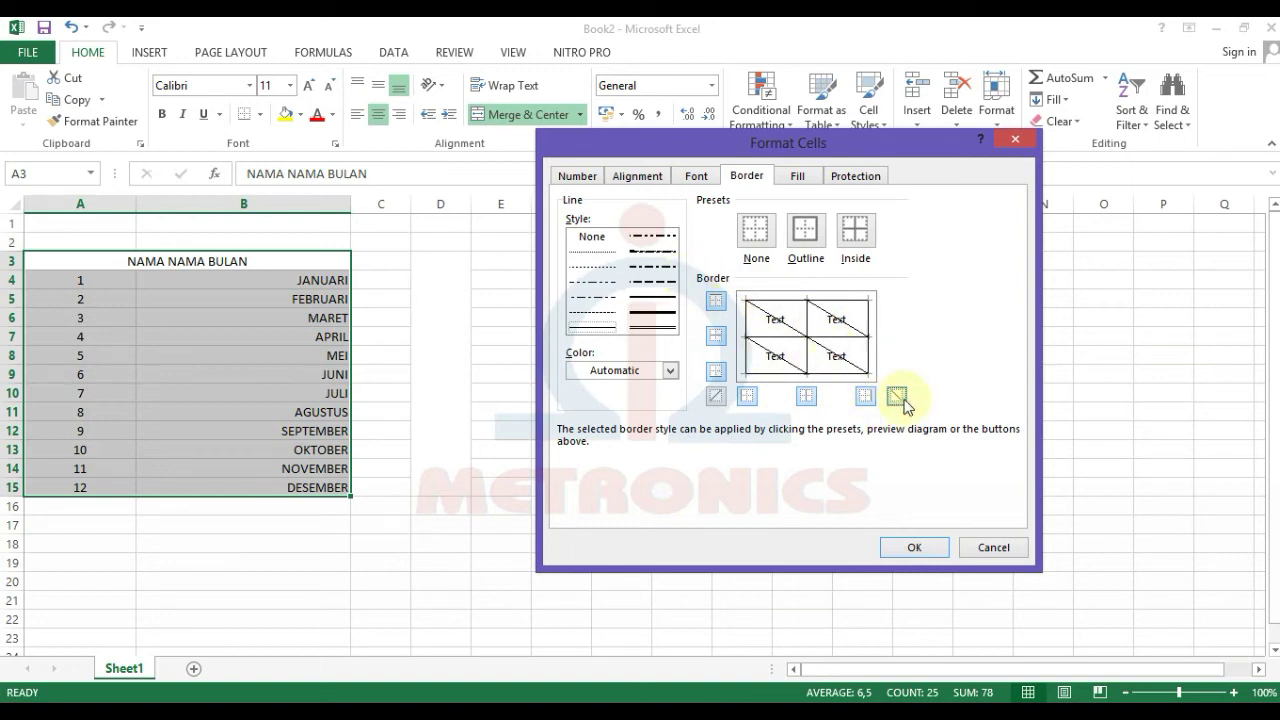
{"action": "left_click", "coordinate": [900, 398]}
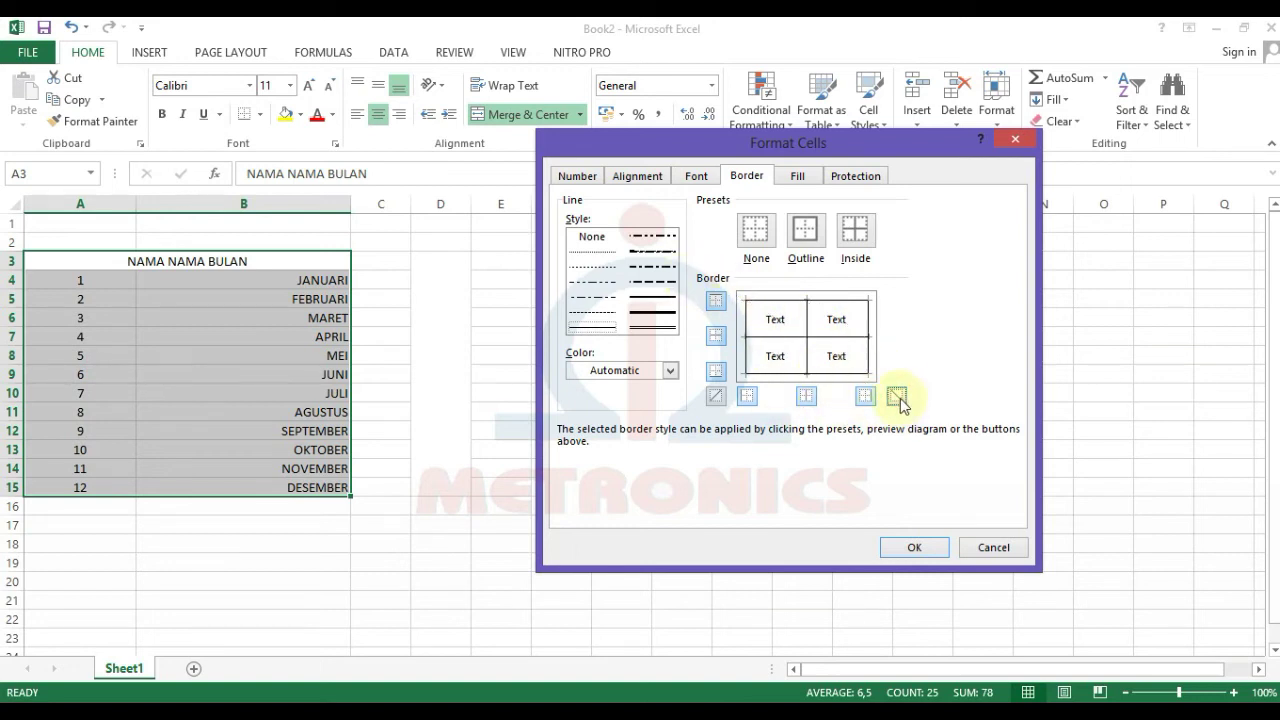
{"action": "left_click", "coordinate": [716, 396]}
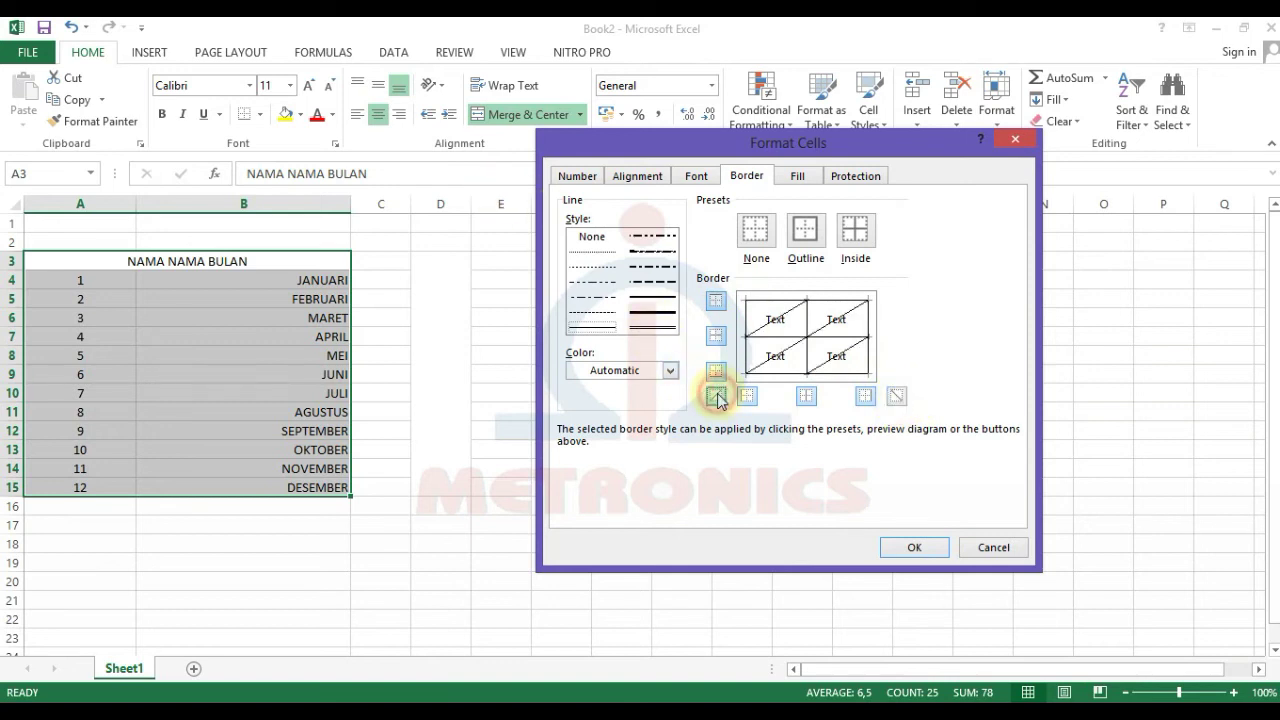
{"action": "left_click", "coordinate": [716, 396]}
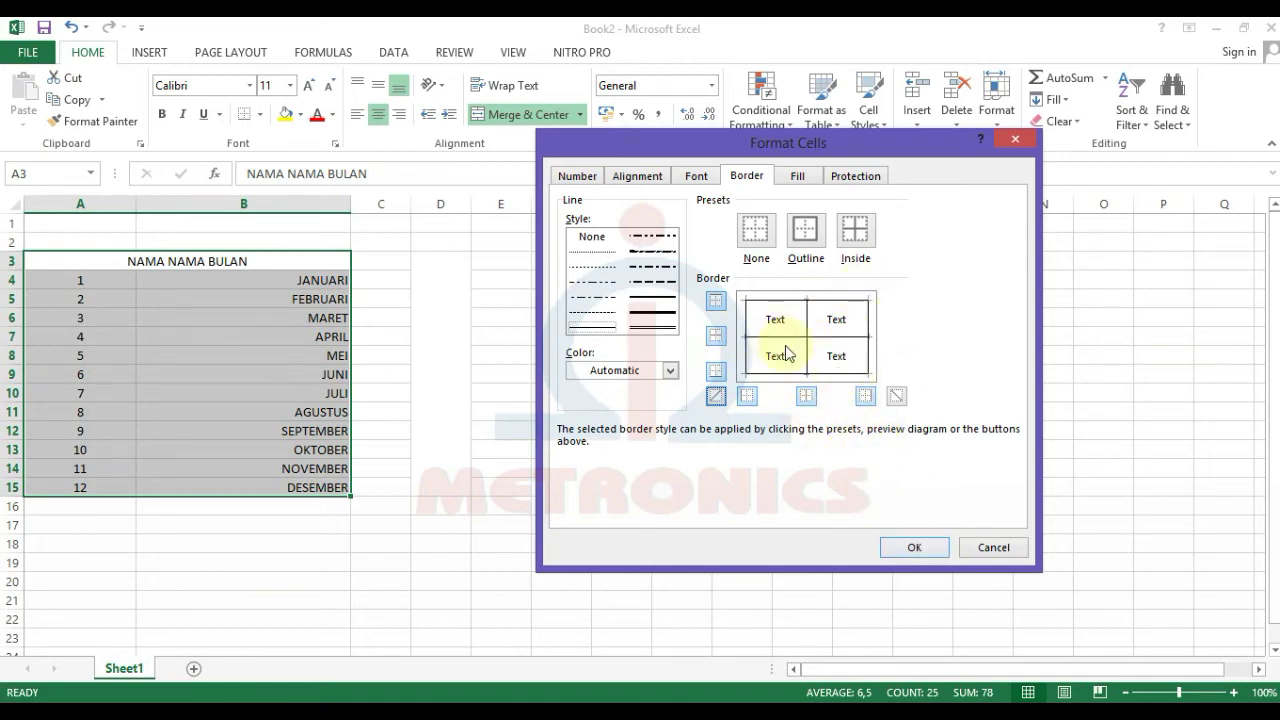
{"action": "left_click", "coordinate": [932, 548]}
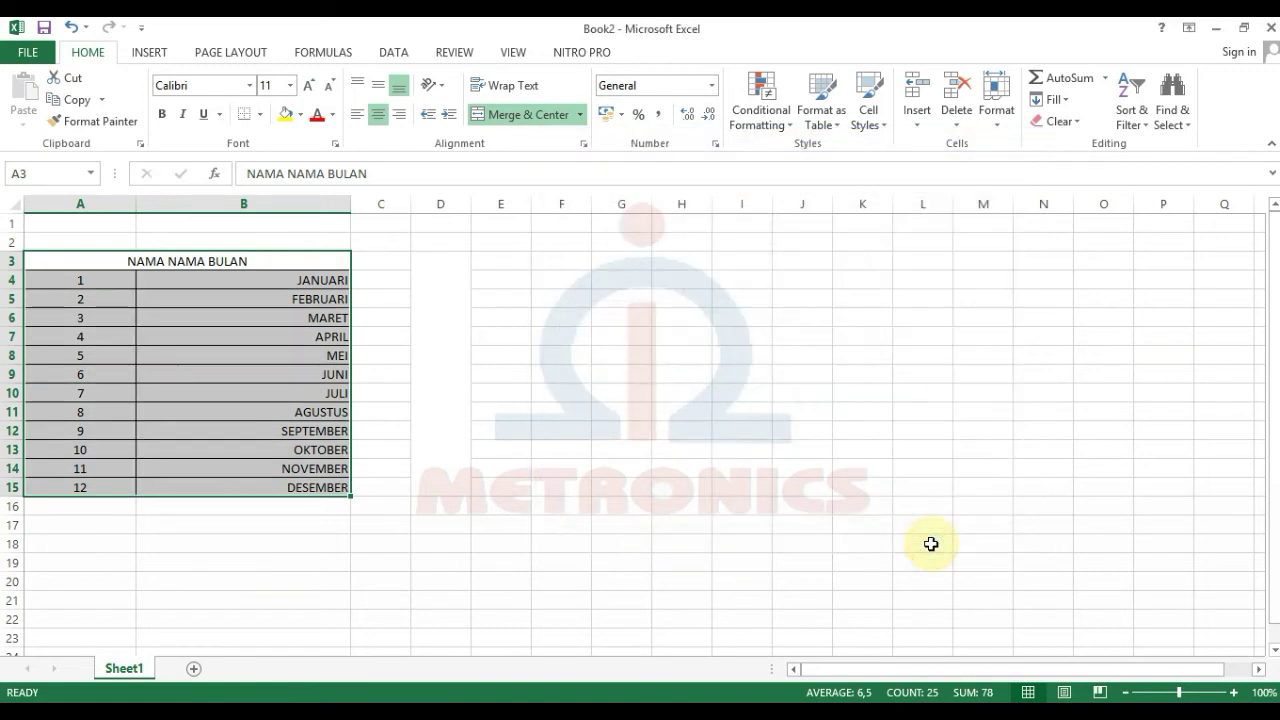
{"action": "left_click_drag", "start_coordinate": [440, 261], "coordinate": [440, 487]}
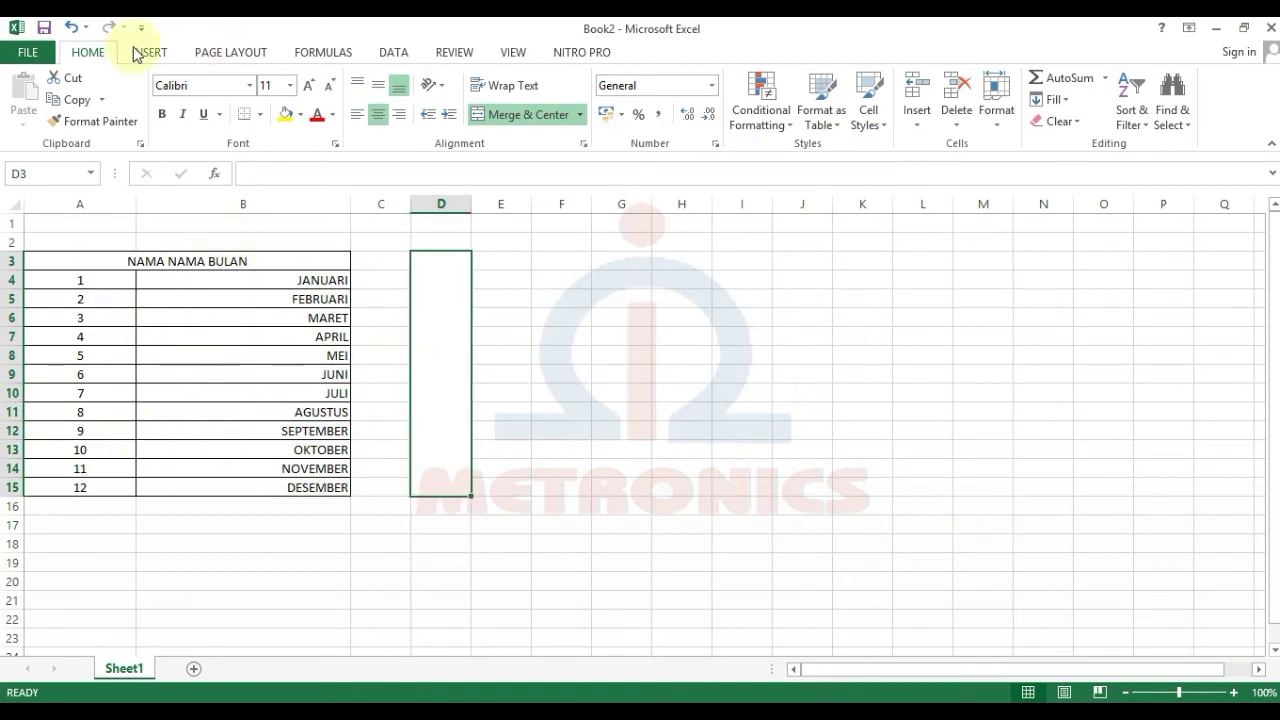
Step: Undo the borders and apply All Borders to A3:B15 instead
{"action": "left_click", "coordinate": [72, 30]}
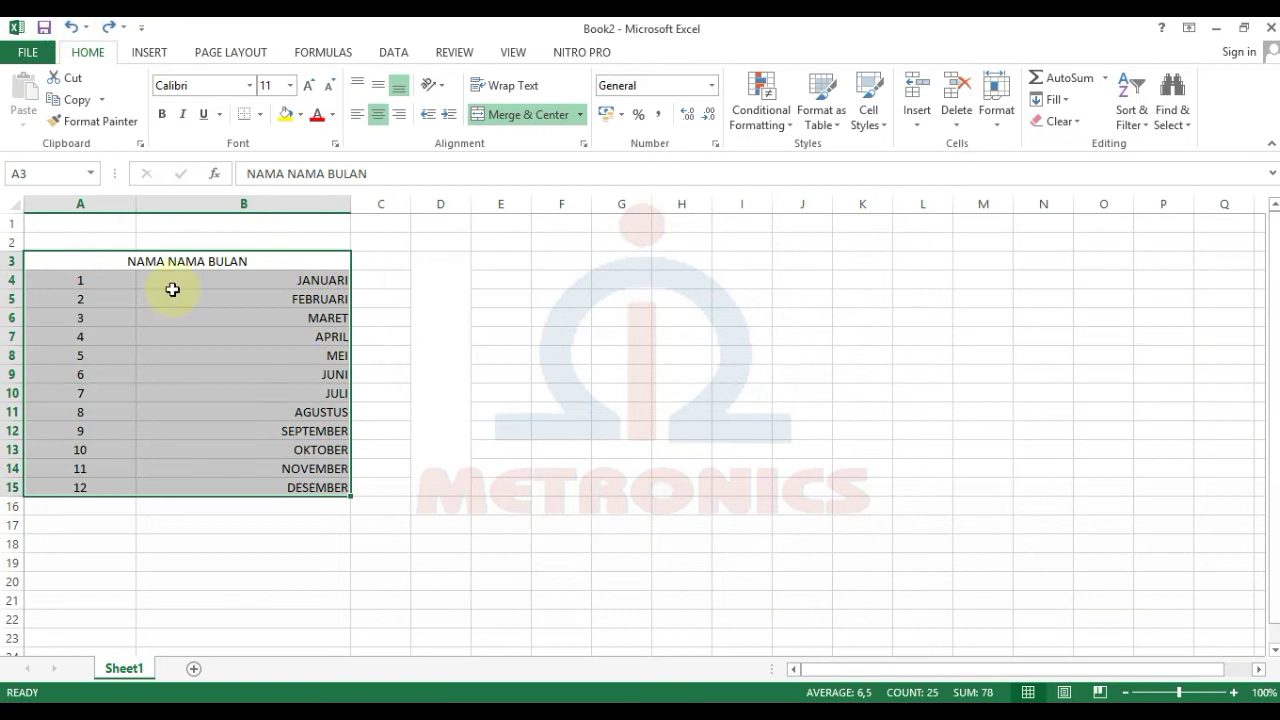
{"action": "left_click_drag", "start_coordinate": [88, 263], "coordinate": [220, 481]}
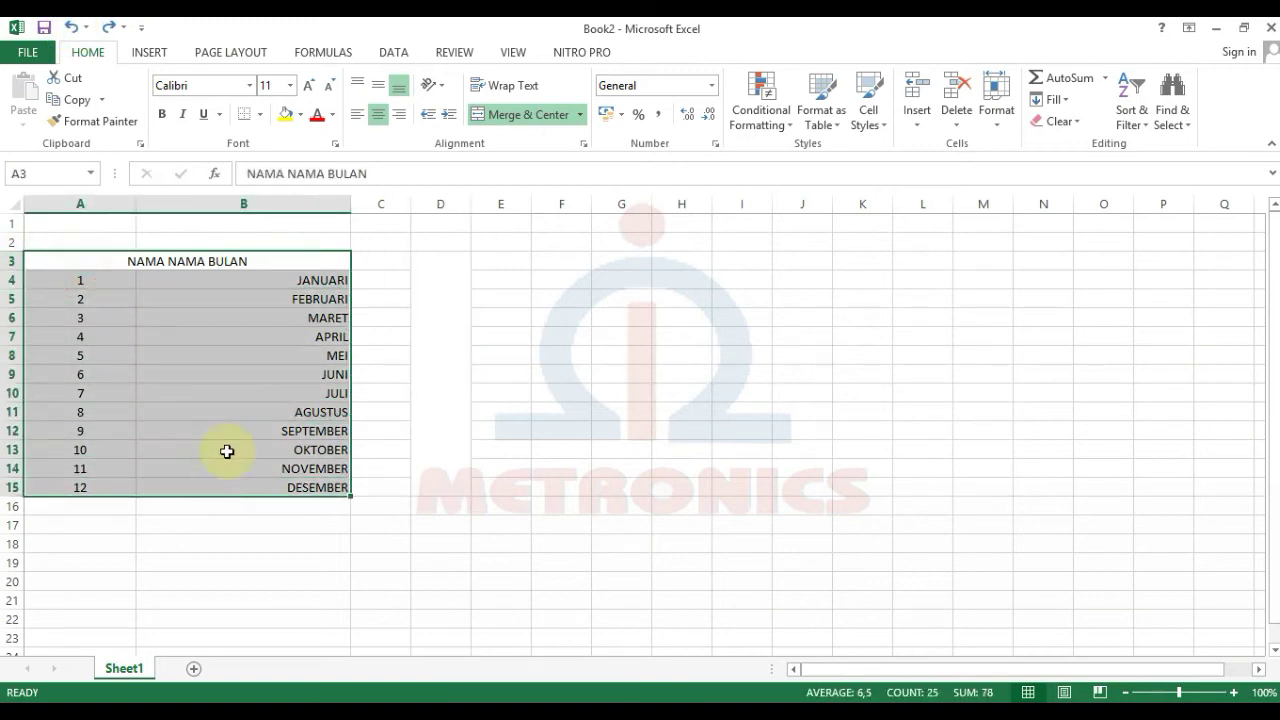
{"action": "left_click", "coordinate": [260, 115]}
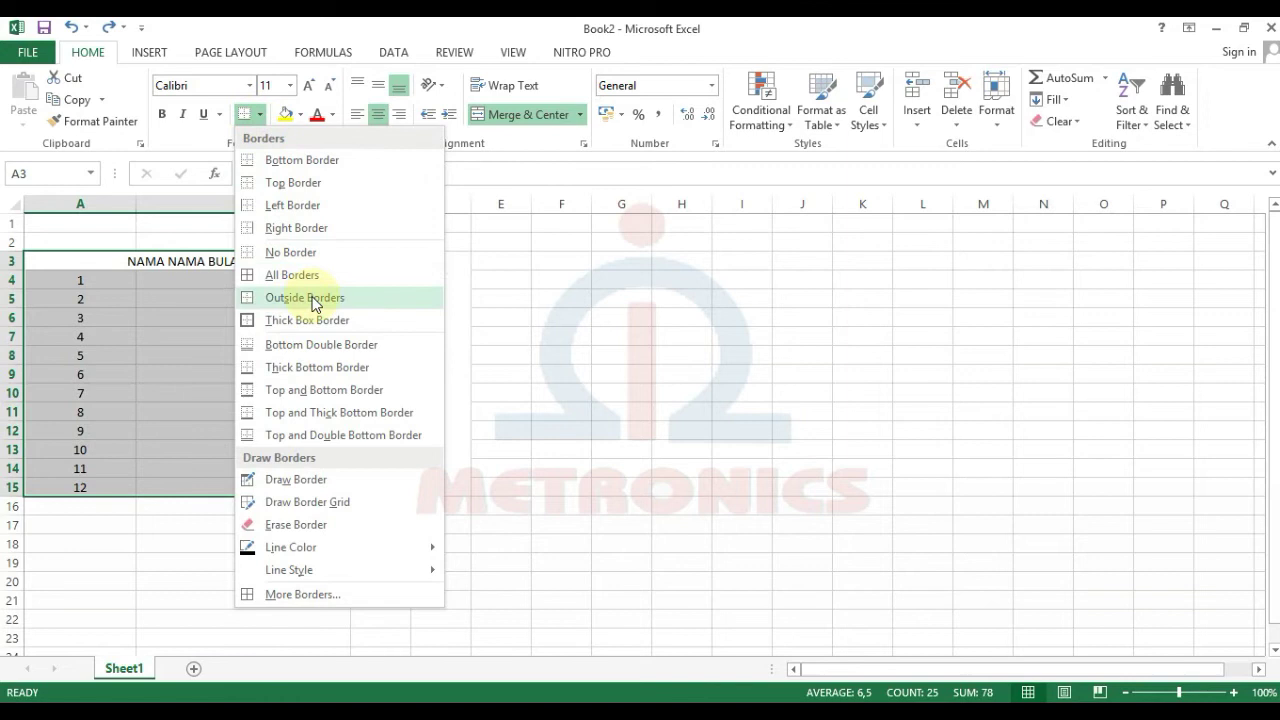
{"action": "left_click", "coordinate": [300, 275]}
{"action": "left_click", "coordinate": [682, 412]}
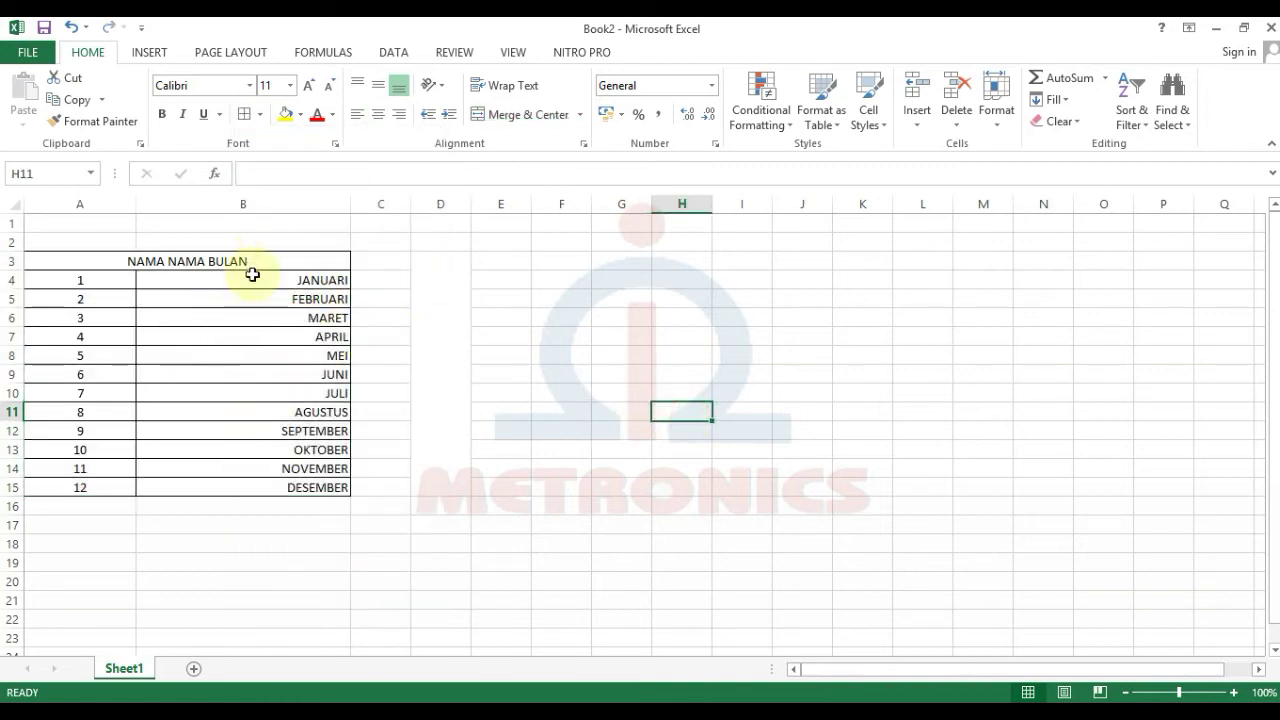
Step: Check the bordered month cells and widen column C for the prices
{"action": "left_click", "coordinate": [277, 482]}
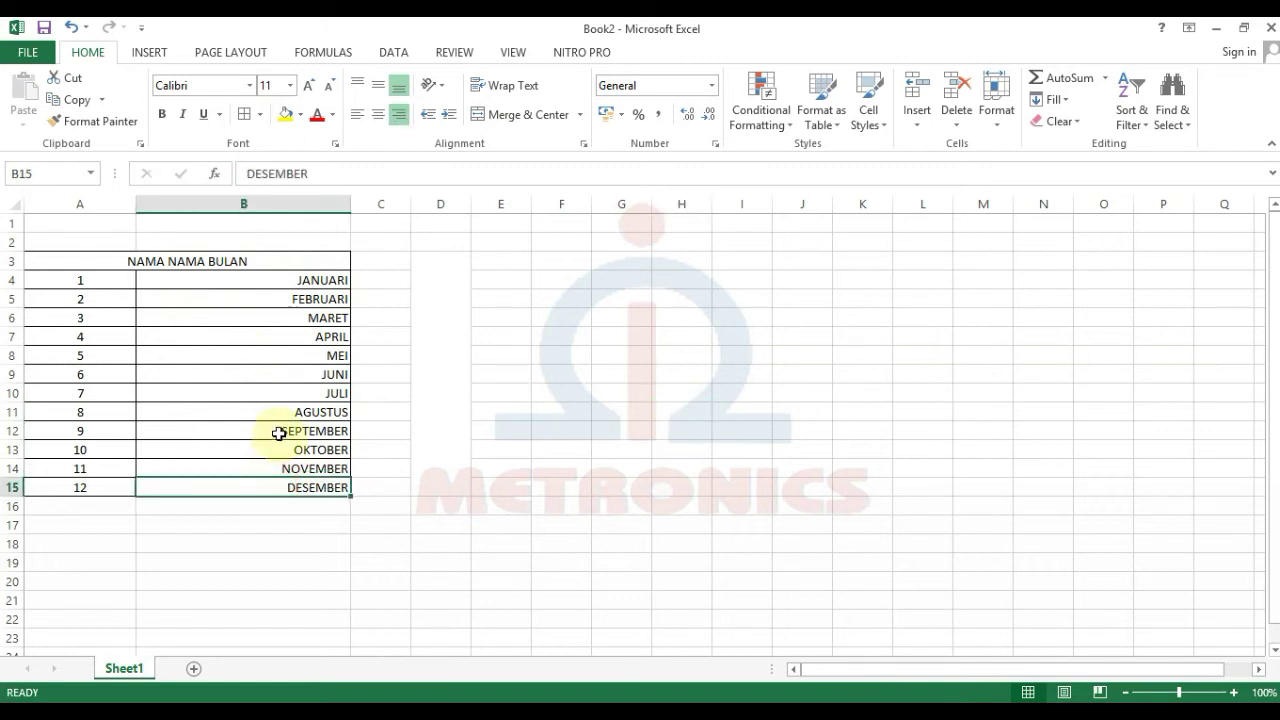
{"action": "left_click", "coordinate": [177, 425]}
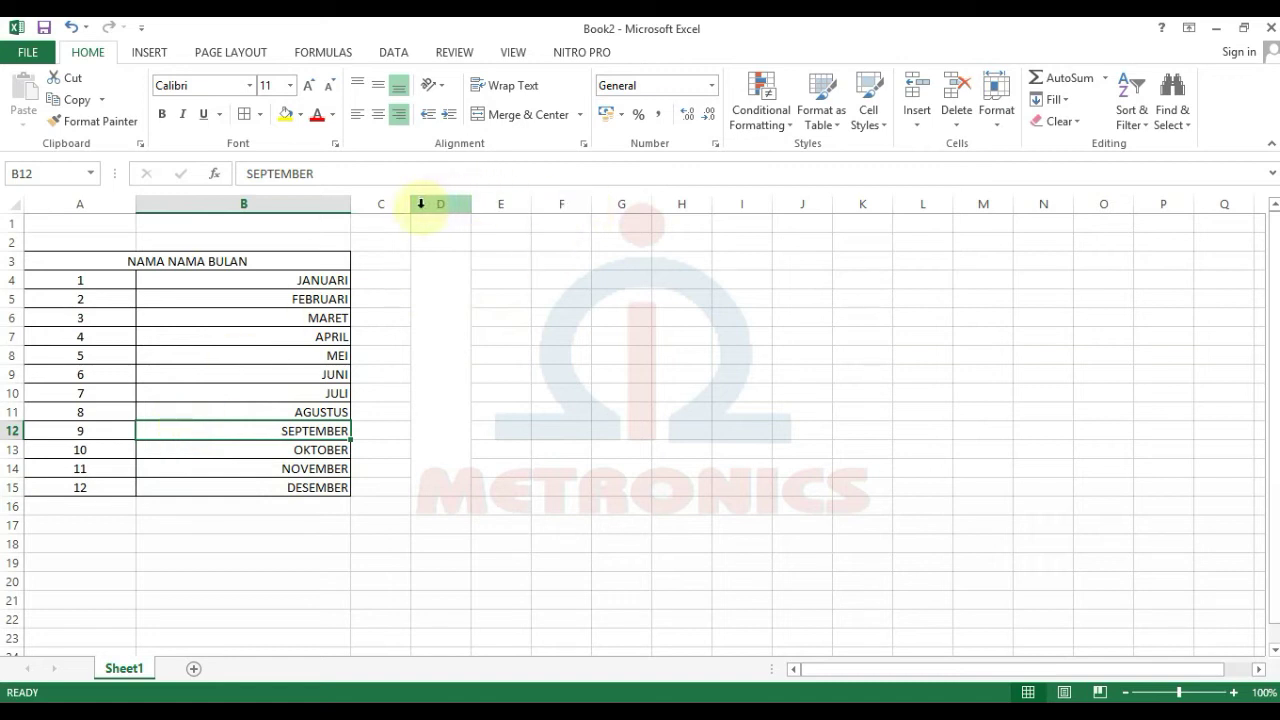
{"action": "left_click_drag", "start_coordinate": [410, 206], "coordinate": [558, 208]}
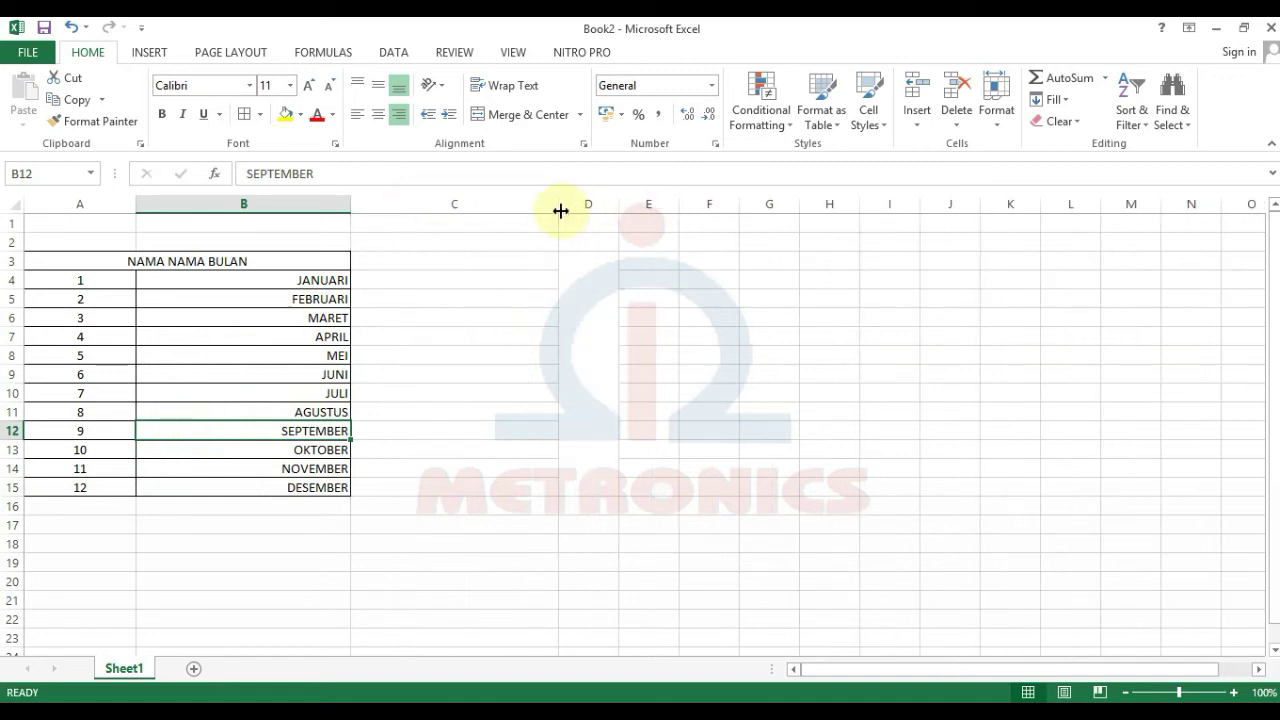
Step: Enter the heading HARGA BERAS in C3 and begin typing 100000 in C4
{"action": "left_click", "coordinate": [440, 260]}
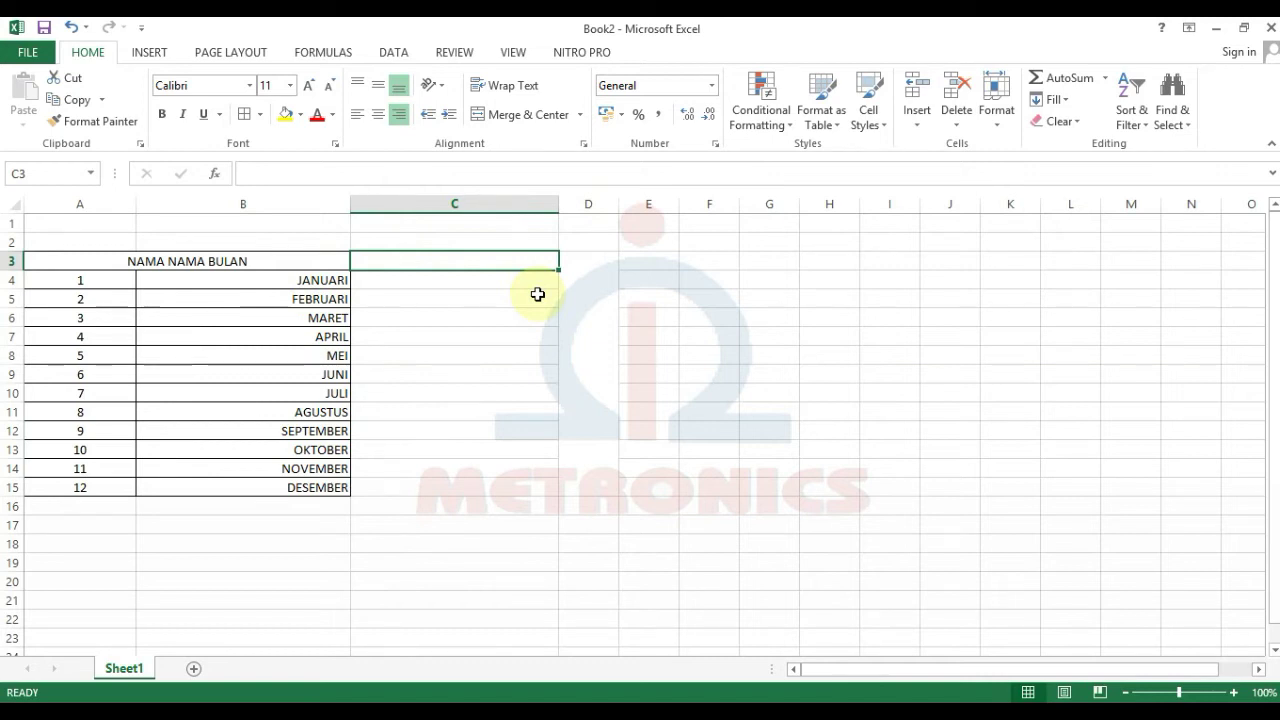
{"action": "type", "text": "HARG"}
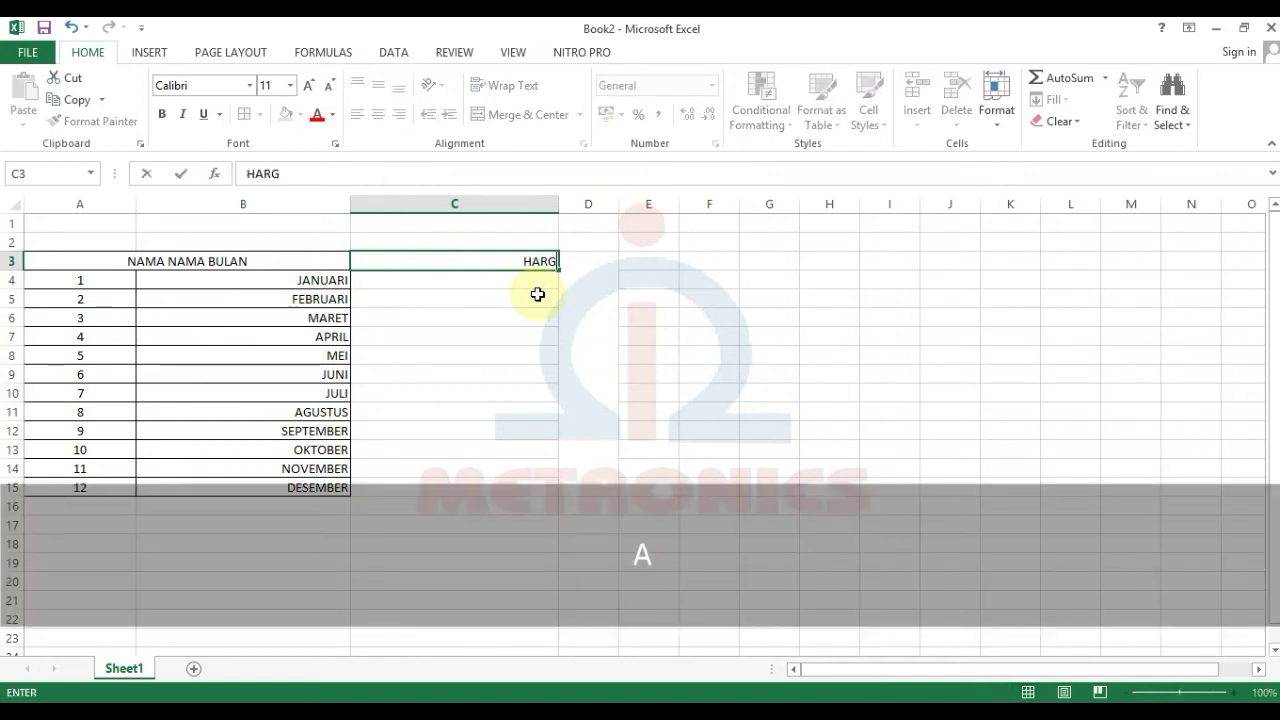
{"action": "type", "text": "A BERAS"}
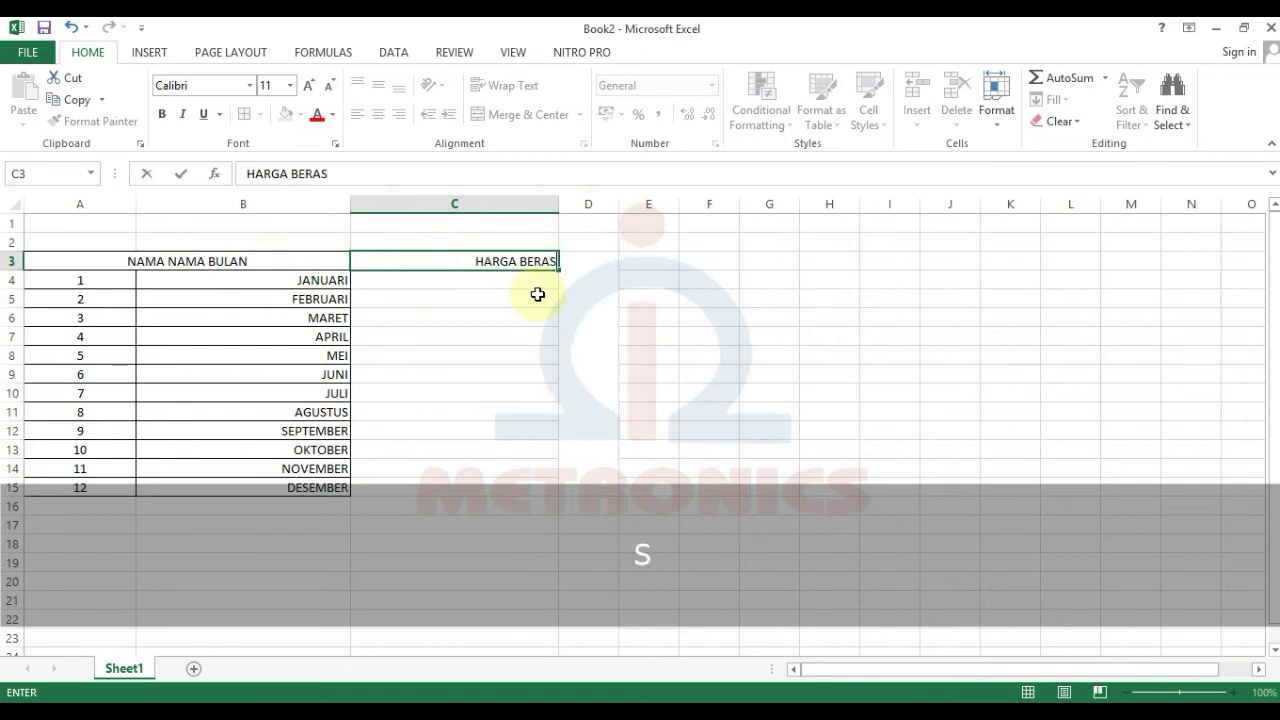
{"action": "key", "text": "Return"}
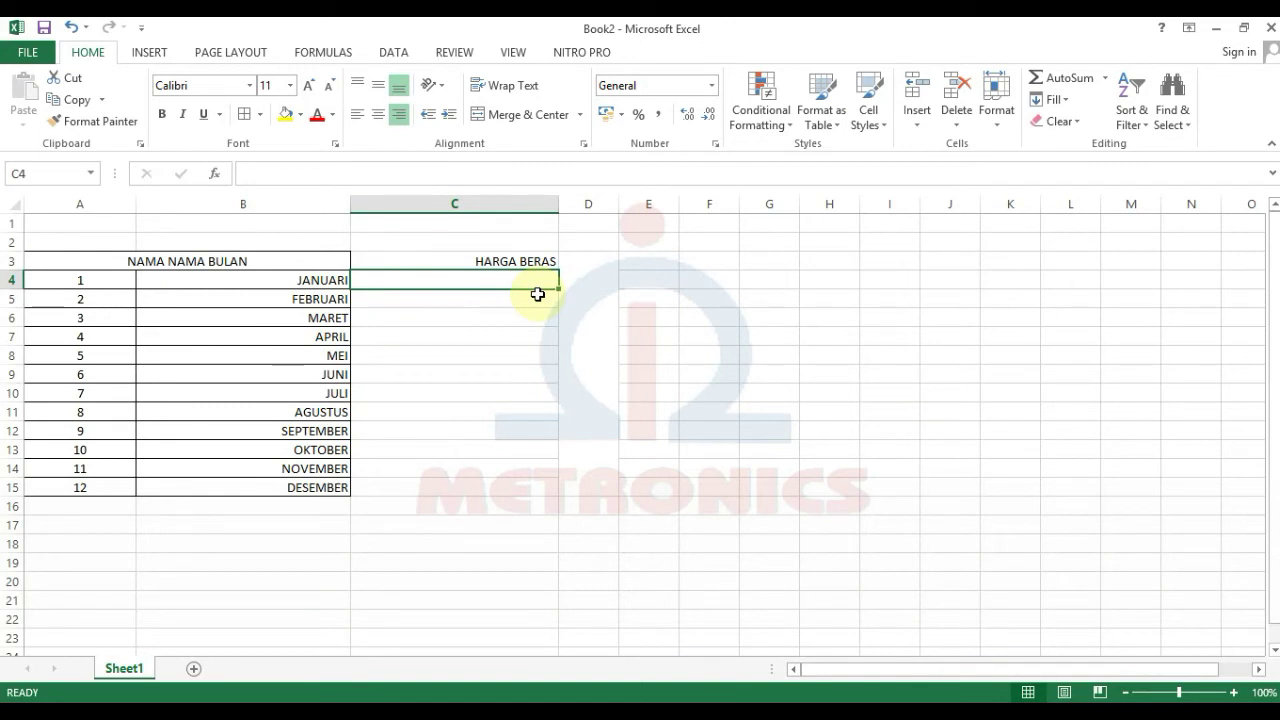
{"action": "type", "text": "100000"}
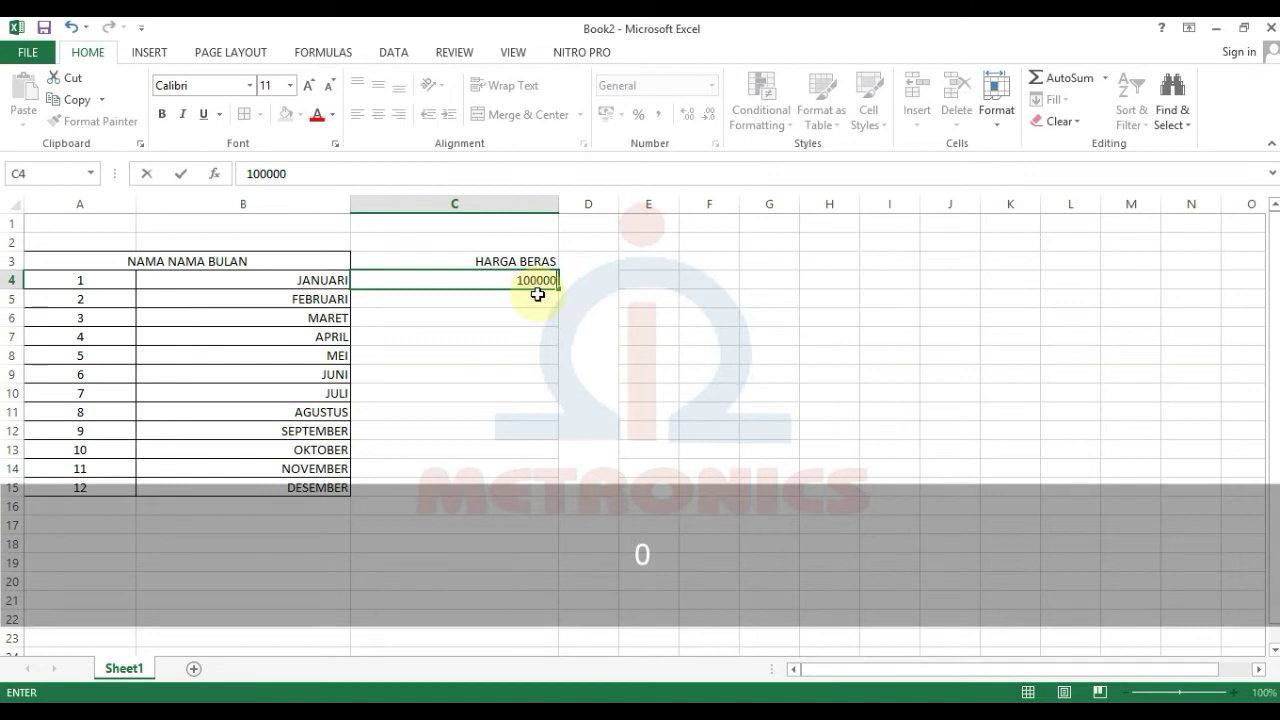
Step: Enter 100000, 110000, 120000, 130000 in C4:C7 and fill the series down to 210000 in C15
{"action": "key", "text": "Return"}
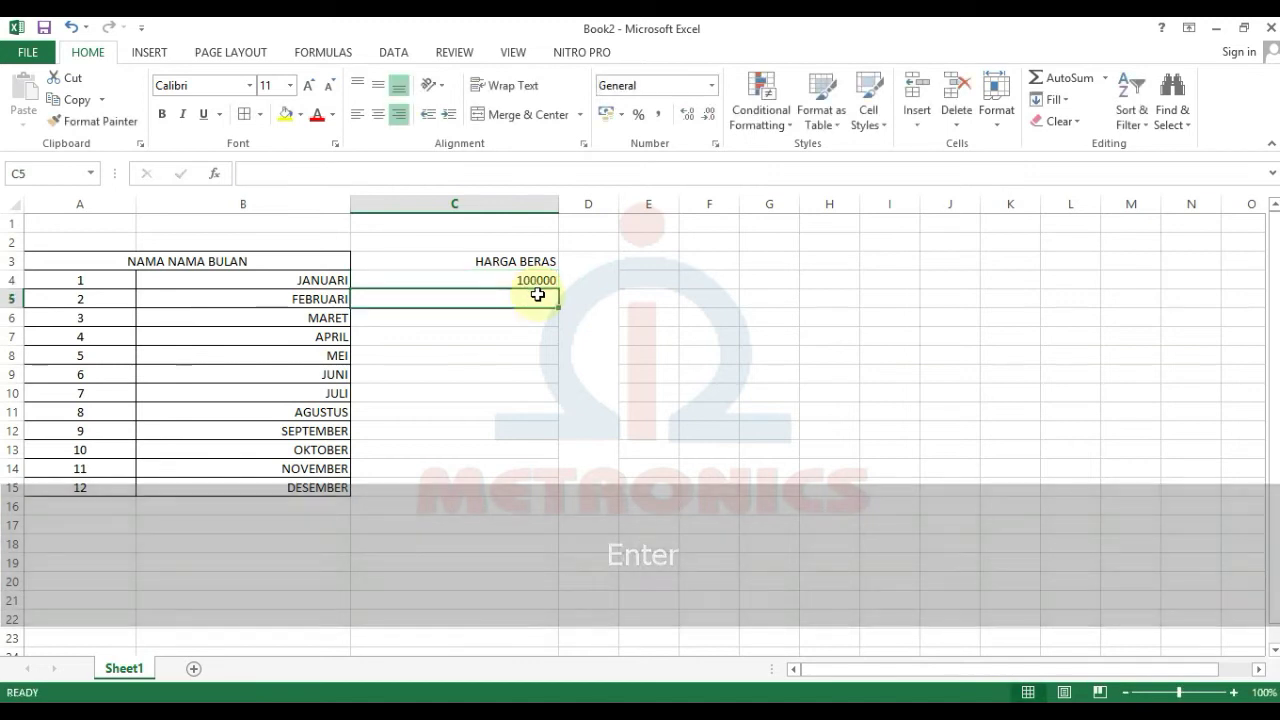
{"action": "type", "text": "11000"}
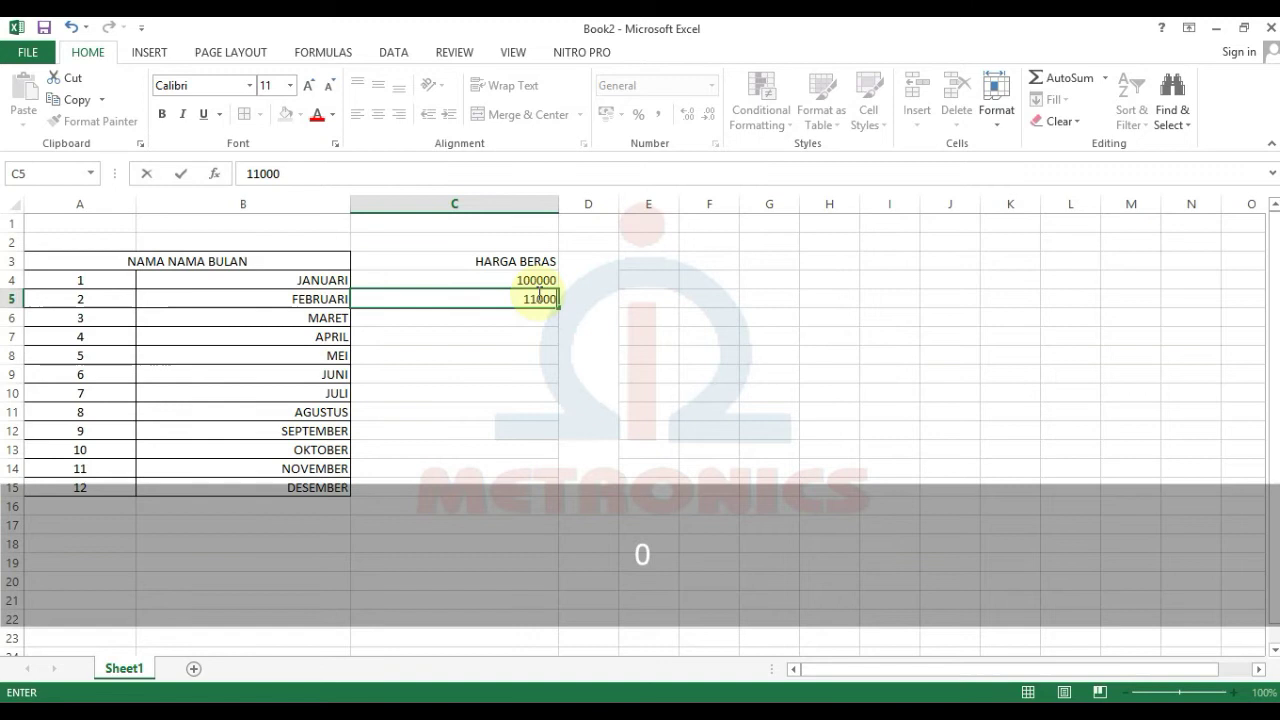
{"action": "type", "text": "0"}
{"action": "key", "text": "Return"}
{"action": "type", "text": "12"}
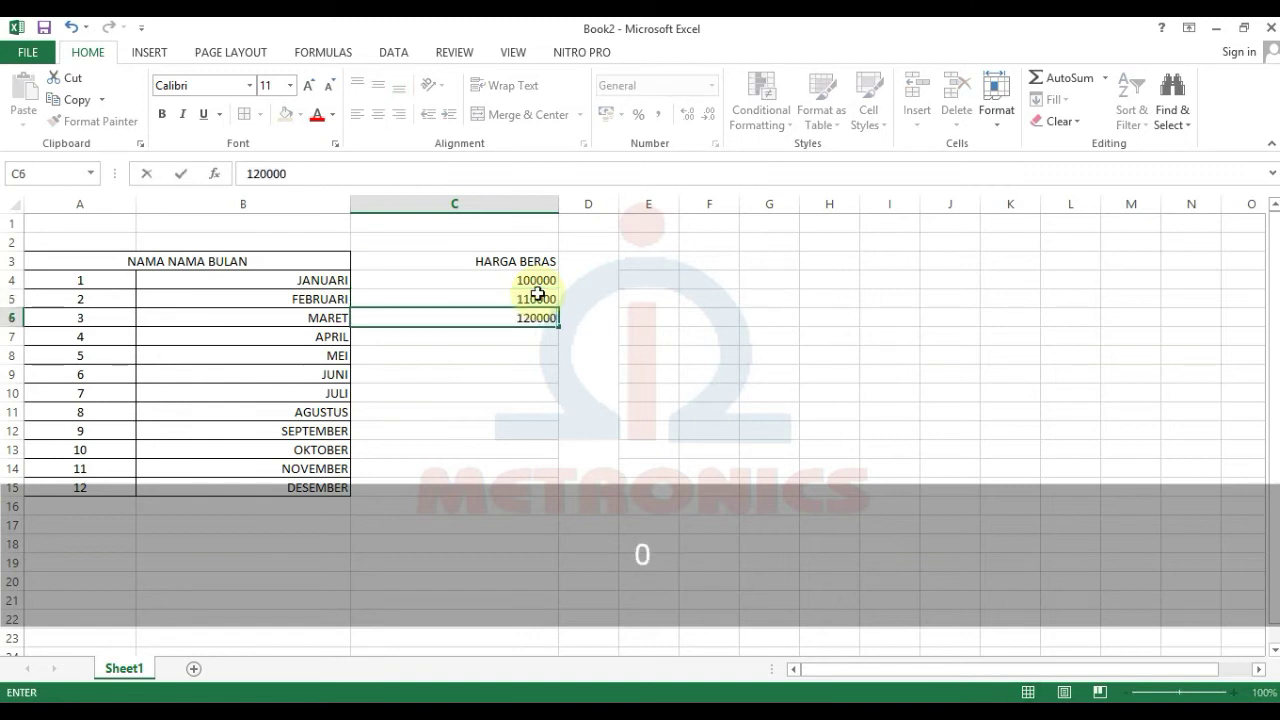
{"action": "key", "text": "Return"}
{"action": "type", "text": "130000"}
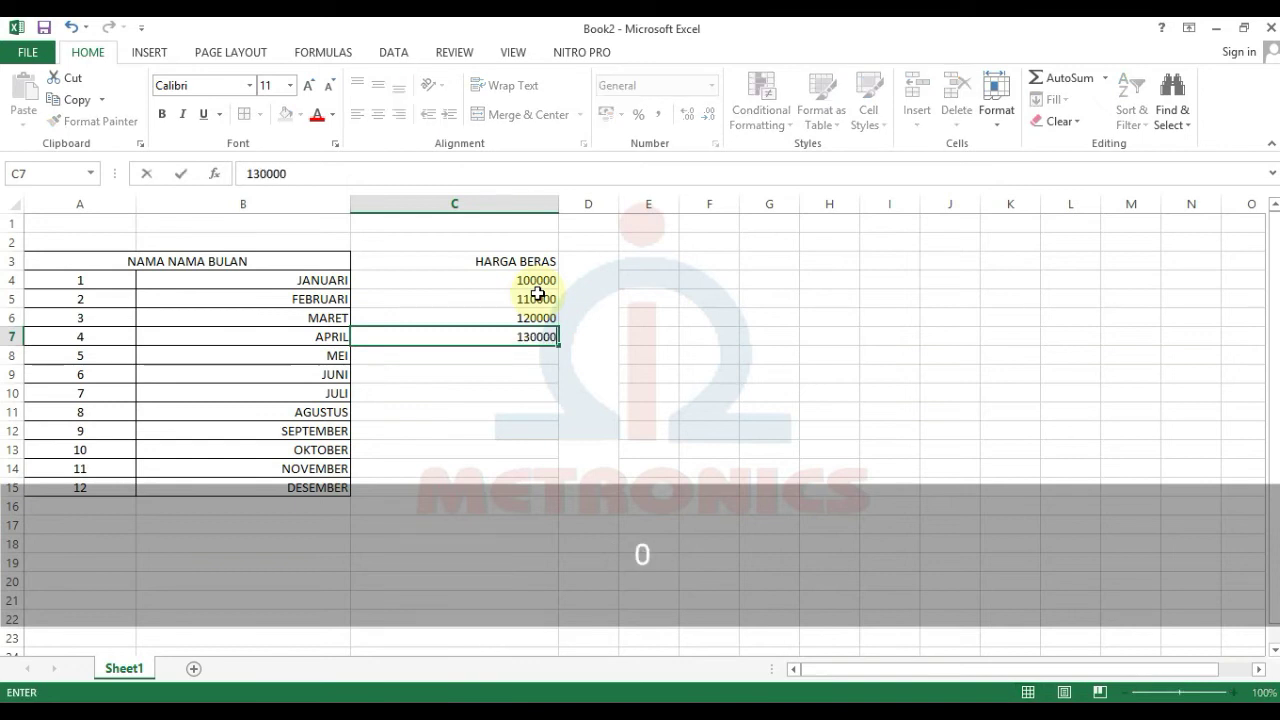
{"action": "key", "text": "Return"}
{"action": "left_click_drag", "start_coordinate": [534, 319], "coordinate": [543, 500]}
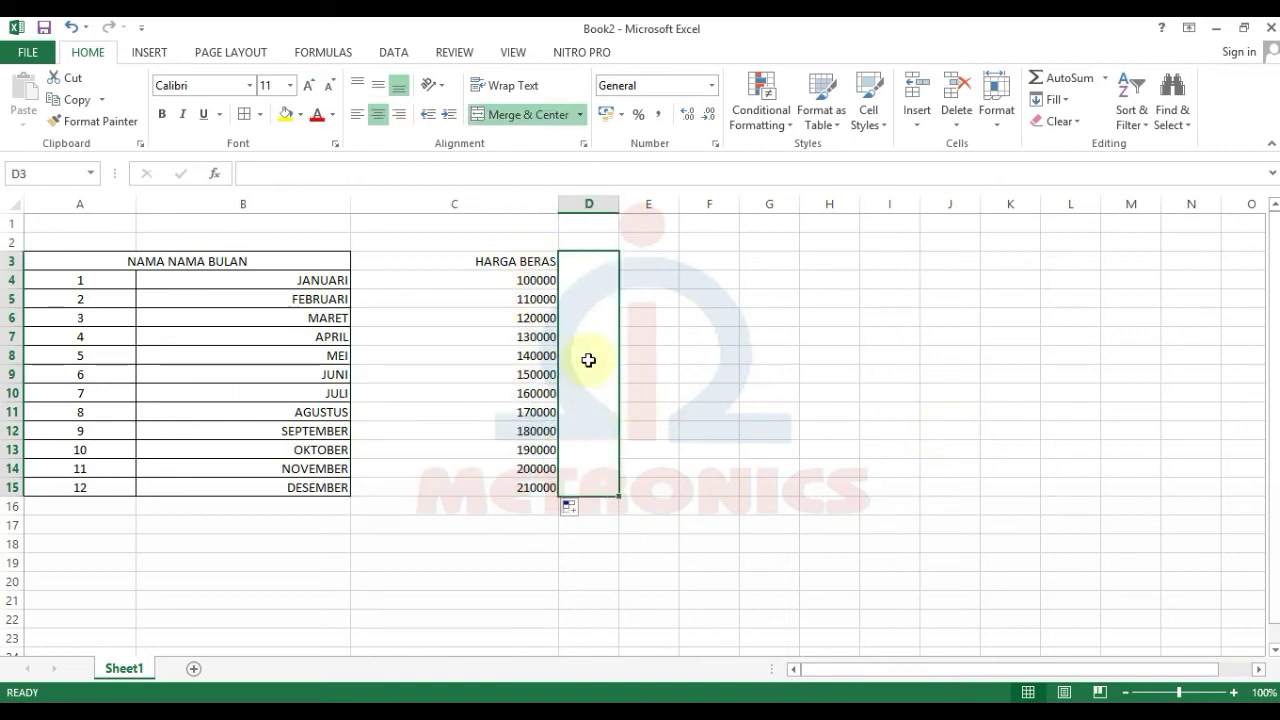
{"action": "left_click", "coordinate": [515, 280]}
{"action": "left_click", "coordinate": [748, 352]}
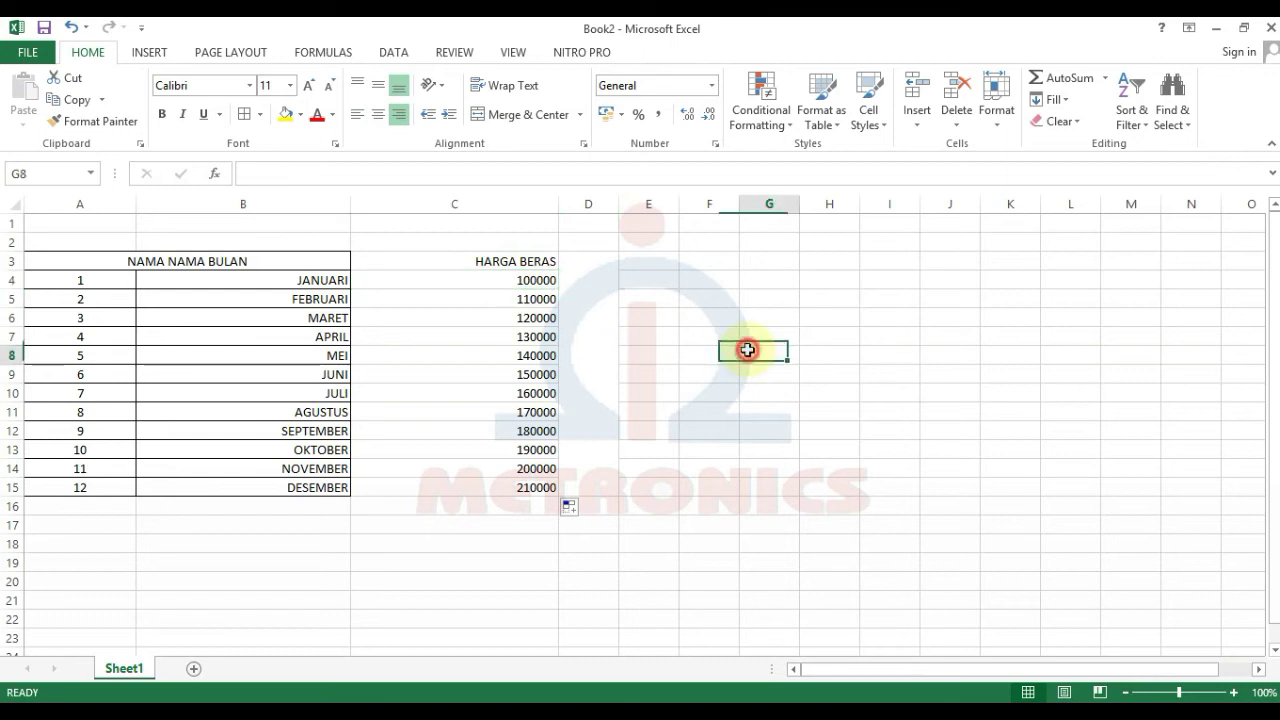
{"action": "left_click_drag", "start_coordinate": [488, 280], "coordinate": [520, 487]}
{"action": "left_click", "coordinate": [829, 487]}
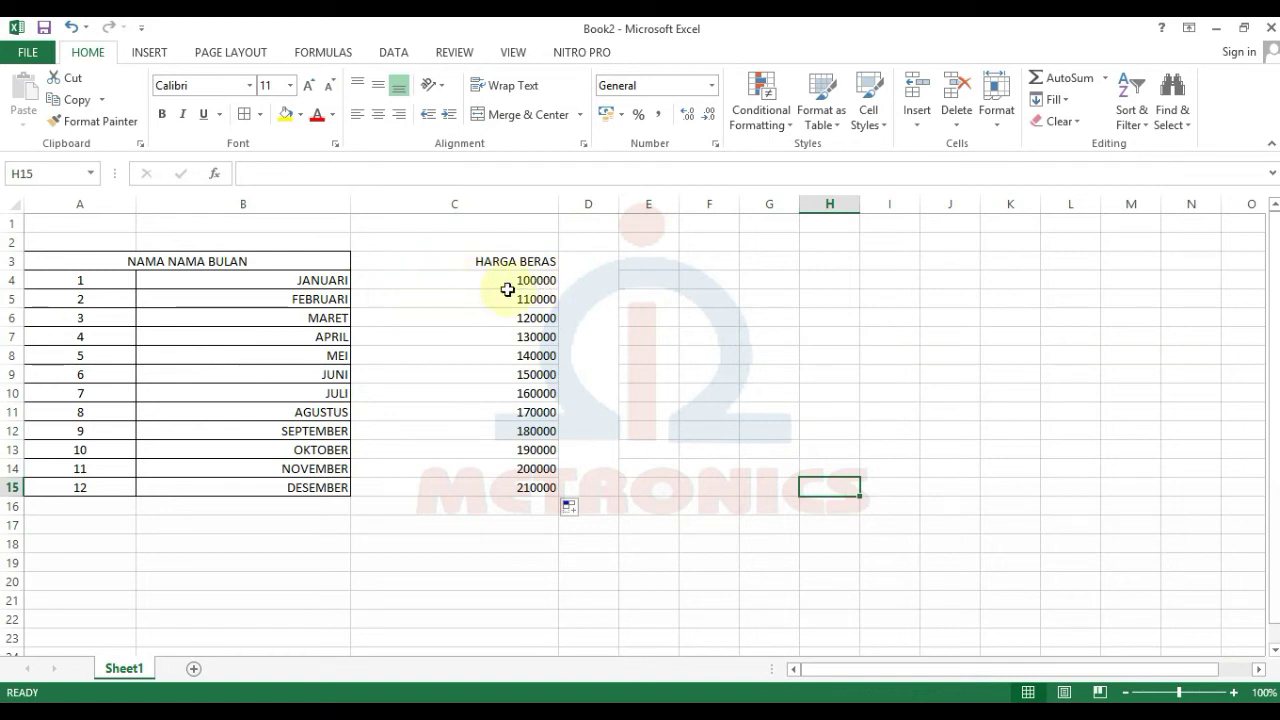
{"action": "left_click_drag", "start_coordinate": [496, 281], "coordinate": [517, 486]}
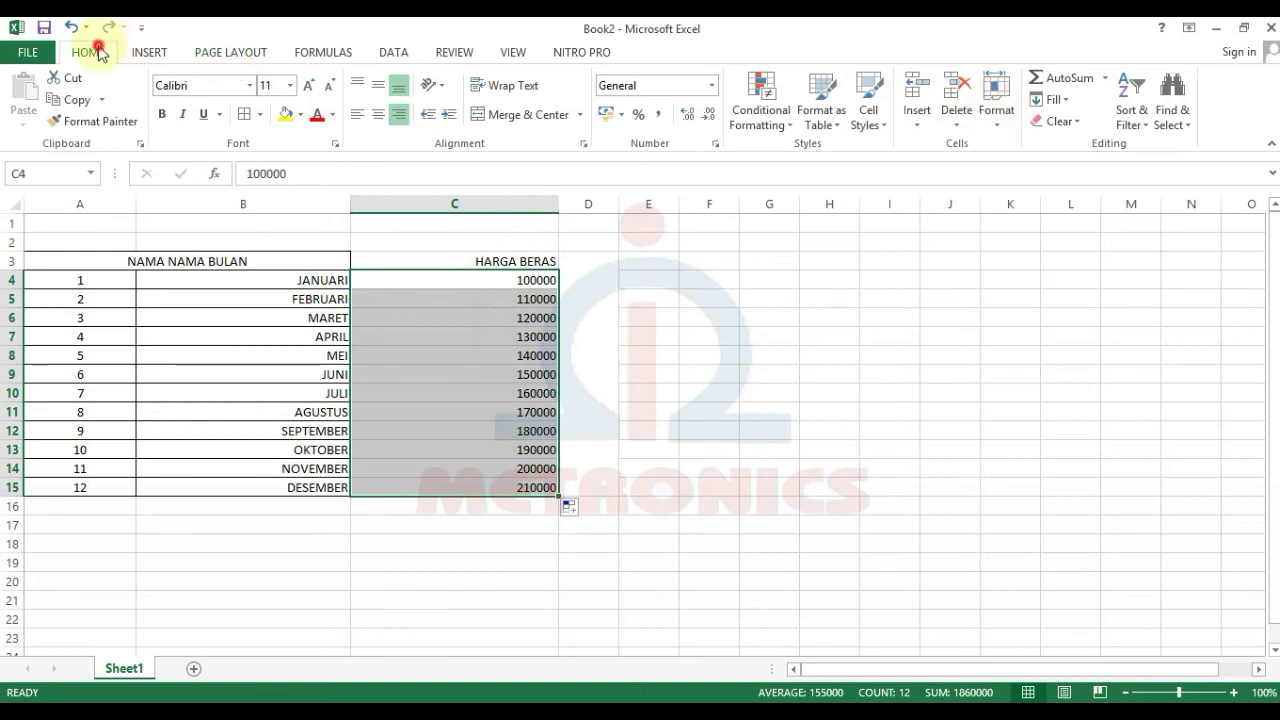
Step: Open Format Cells for the prices and choose the Accounting number format
{"action": "left_click", "coordinate": [996, 108]}
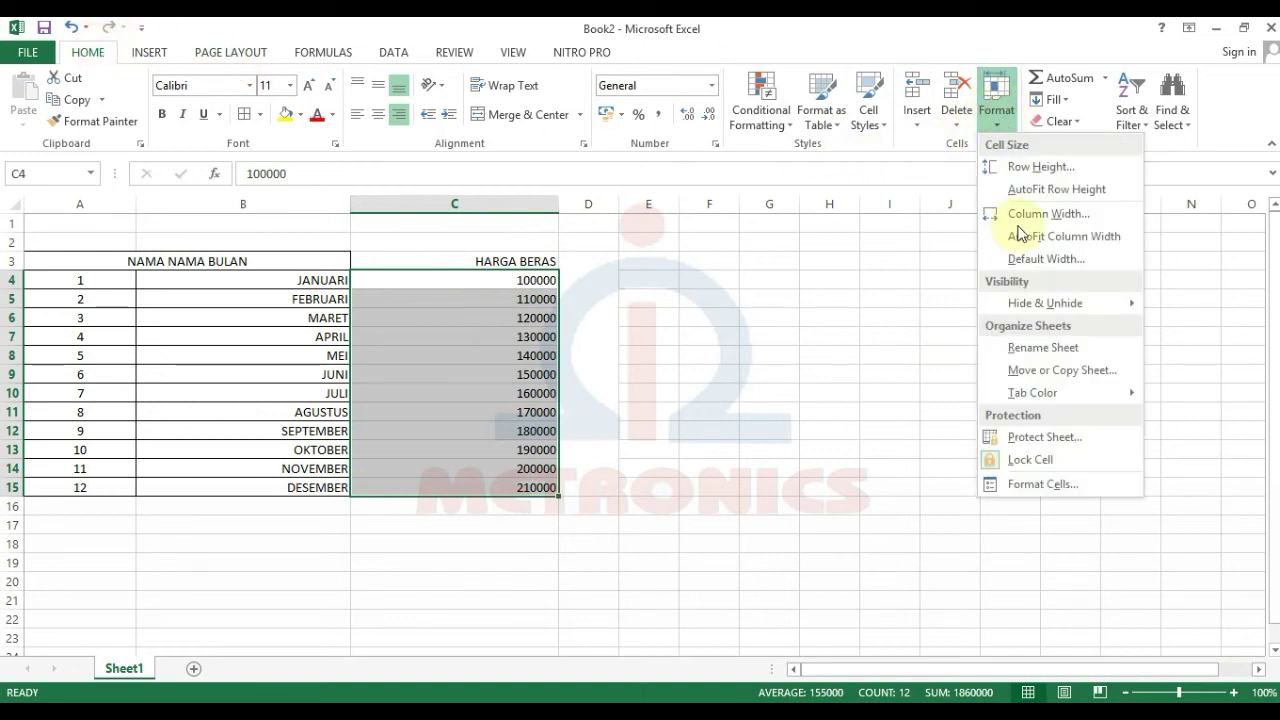
{"action": "left_click", "coordinate": [1059, 486]}
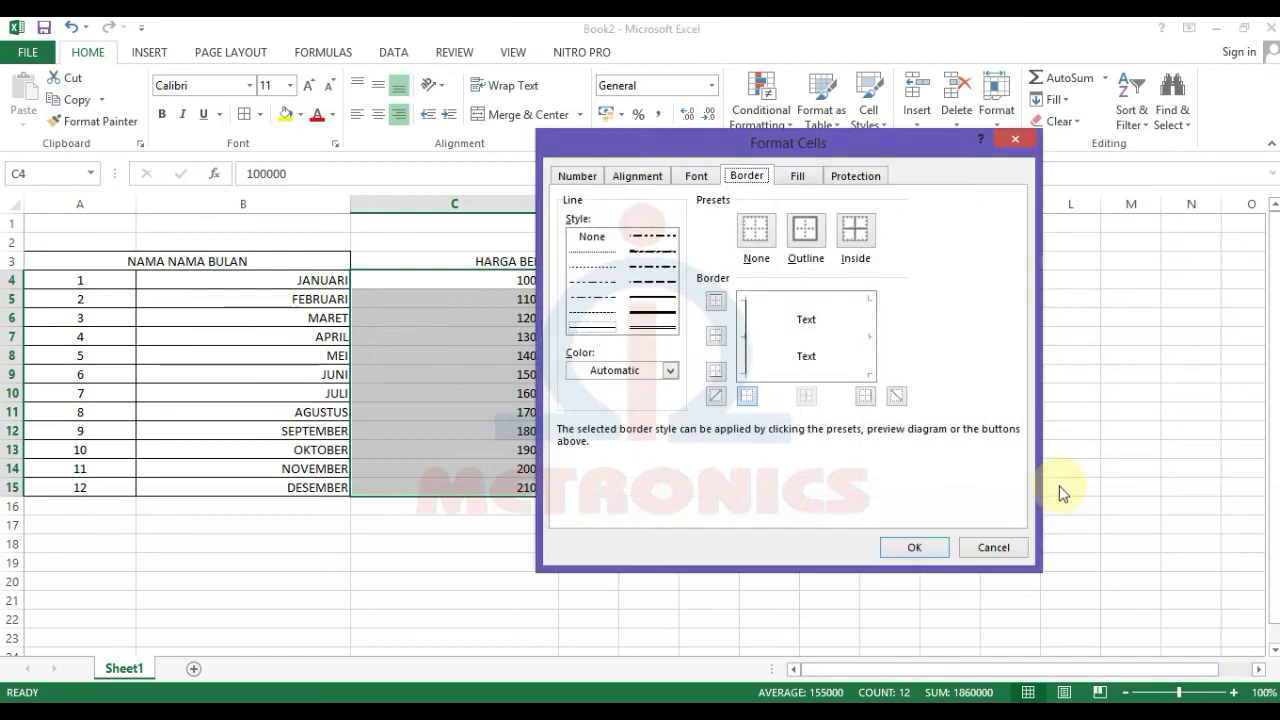
{"action": "left_click", "coordinate": [578, 177]}
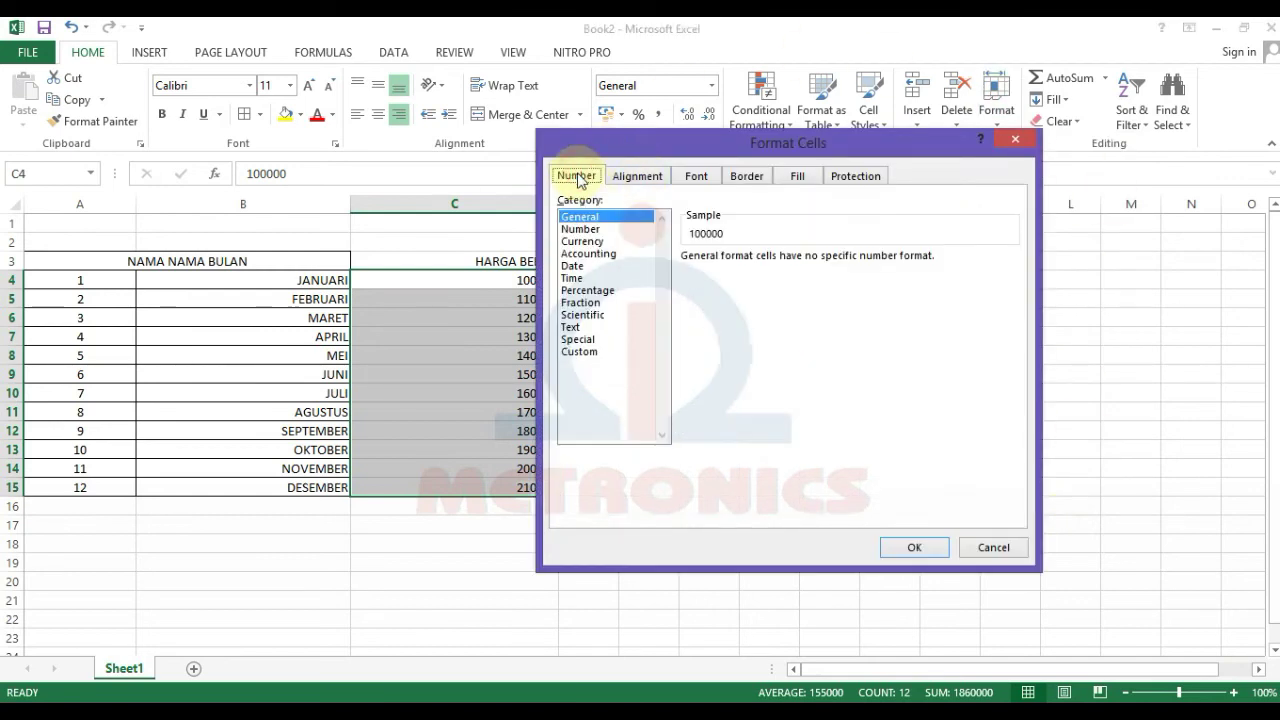
{"action": "left_click_drag", "start_coordinate": [663, 150], "coordinate": [803, 156]}
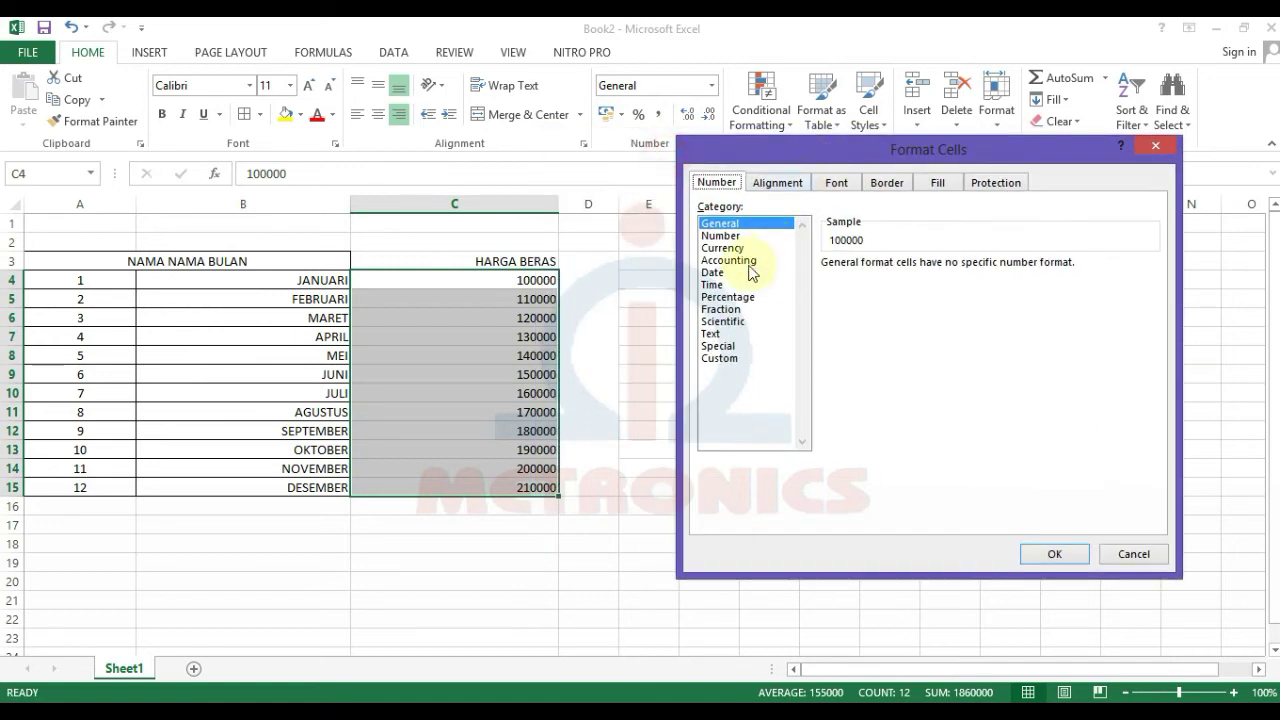
{"action": "left_click", "coordinate": [729, 261]}
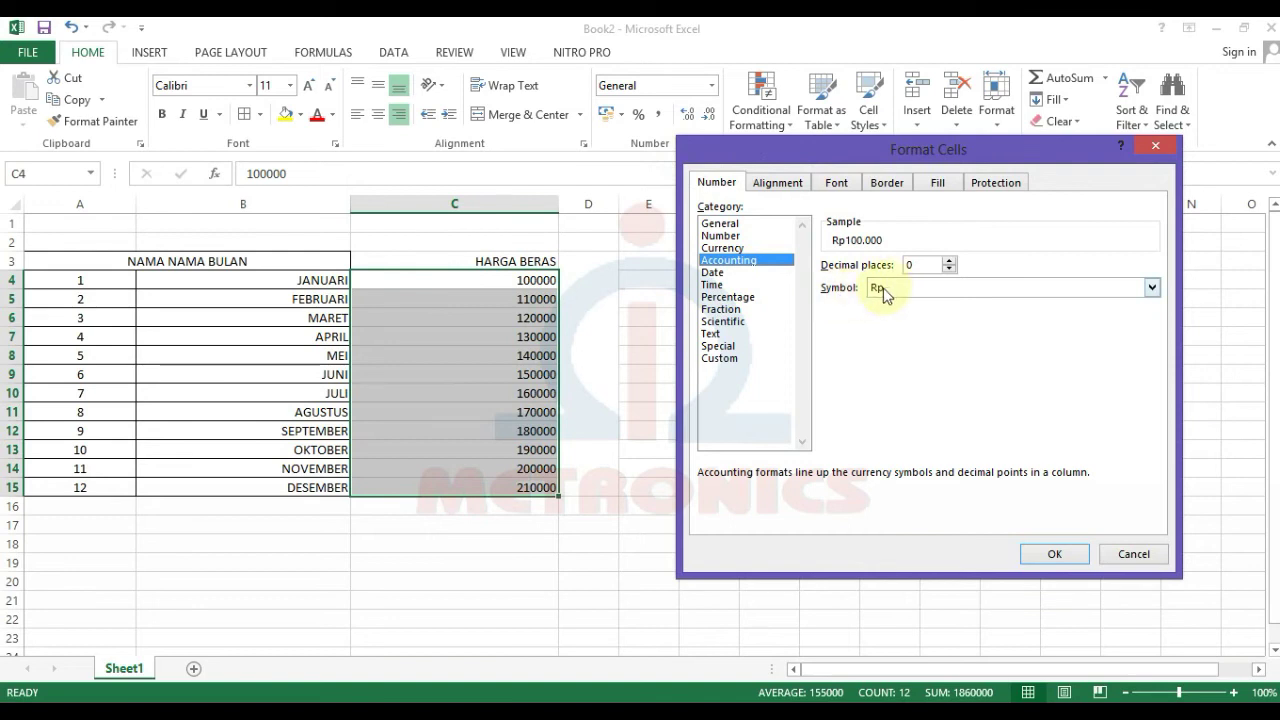
Step: Pick Rp Indonesian as the Accounting currency symbol
{"action": "left_click", "coordinate": [910, 289]}
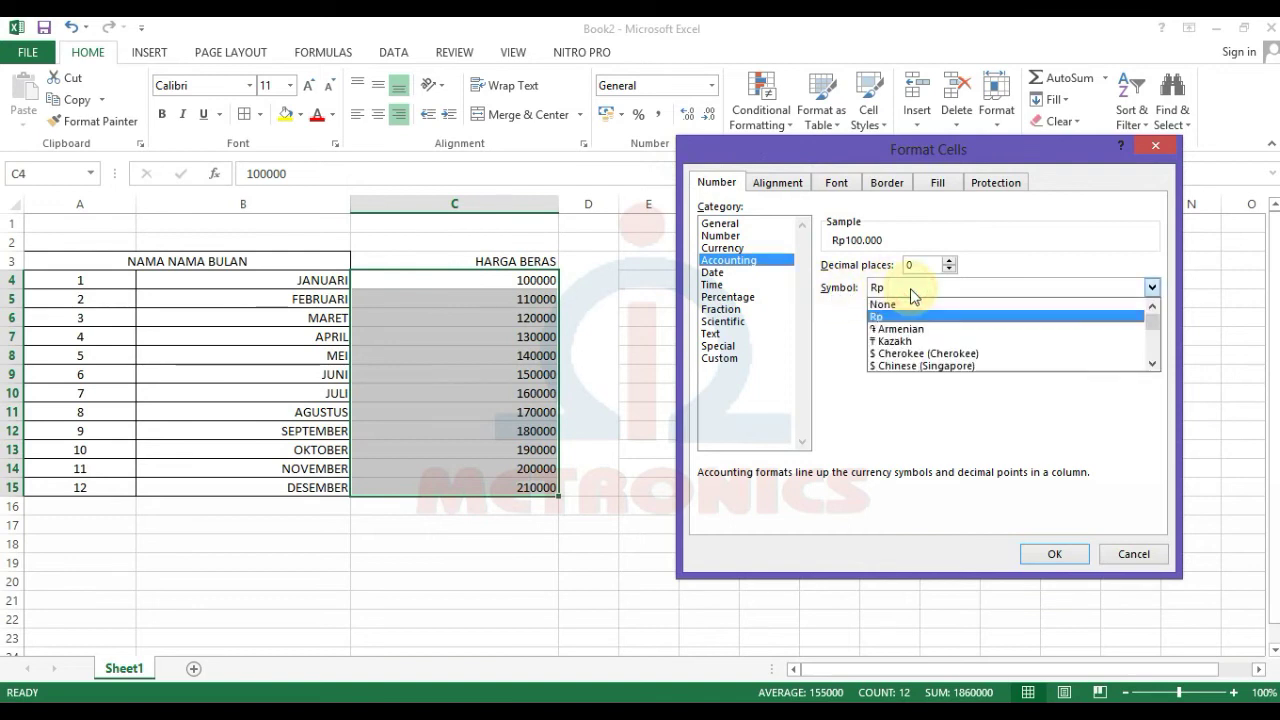
{"action": "scroll", "coordinate": [1155, 336], "scroll_direction": "down", "scroll_amount": 3}
{"action": "scroll", "coordinate": [1155, 336], "scroll_direction": "up", "scroll_amount": 2}
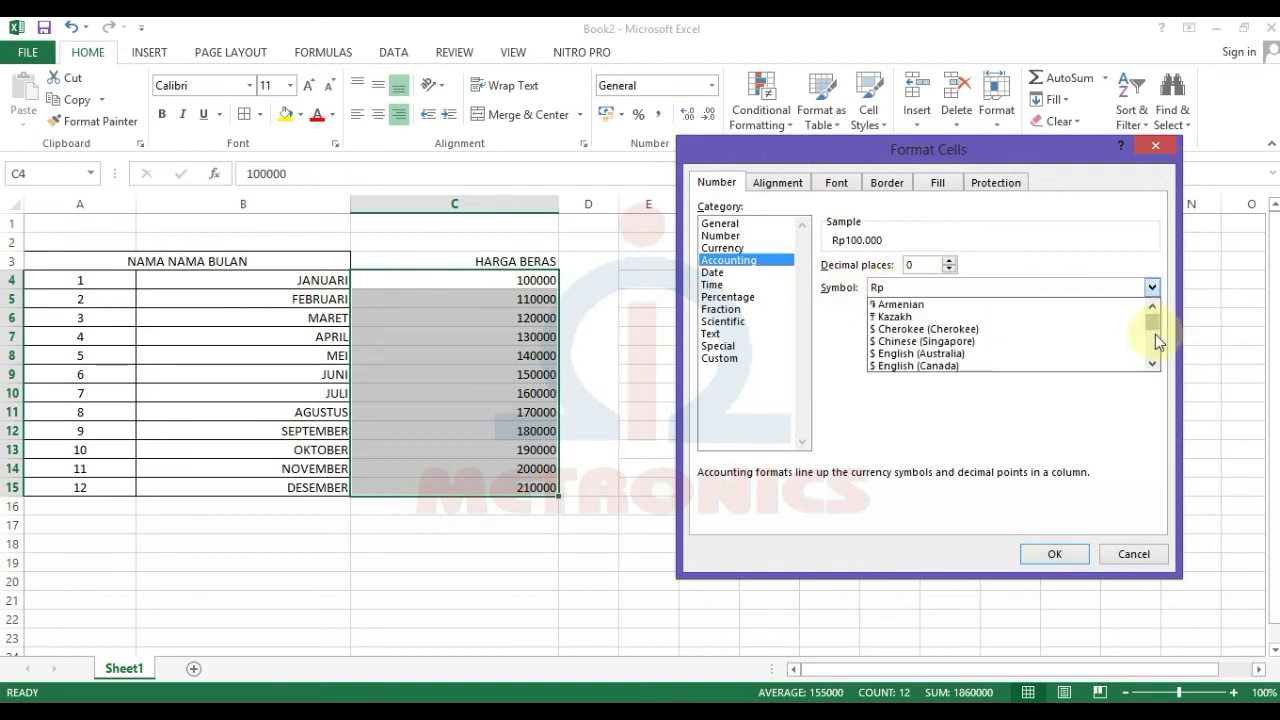
{"action": "scroll", "coordinate": [1155, 334], "scroll_direction": "up", "scroll_amount": 1}
{"action": "scroll", "coordinate": [1087, 337], "scroll_direction": "down", "scroll_amount": 5}
{"action": "scroll", "coordinate": [1043, 371], "scroll_direction": "down", "scroll_amount": 10}
{"action": "scroll", "coordinate": [1035, 368], "scroll_direction": "down", "scroll_amount": 12}
{"action": "scroll", "coordinate": [1025, 364], "scroll_direction": "down", "scroll_amount": 12}
{"action": "scroll", "coordinate": [1025, 360], "scroll_direction": "down", "scroll_amount": 7}
{"action": "scroll", "coordinate": [1025, 360], "scroll_direction": "down", "scroll_amount": 5}
{"action": "scroll", "coordinate": [1025, 360], "scroll_direction": "down", "scroll_amount": 4}
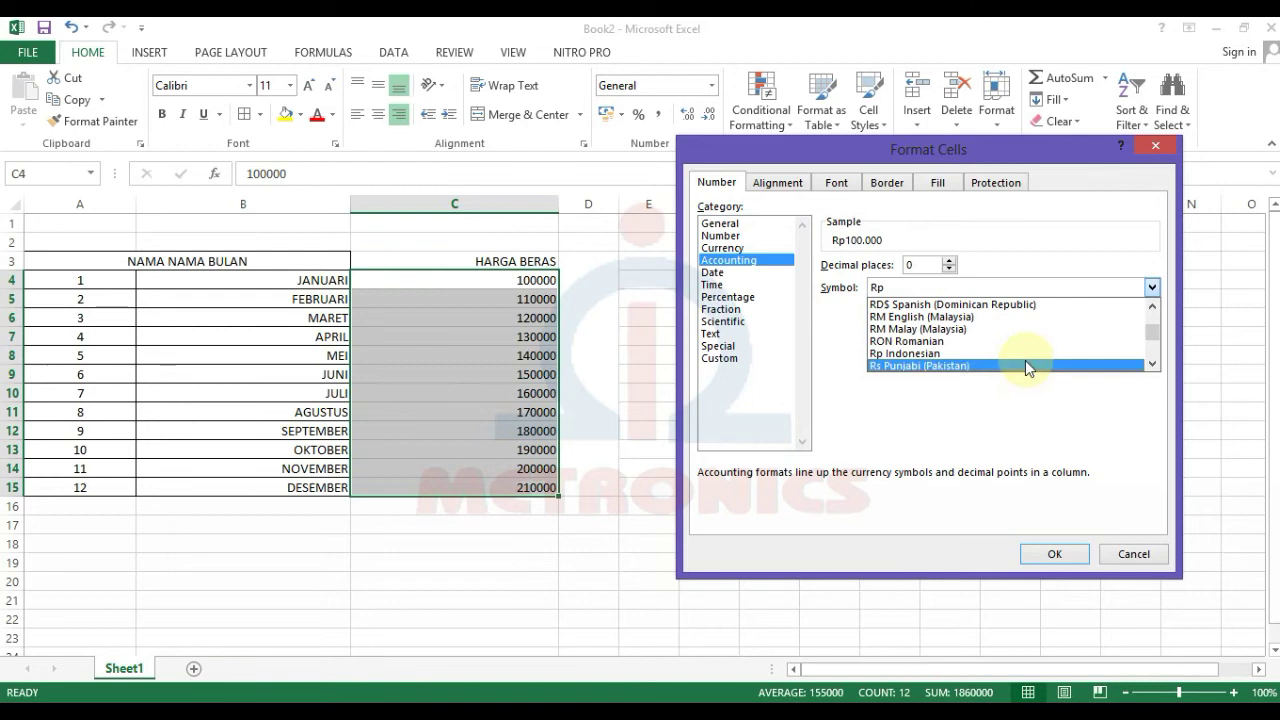
{"action": "scroll", "coordinate": [950, 340], "scroll_direction": "down", "scroll_amount": 2}
{"action": "scroll", "coordinate": [950, 352], "scroll_direction": "down", "scroll_amount": 2}
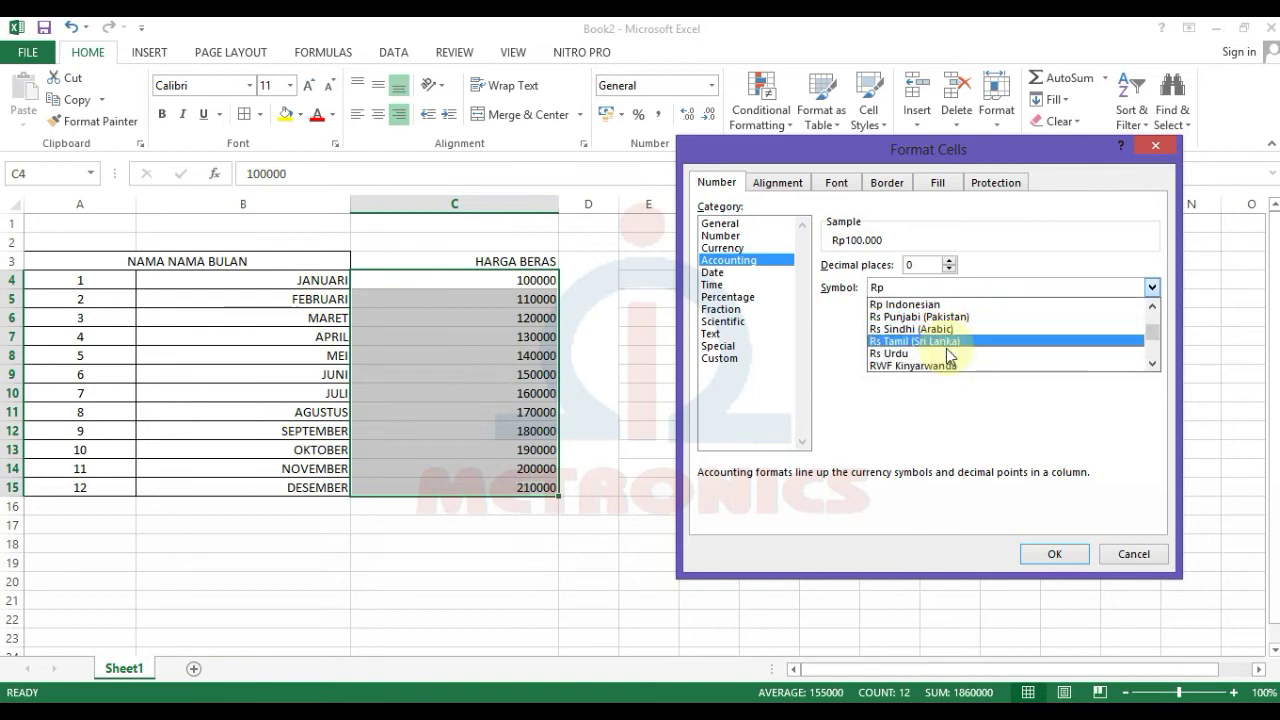
{"action": "scroll", "coordinate": [950, 356], "scroll_direction": "down", "scroll_amount": 3}
{"action": "scroll", "coordinate": [950, 356], "scroll_direction": "up", "scroll_amount": 2}
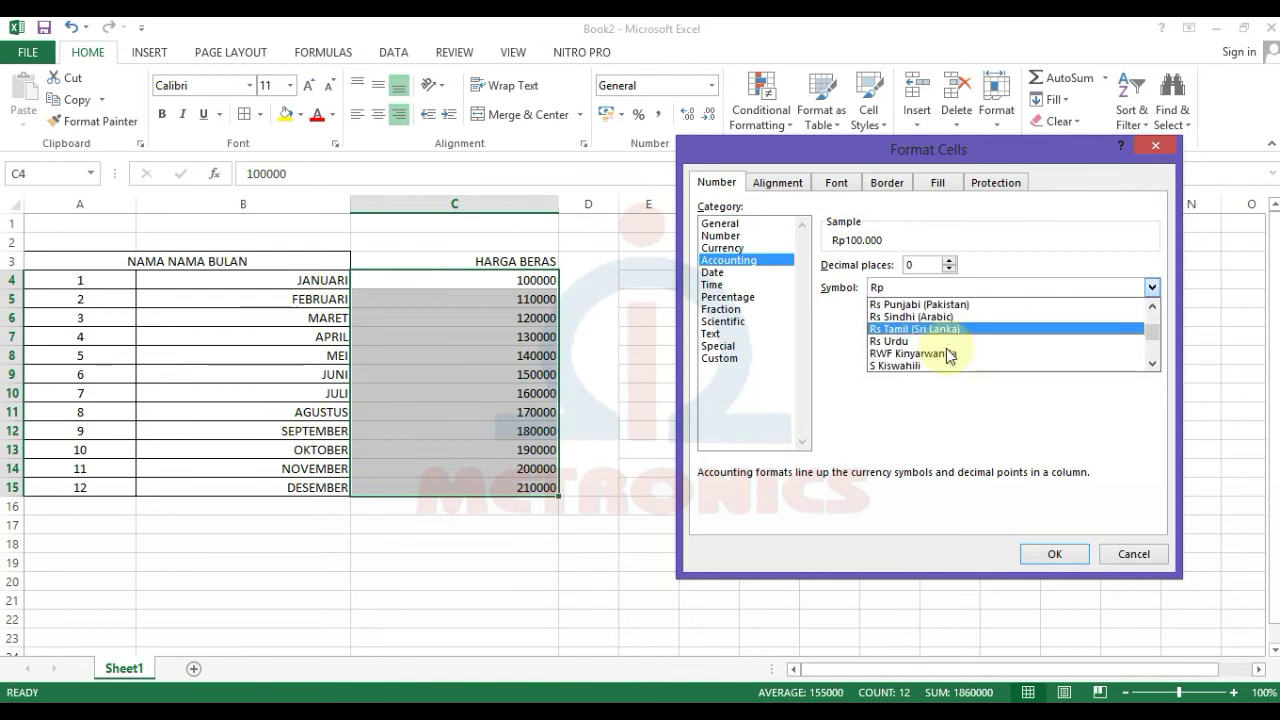
{"action": "scroll", "coordinate": [948, 356], "scroll_direction": "up", "scroll_amount": 2}
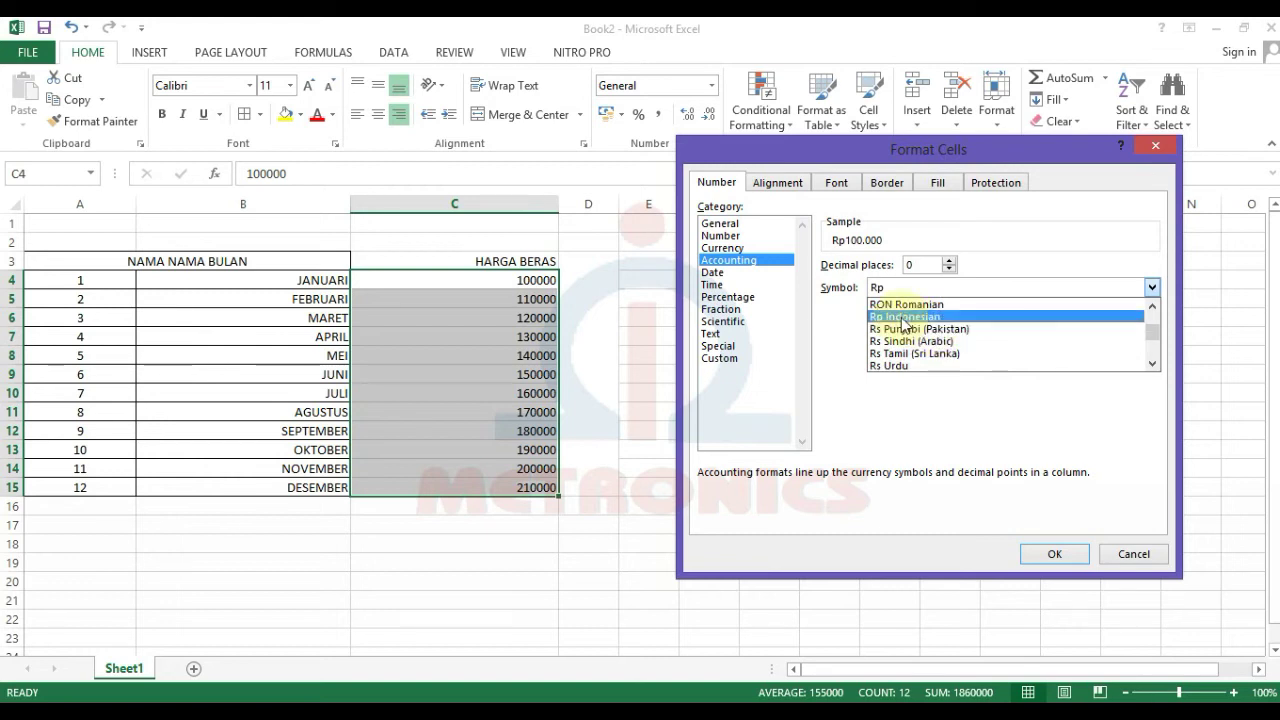
{"action": "left_click", "coordinate": [913, 316]}
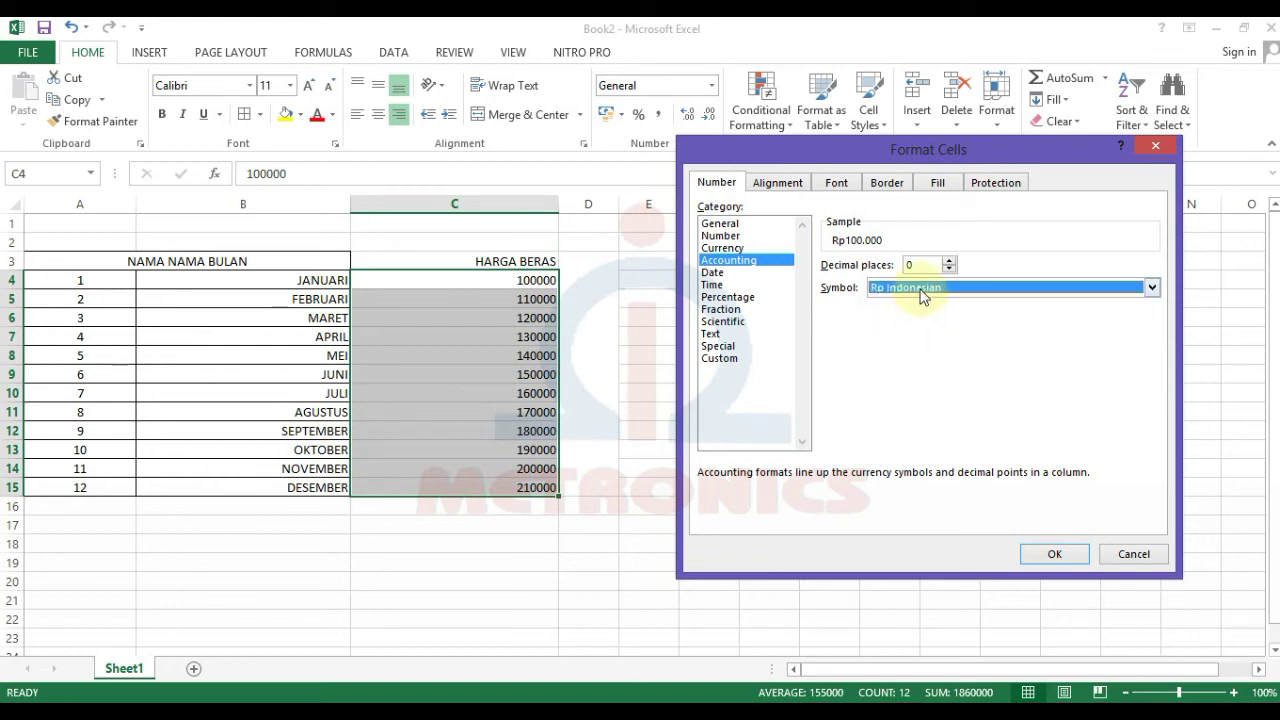
Step: Apply the Rp Accounting format, then try two extra decimals and undo them
{"action": "left_click", "coordinate": [1052, 552]}
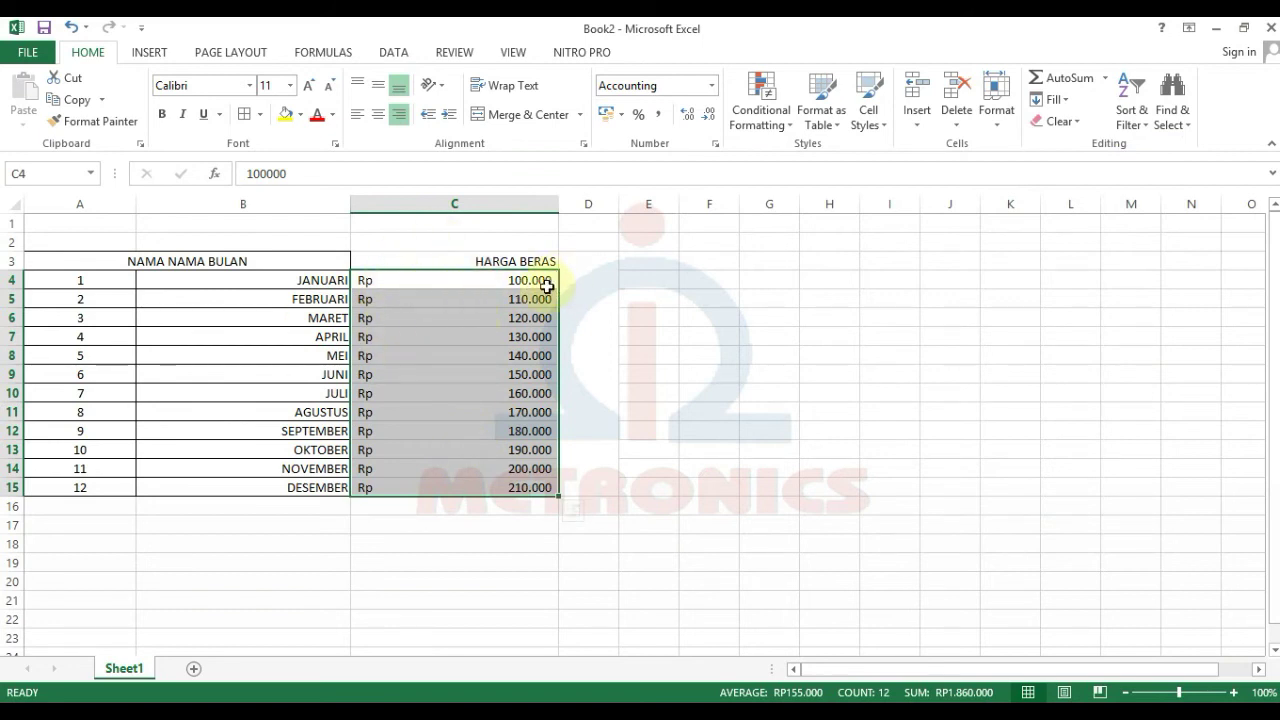
{"action": "left_click", "coordinate": [687, 117]}
{"action": "left_click", "coordinate": [687, 117]}
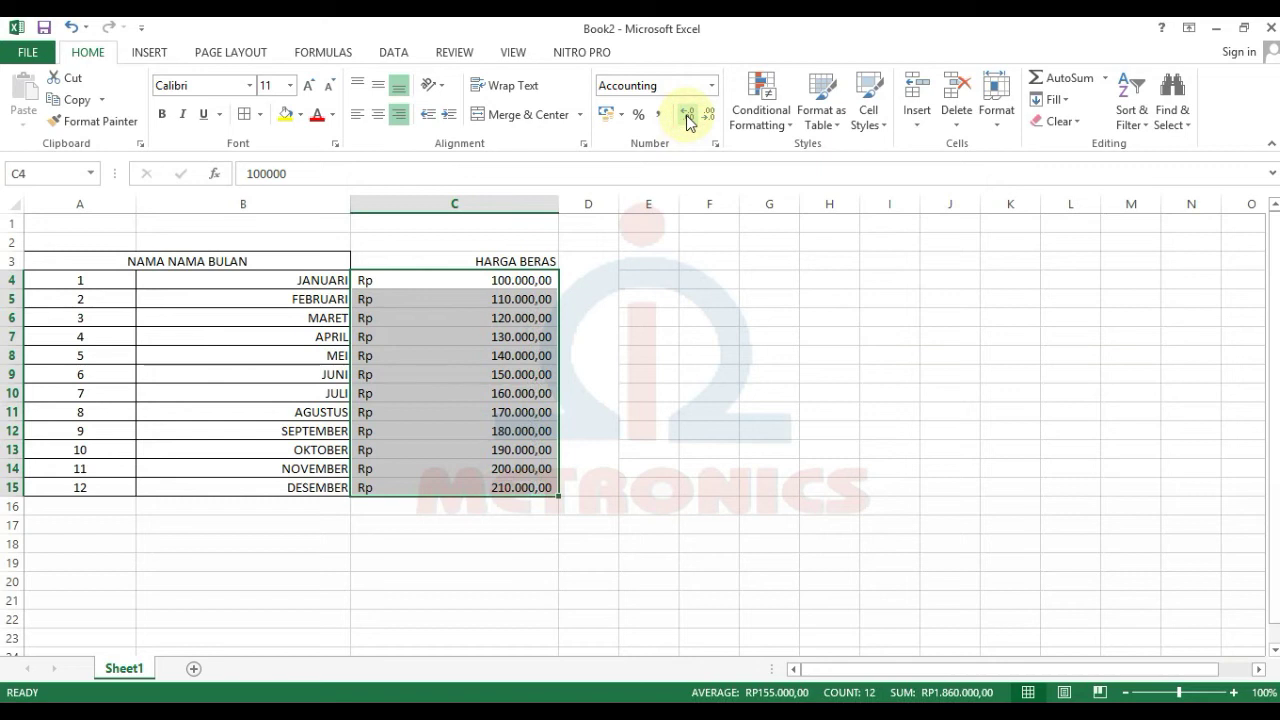
{"action": "key", "text": "ctrl+z"}
{"action": "key", "text": "ctrl+z"}
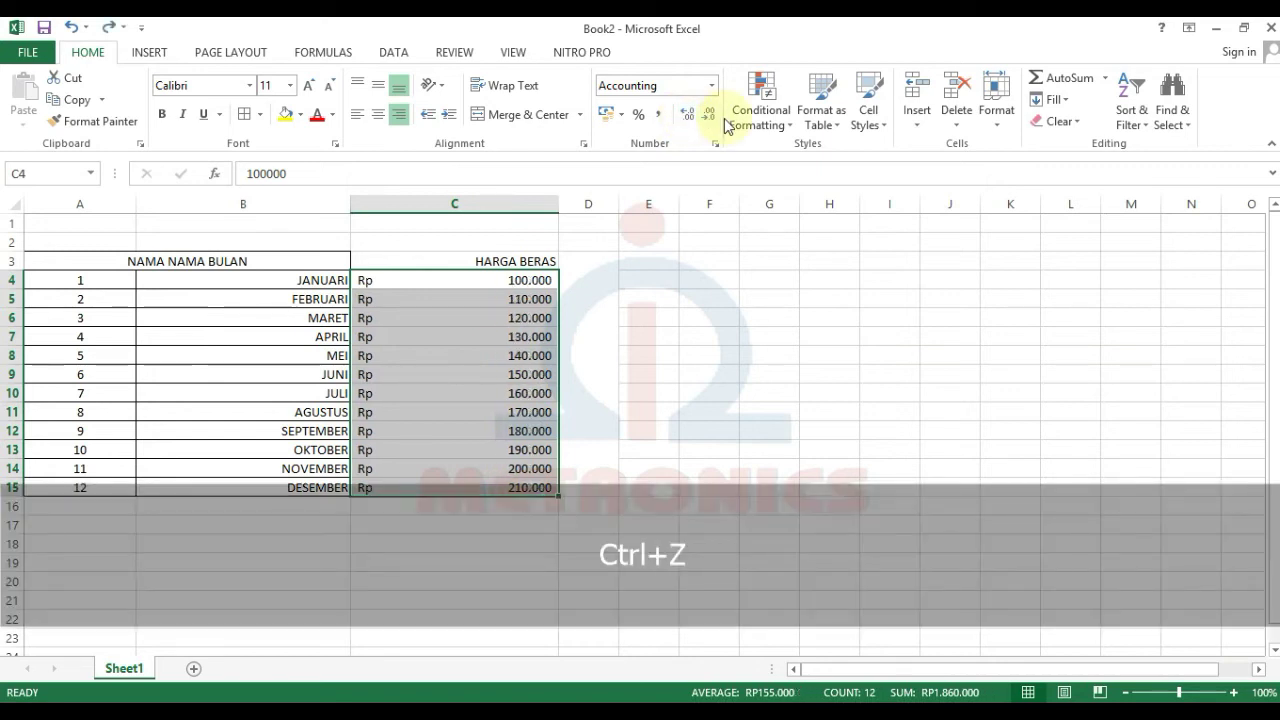
Step: Set the Rp Accounting format's decimal places to 2 for the HARGA BERAS prices
{"action": "left_click", "coordinate": [1000, 130]}
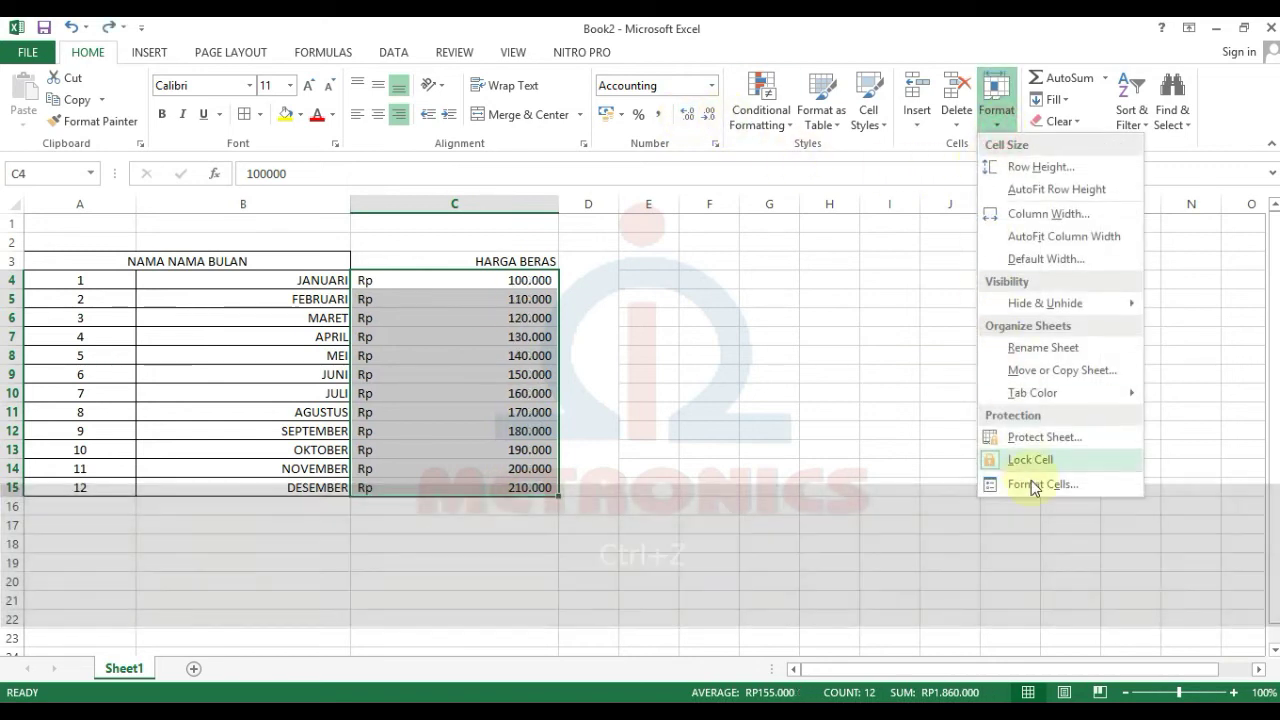
{"action": "left_click", "coordinate": [1033, 485]}
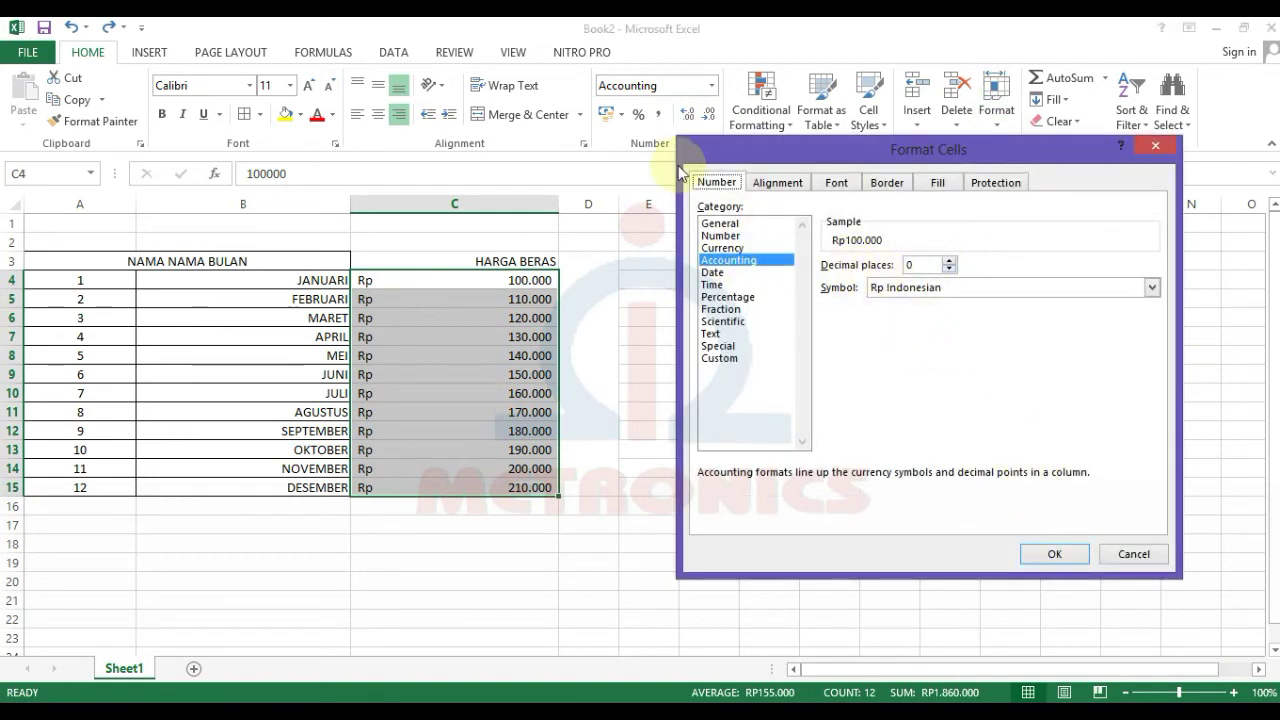
{"action": "left_click", "coordinate": [725, 261]}
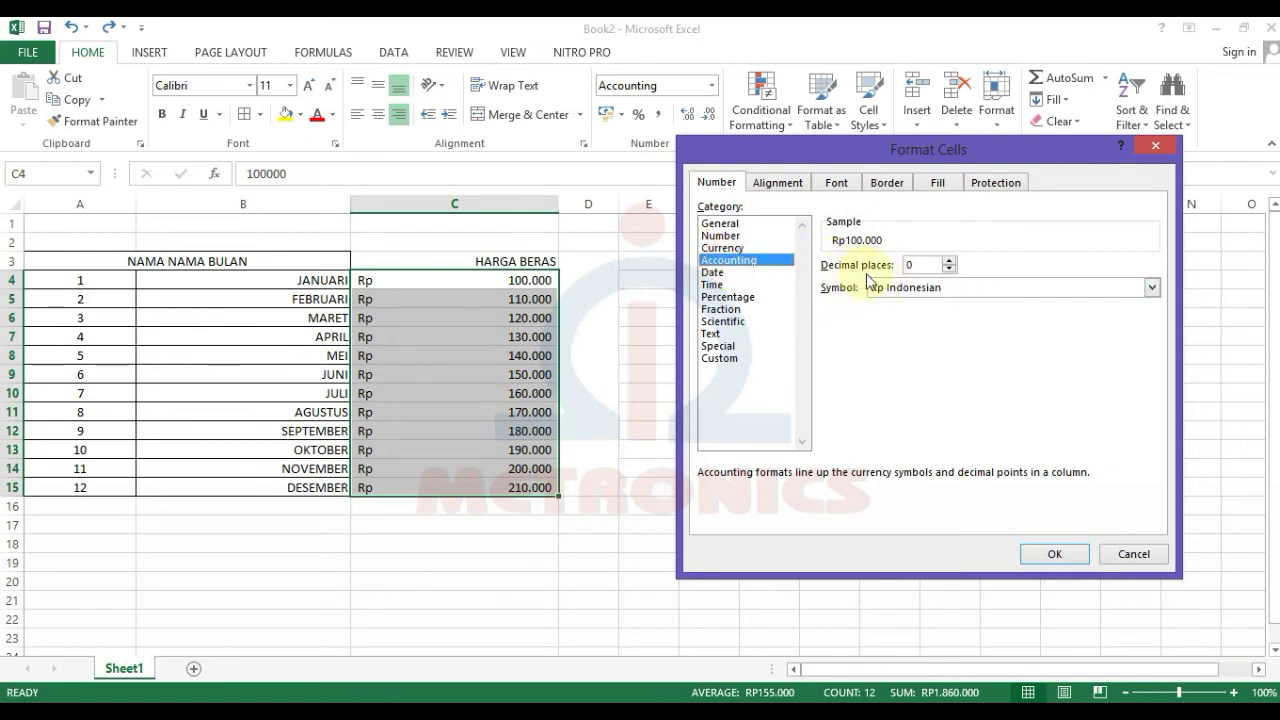
{"action": "left_click", "coordinate": [950, 260]}
{"action": "left_click", "coordinate": [950, 260]}
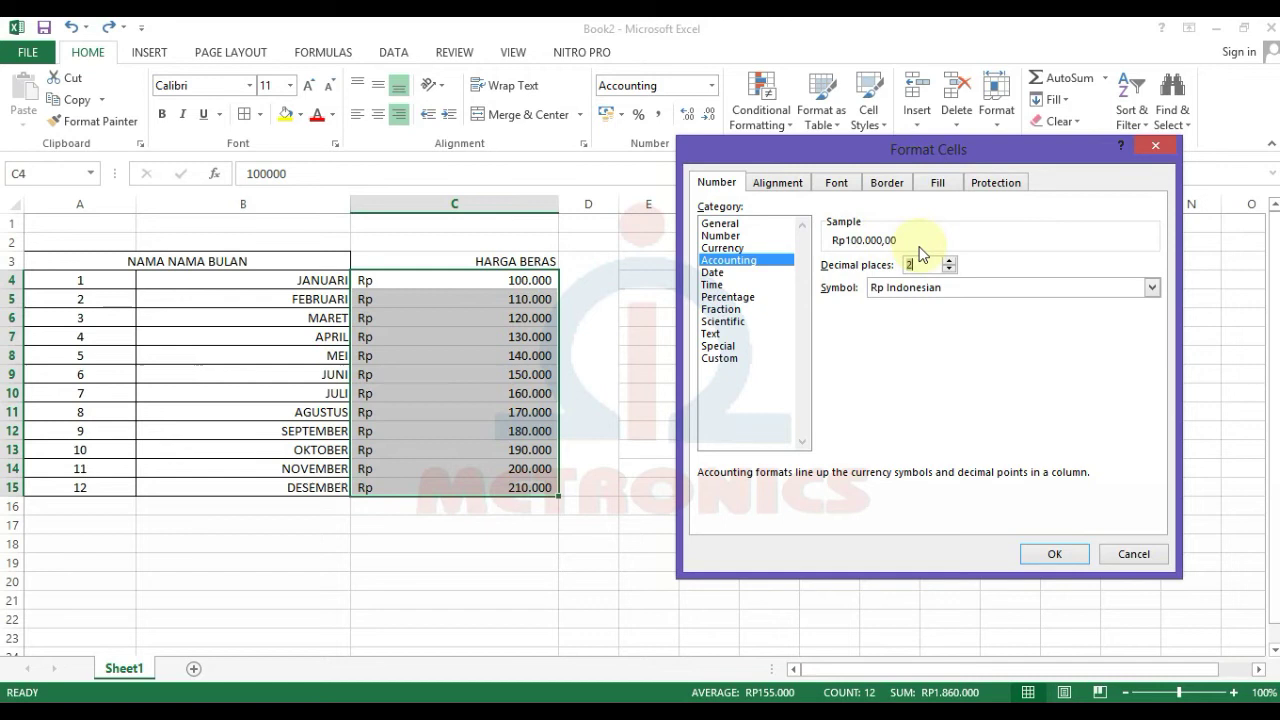
{"action": "left_click", "coordinate": [1044, 555]}
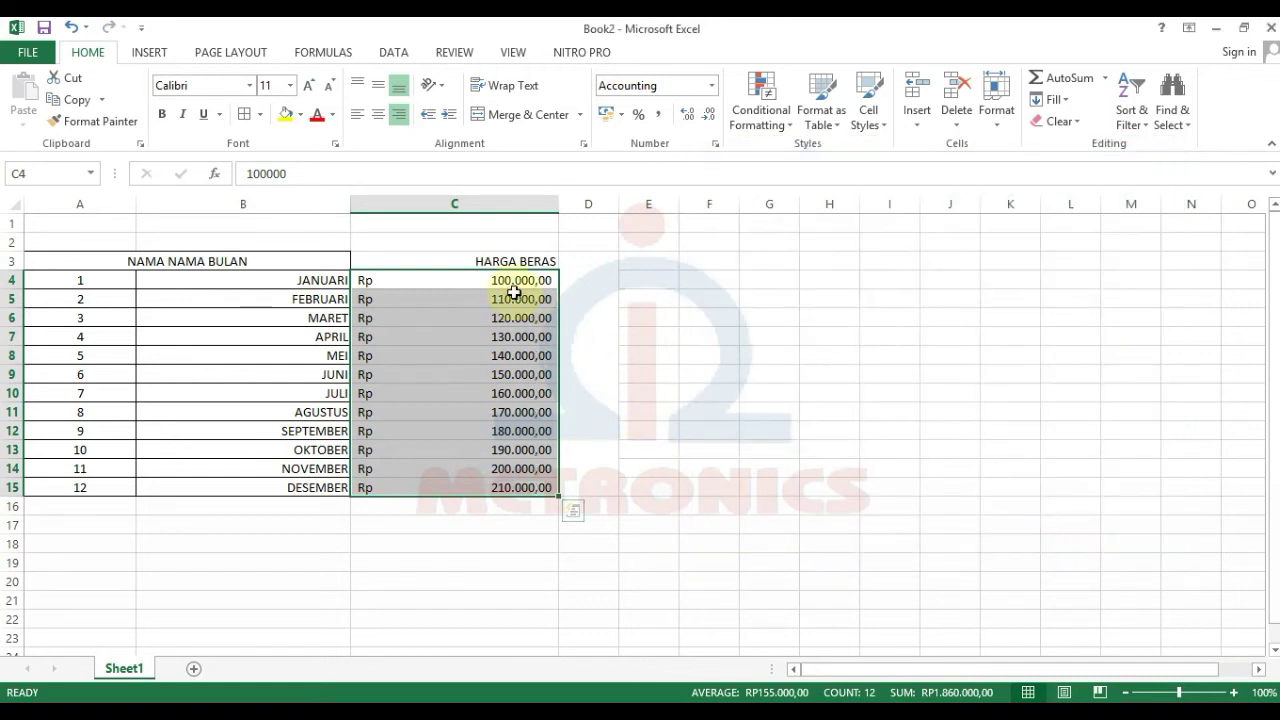
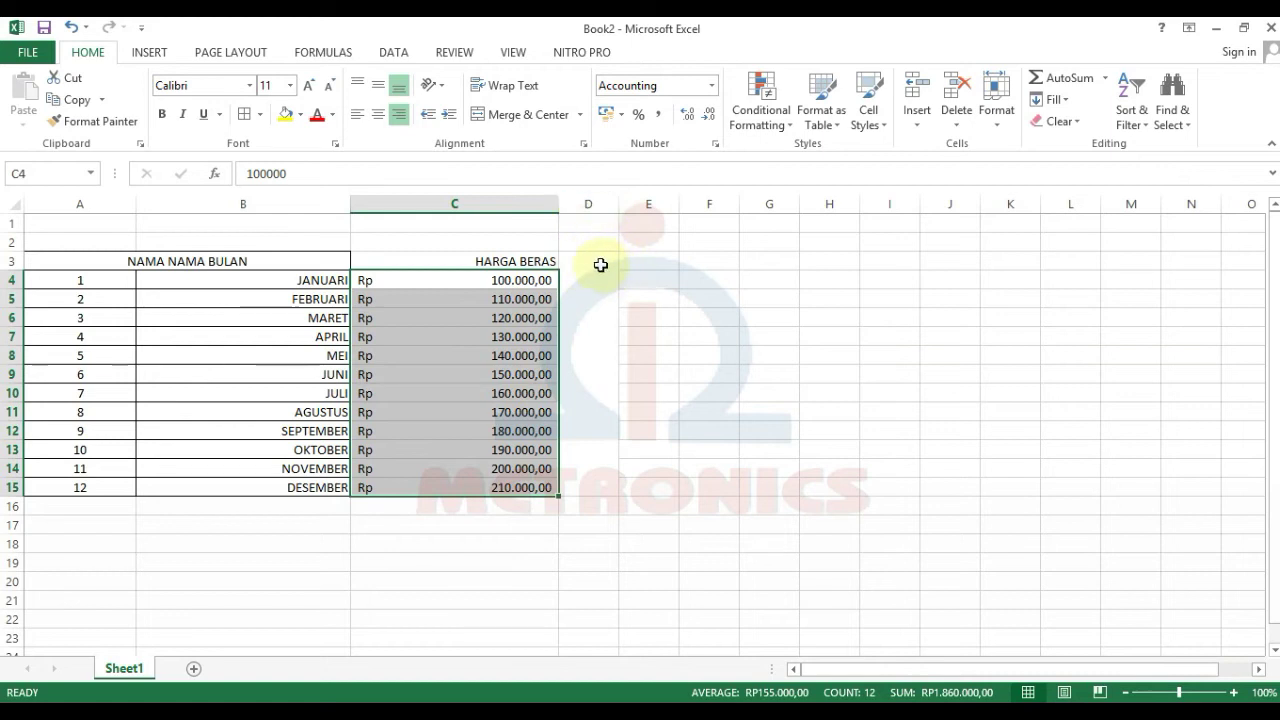
Step: Delete the empty column D and widen the new column D to about double width
{"action": "right_click", "coordinate": [590, 205]}
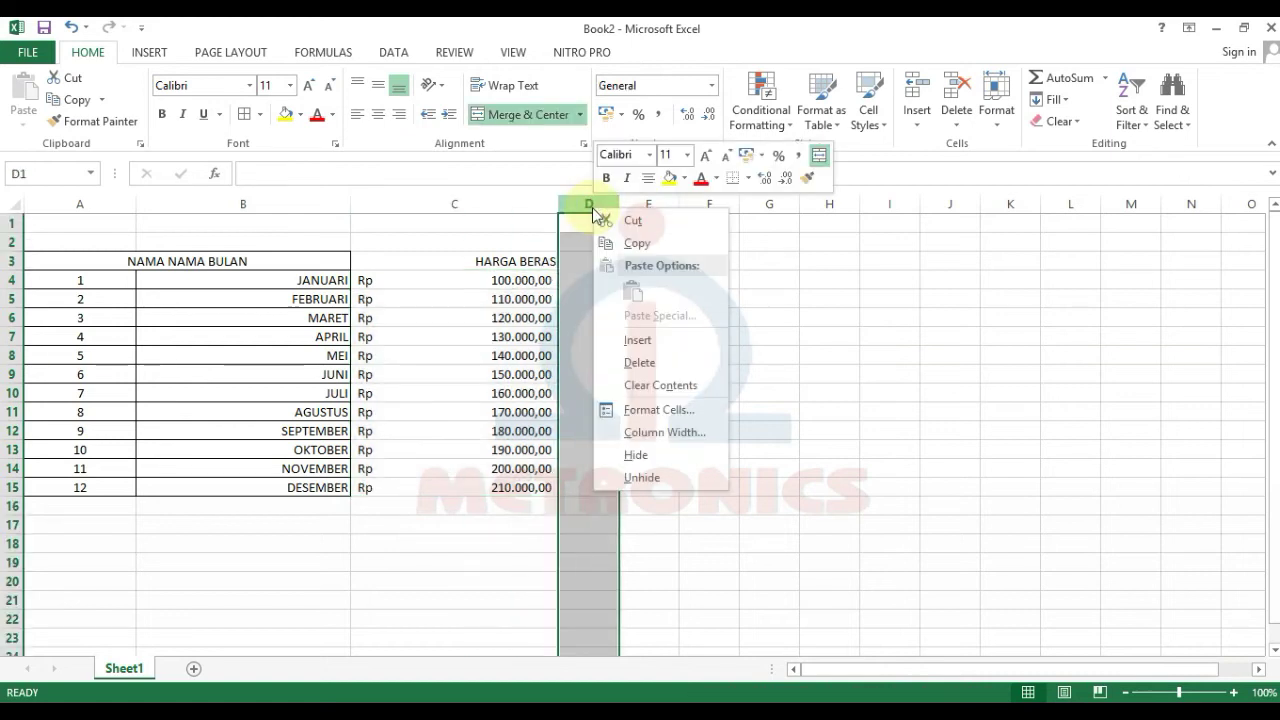
{"action": "left_click", "coordinate": [640, 362]}
{"action": "left_click", "coordinate": [600, 280]}
{"action": "left_click", "coordinate": [601, 262]}
{"action": "left_click_drag", "start_coordinate": [620, 209], "coordinate": [673, 209]}
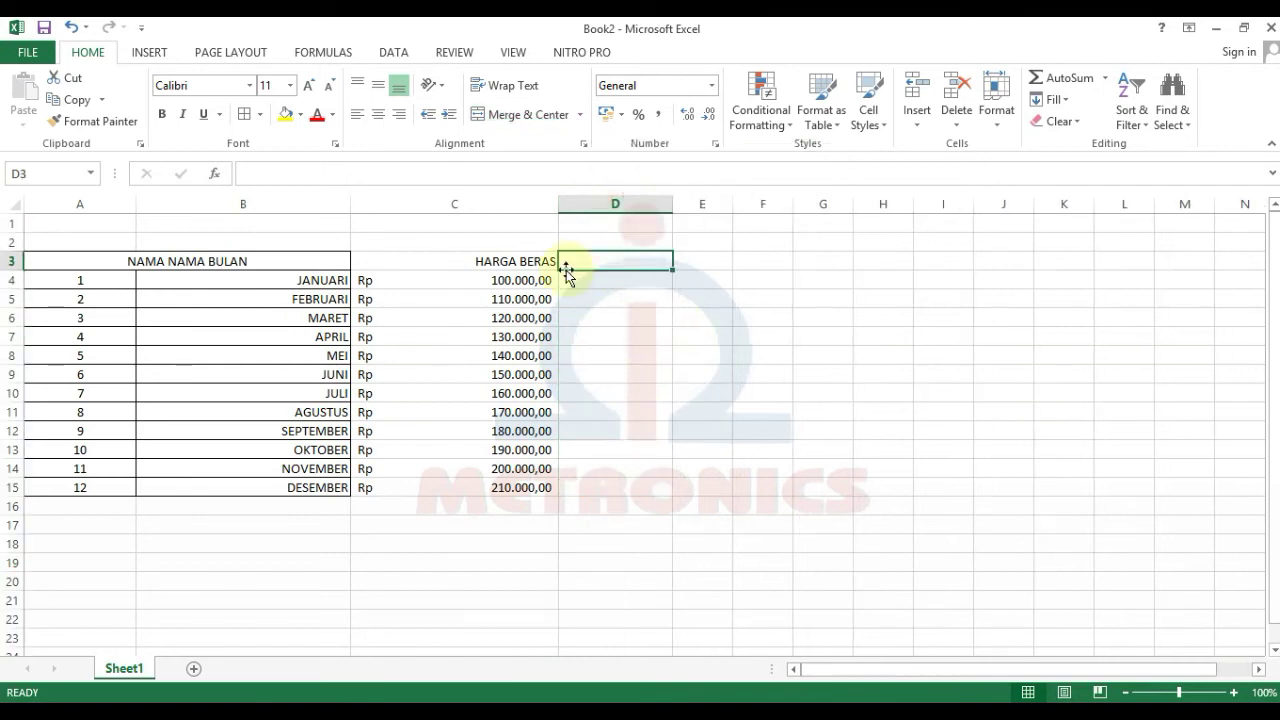
Step: Enter the headings HARGA KOMPUTER in D3 and SATUAN in E3
{"action": "type", "text": "HARGA"}
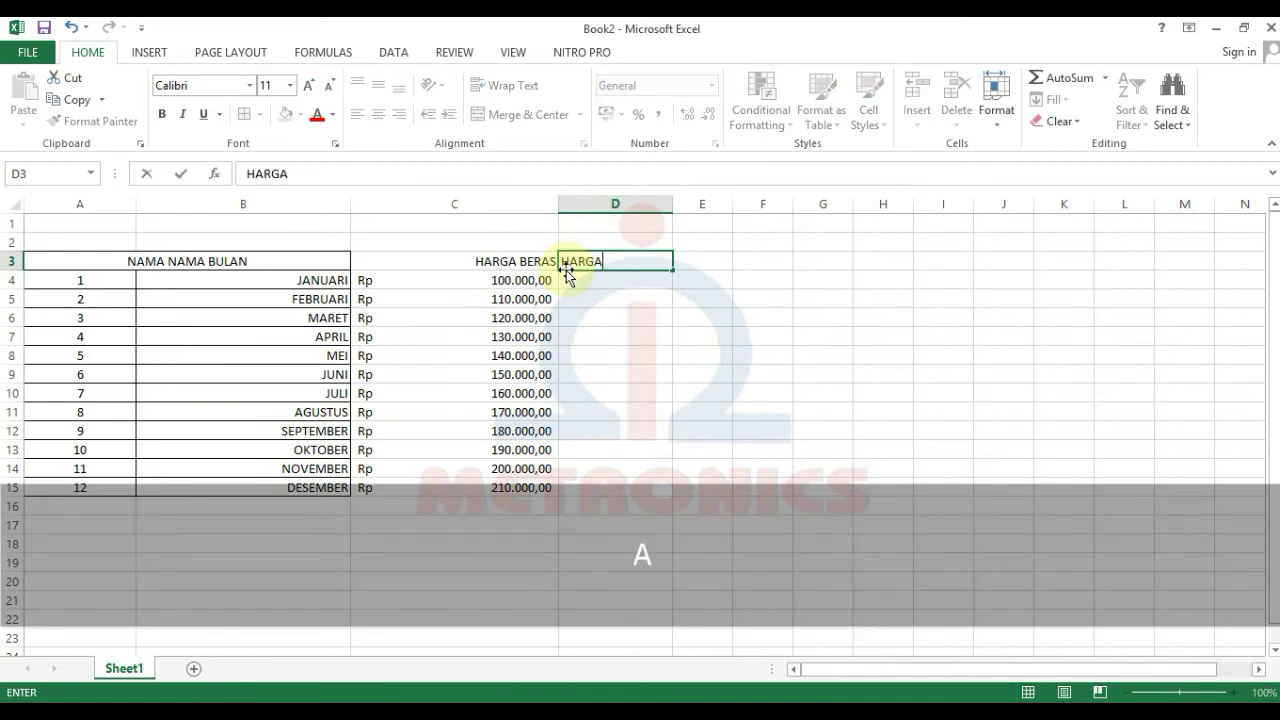
{"action": "type", "text": " KOMPUTER"}
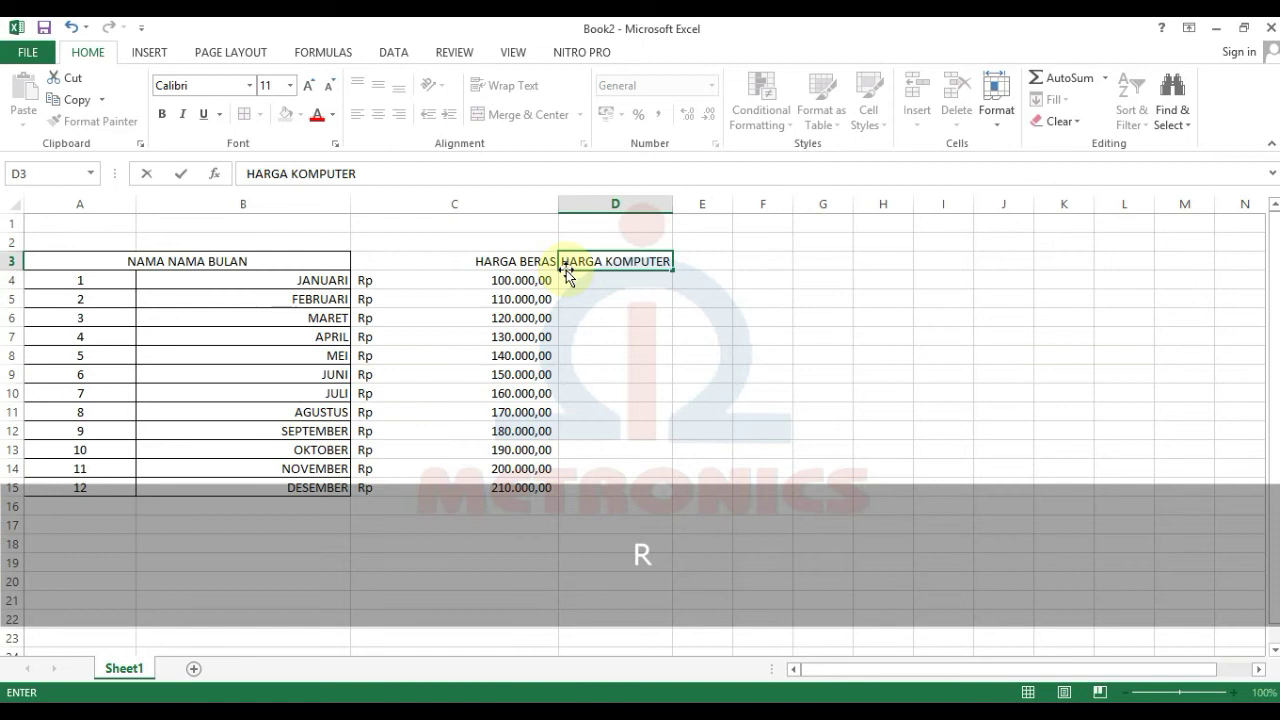
{"action": "key", "text": "Tab"}
{"action": "type", "text": "SATUAN"}
{"action": "key", "text": "Return"}
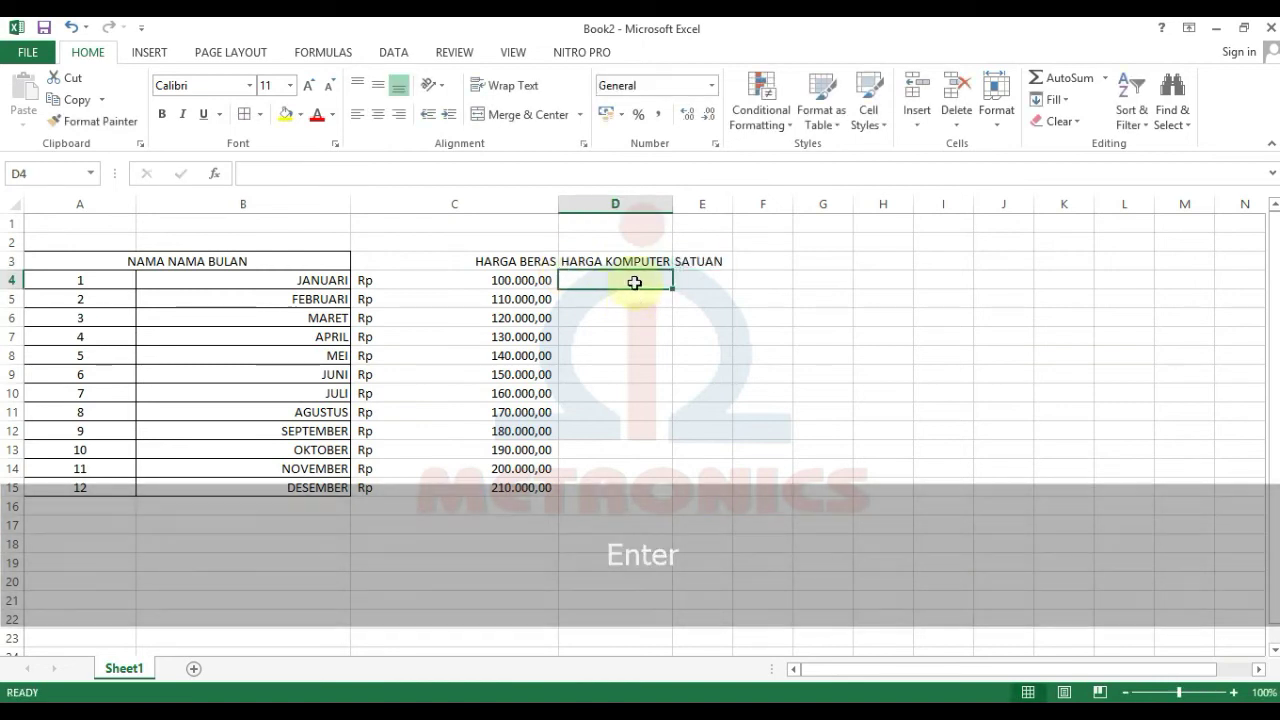
{"action": "left_click", "coordinate": [630, 260]}
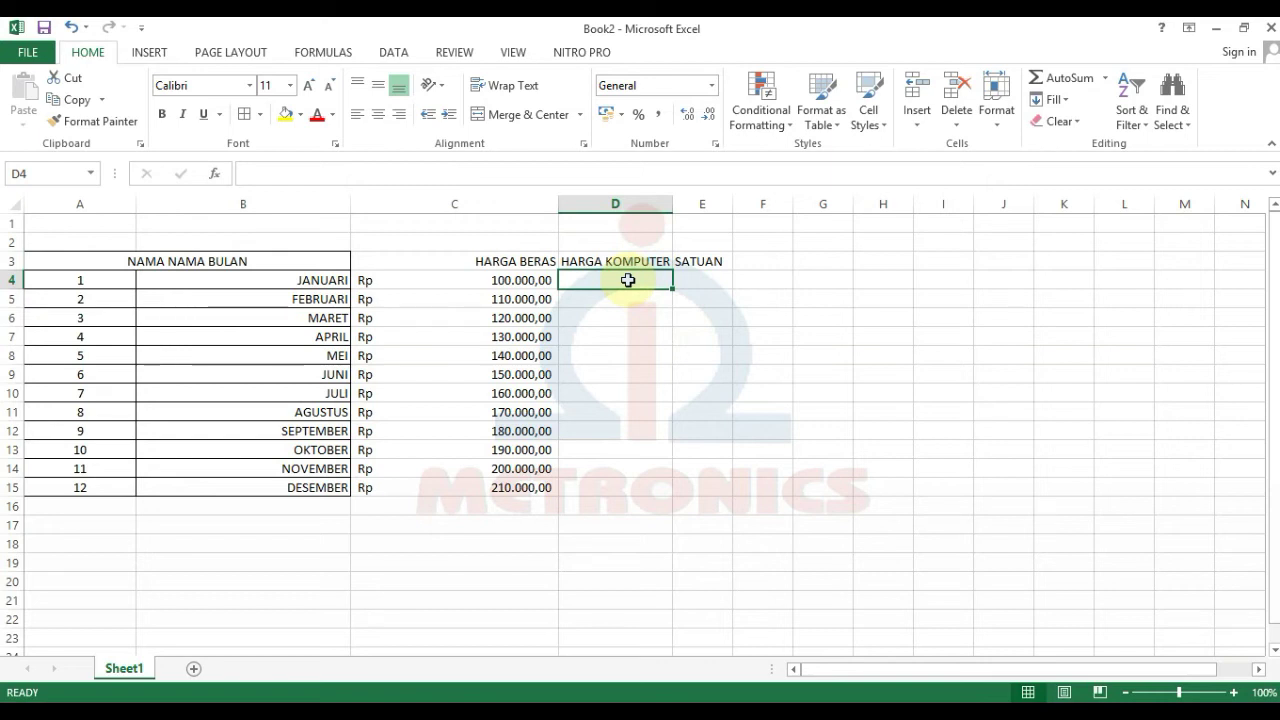
Step: Enter 4000000 in D4 and 4100000 in D5, fixing a mistyped digit in D5
{"action": "type", "text": "4000000"}
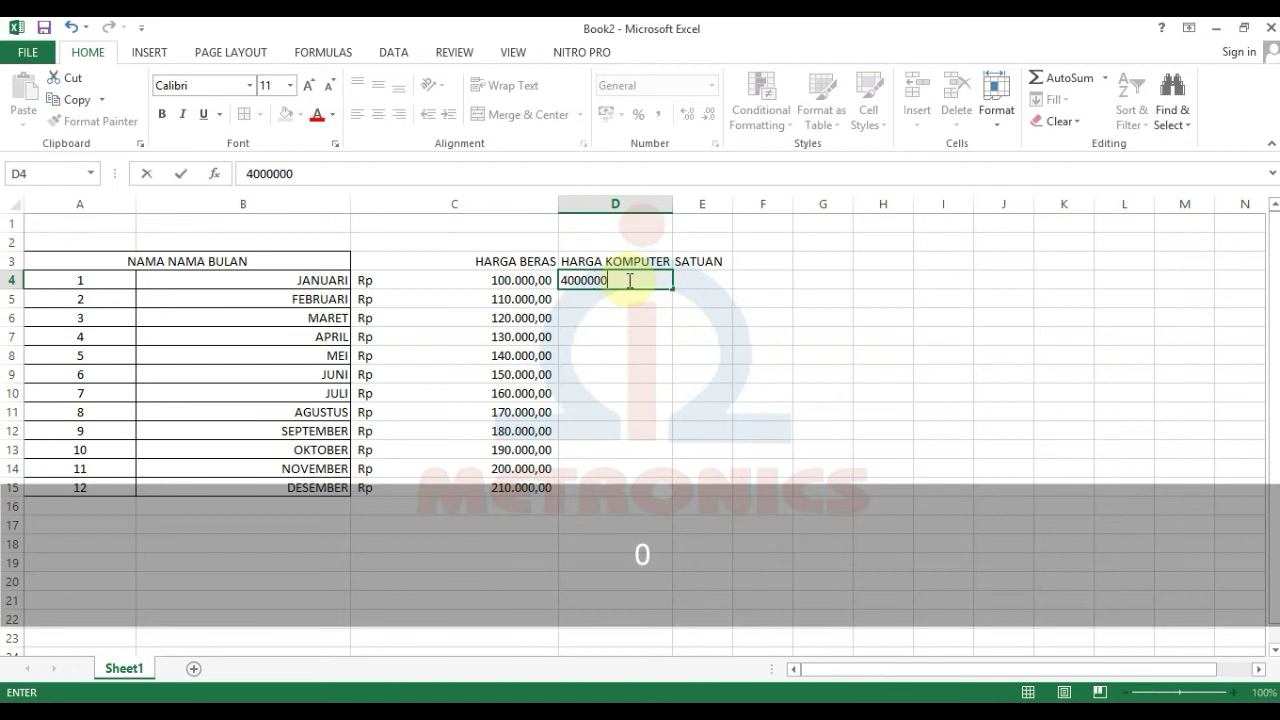
{"action": "key", "text": "Return"}
{"action": "type", "text": "4"}
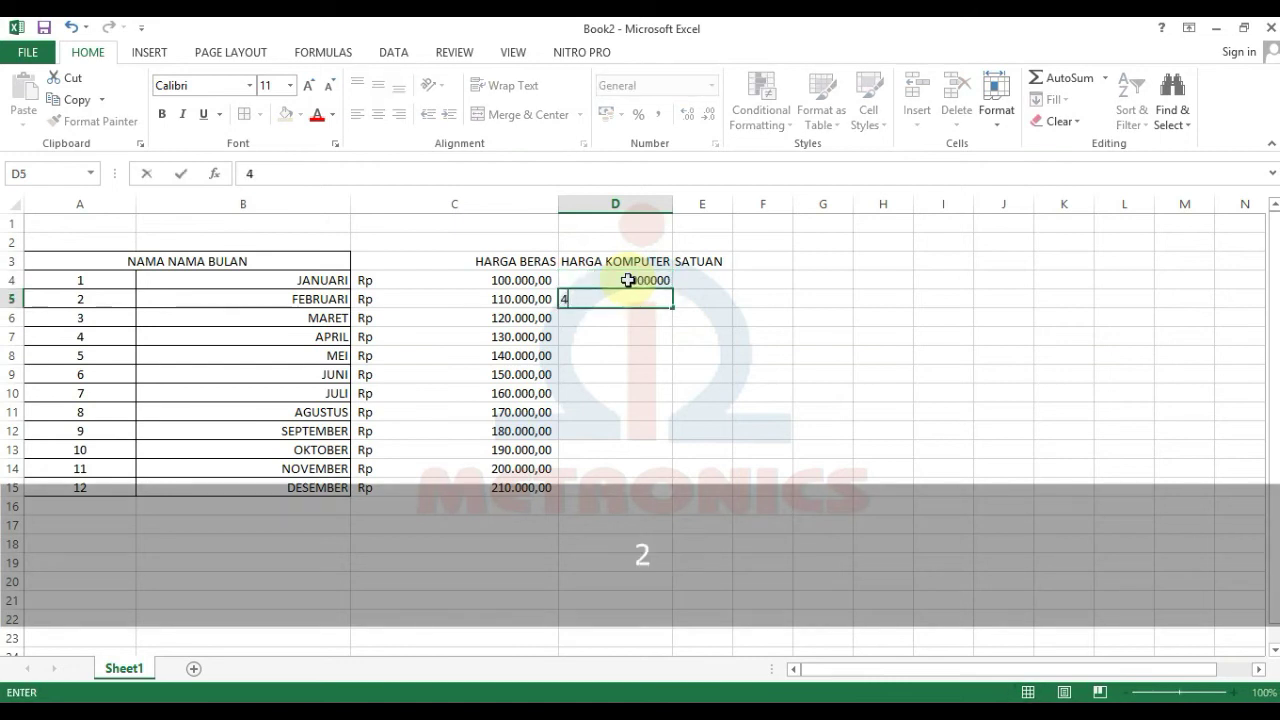
{"action": "type", "text": "200000"}
{"action": "key", "text": "Return"}
{"action": "left_click_drag", "start_coordinate": [628, 280], "coordinate": [640, 299]}
{"action": "left_click", "coordinate": [642, 300]}
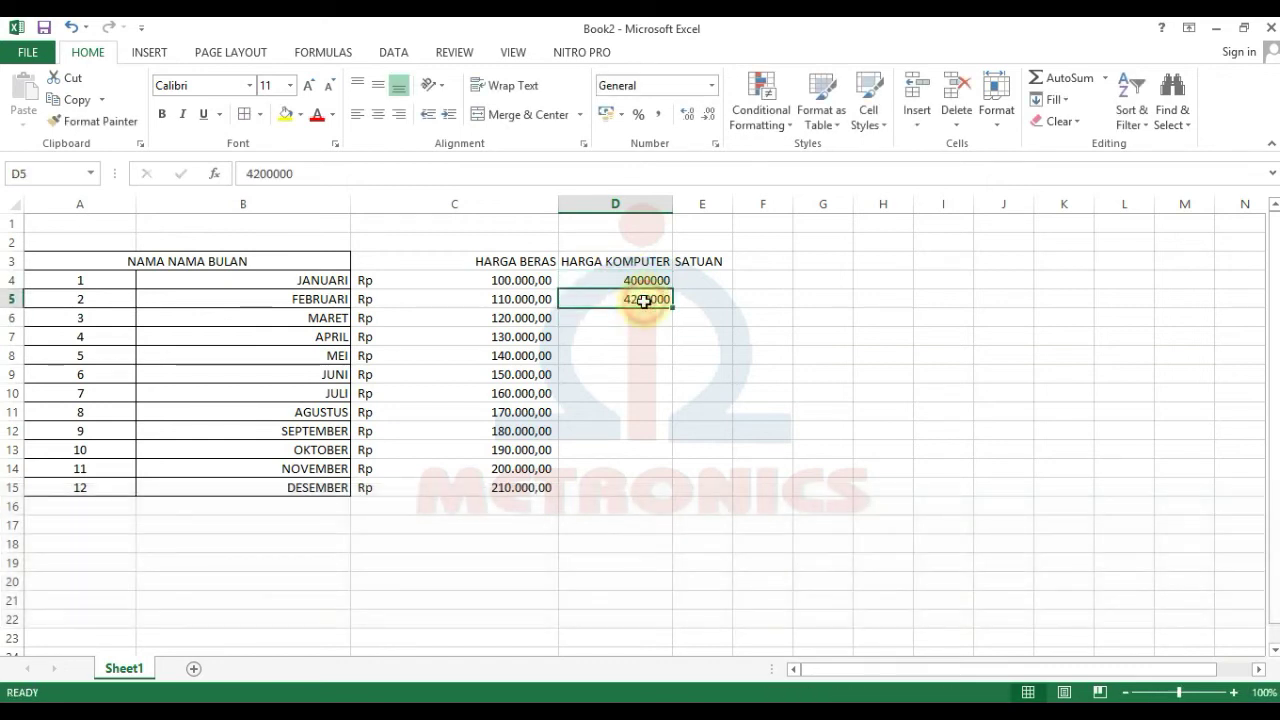
{"action": "double_click", "coordinate": [648, 300]}
{"action": "key", "text": "Left"}
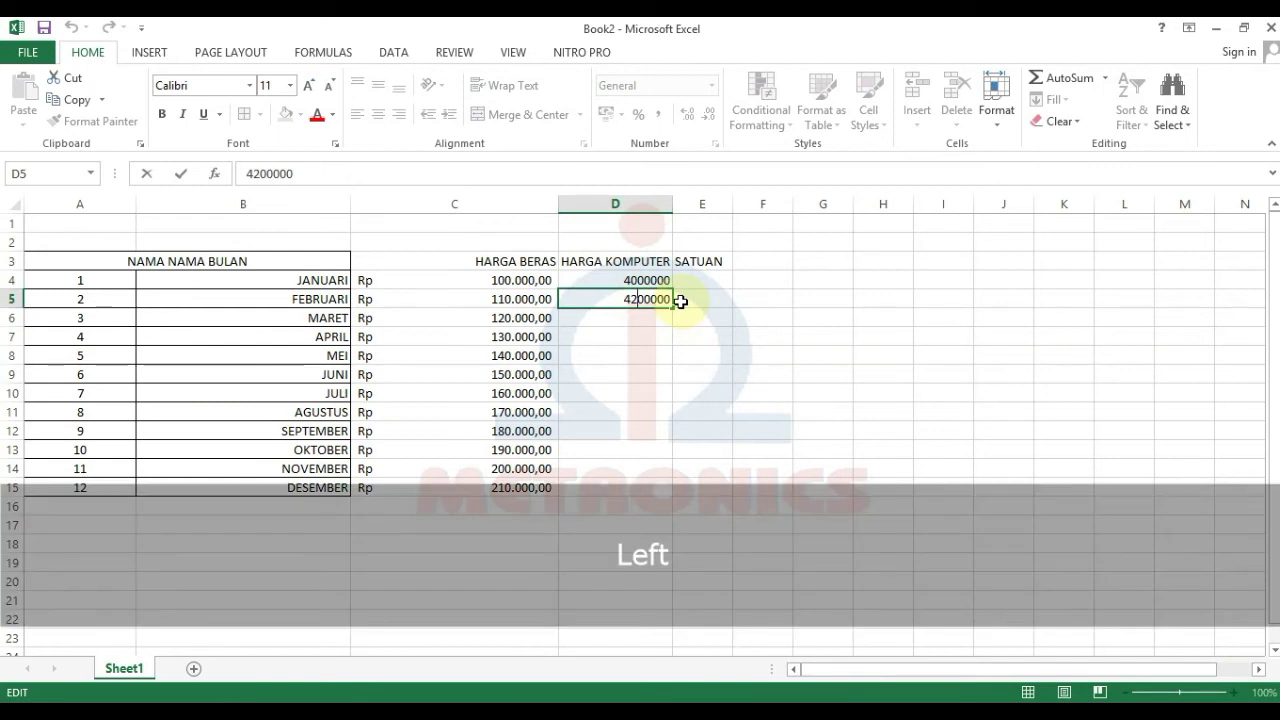
{"action": "key", "text": "BackSpace"}
{"action": "type", "text": "1"}
{"action": "key", "text": "Return"}
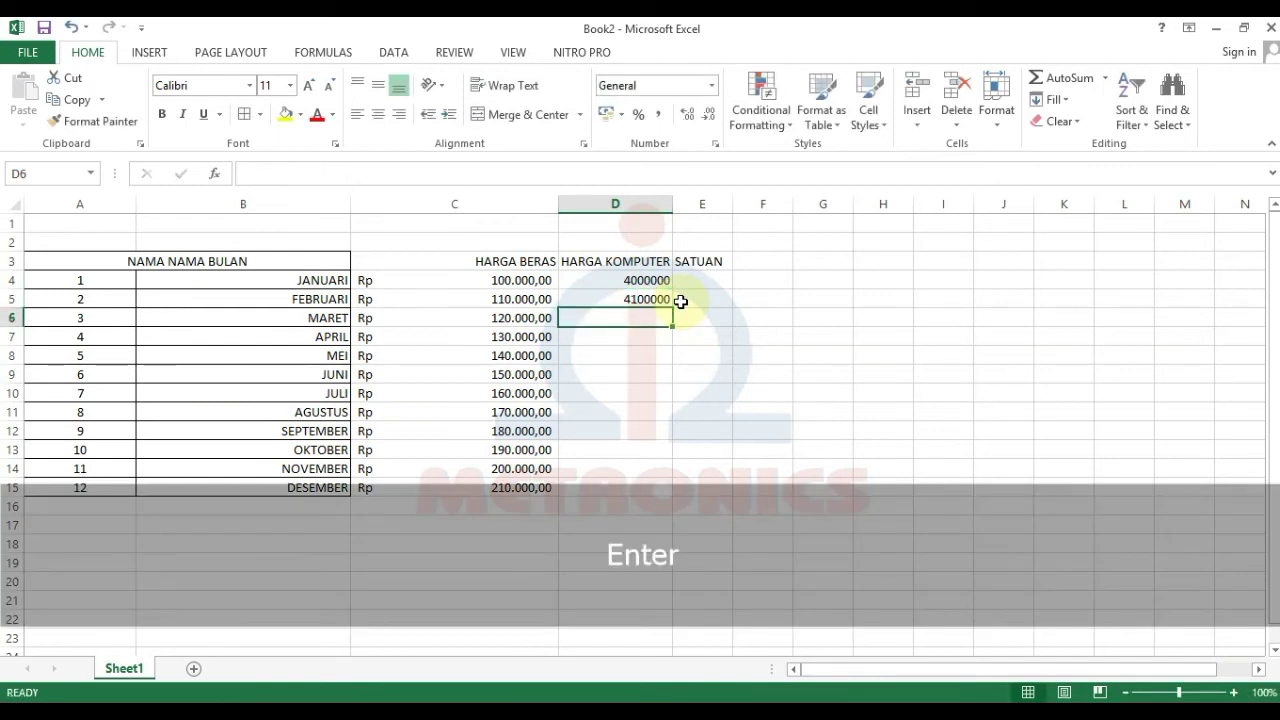
Step: Enter 4200000 in D6 and fill the series down to 5100000 in D15
{"action": "type", "text": "4300000"}
{"action": "key", "text": "Return"}
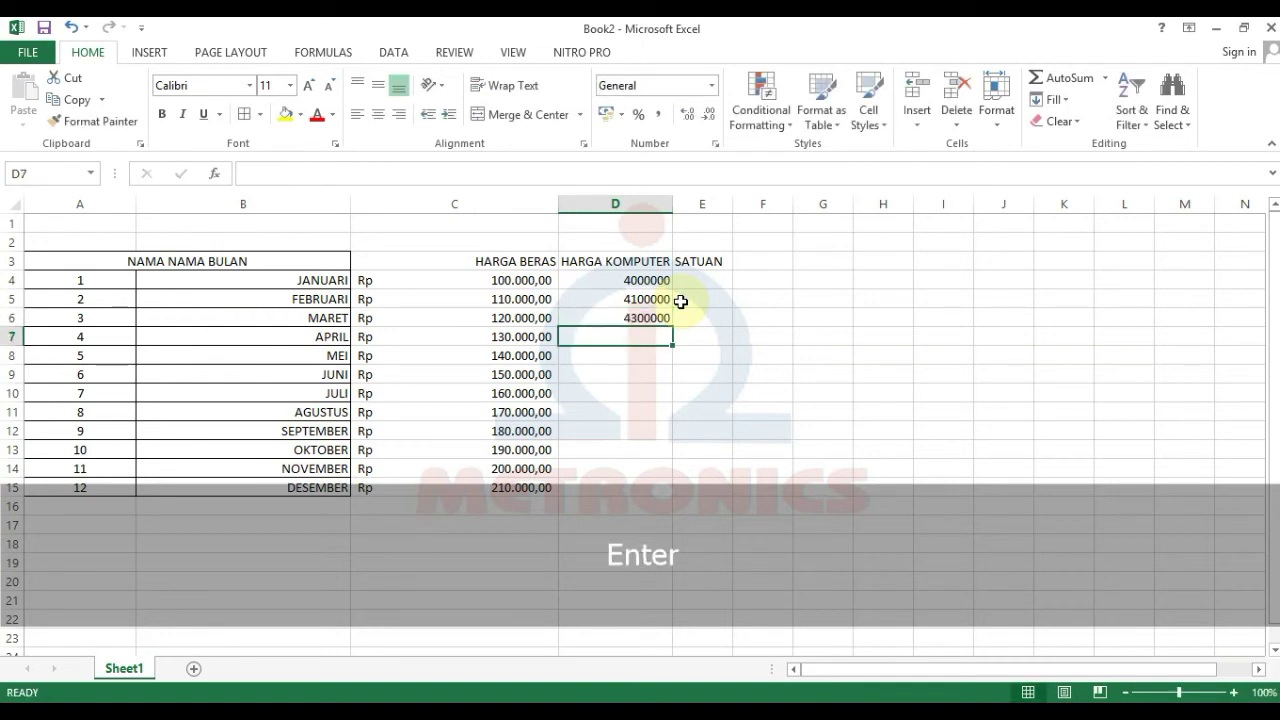
{"action": "double_click", "coordinate": [637, 318]}
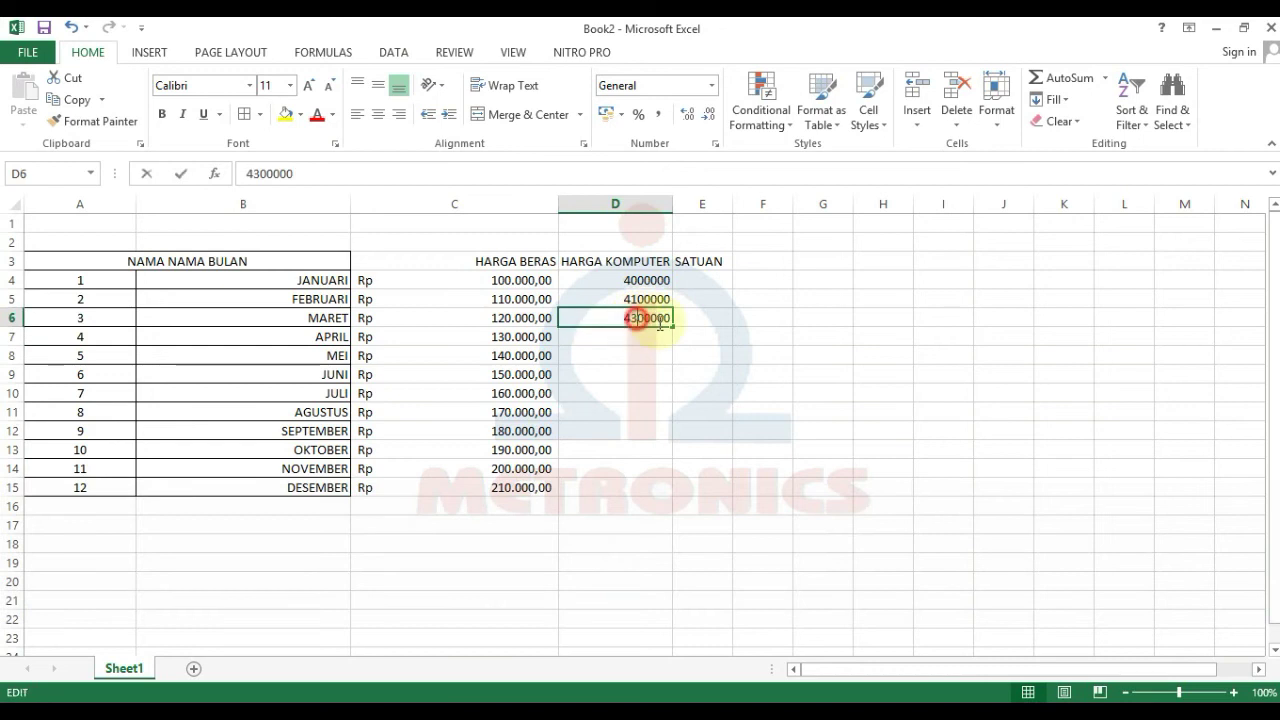
{"action": "key", "text": "BackSpace"}
{"action": "type", "text": "2"}
{"action": "key", "text": "Return"}
{"action": "left_click_drag", "start_coordinate": [646, 298], "coordinate": [670, 501]}
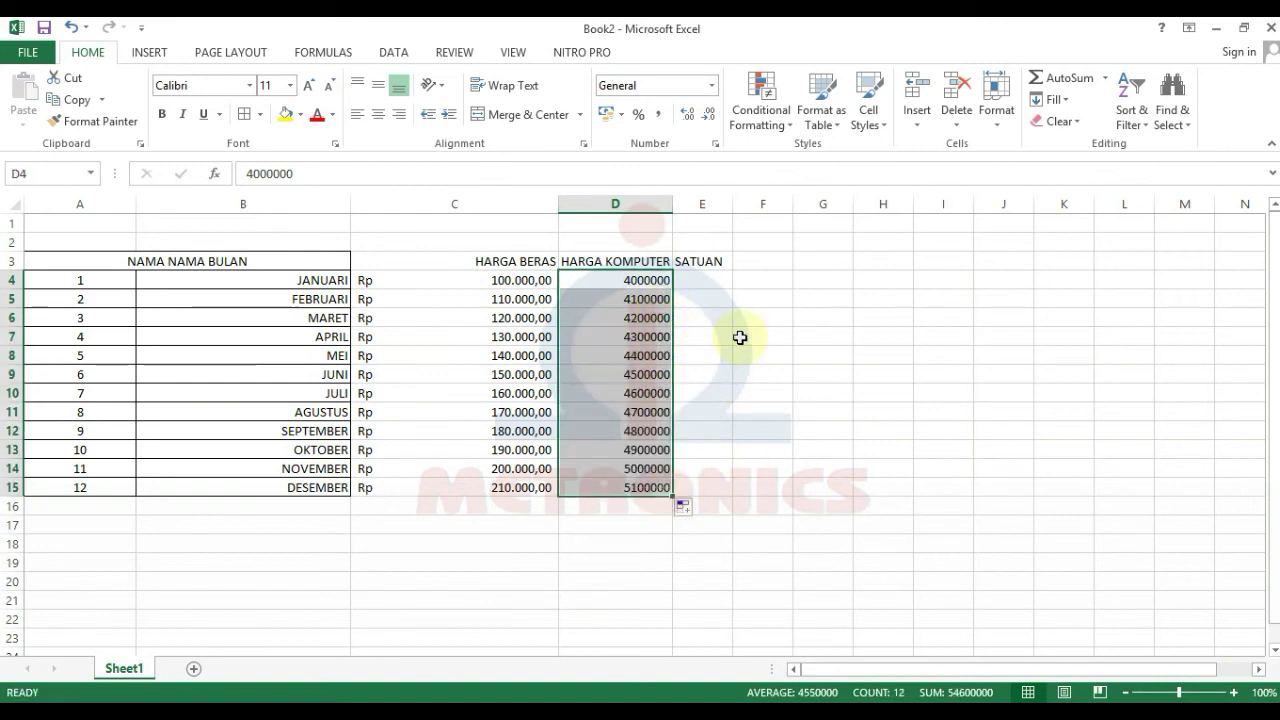
Step: Format the computer prices as Accounting with 2 decimal places and the Rp Indonesian symbol
{"action": "left_click", "coordinate": [996, 112]}
{"action": "left_click", "coordinate": [1022, 486]}
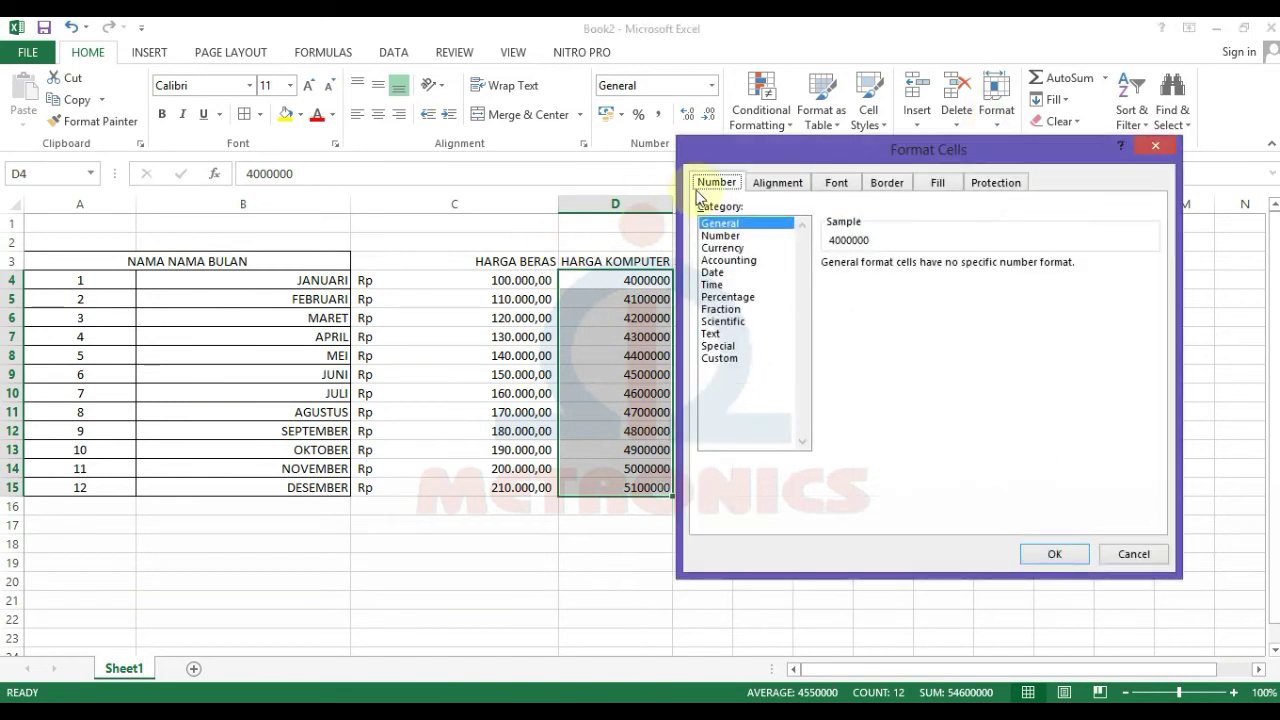
{"action": "left_click", "coordinate": [740, 260]}
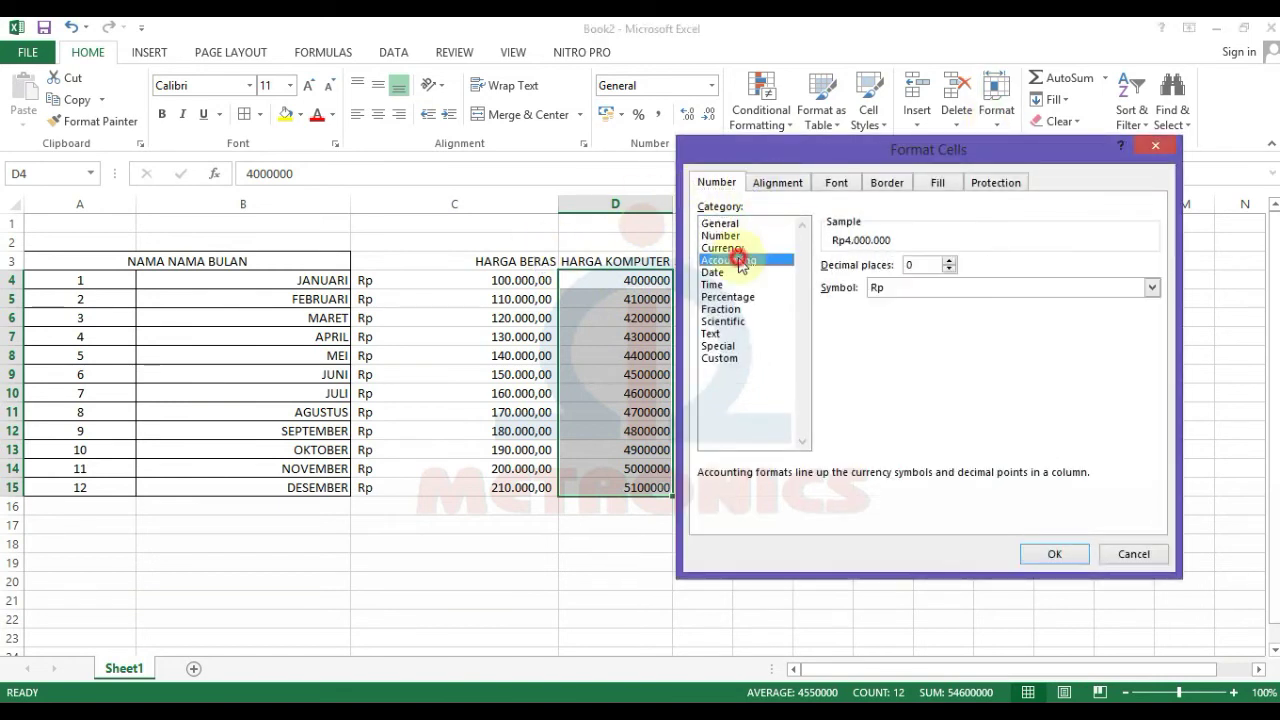
{"action": "double_click", "coordinate": [948, 260]}
{"action": "left_click", "coordinate": [946, 288]}
{"action": "scroll", "coordinate": [946, 360], "scroll_direction": "down", "scroll_amount": 3}
{"action": "scroll", "coordinate": [946, 360], "scroll_direction": "down", "scroll_amount": 10}
{"action": "scroll", "coordinate": [943, 371], "scroll_direction": "down", "scroll_amount": 8}
{"action": "scroll", "coordinate": [942, 348], "scroll_direction": "up", "scroll_amount": 2}
{"action": "scroll", "coordinate": [943, 350], "scroll_direction": "down", "scroll_amount": 10}
{"action": "scroll", "coordinate": [943, 350], "scroll_direction": "down", "scroll_amount": 10}
{"action": "scroll", "coordinate": [943, 350], "scroll_direction": "down", "scroll_amount": 6}
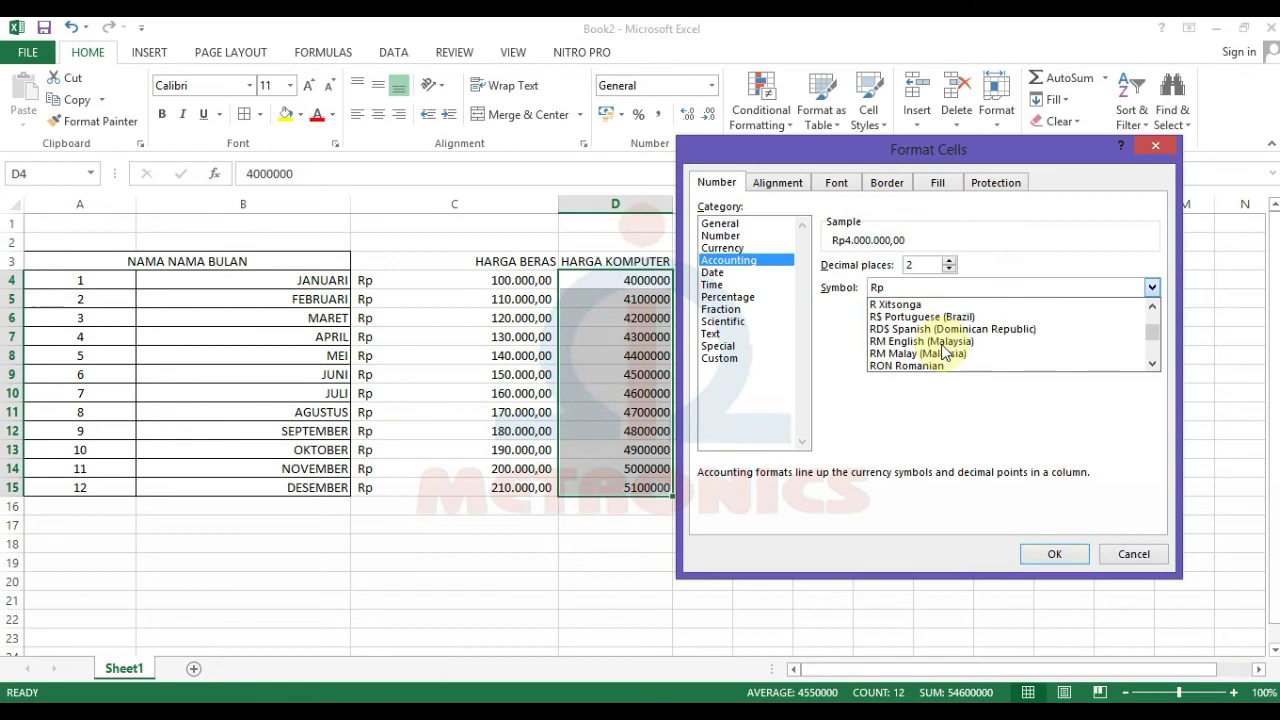
{"action": "scroll", "coordinate": [925, 335], "scroll_direction": "down", "scroll_amount": 1}
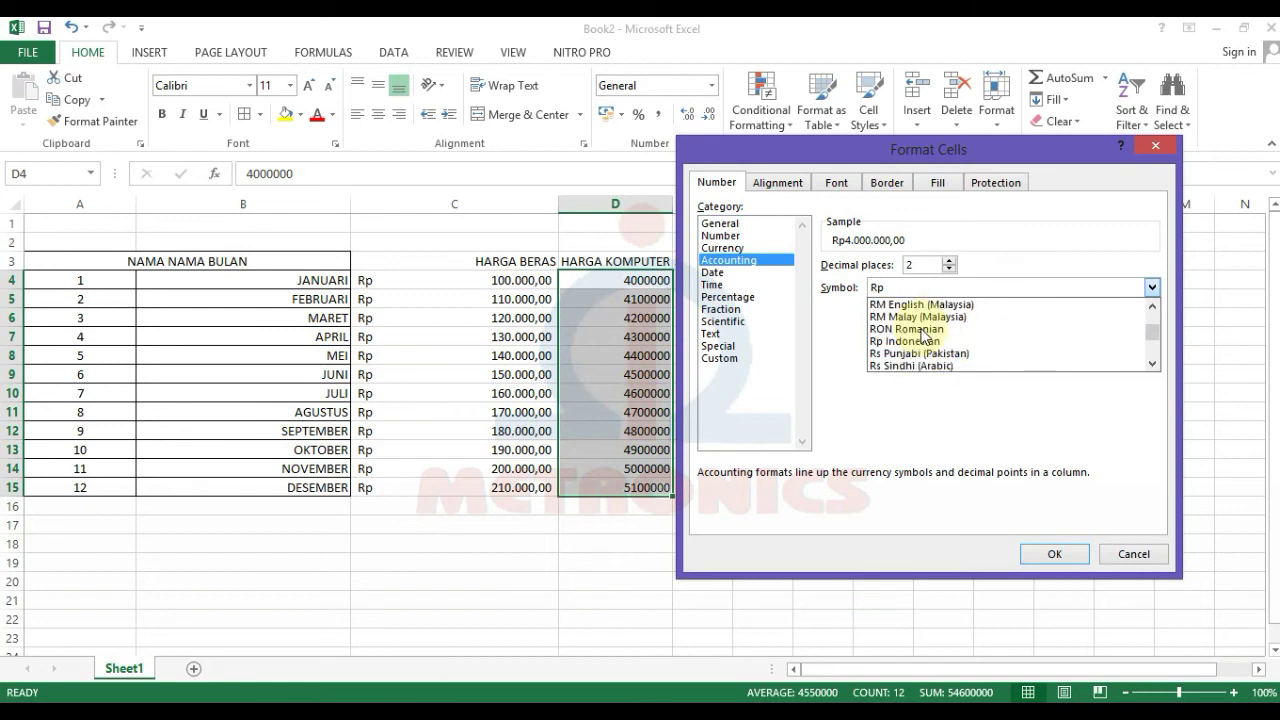
{"action": "left_click", "coordinate": [921, 341]}
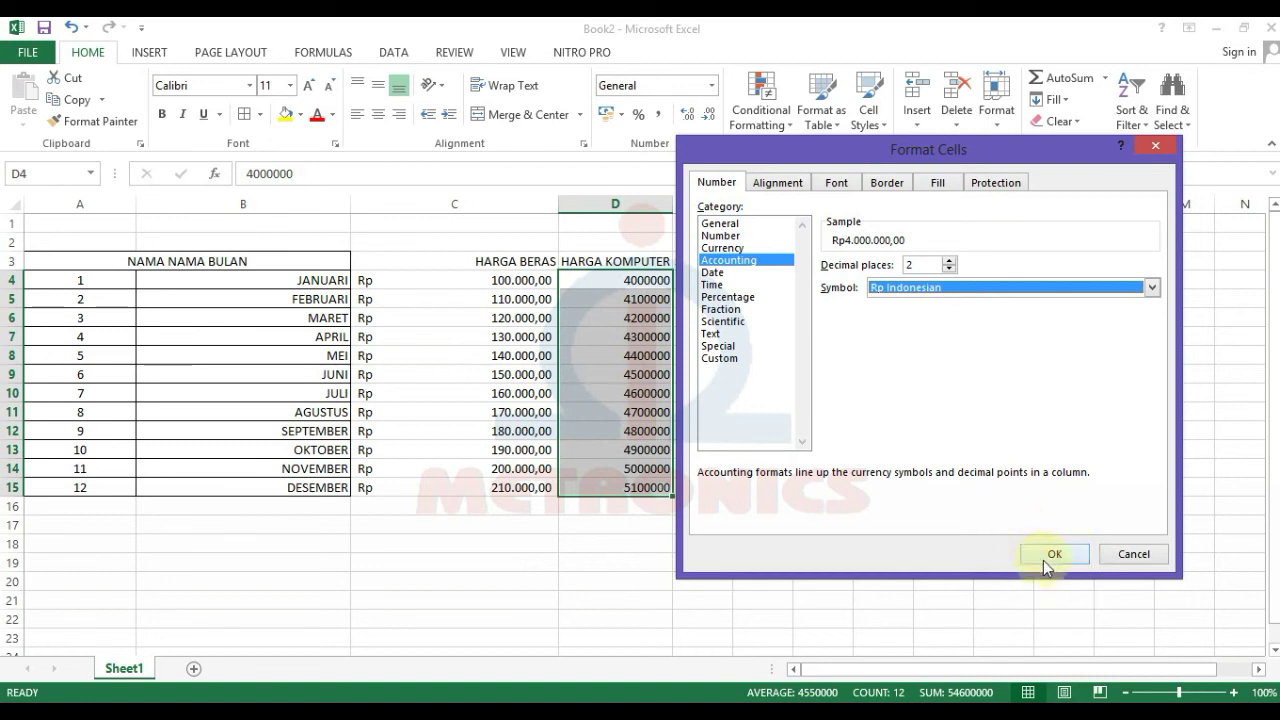
{"action": "left_click", "coordinate": [1047, 556]}
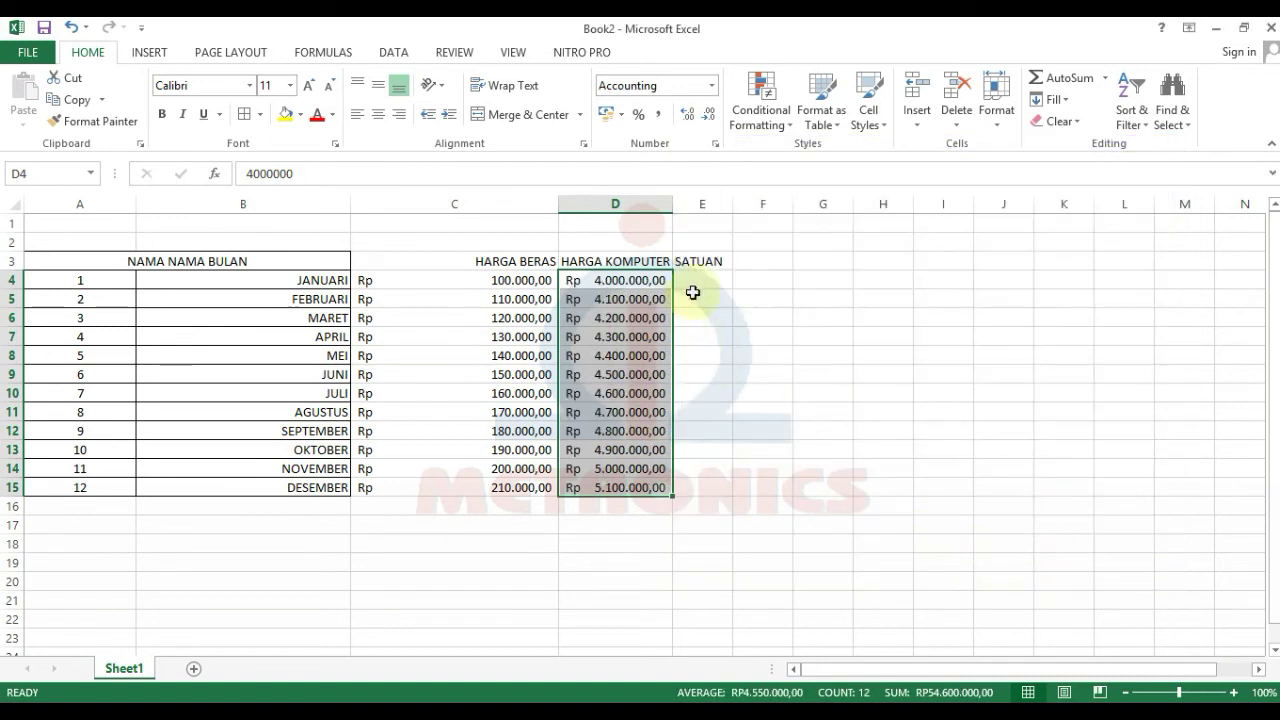
{"action": "left_click", "coordinate": [694, 276]}
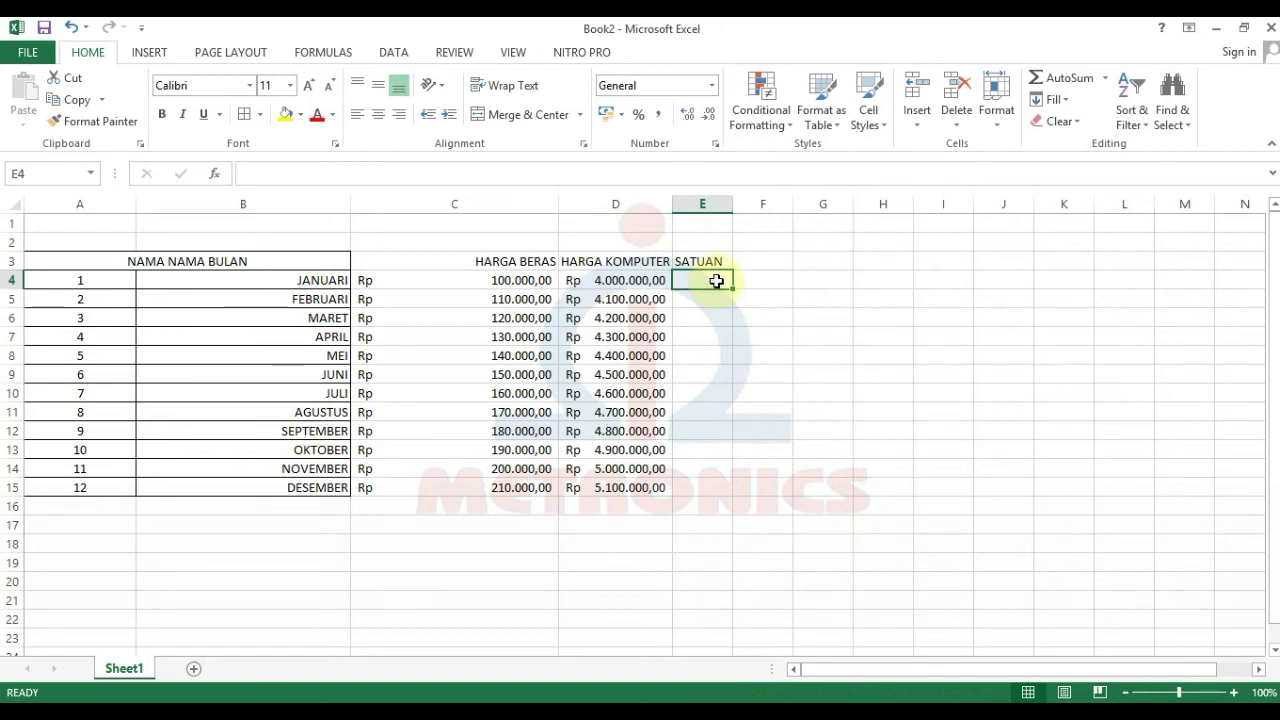
{"action": "key", "text": "shift"}
{"action": "type", "text": "Unit"}
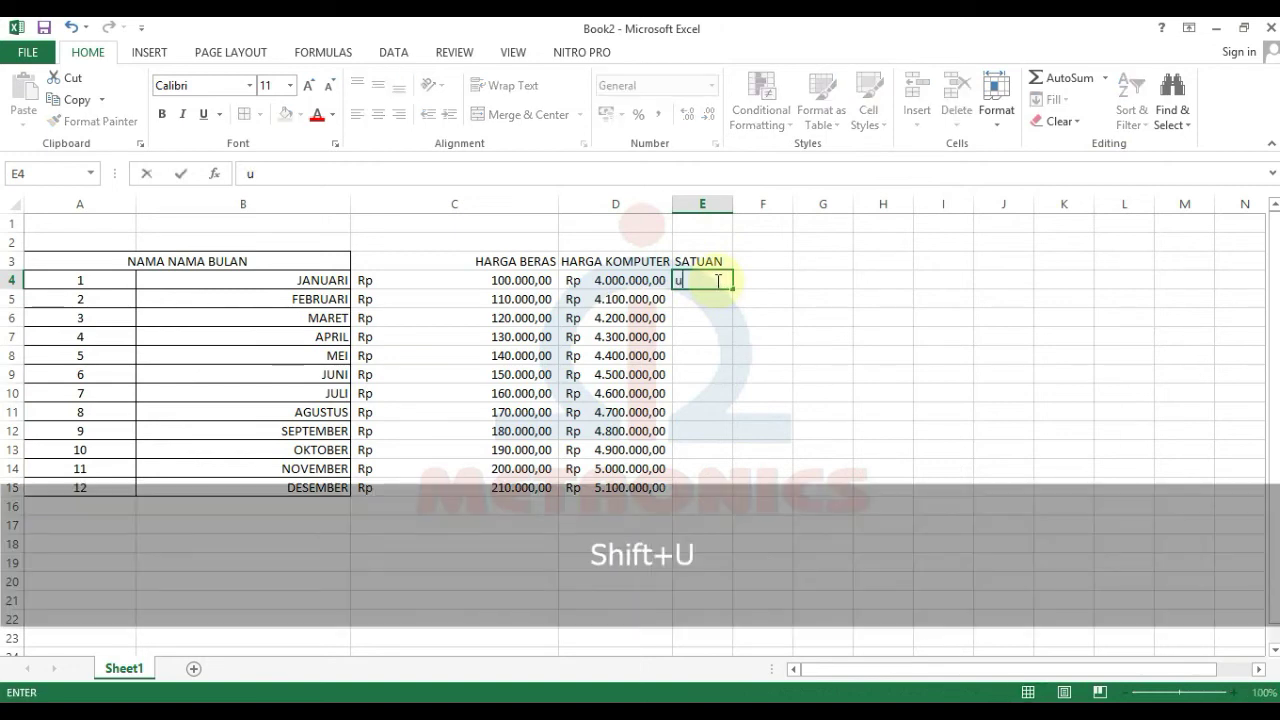
{"action": "key", "text": "Return"}
{"action": "key", "text": "Caps_Lock"}
{"action": "key", "text": "Left"}
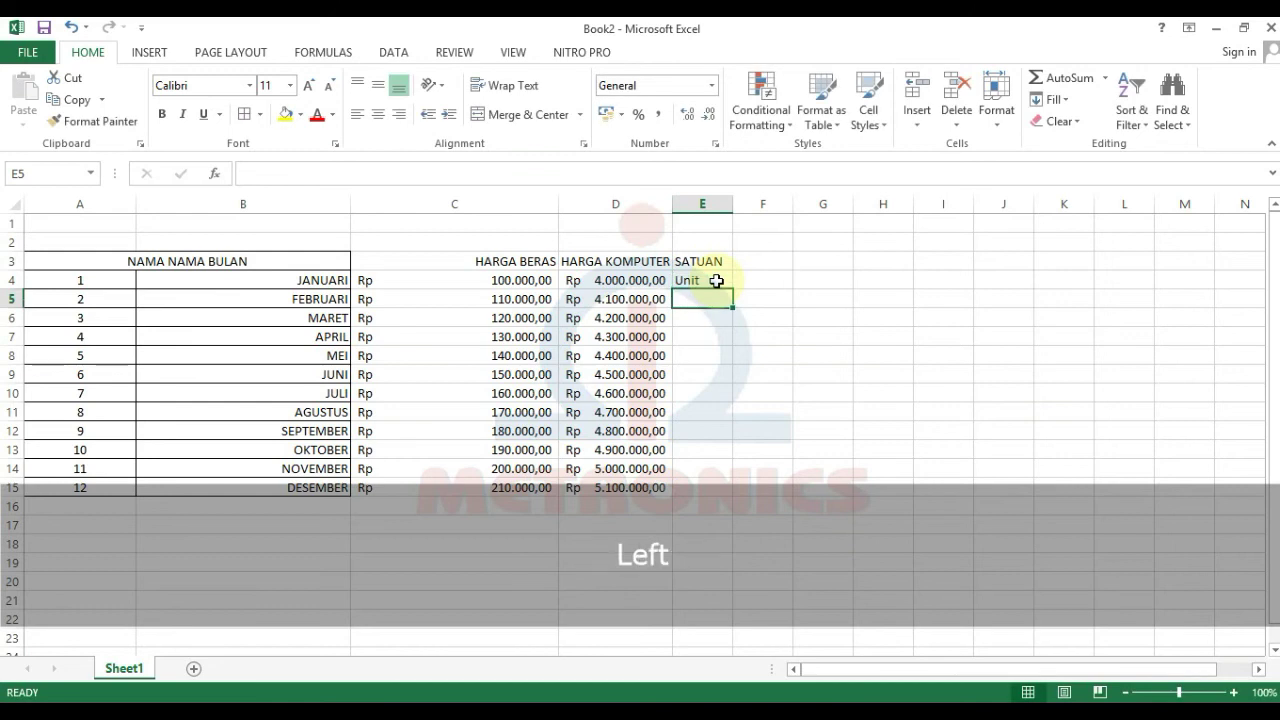
{"action": "key", "text": "Up"}
{"action": "key", "text": "Right"}
{"action": "key", "text": "Delete"}
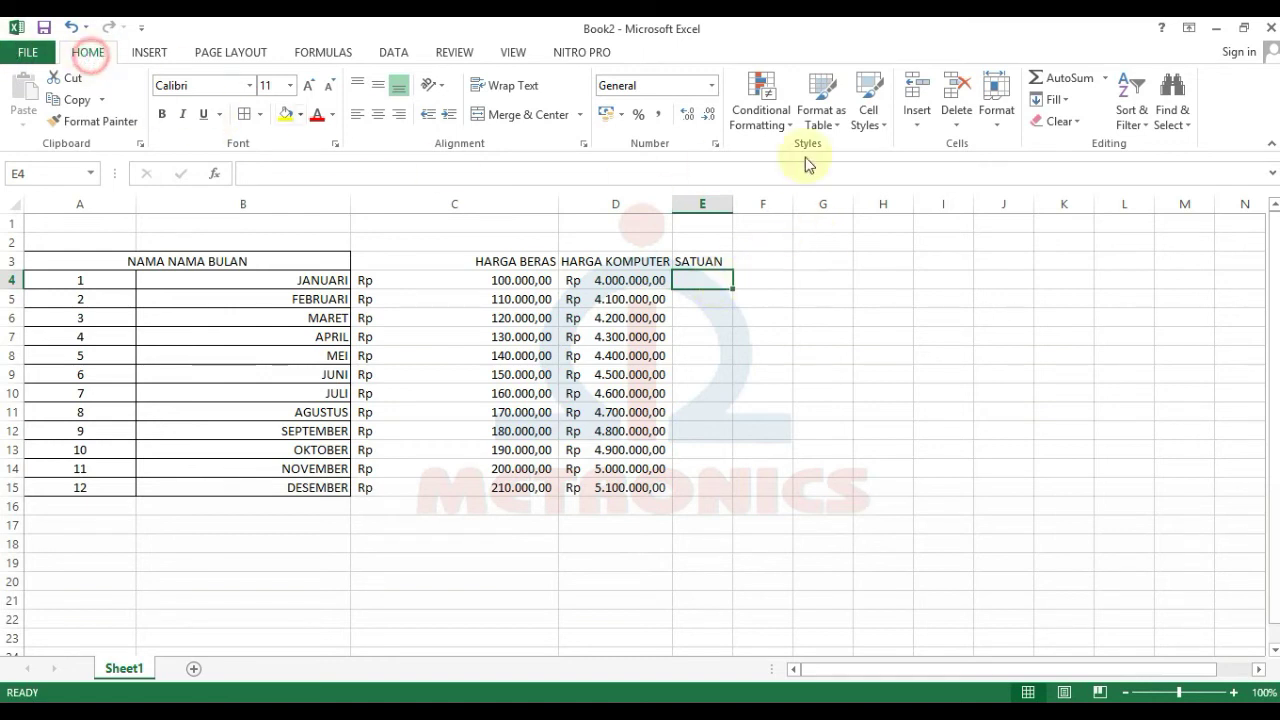
Step: Give E4 the custom format 0 "Unit" and enter 1 so it shows 1 Unit
{"action": "left_click", "coordinate": [1000, 108]}
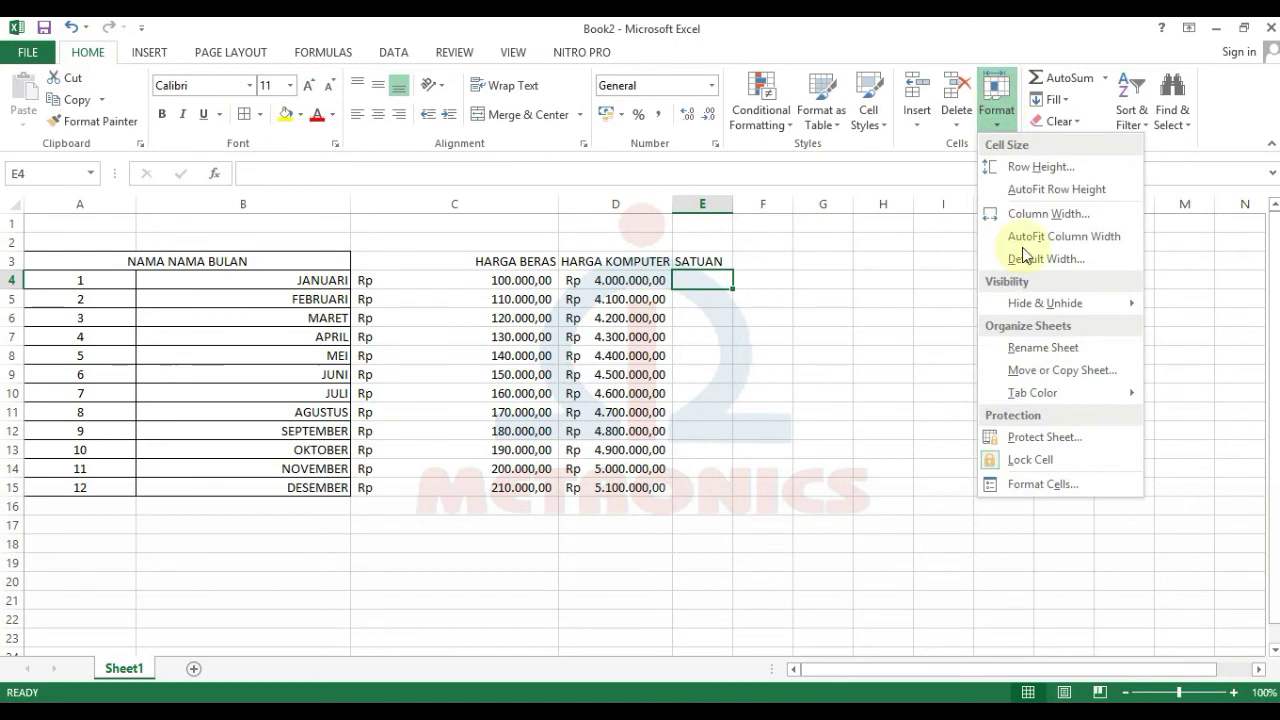
{"action": "left_click", "coordinate": [1086, 484]}
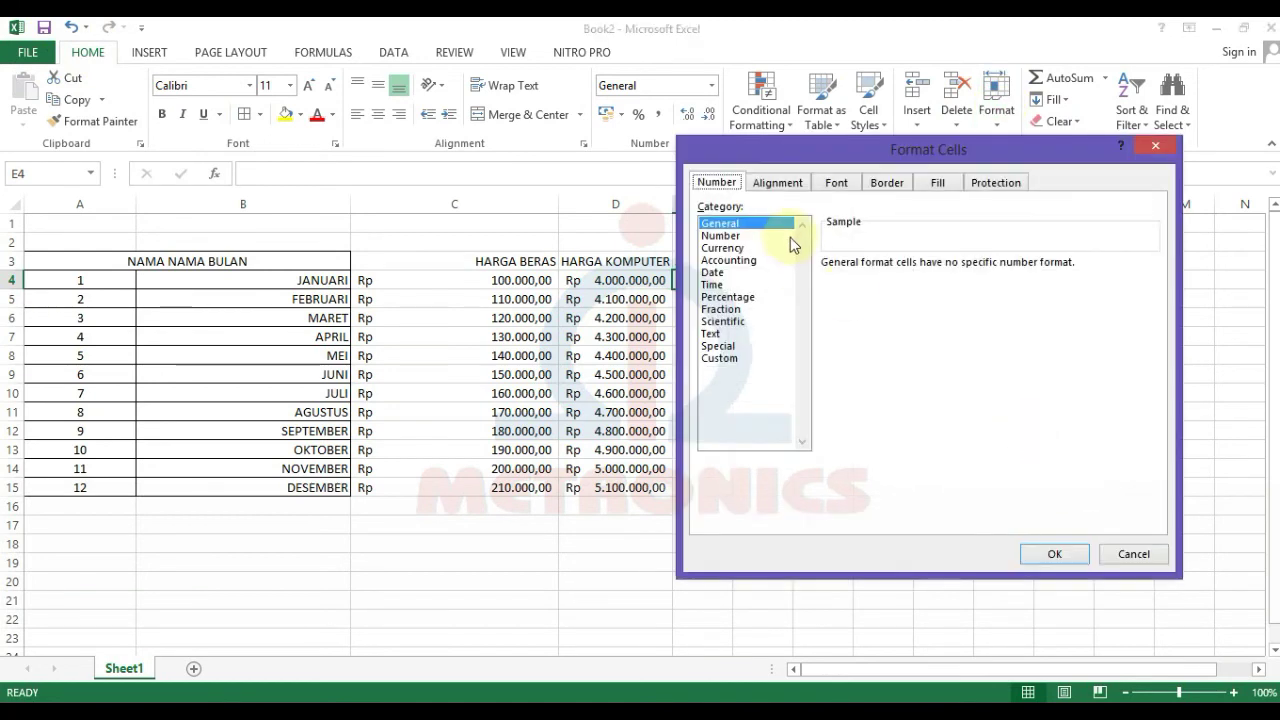
{"action": "left_click", "coordinate": [737, 362]}
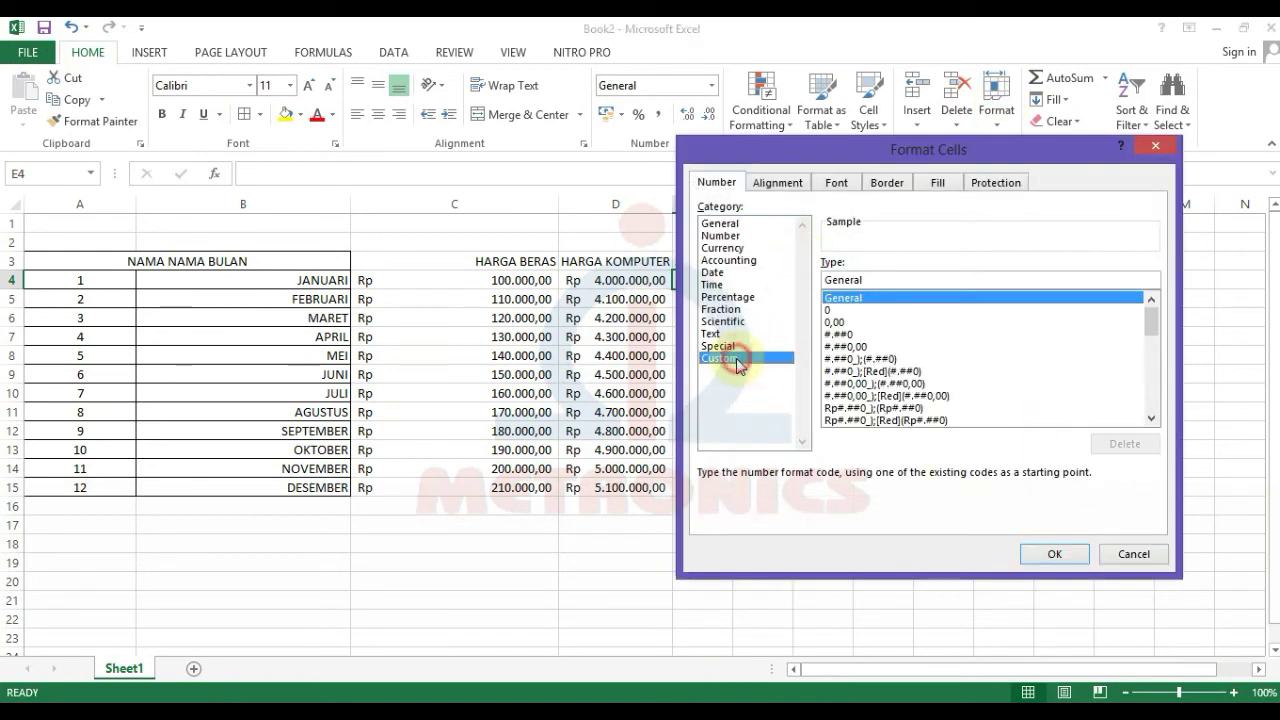
{"action": "left_click", "coordinate": [829, 310]}
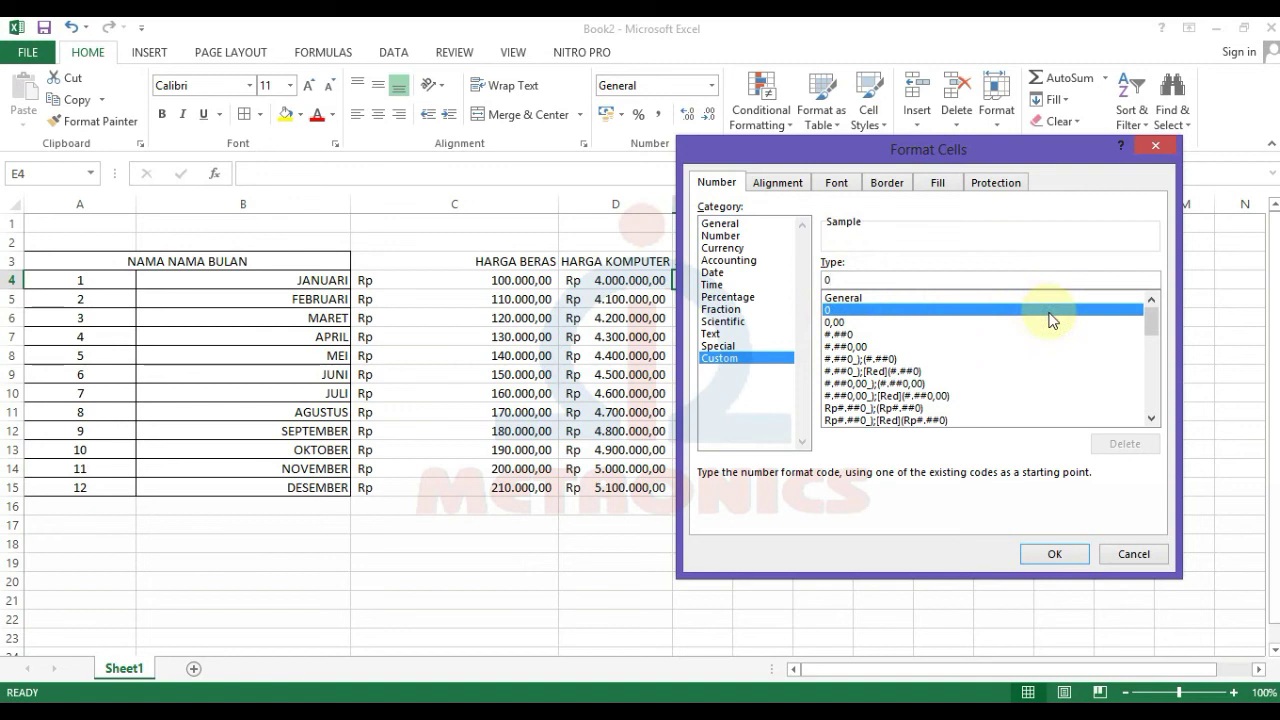
{"action": "type", "text": "\""}
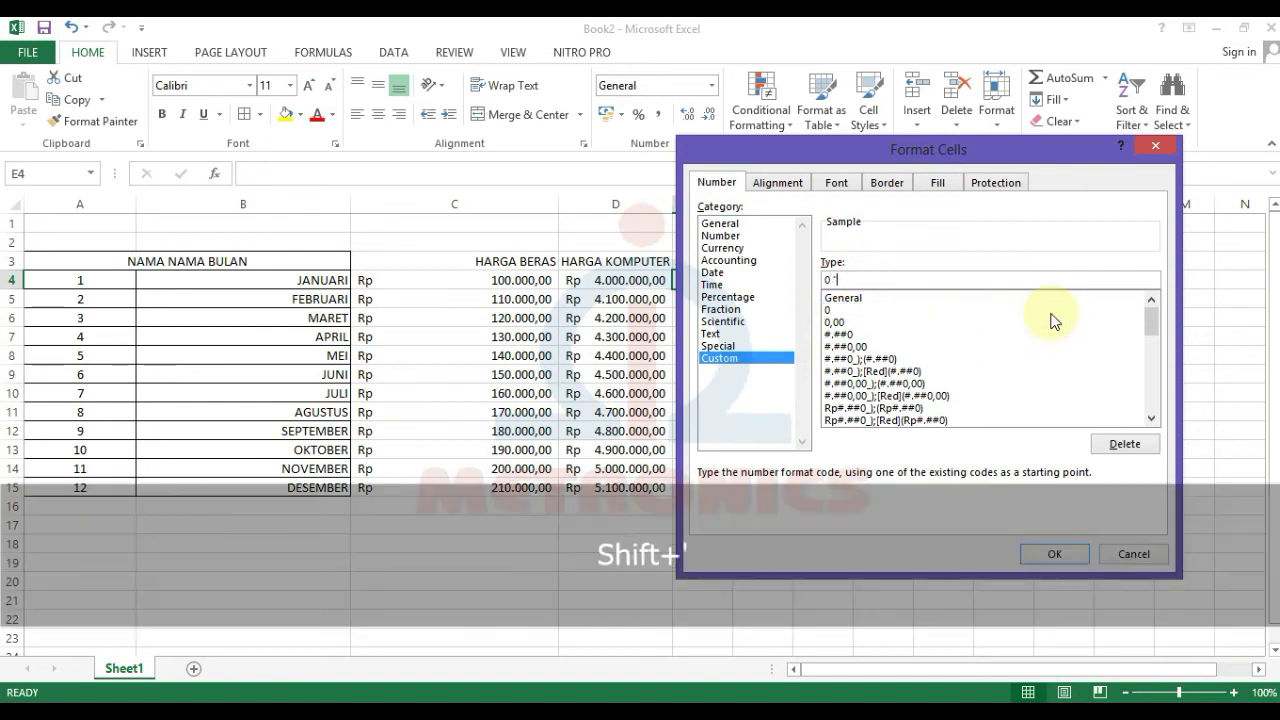
{"action": "type", "text": "Unit\""}
{"action": "left_click", "coordinate": [1046, 555]}
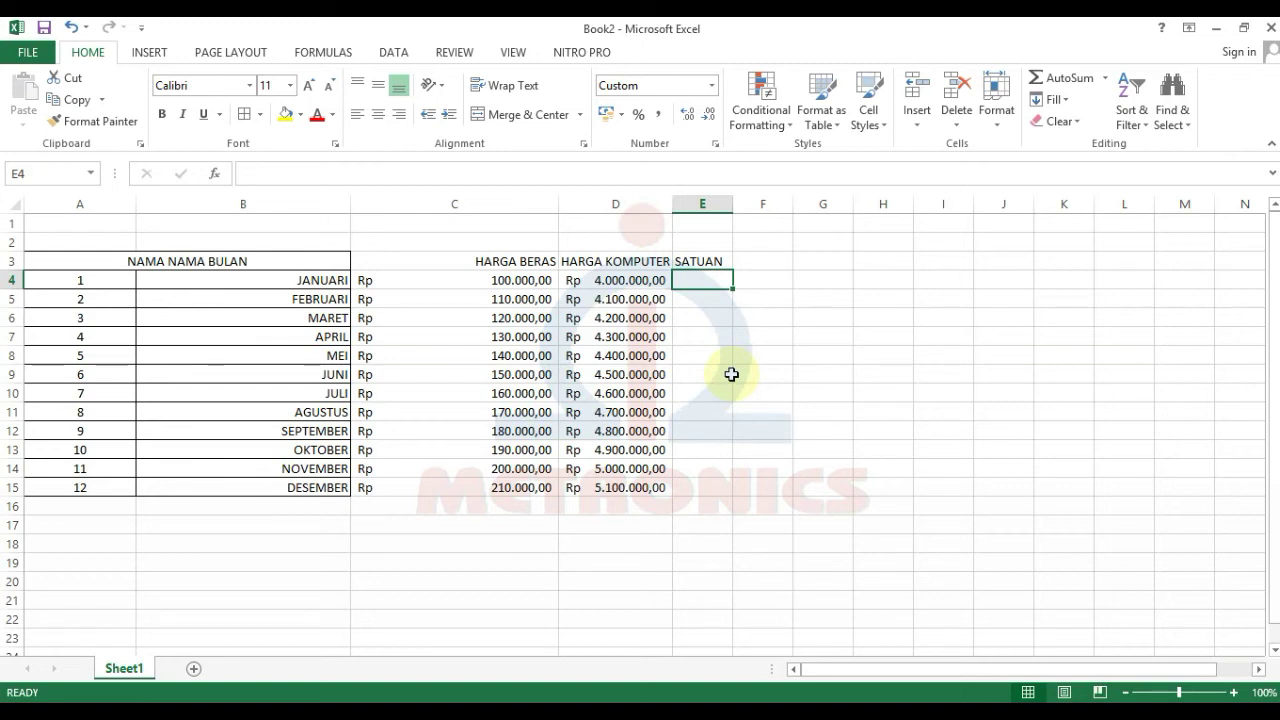
{"action": "type", "text": "1"}
{"action": "key", "text": "Return"}
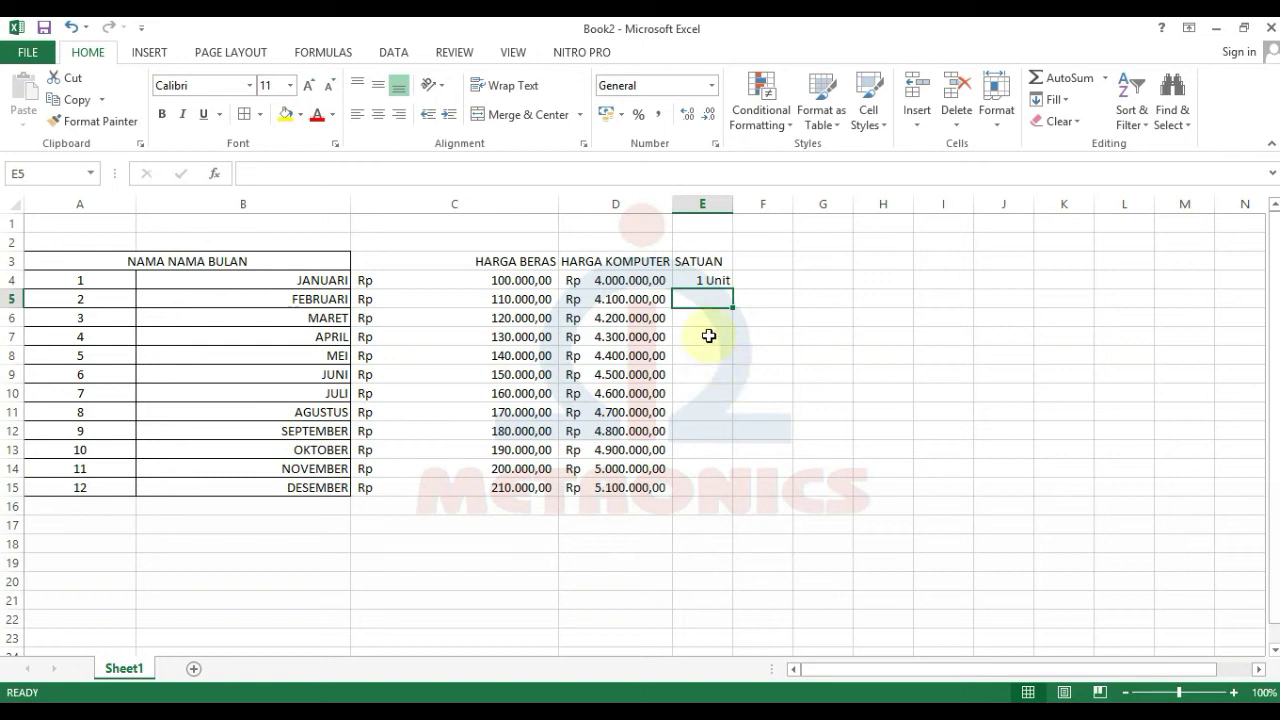
Step: Clear the existing 1 Unit value from the SATUAN cells
{"action": "left_click", "coordinate": [714, 278]}
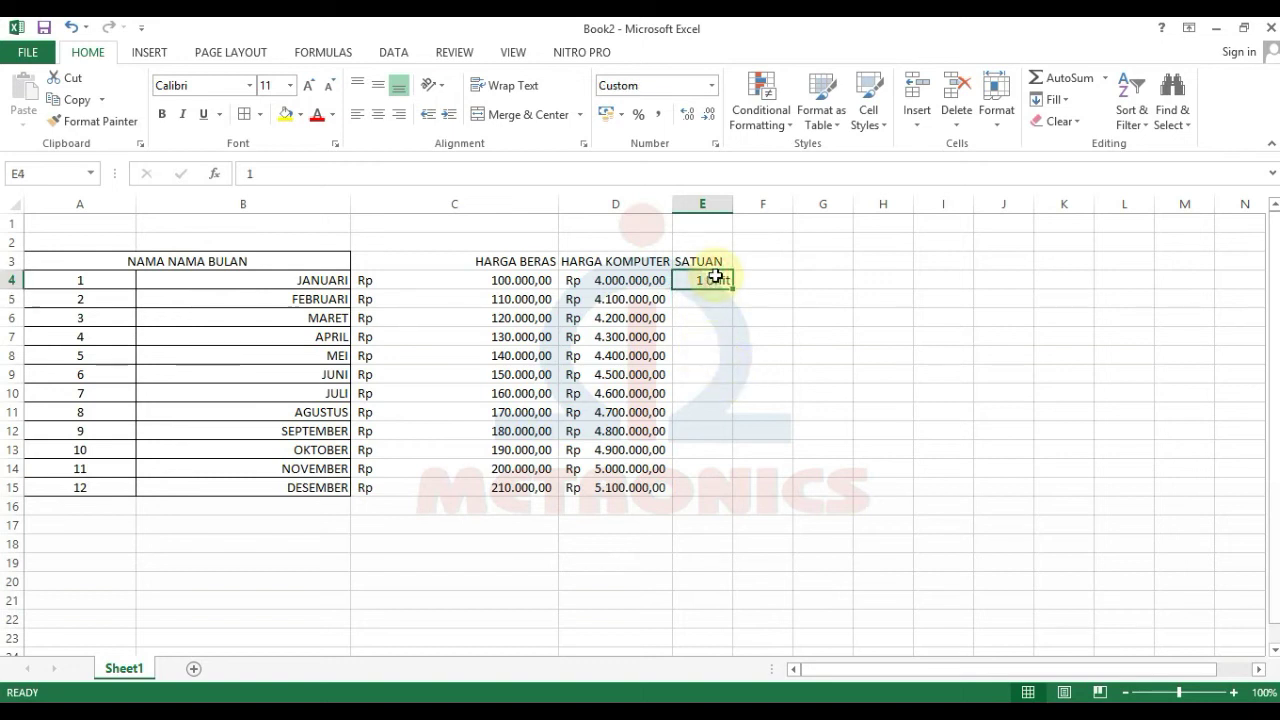
{"action": "left_click_drag", "start_coordinate": [714, 278], "coordinate": [685, 481]}
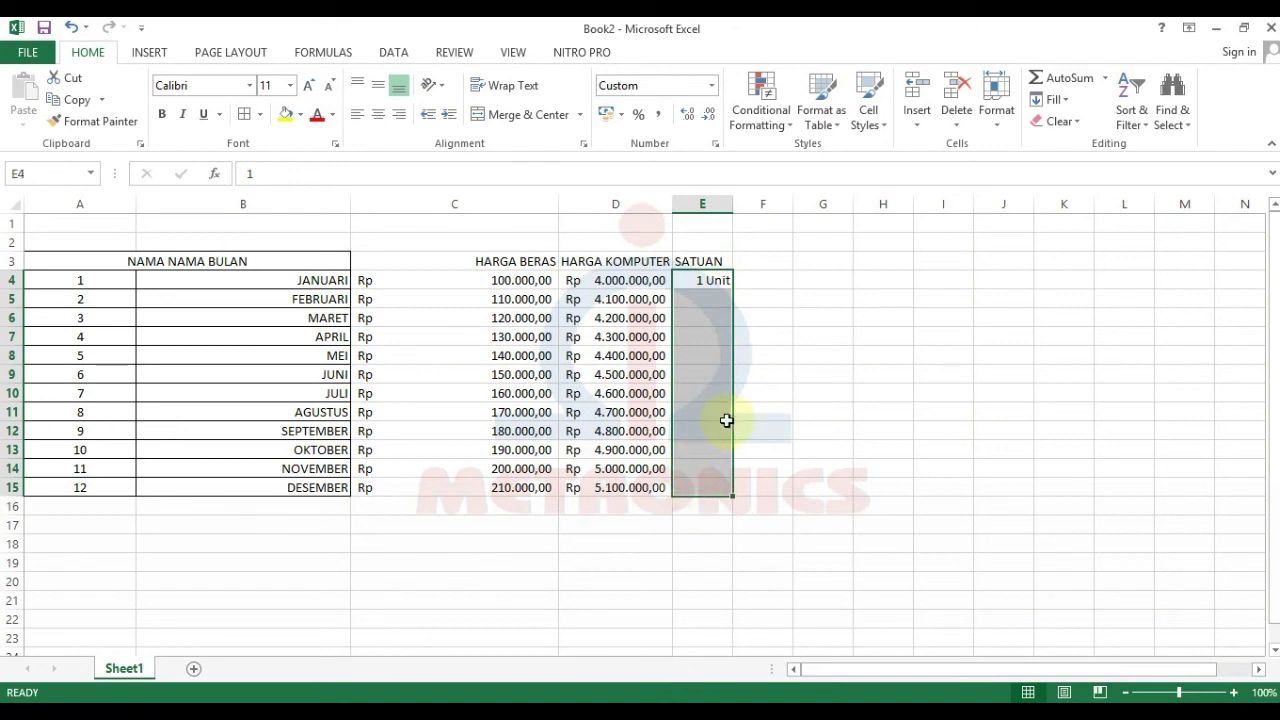
{"action": "key", "text": "Delete"}
{"action": "left_click", "coordinate": [724, 417]}
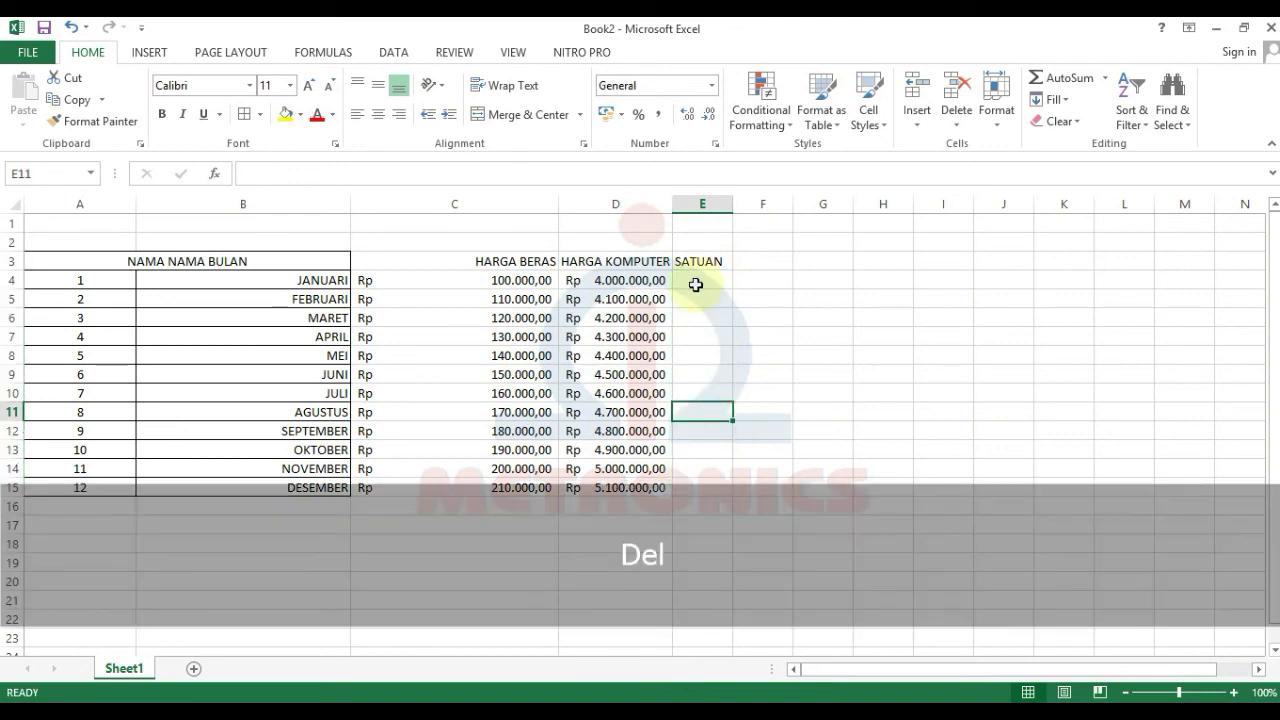
{"action": "left_click", "coordinate": [695, 284]}
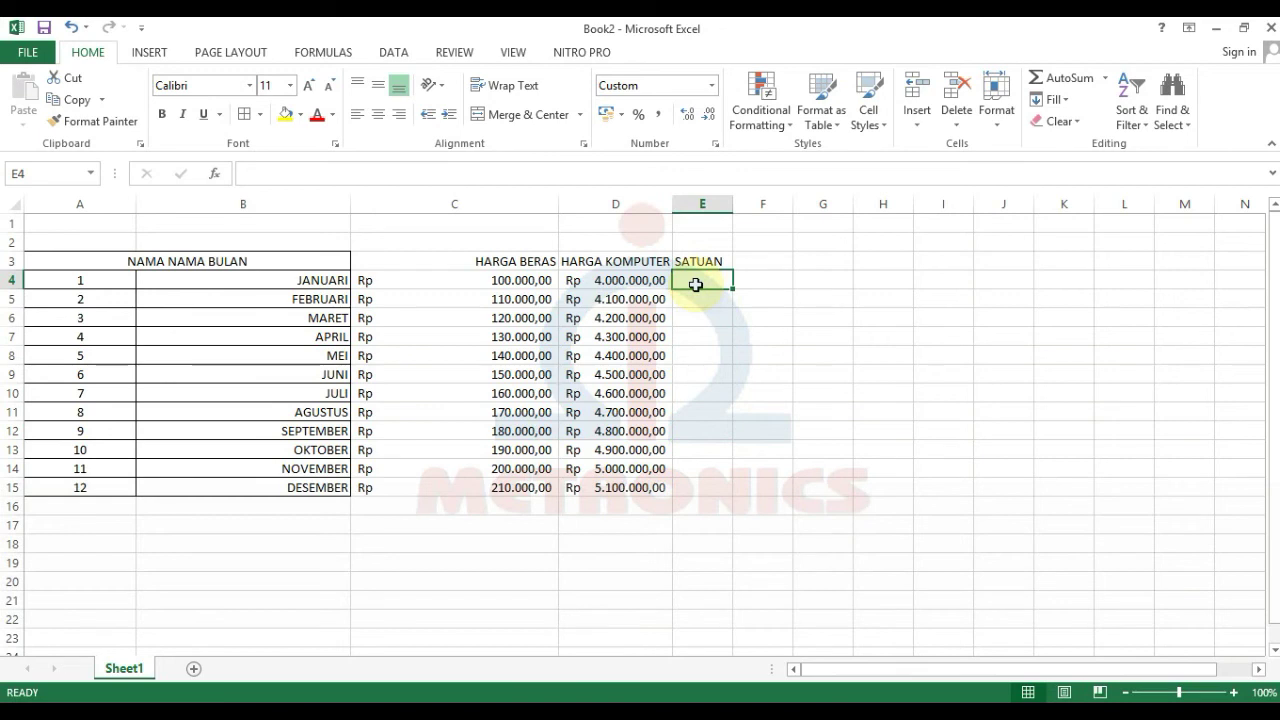
Step: Enter 1 in each of cells E4 through E7
{"action": "type", "text": "1"}
{"action": "key", "text": "Return"}
{"action": "type", "text": "1"}
{"action": "key", "text": "Return"}
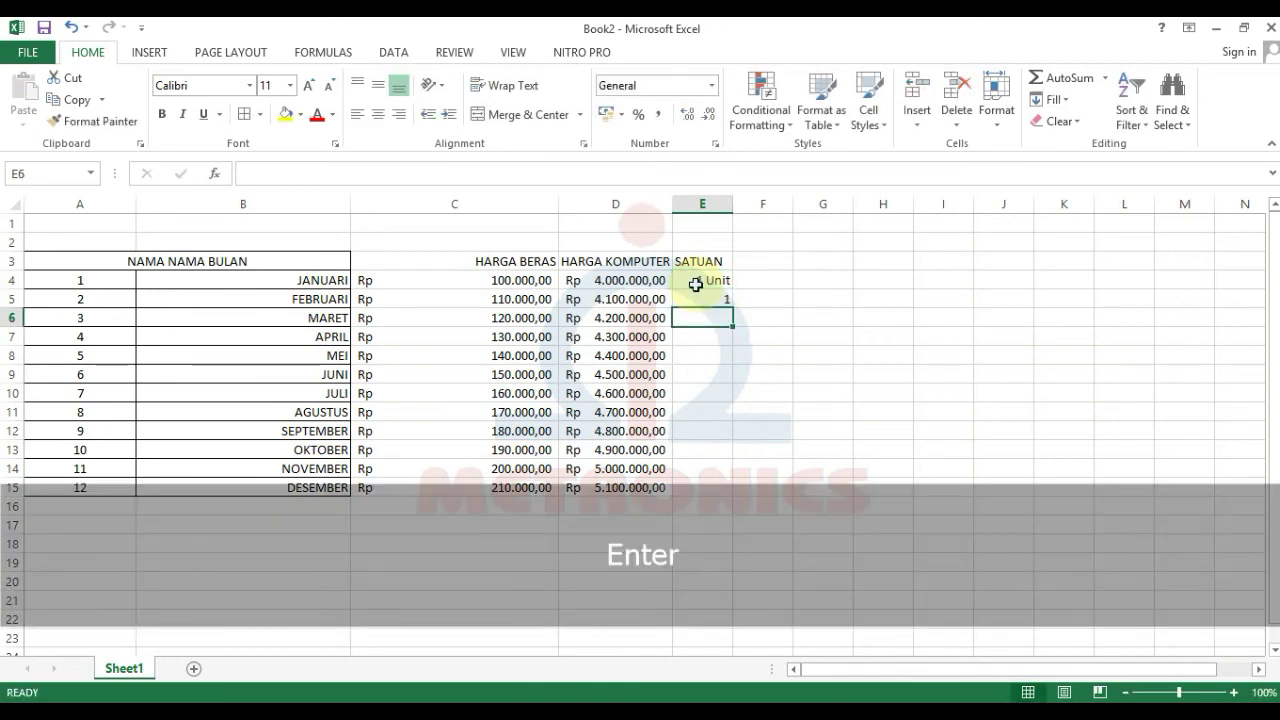
{"action": "key", "text": "Return"}
{"action": "type", "text": "1"}
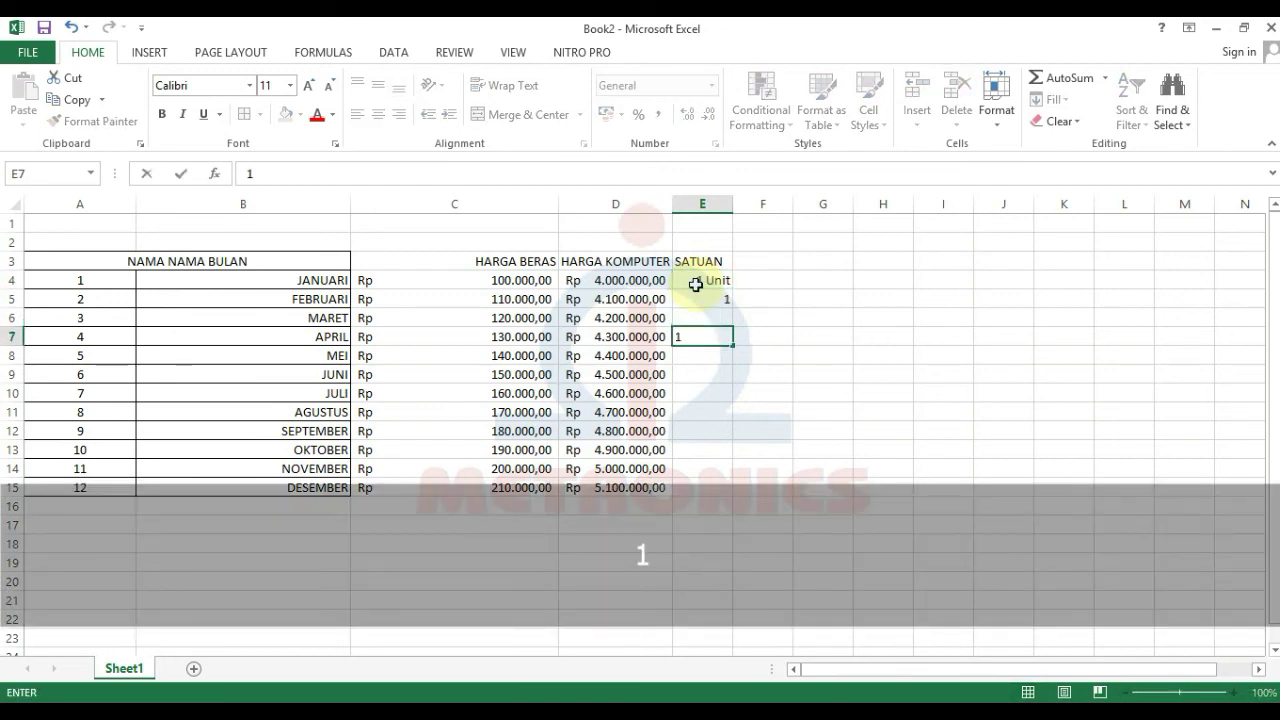
{"action": "key", "text": "Up"}
{"action": "type", "text": "1"}
{"action": "key", "text": "Return"}
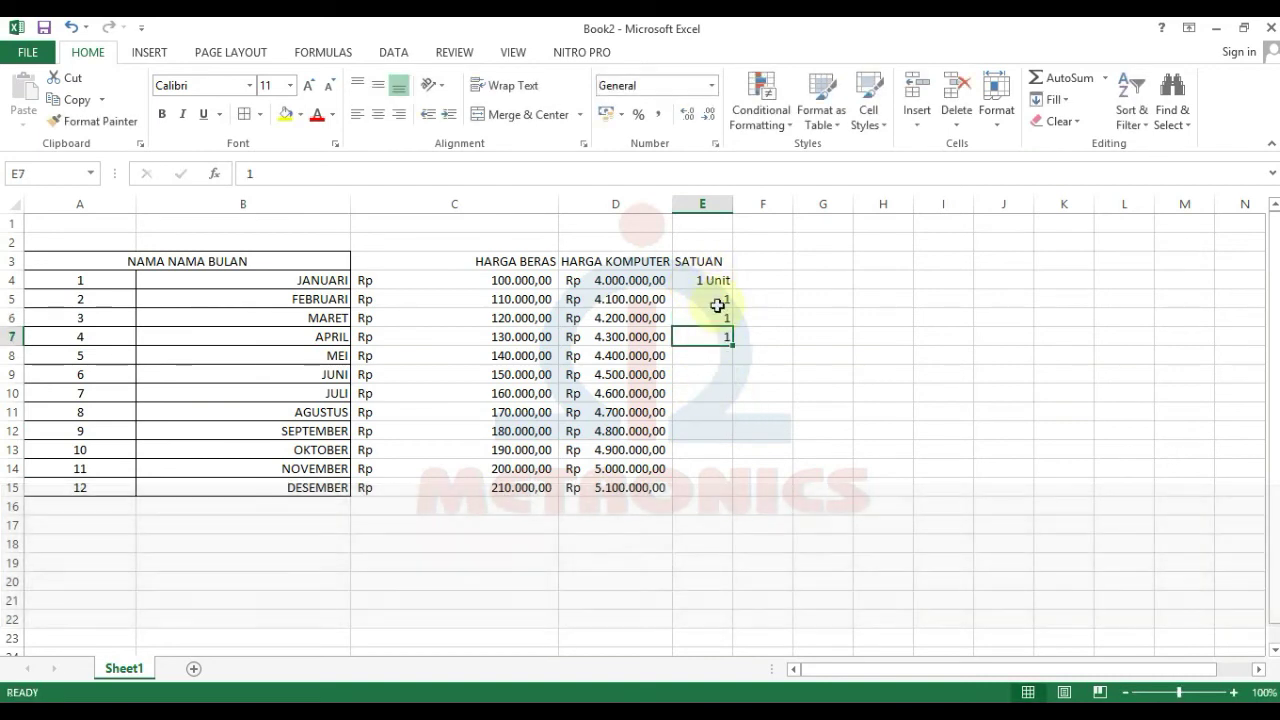
Step: Apply the custom 0 "Unit" format to E4:E15 and add a new worksheet, Sheet2
{"action": "left_click", "coordinate": [708, 280]}
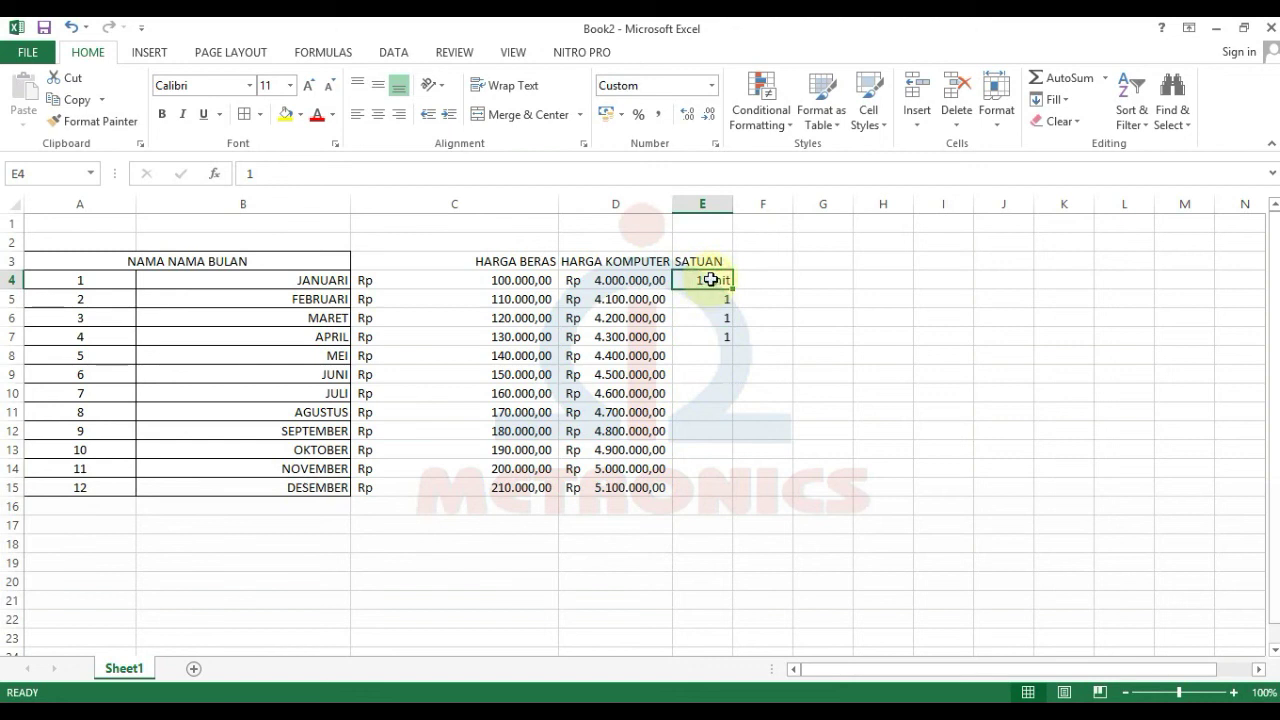
{"action": "left_click_drag", "start_coordinate": [707, 280], "coordinate": [704, 487]}
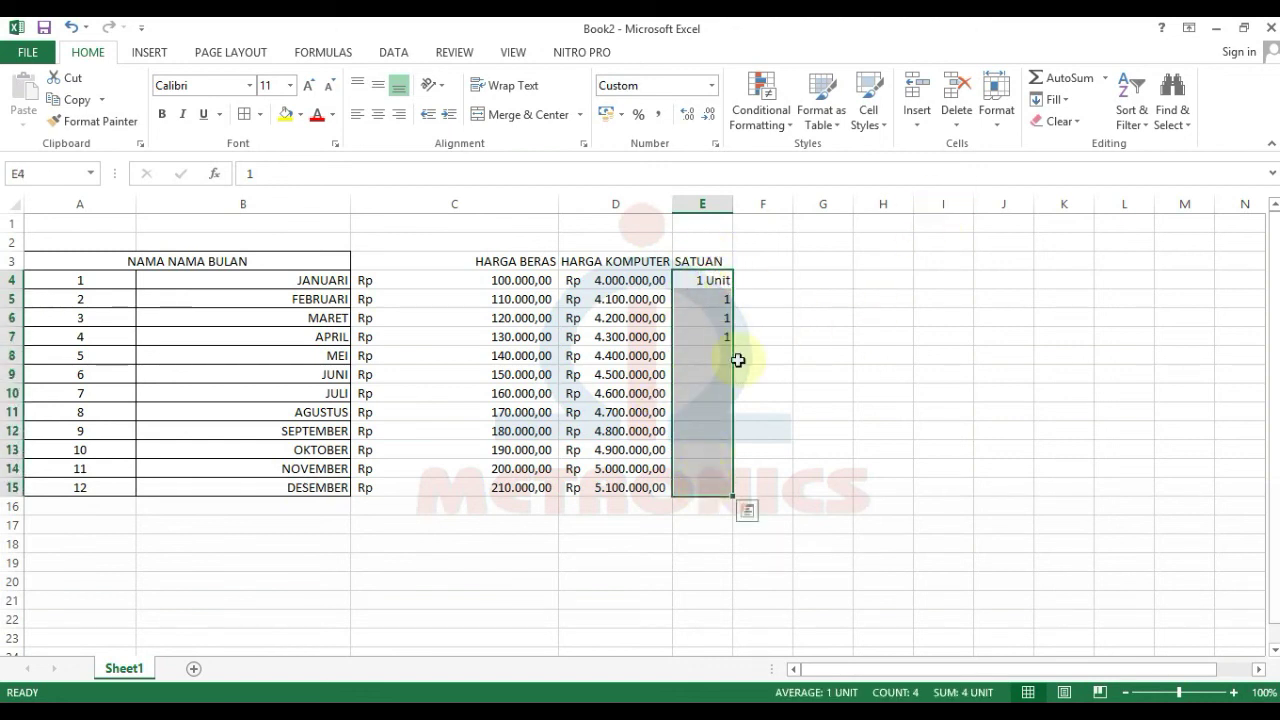
{"action": "left_click", "coordinate": [999, 120]}
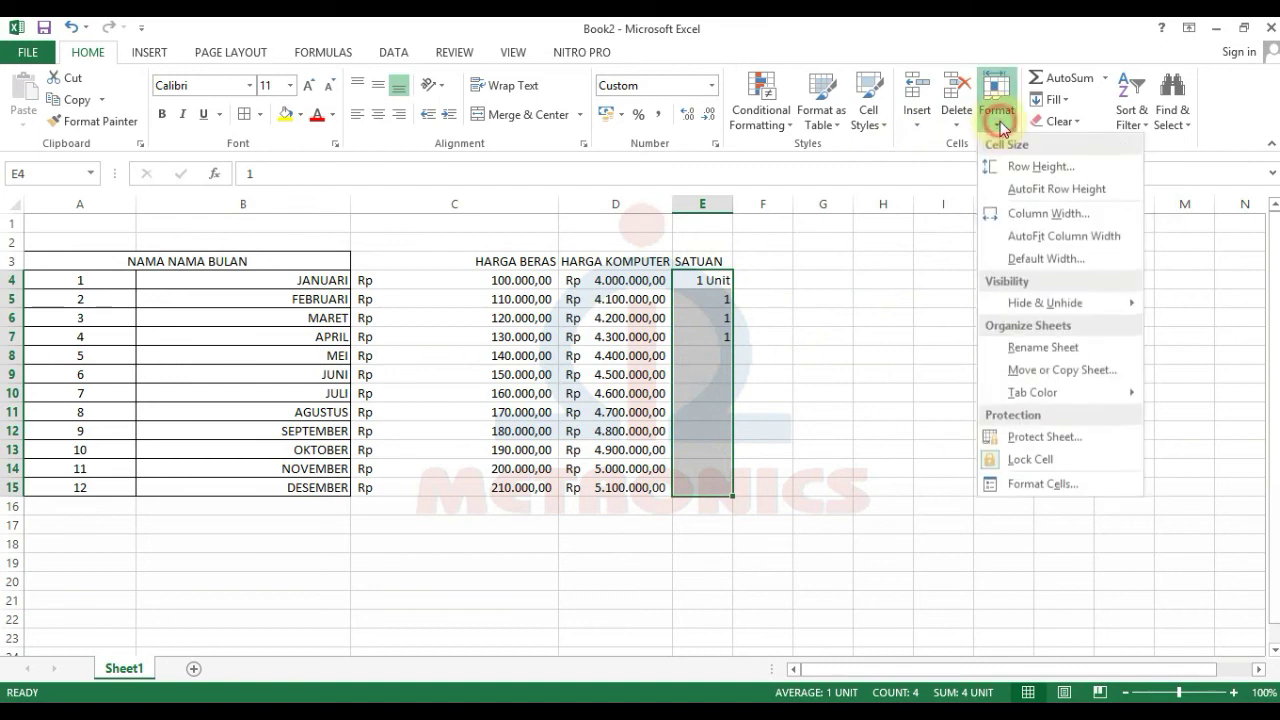
{"action": "left_click", "coordinate": [1017, 486]}
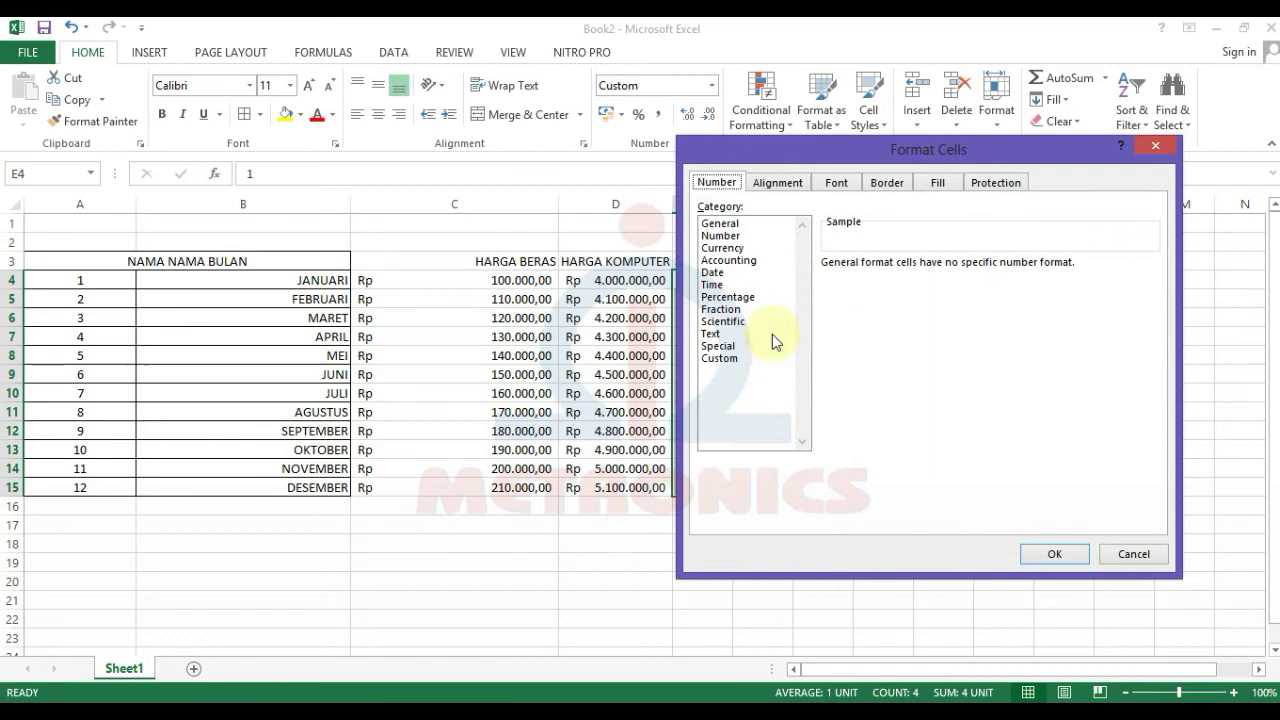
{"action": "left_click", "coordinate": [743, 357]}
{"action": "left_click", "coordinate": [848, 311]}
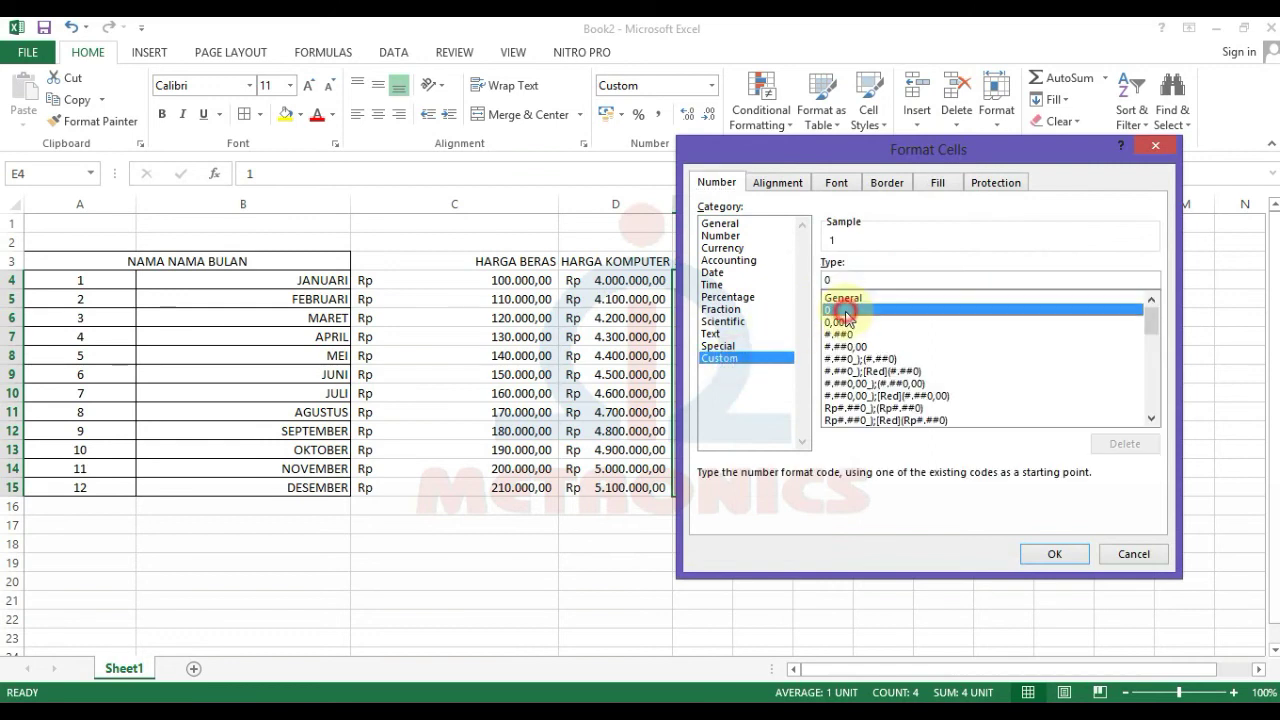
{"action": "left_click", "coordinate": [855, 282]}
{"action": "type", "text": "'"}
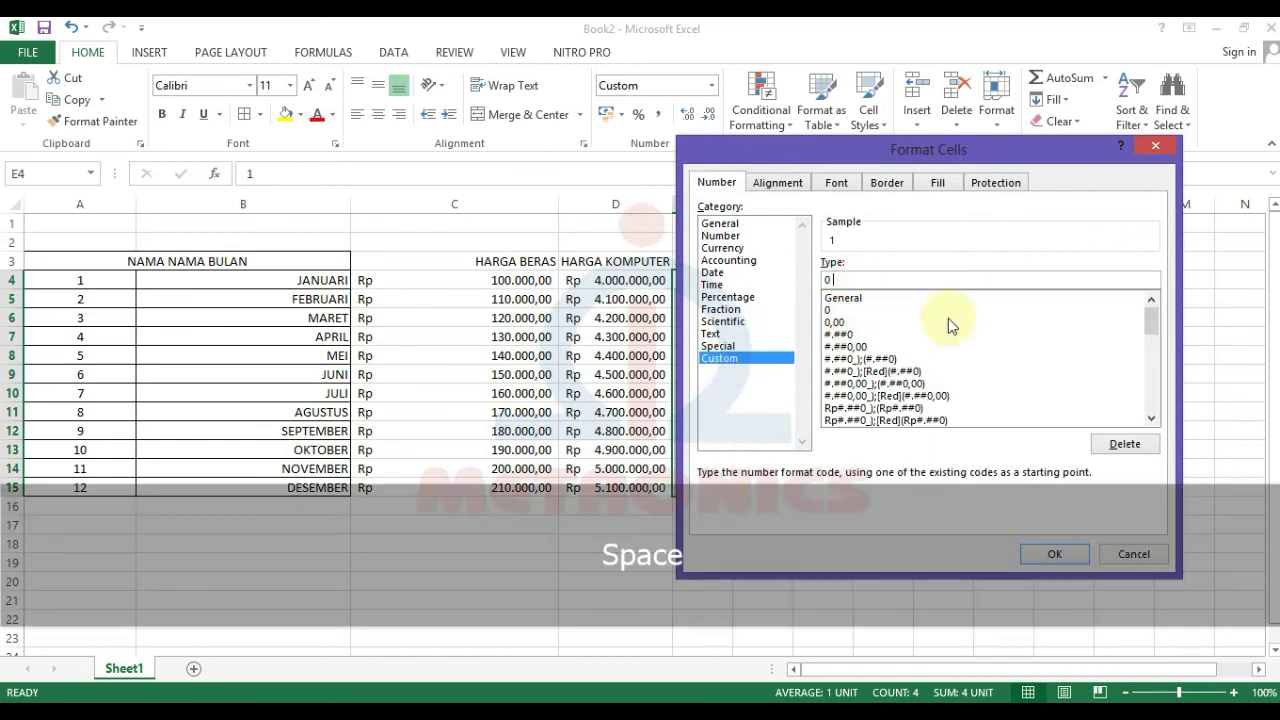
{"action": "type", "text": "Unit\""}
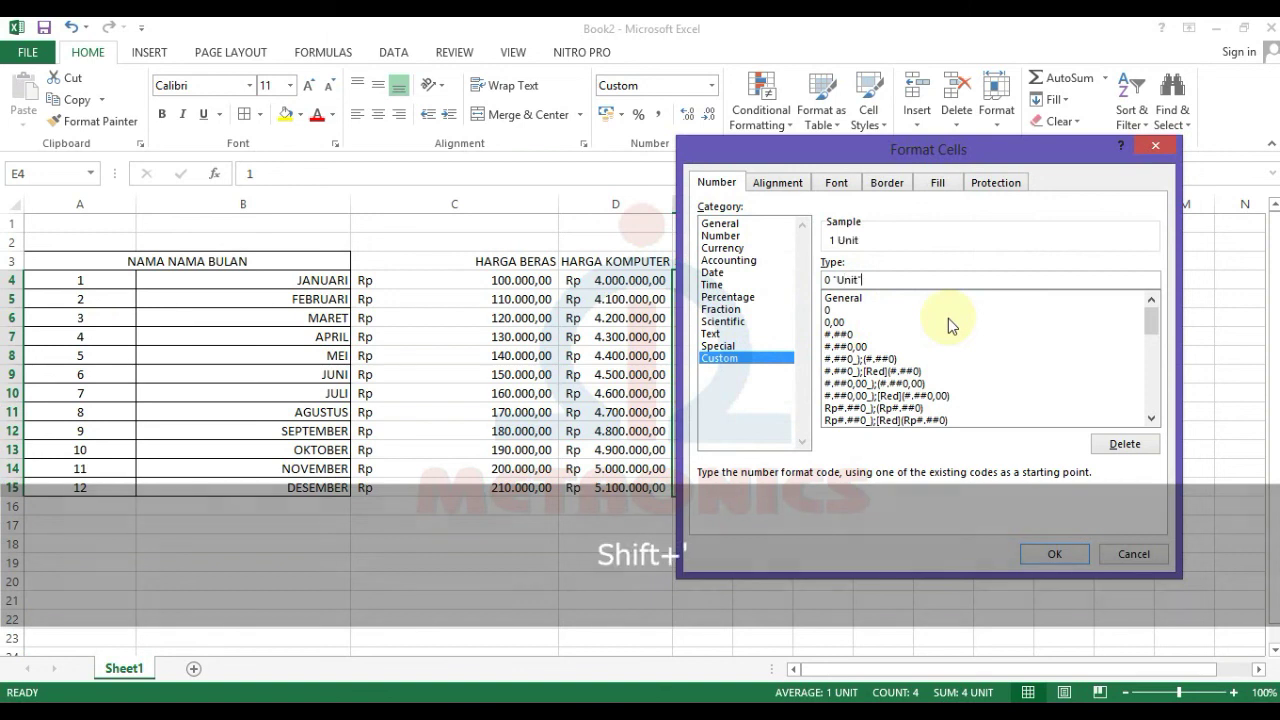
{"action": "left_click", "coordinate": [1054, 555]}
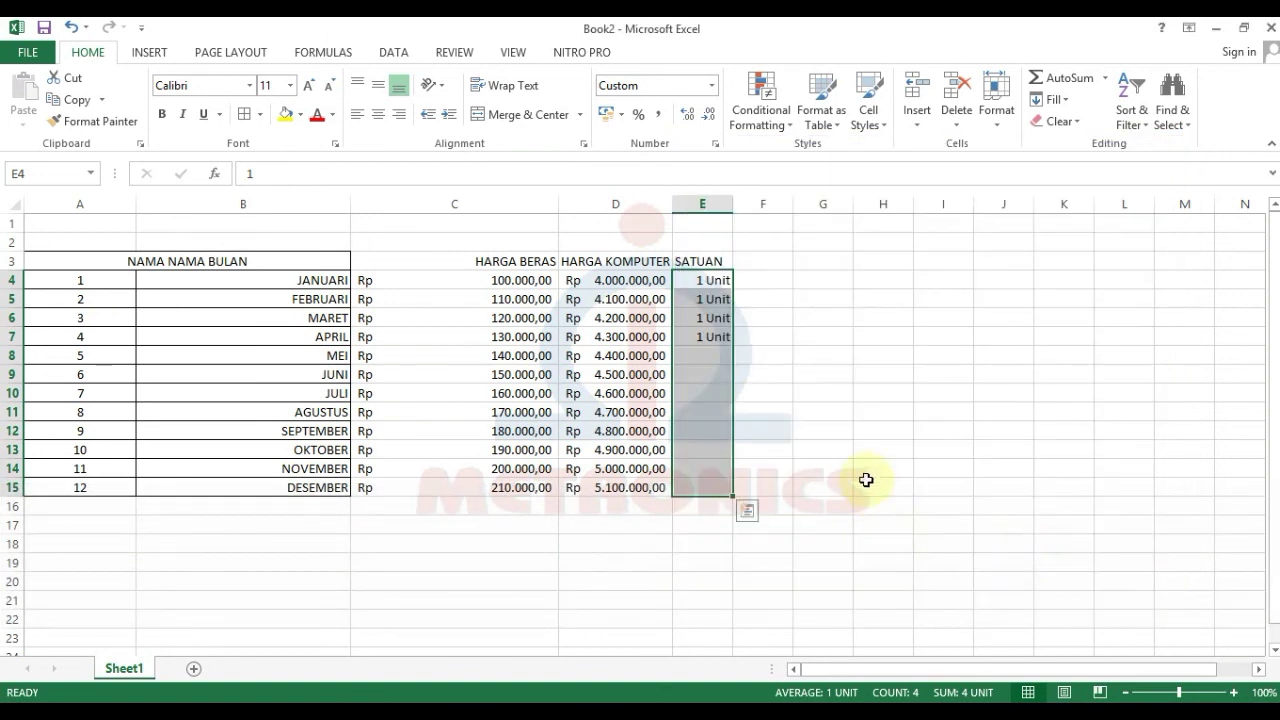
{"action": "left_click", "coordinate": [713, 336]}
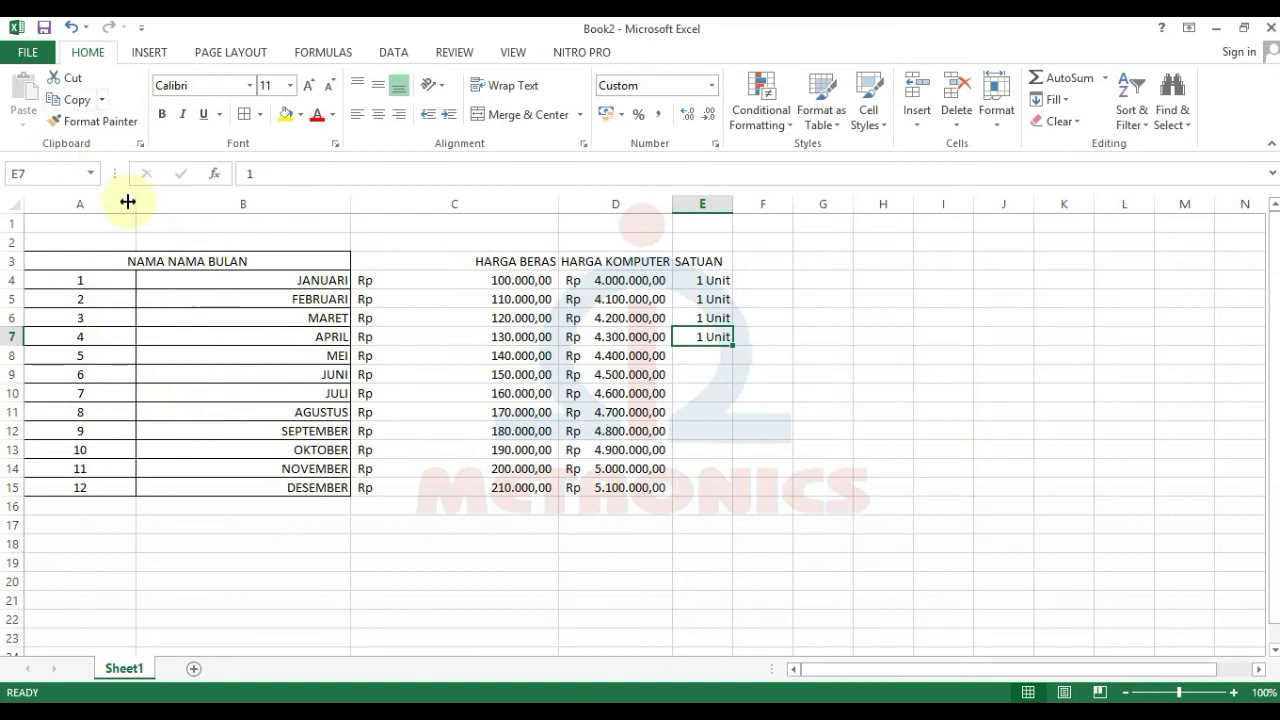
{"action": "left_click", "coordinate": [194, 669]}
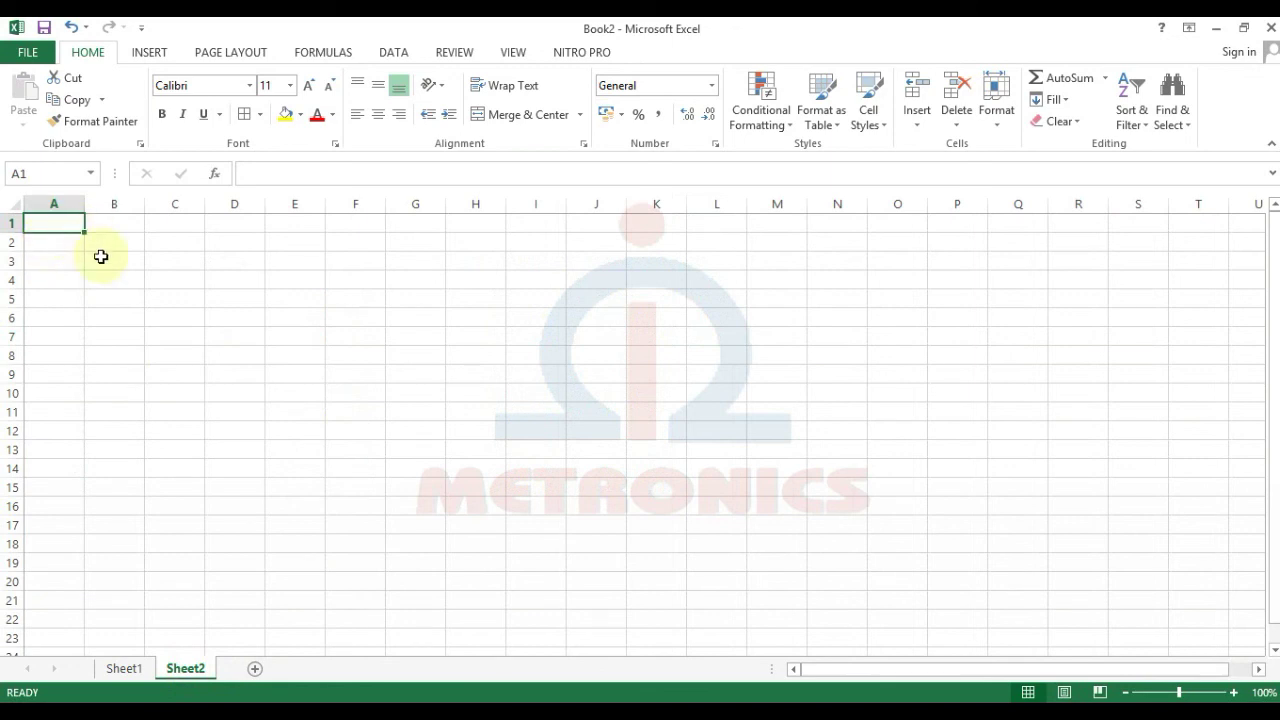
Step: Type the headers NO, NAMA BARANG, JUMLAH and HARGA across A1:D1
{"action": "type", "text": "n"}
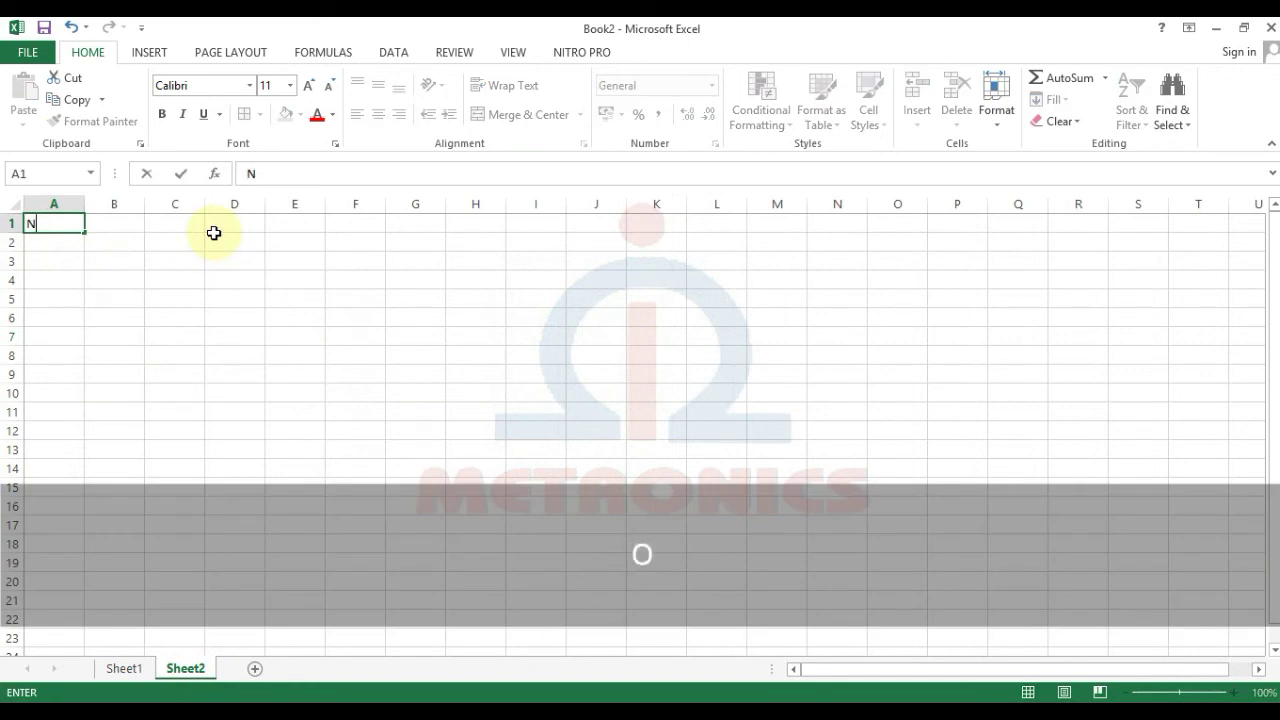
{"action": "type", "text": "O"}
{"action": "key", "text": "Tab"}
{"action": "type", "text": "NAMA BARA"}
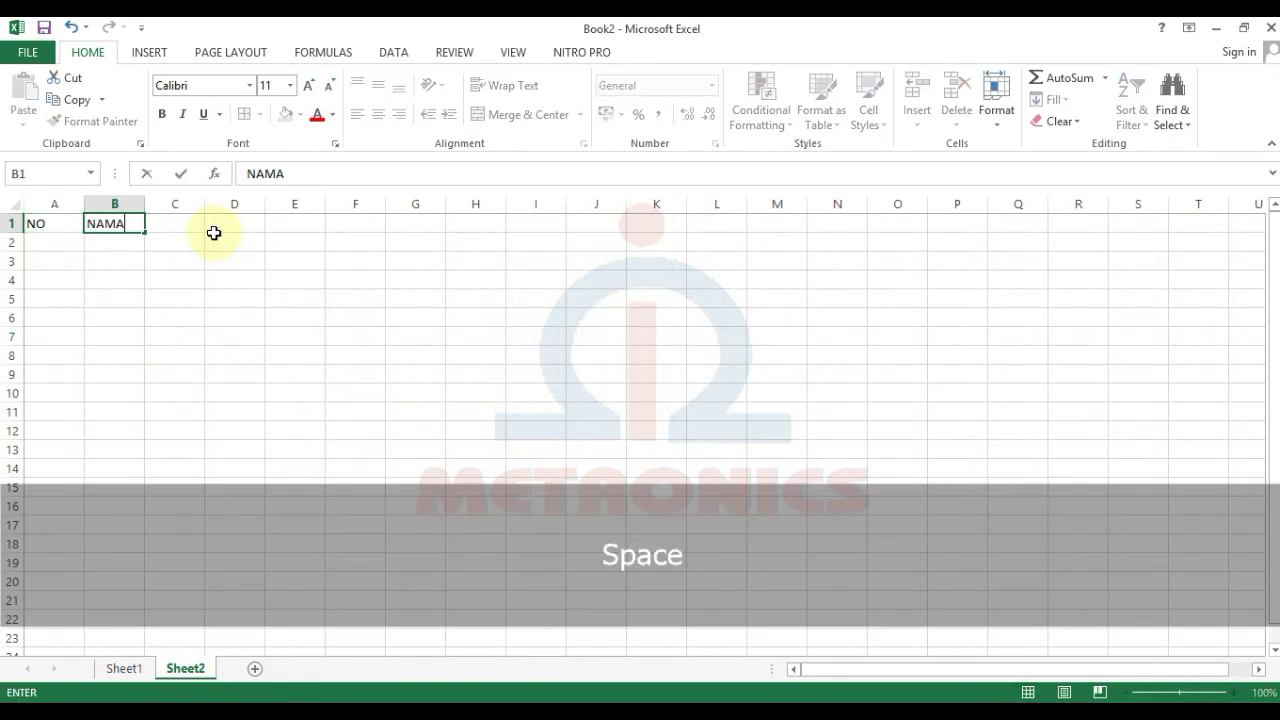
{"action": "key", "text": "Tab"}
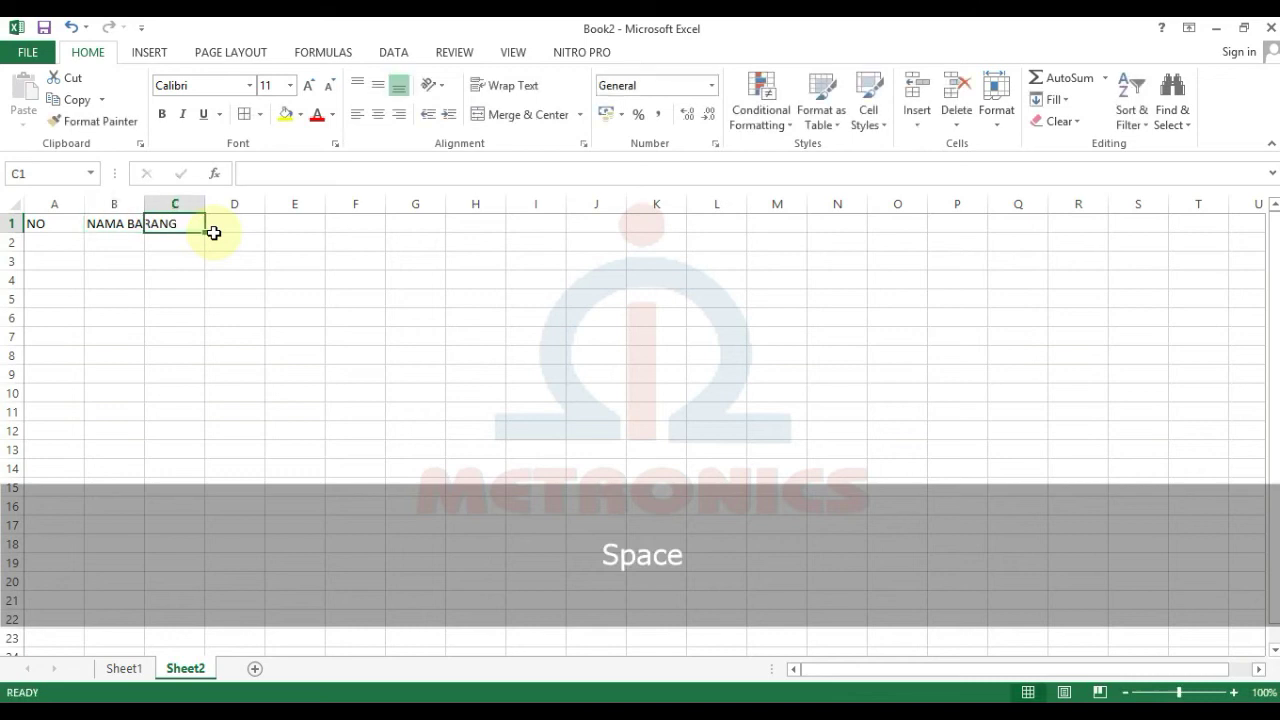
{"action": "type", "text": "JUMLAH"}
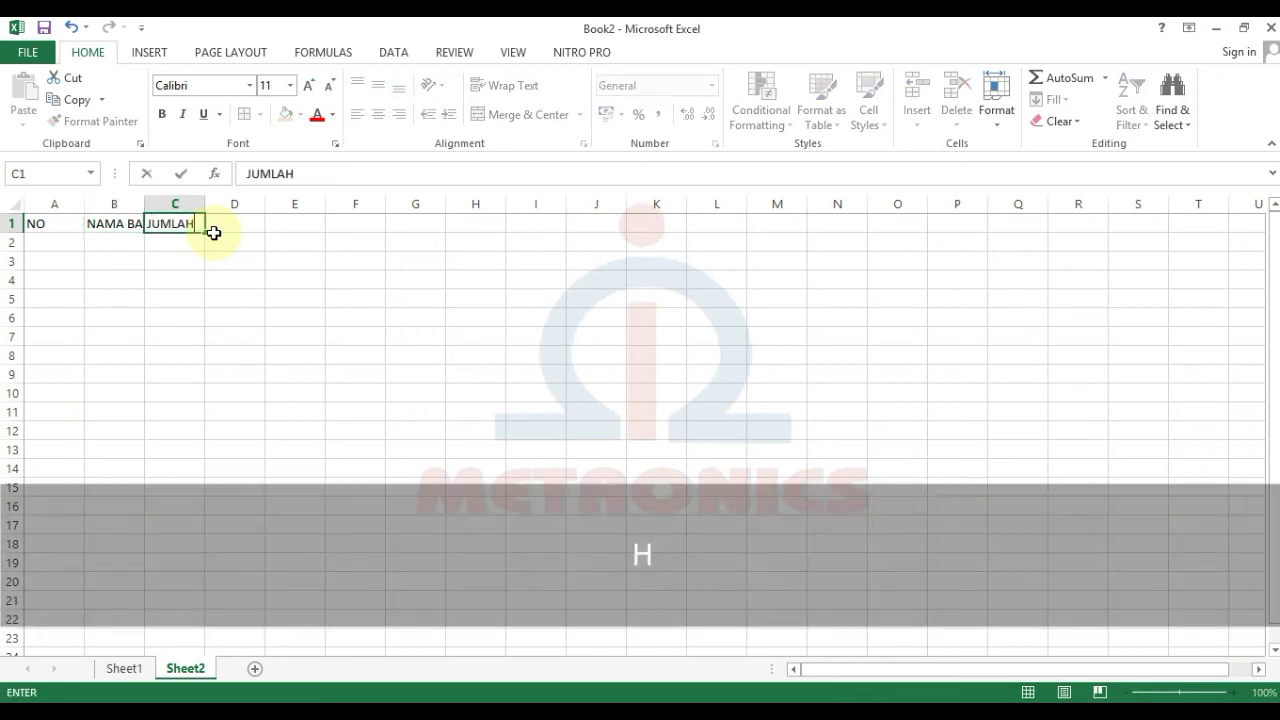
{"action": "key", "text": "Tab"}
{"action": "type", "text": "J"}
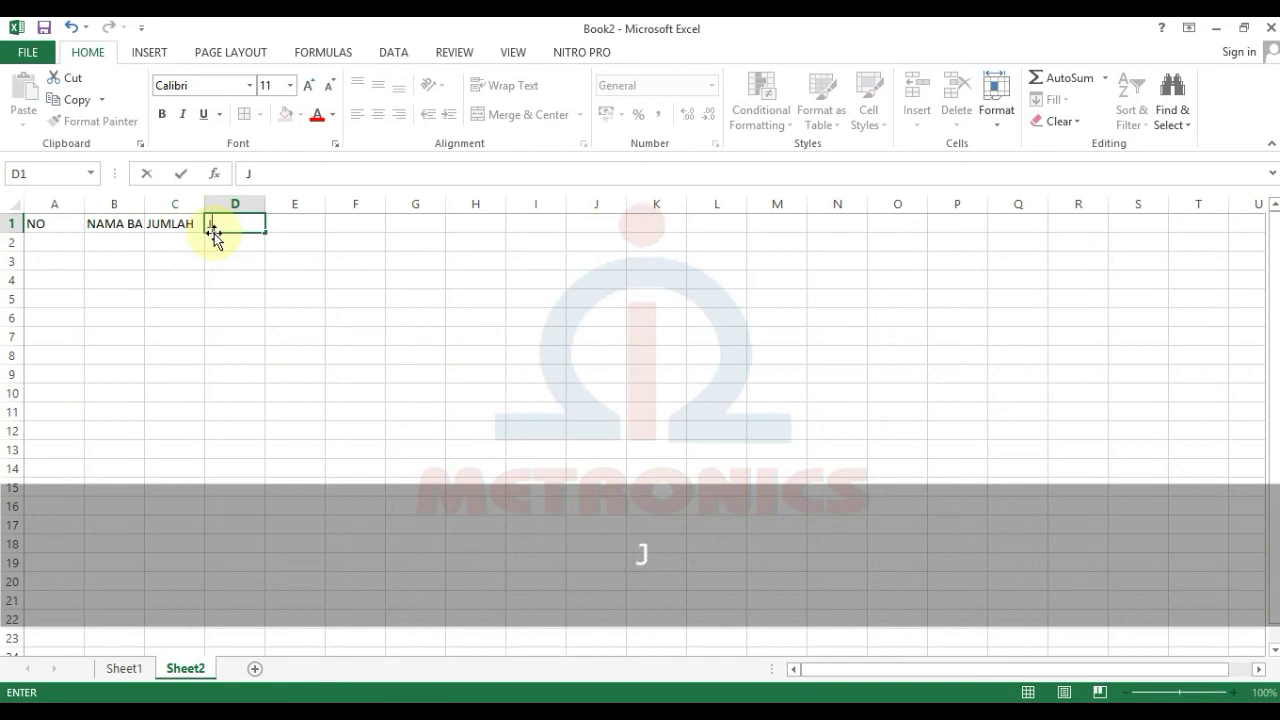
{"action": "type", "text": "ARGA"}
{"action": "key", "text": "Return"}
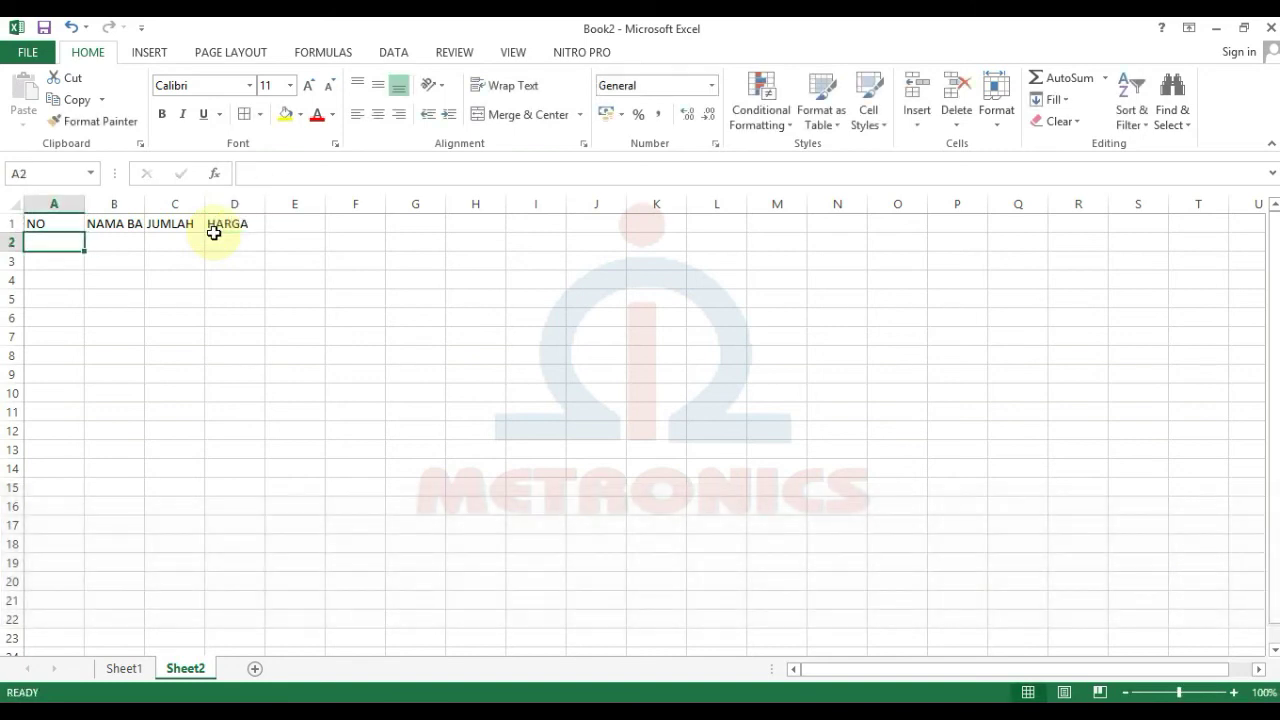
Step: Number rows 1 to 10 in column A and list items KOMPUTER through MAGIC JAR in column B
{"action": "type", "text": "1"}
{"action": "key", "text": "Return"}
{"action": "type", "text": "2"}
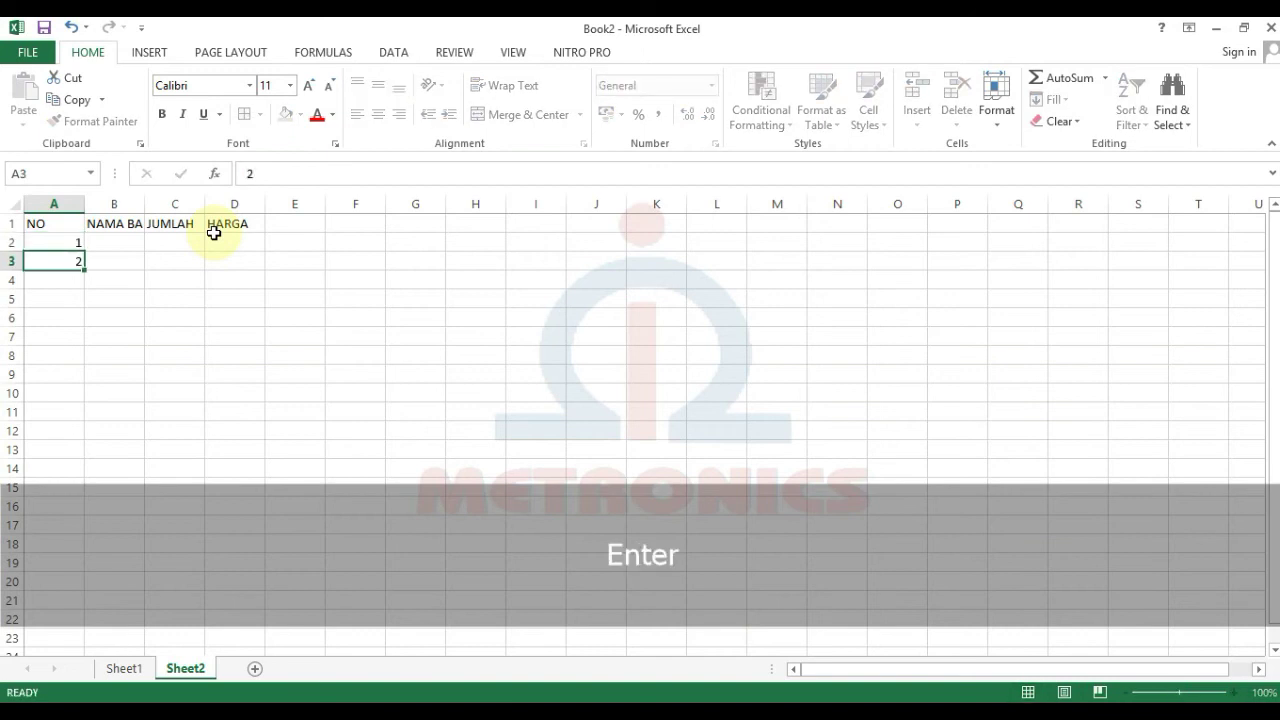
{"action": "key", "text": "Return"}
{"action": "left_click_drag", "start_coordinate": [72, 244], "coordinate": [76, 396]}
{"action": "left_click", "coordinate": [140, 240]}
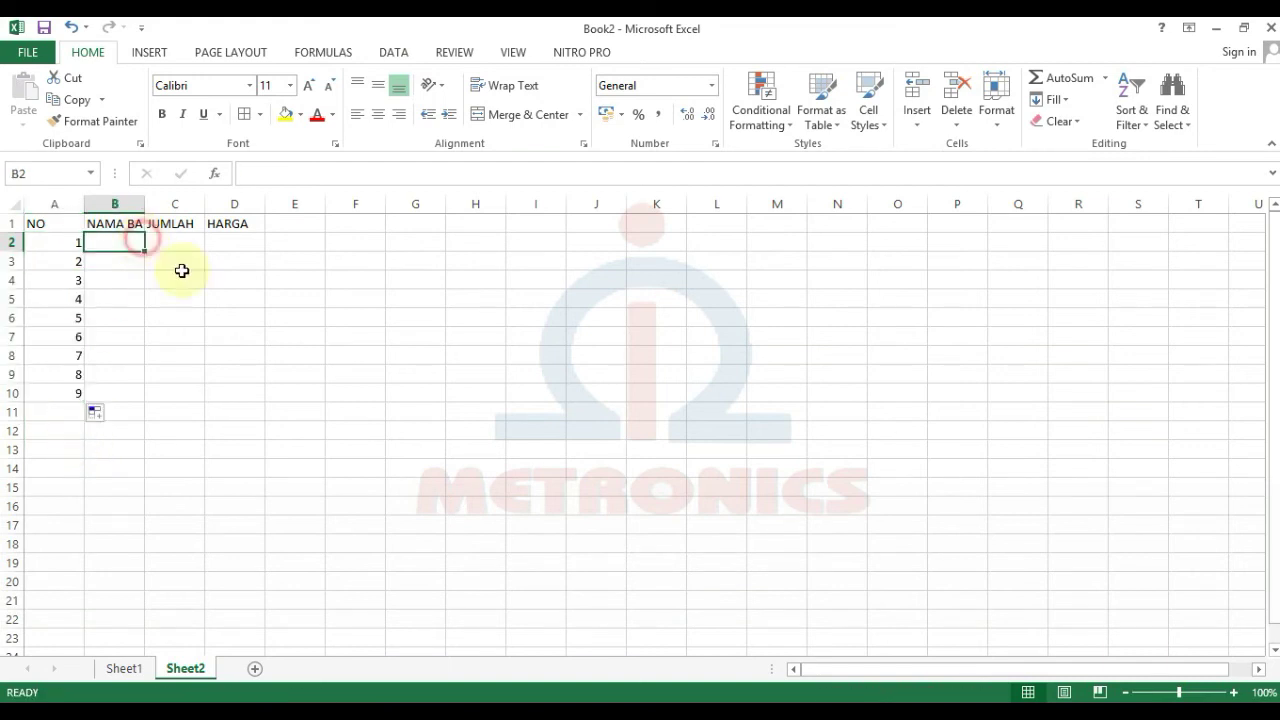
{"action": "type", "text": "KOMPUTER KULKAS TELEVISI VCD PLAYER MESIN CUCI DISPENSER TAPE WALKMAN KOMPOR GAS"}
{"action": "key", "text": "Return"}
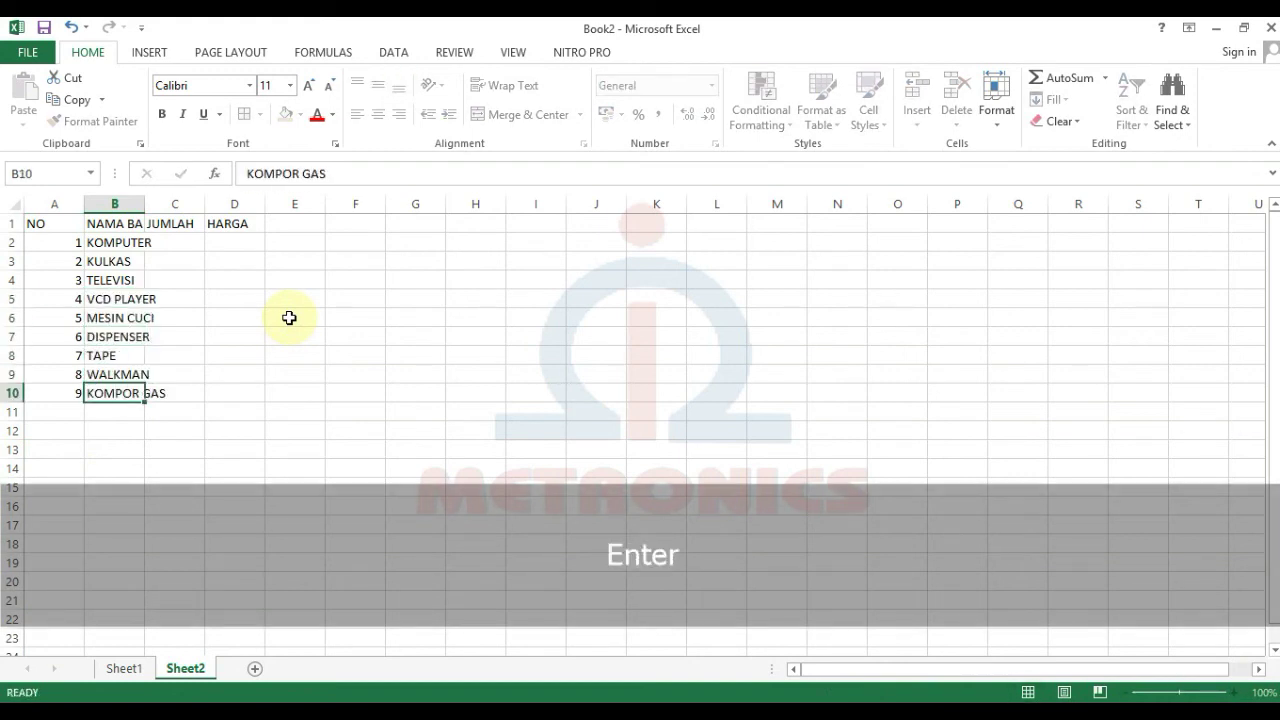
{"action": "left_click_drag", "start_coordinate": [78, 374], "coordinate": [88, 416]}
{"action": "left_click", "coordinate": [131, 410]}
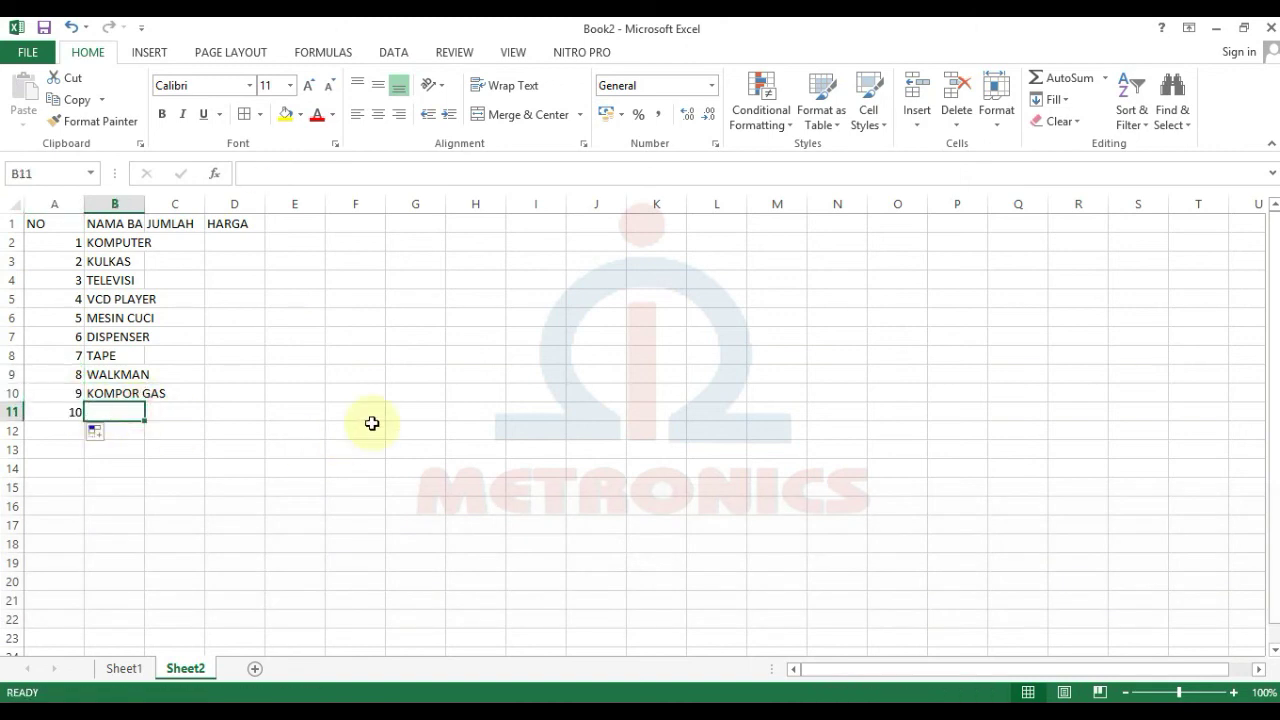
{"action": "type", "text": "MAGIC JAR"}
{"action": "key", "text": "Return"}
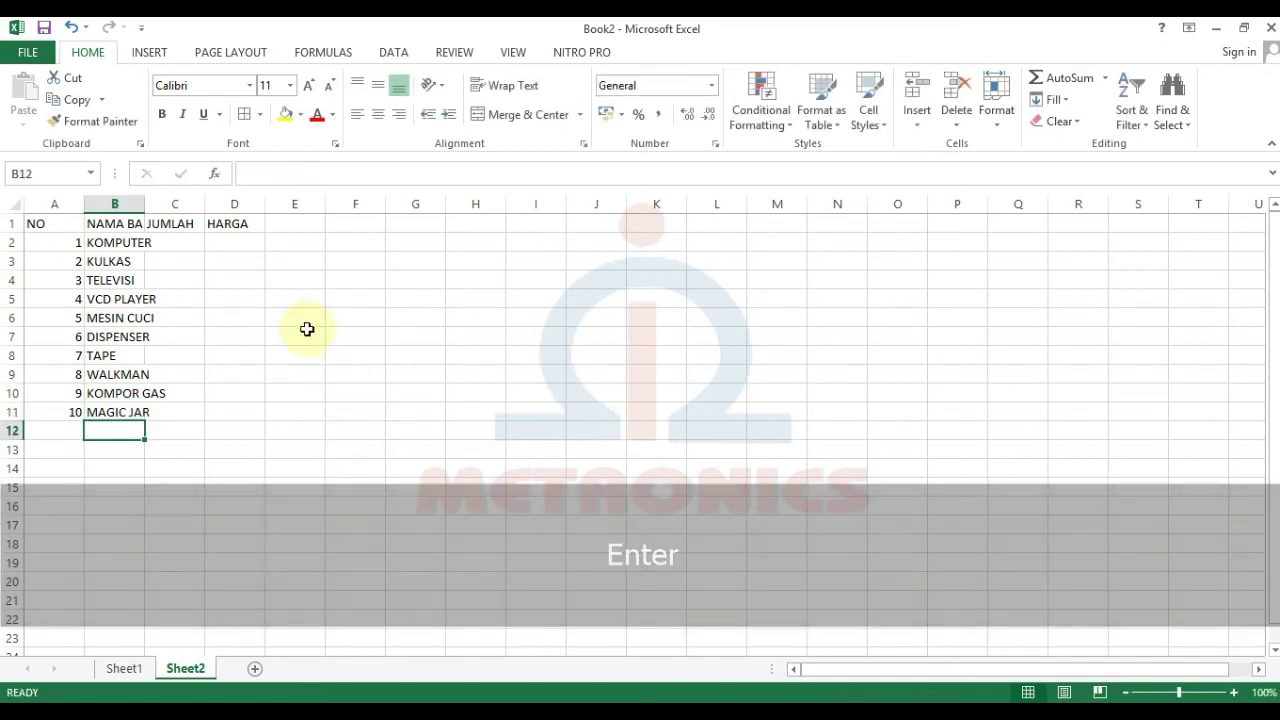
Step: Enter quantities in column D, prices 9000000 to 800000 in column E, and widen column B
{"action": "left_click", "coordinate": [220, 247]}
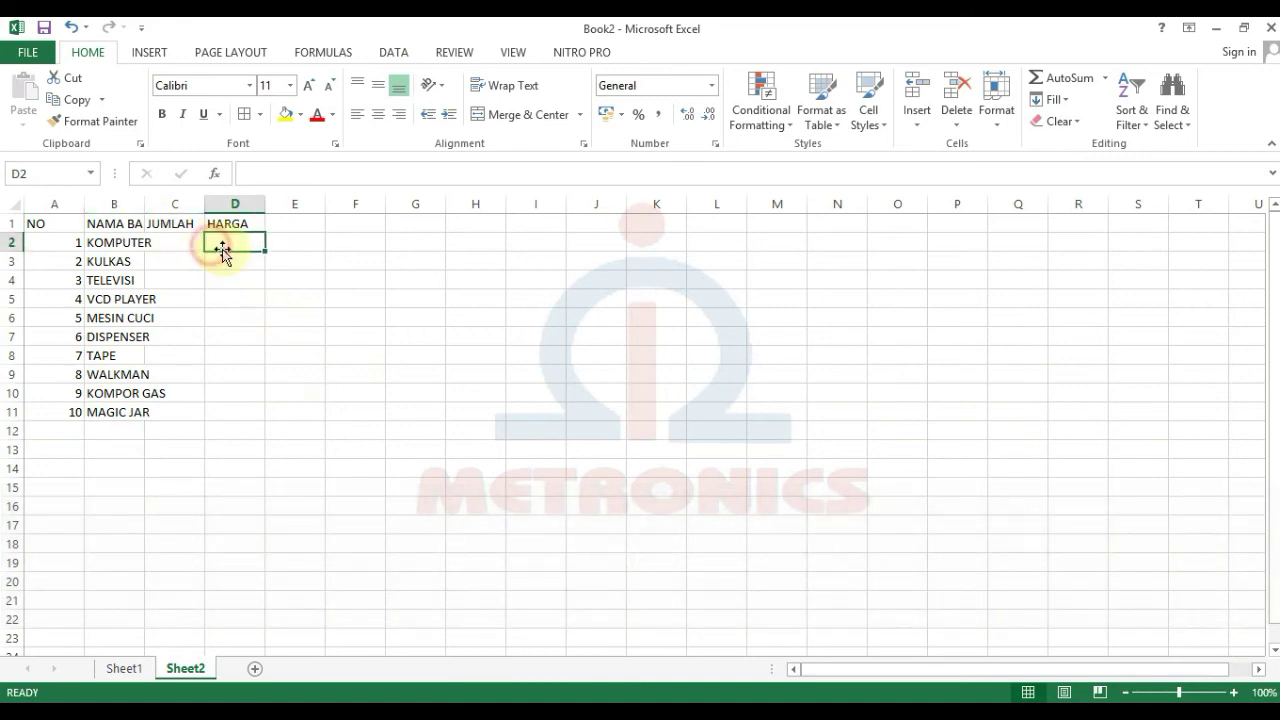
{"action": "type", "text": "2 3 1 4 2 3 5 2 1 4"}
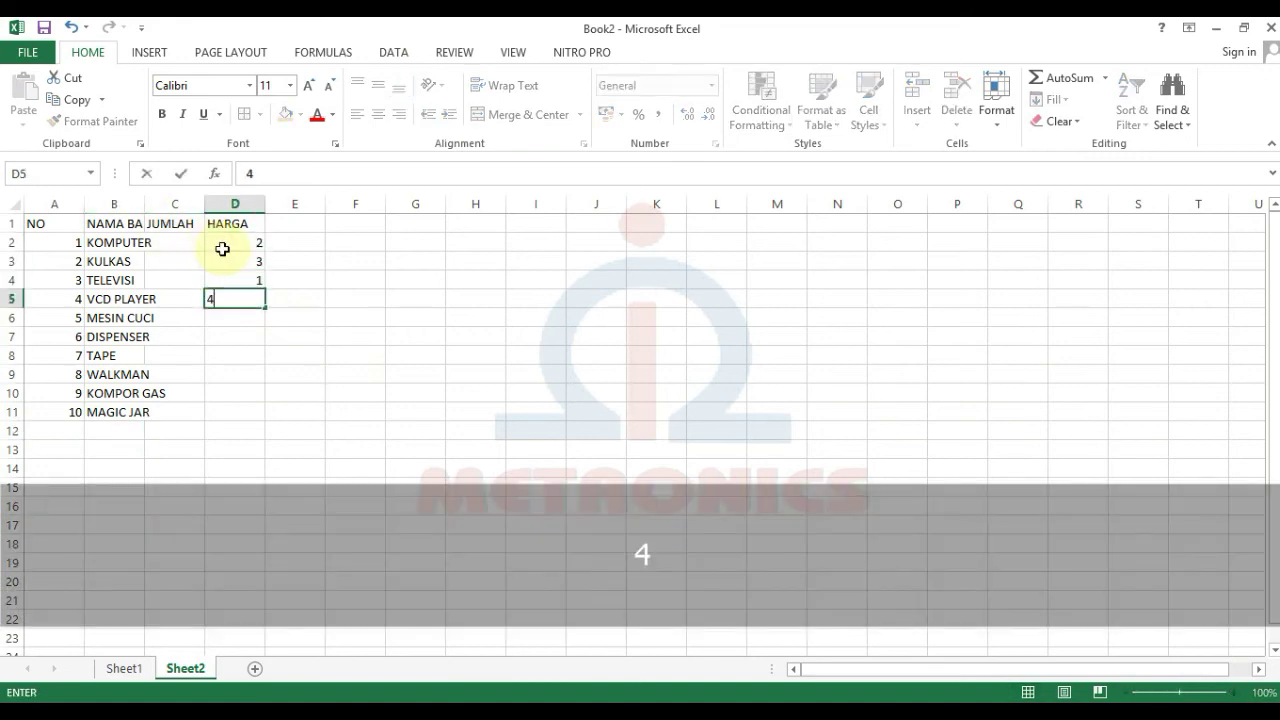
{"action": "left_click", "coordinate": [289, 237]}
{"action": "type", "text": "9000000 3500000 2000000 1000000 6000000 "}
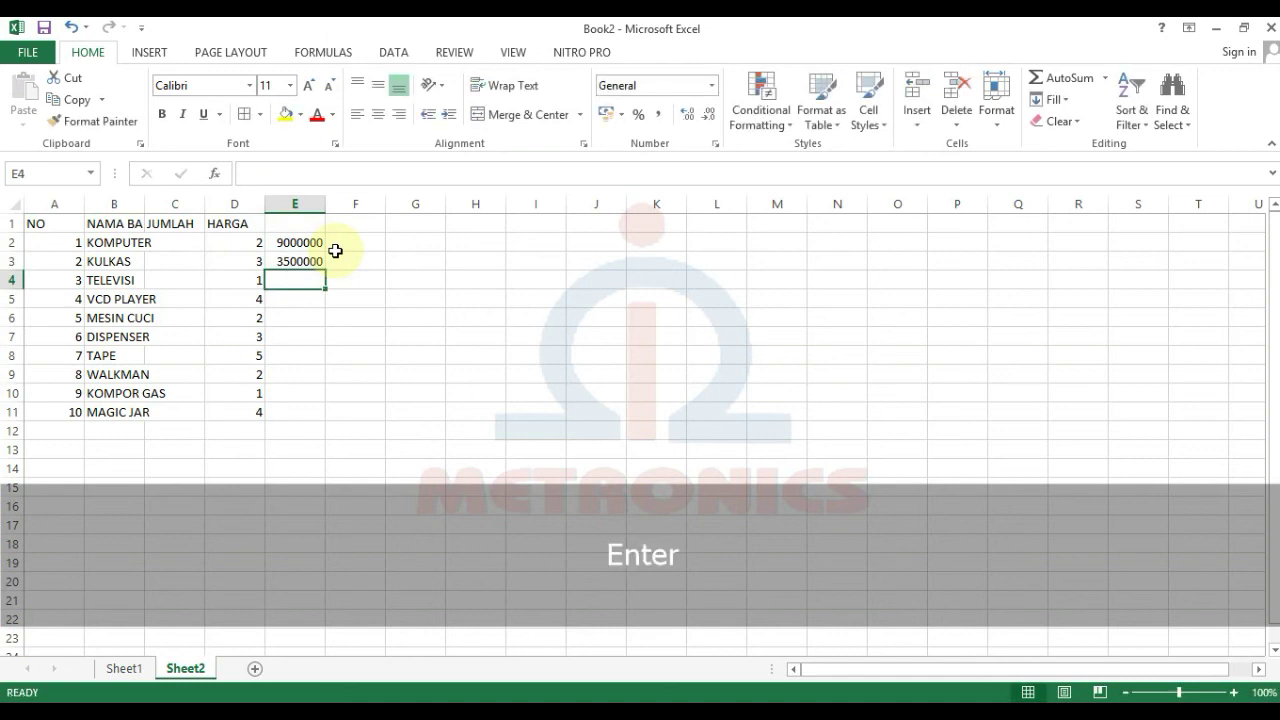
{"action": "type", "text": "600000 1500000 500000 400000 800000"}
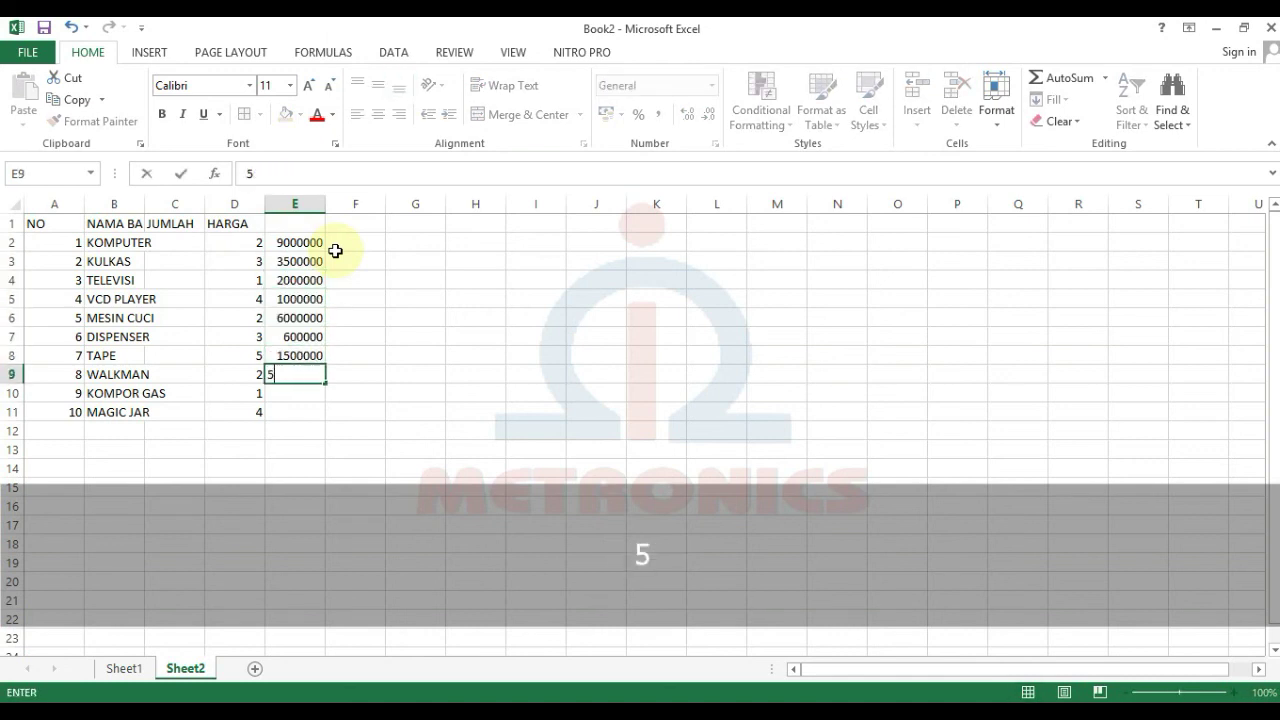
{"action": "left_click", "coordinate": [596, 449]}
{"action": "left_click_drag", "start_coordinate": [146, 209], "coordinate": [243, 209]}
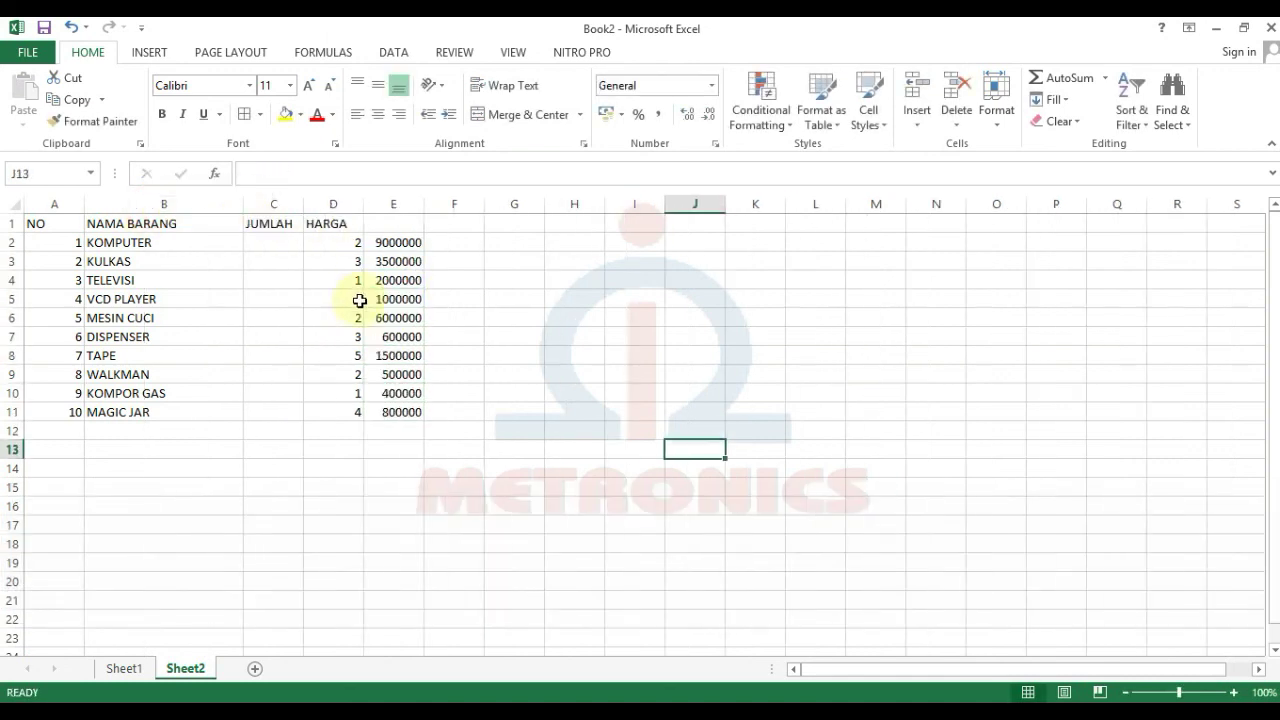
{"action": "left_click_drag", "start_coordinate": [343, 242], "coordinate": [417, 414]}
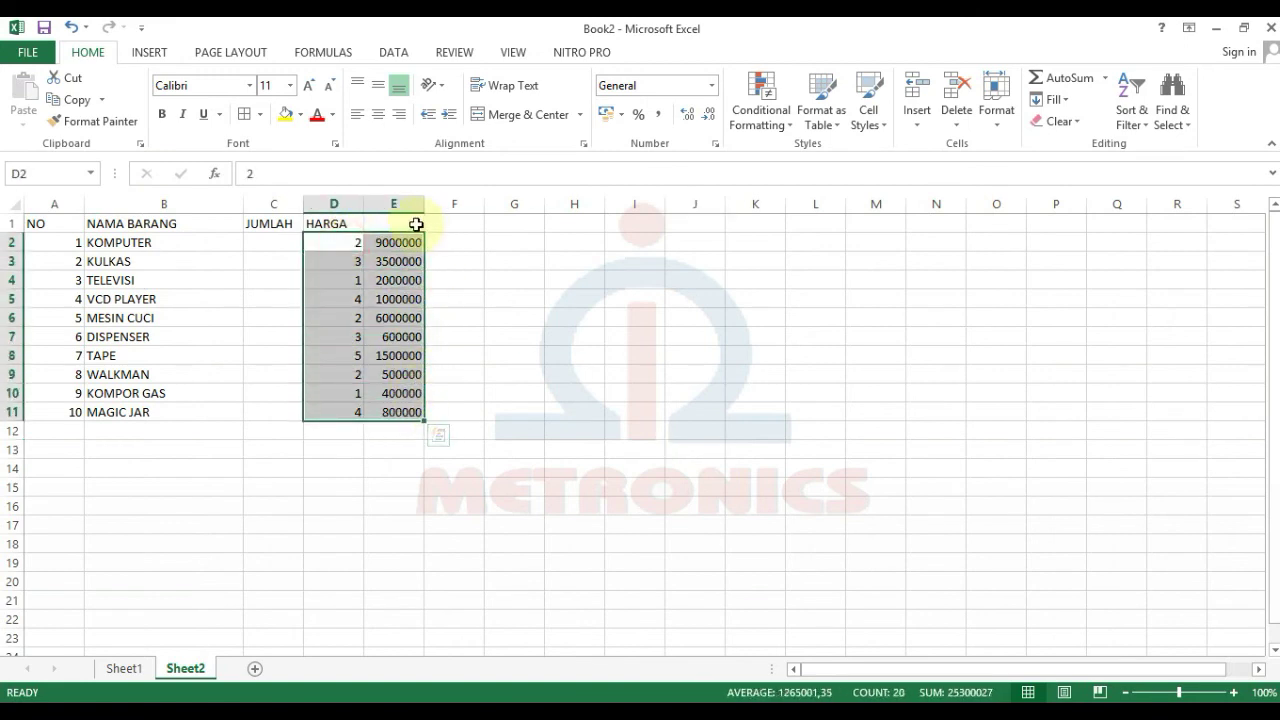
Step: Cut the D2:E11 block, paste it at C2, then undo the move
{"action": "left_click", "coordinate": [470, 312]}
{"action": "left_click_drag", "start_coordinate": [329, 243], "coordinate": [403, 413]}
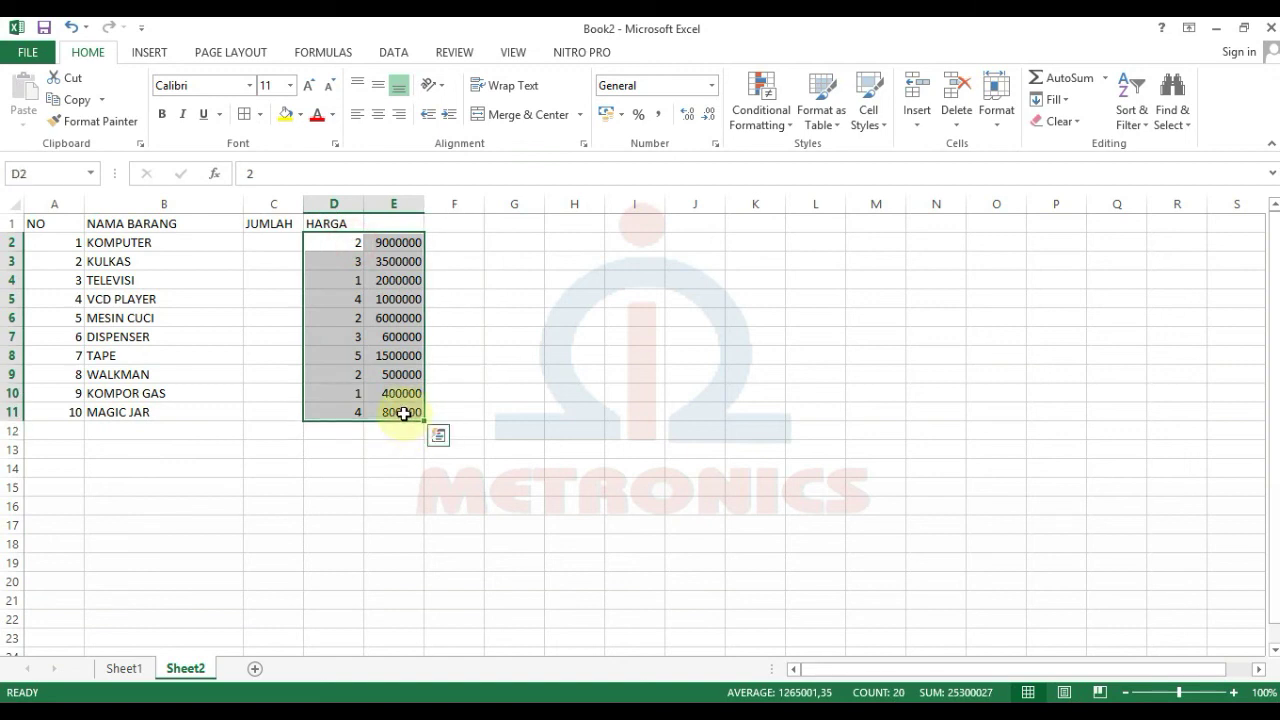
{"action": "left_click", "coordinate": [73, 86]}
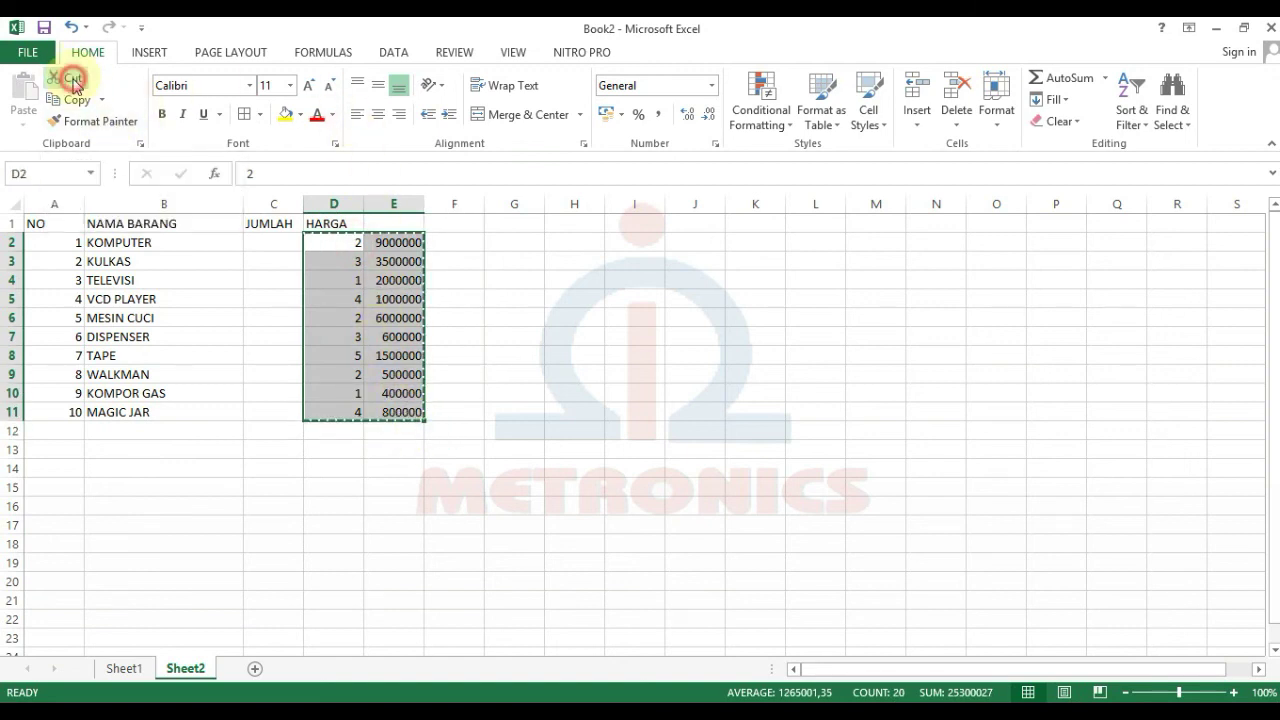
{"action": "left_click", "coordinate": [272, 248]}
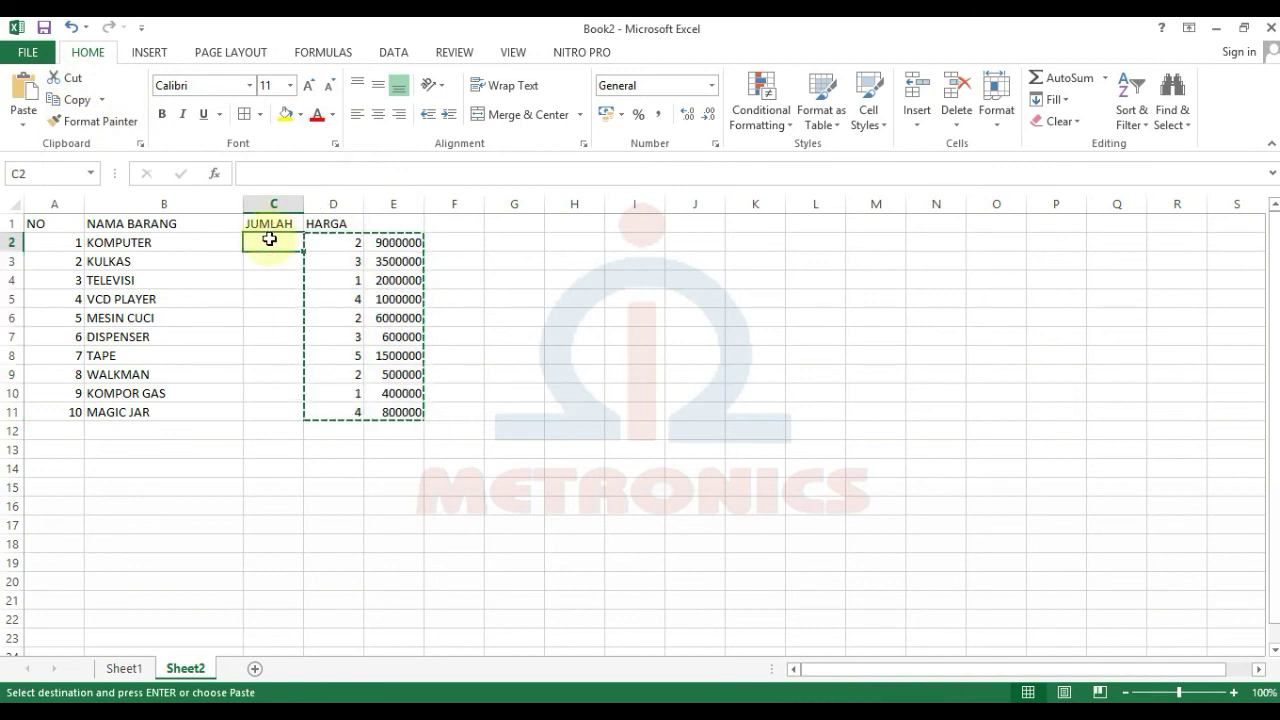
{"action": "left_click", "coordinate": [31, 108]}
{"action": "left_click", "coordinate": [448, 340]}
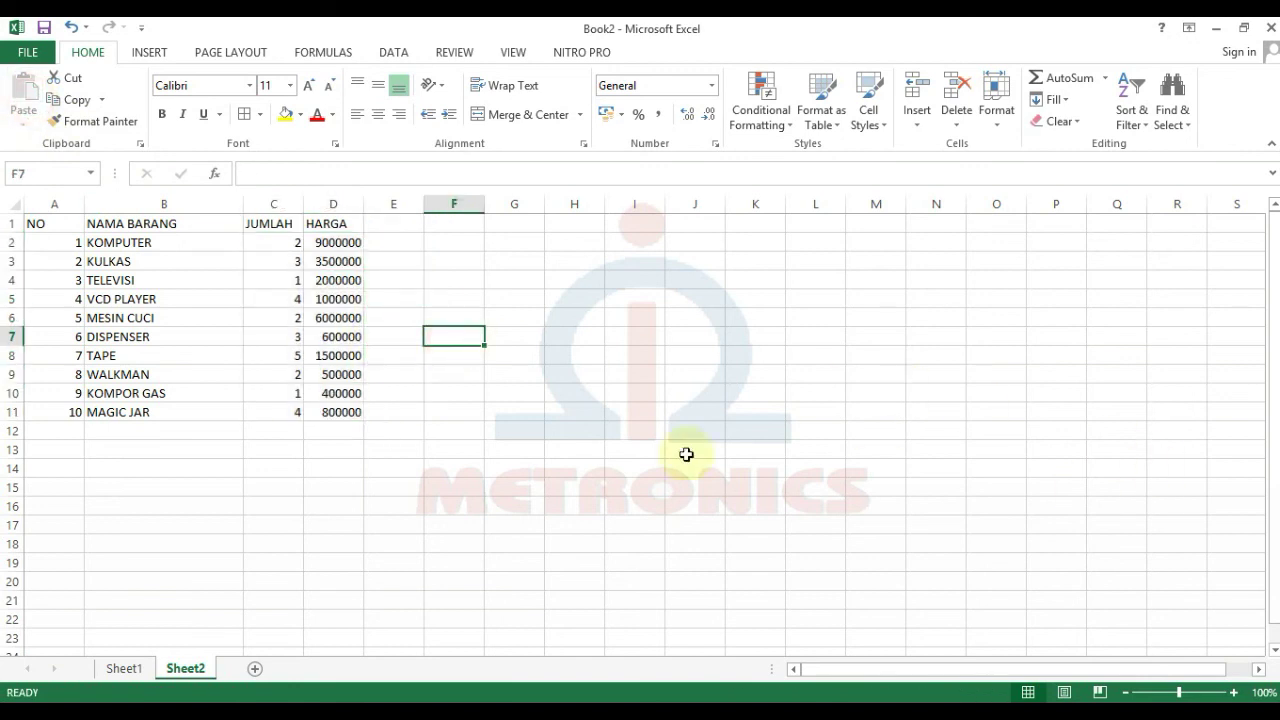
{"action": "key", "text": "ctrl+z"}
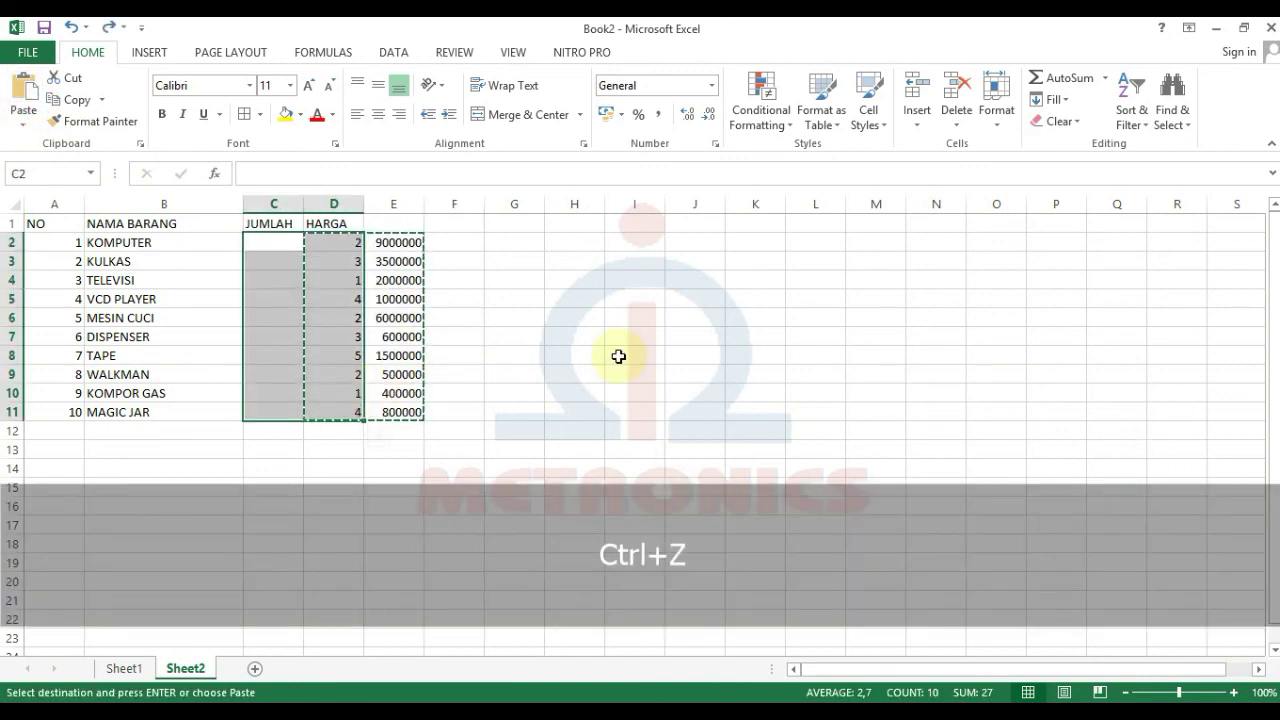
{"action": "left_click", "coordinate": [617, 357]}
{"action": "double_click", "coordinate": [533, 357]}
{"action": "left_click", "coordinate": [617, 355]}
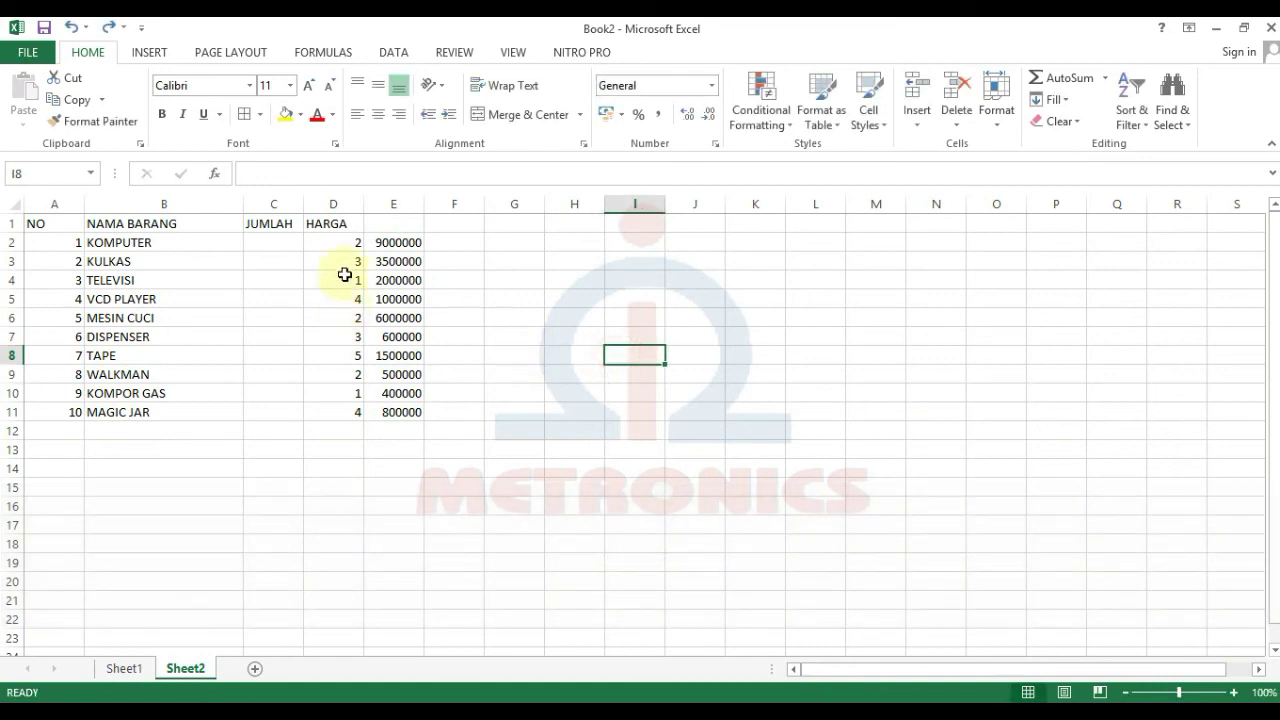
Step: Drag the D2:E11 block one column left into C2:D11
{"action": "left_click_drag", "start_coordinate": [345, 251], "coordinate": [409, 411]}
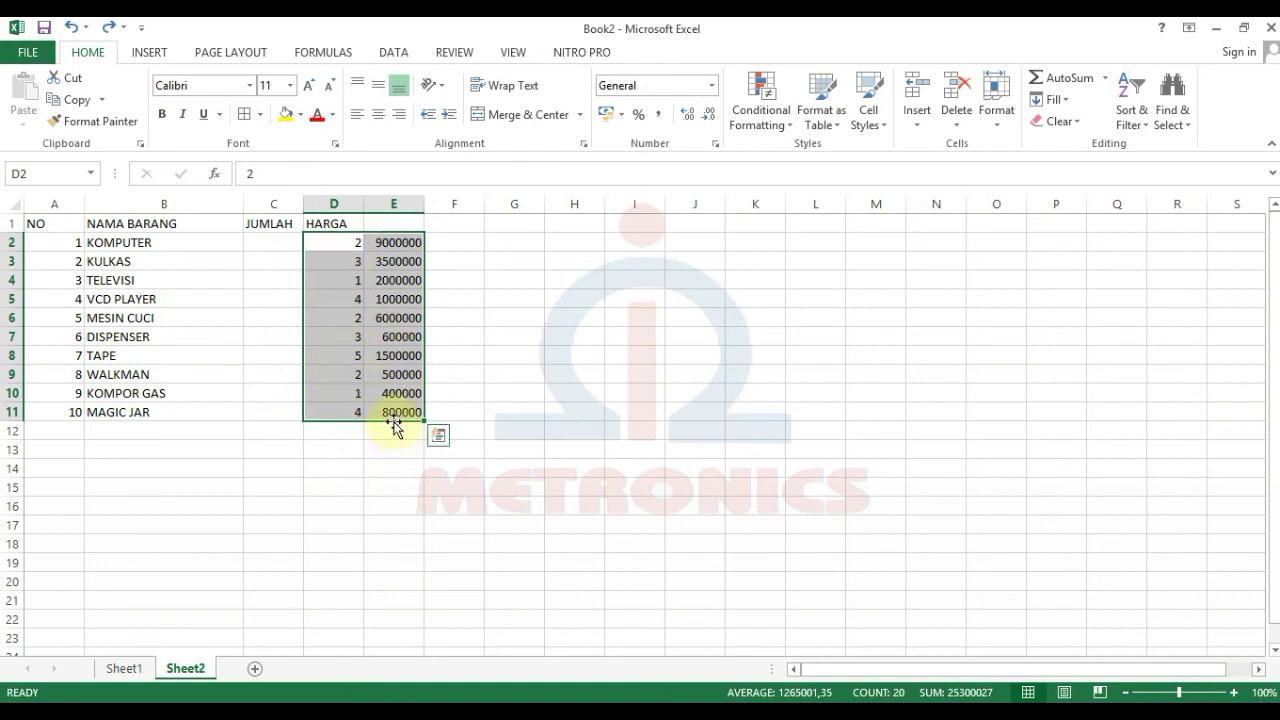
{"action": "left_click_drag", "start_coordinate": [394, 424], "coordinate": [335, 432]}
{"action": "left_click", "coordinate": [483, 449]}
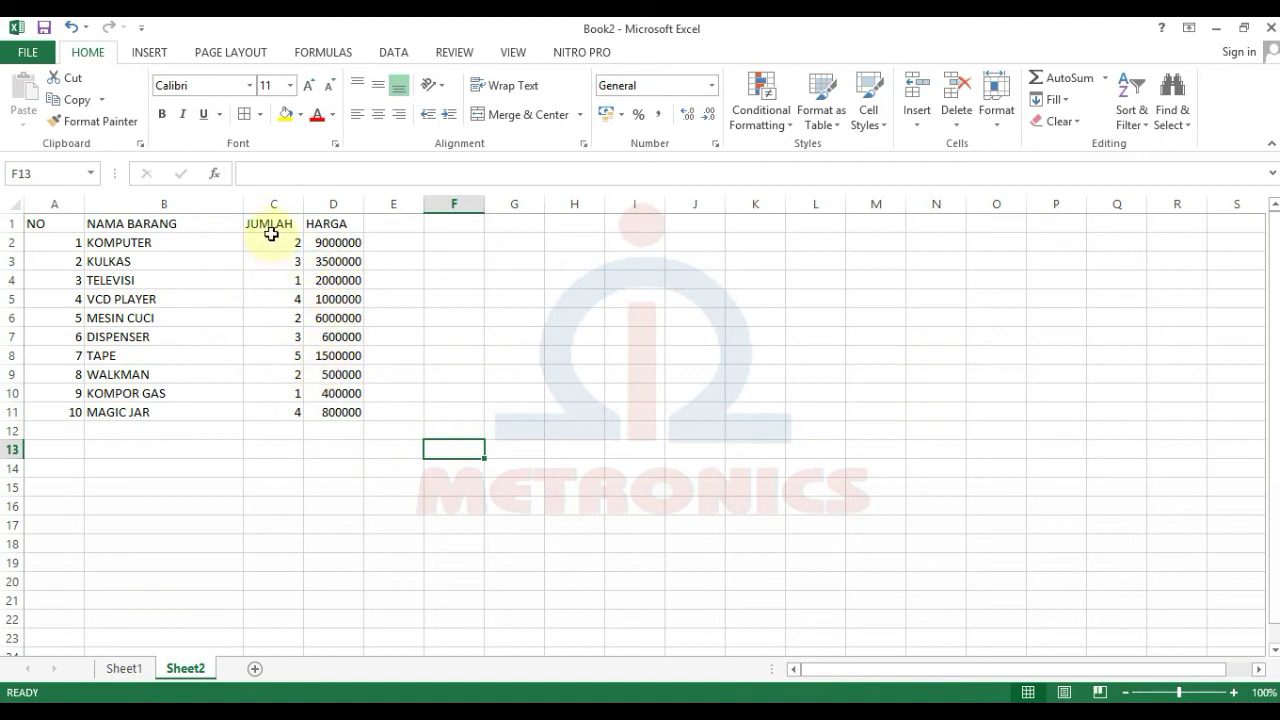
{"action": "left_click_drag", "start_coordinate": [276, 243], "coordinate": [272, 402]}
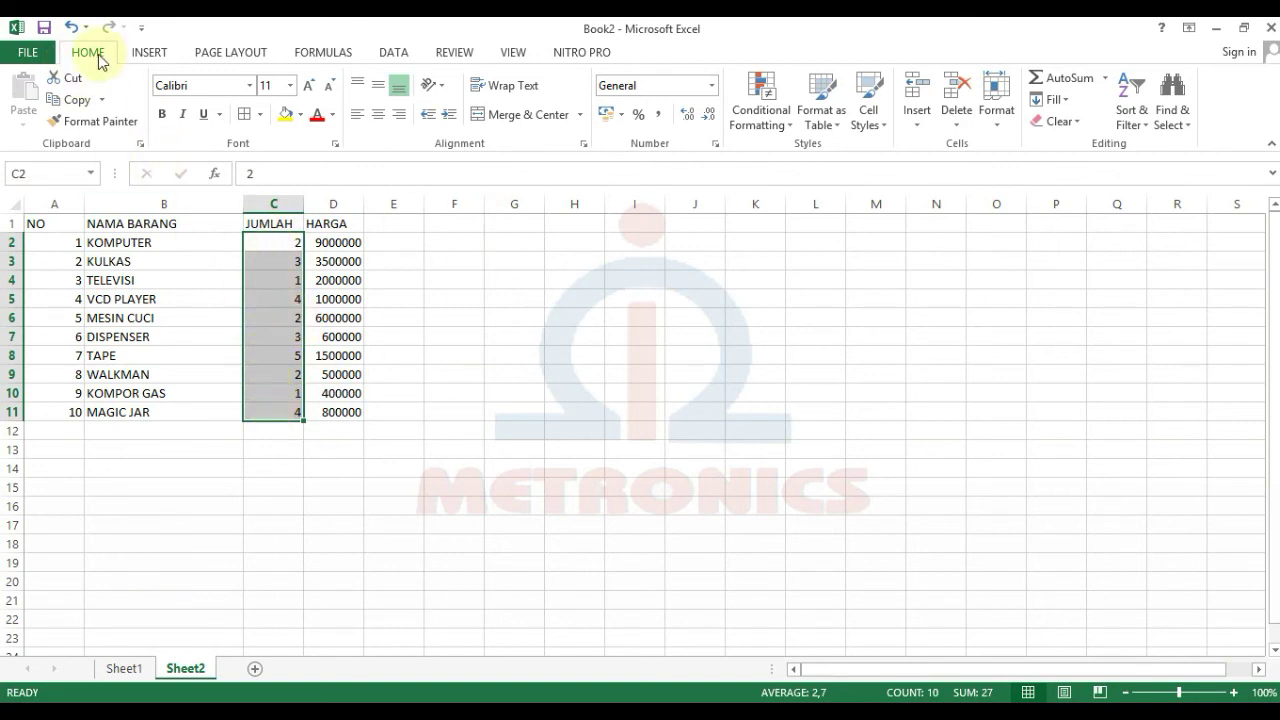
Step: Apply the custom format 0 "Unit" to the quantities in C2:C11
{"action": "left_click", "coordinate": [996, 112]}
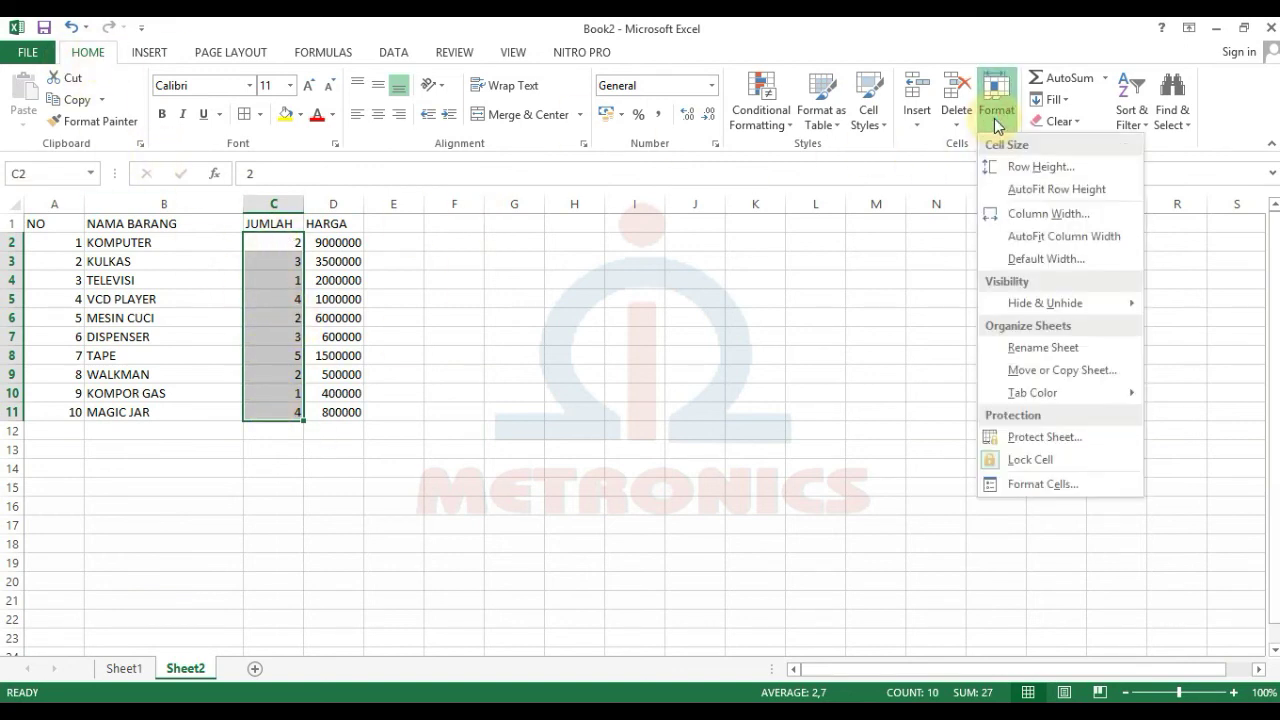
{"action": "left_click", "coordinate": [1043, 484]}
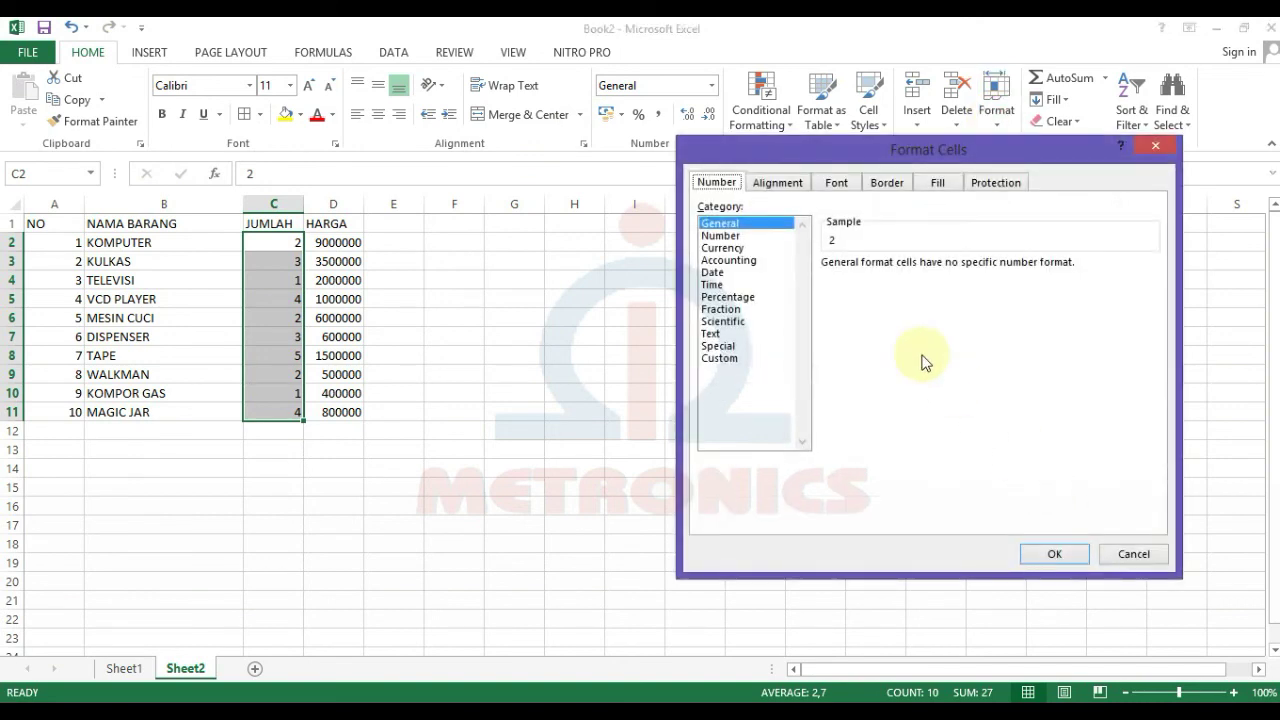
{"action": "left_click", "coordinate": [725, 357]}
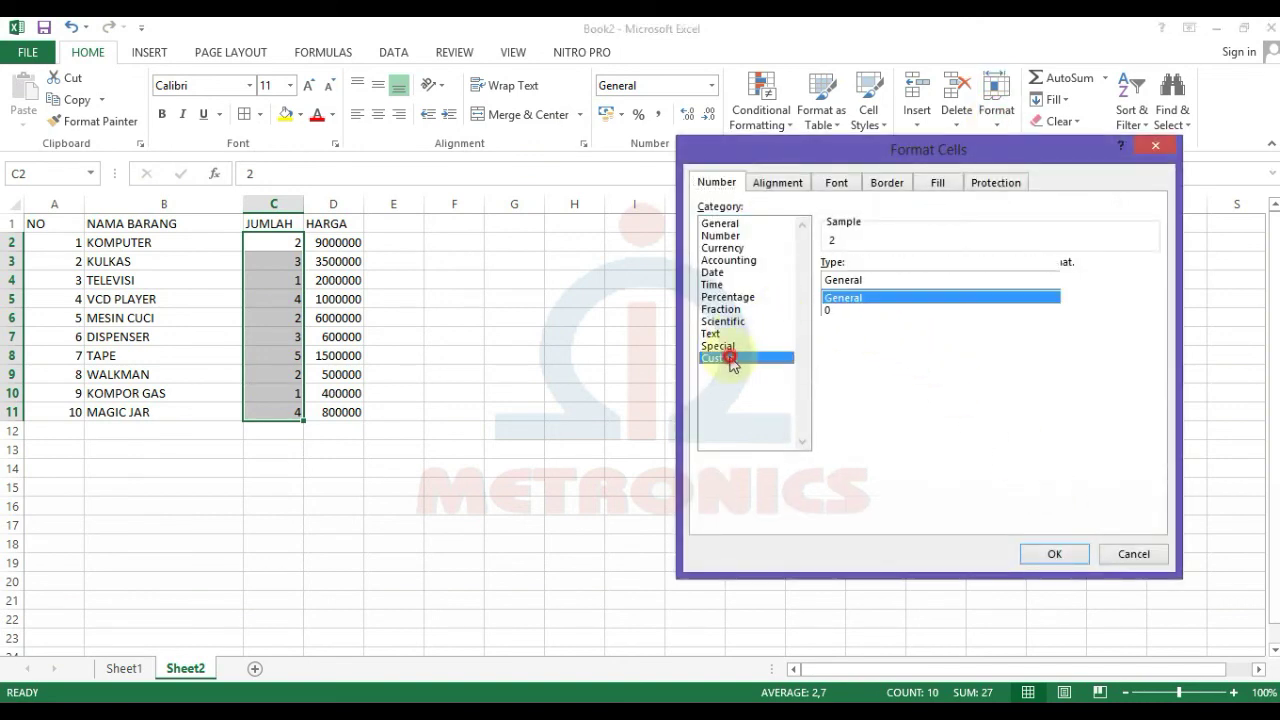
{"action": "left_click", "coordinate": [847, 309]}
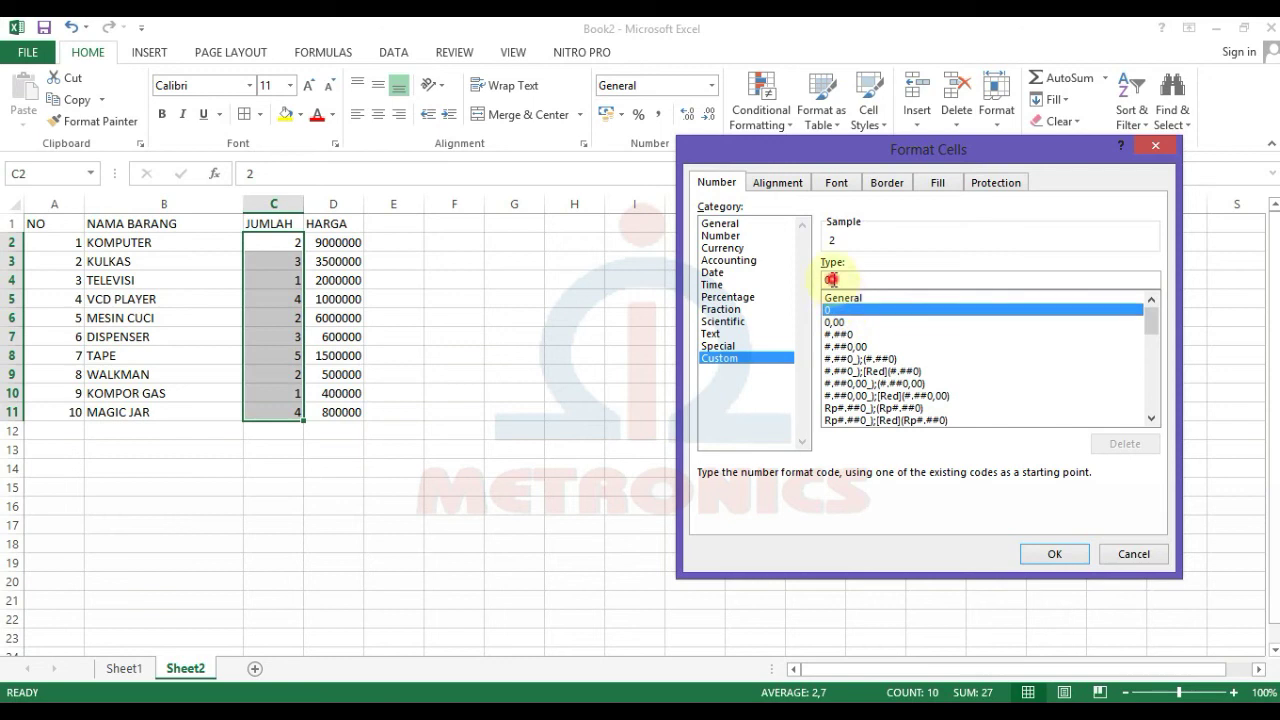
{"action": "left_click", "coordinate": [832, 280]}
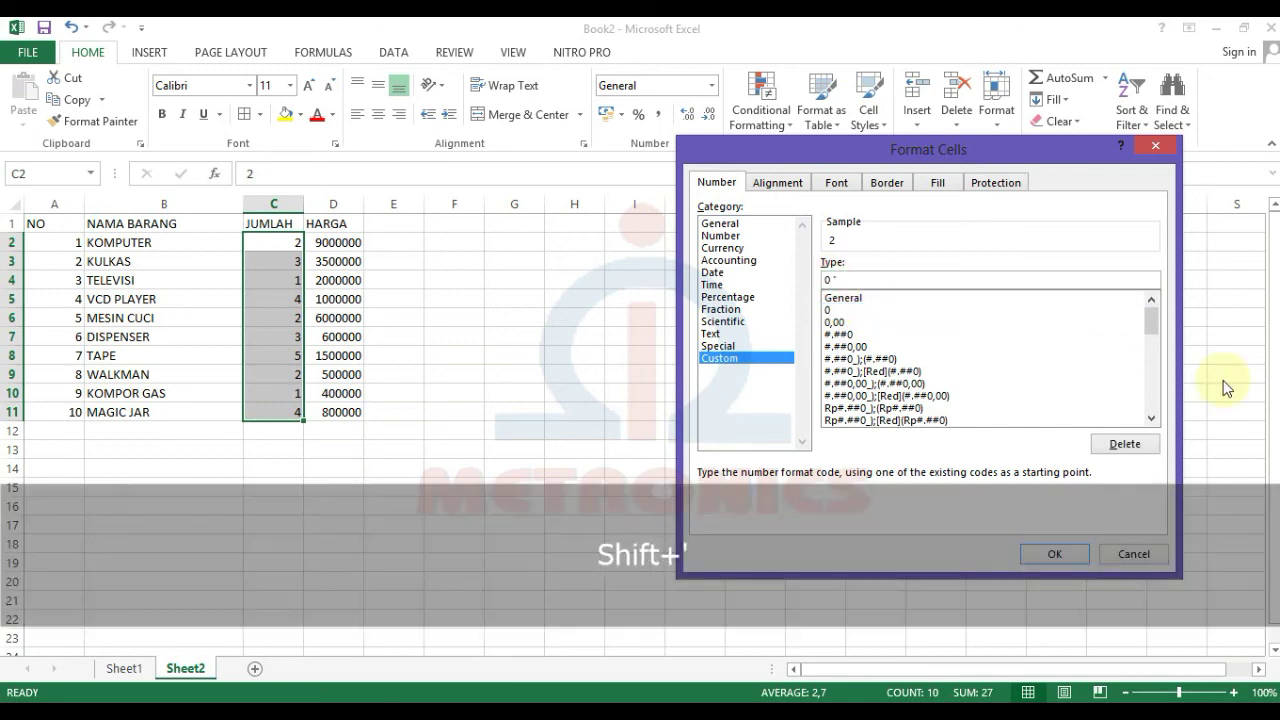
{"action": "type", "text": "\"uNIT"}
{"action": "key", "text": "Caps_Lock"}
{"action": "key", "text": "BackSpace"}
{"action": "key", "text": "BackSpace"}
{"action": "key", "text": "BackSpace"}
{"action": "type", "text": "Unit\""}
{"action": "left_click", "coordinate": [1060, 551]}
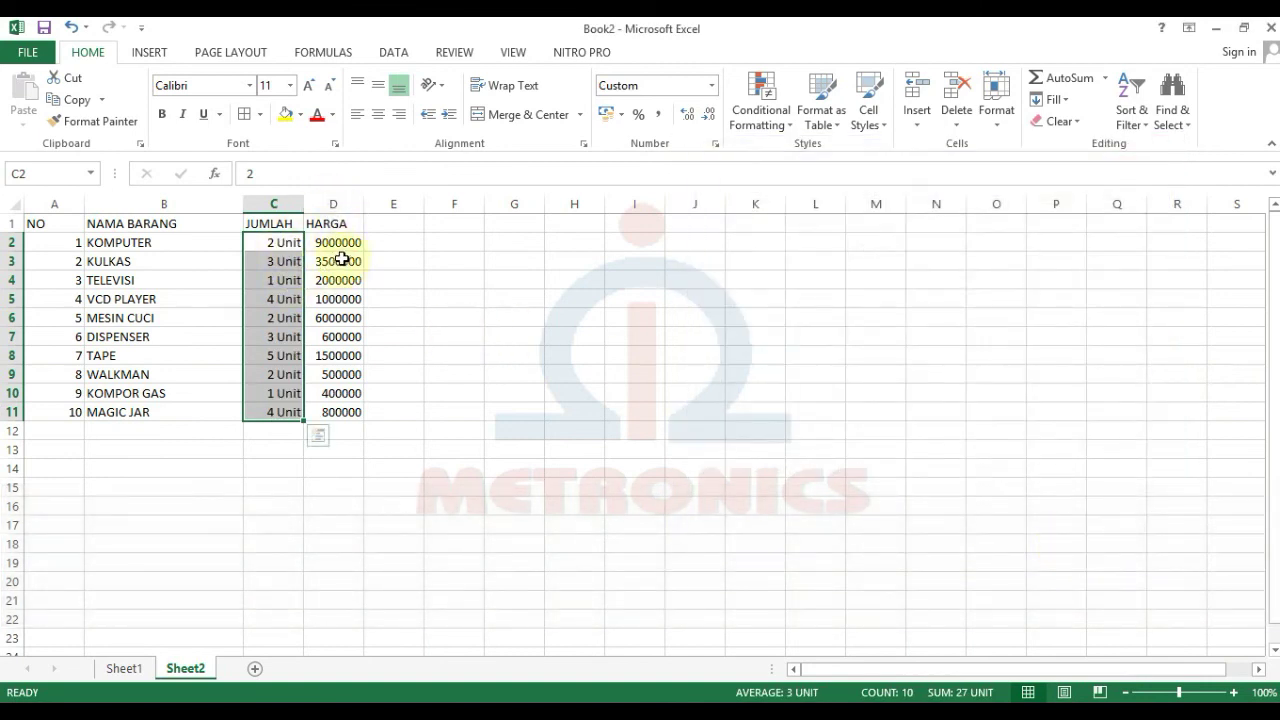
{"action": "left_click_drag", "start_coordinate": [349, 242], "coordinate": [342, 412]}
{"action": "left_click", "coordinate": [998, 118]}
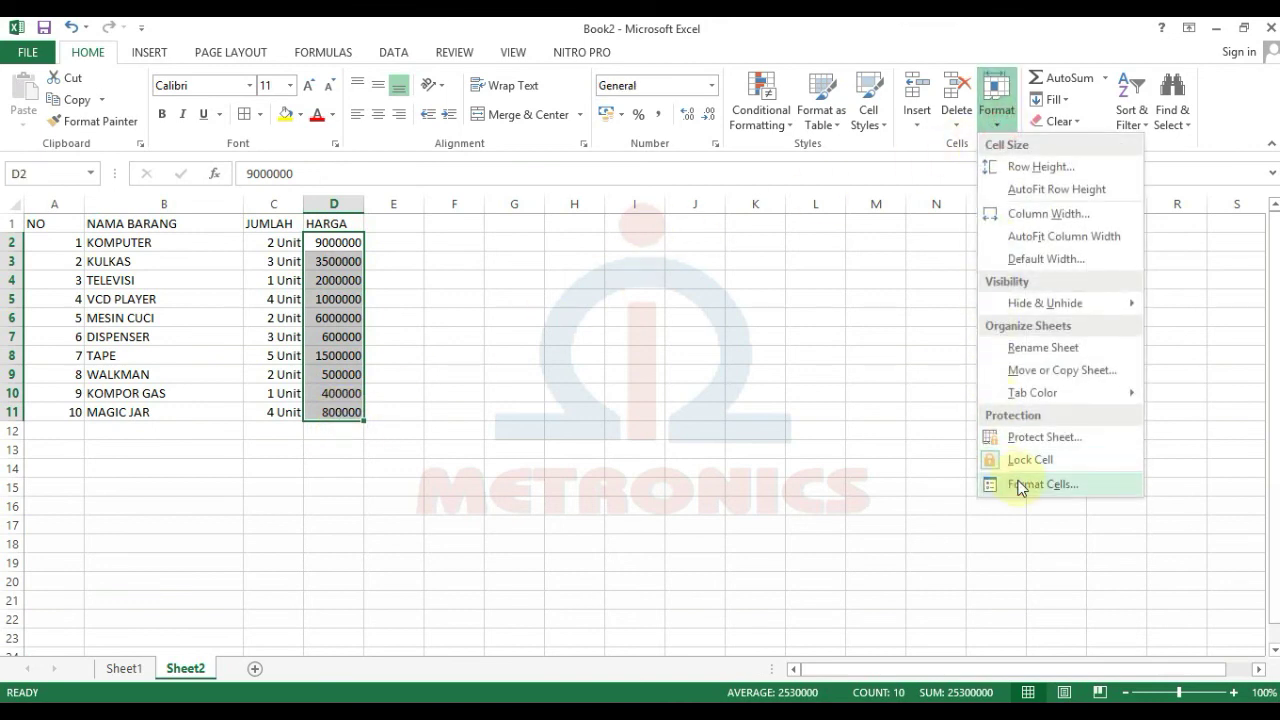
Step: Format prices D2:D11 as Accounting with the Rp Indonesian symbol and 0 decimals
{"action": "left_click", "coordinate": [1020, 486]}
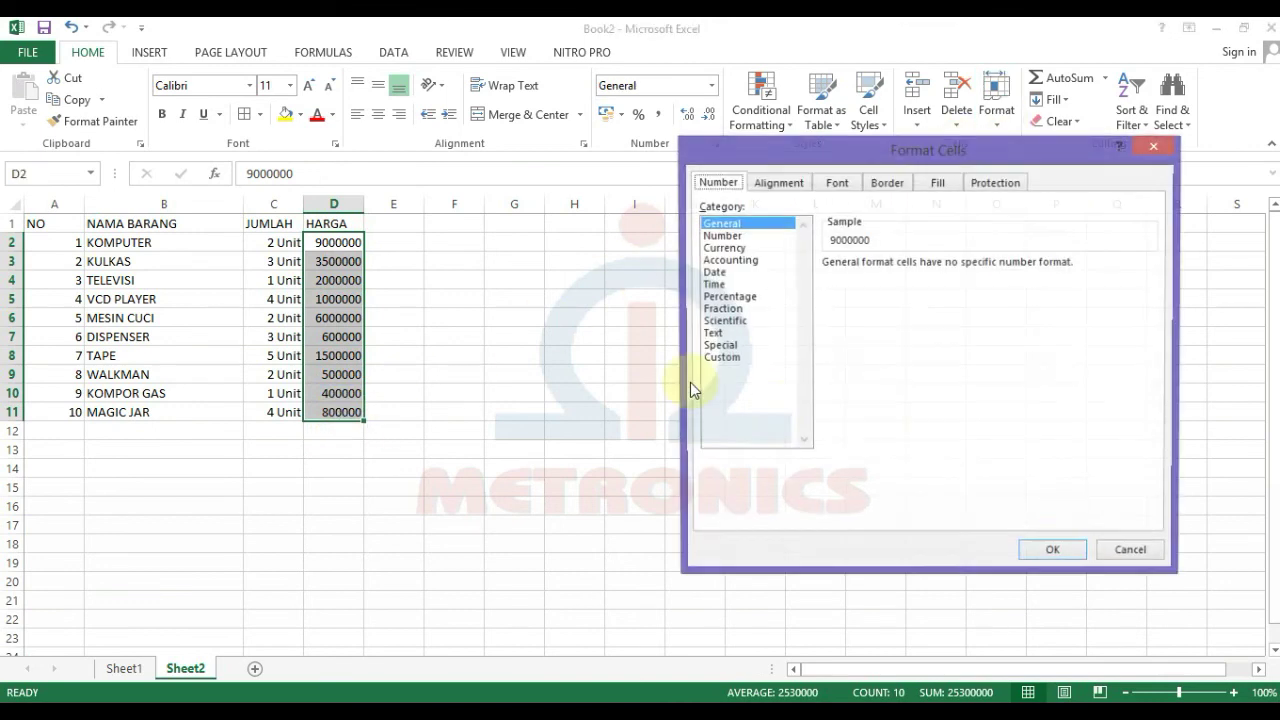
{"action": "left_click", "coordinate": [741, 262]}
{"action": "left_click", "coordinate": [920, 290]}
{"action": "scroll", "coordinate": [952, 414], "scroll_direction": "down", "scroll_amount": 5}
{"action": "scroll", "coordinate": [952, 414], "scroll_direction": "down", "scroll_amount": 15}
{"action": "scroll", "coordinate": [941, 389], "scroll_direction": "down", "scroll_amount": 15}
{"action": "scroll", "coordinate": [943, 395], "scroll_direction": "down", "scroll_amount": 15}
{"action": "scroll", "coordinate": [943, 395], "scroll_direction": "down", "scroll_amount": 15}
{"action": "scroll", "coordinate": [943, 395], "scroll_direction": "down", "scroll_amount": 10}
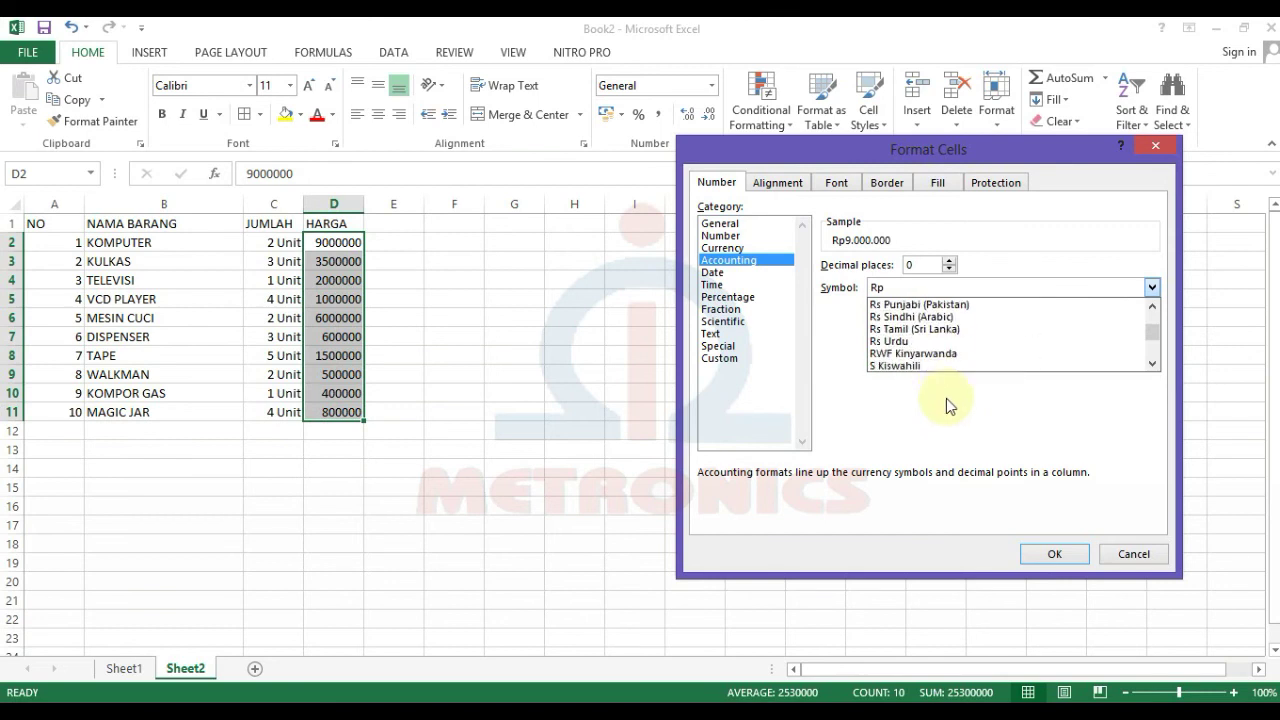
{"action": "scroll", "coordinate": [945, 395], "scroll_direction": "up", "scroll_amount": 1}
{"action": "left_click", "coordinate": [900, 304]}
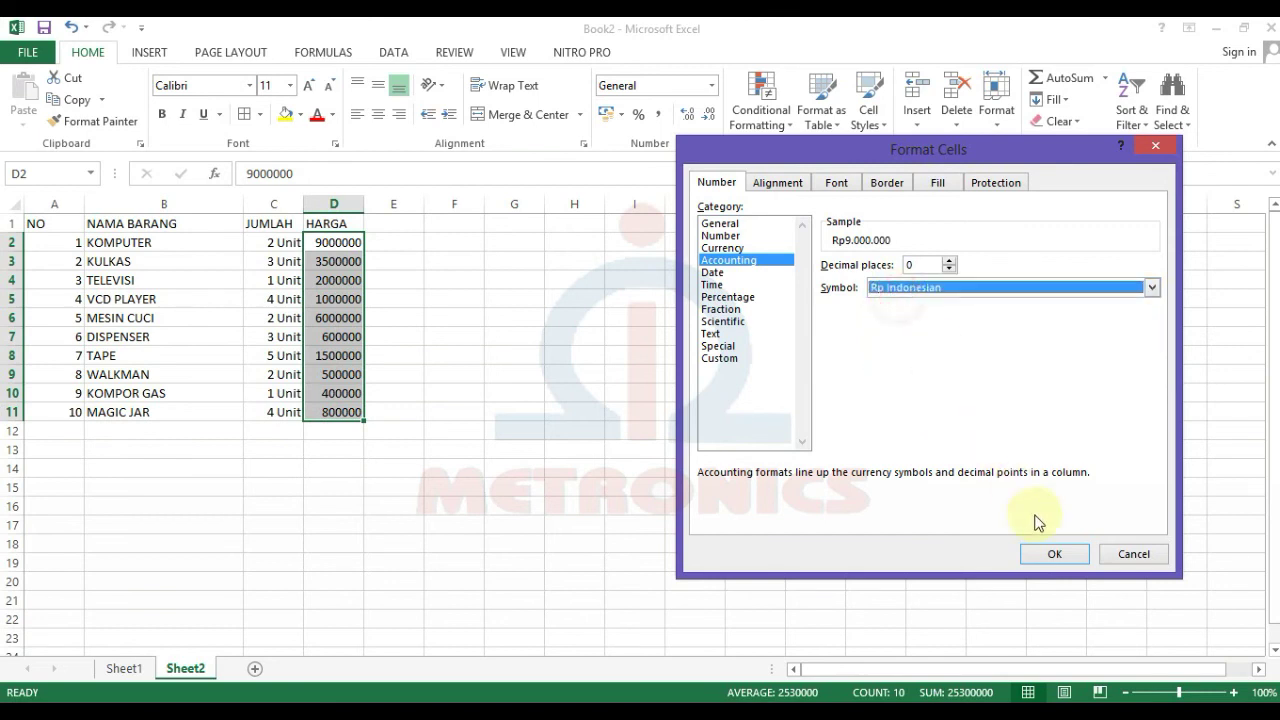
{"action": "left_click", "coordinate": [1068, 557]}
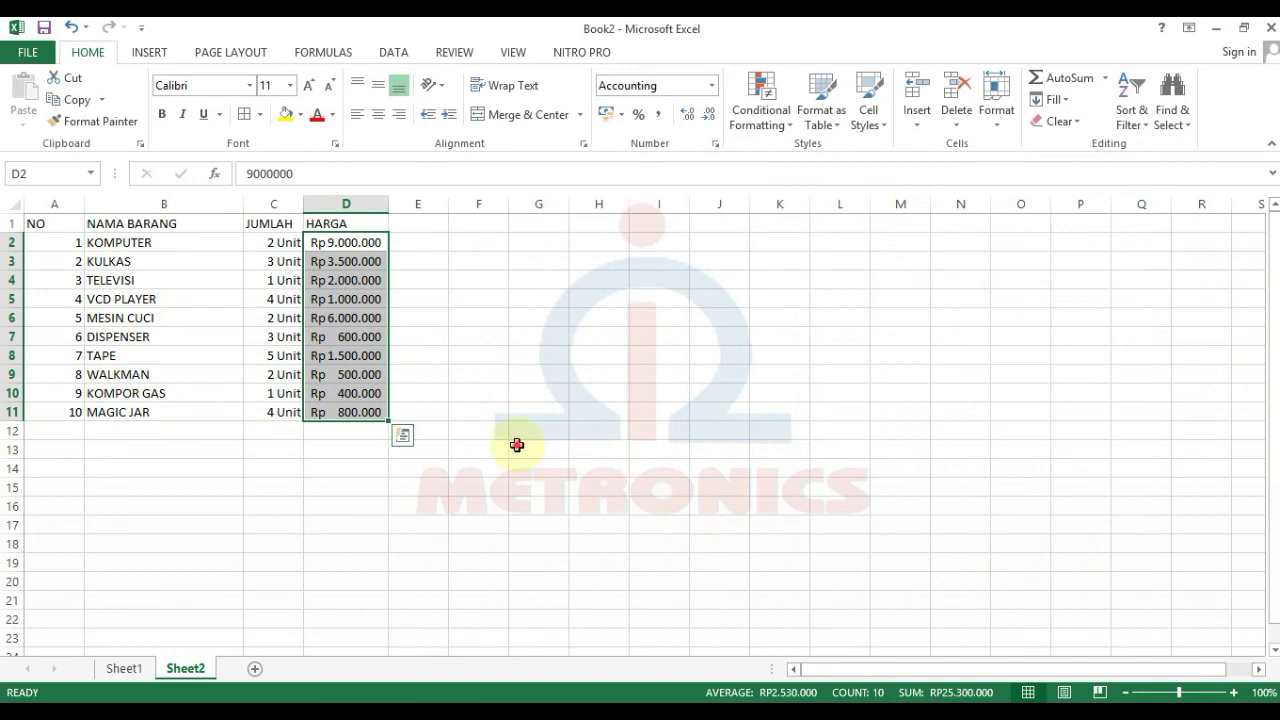
{"action": "left_click", "coordinate": [517, 446]}
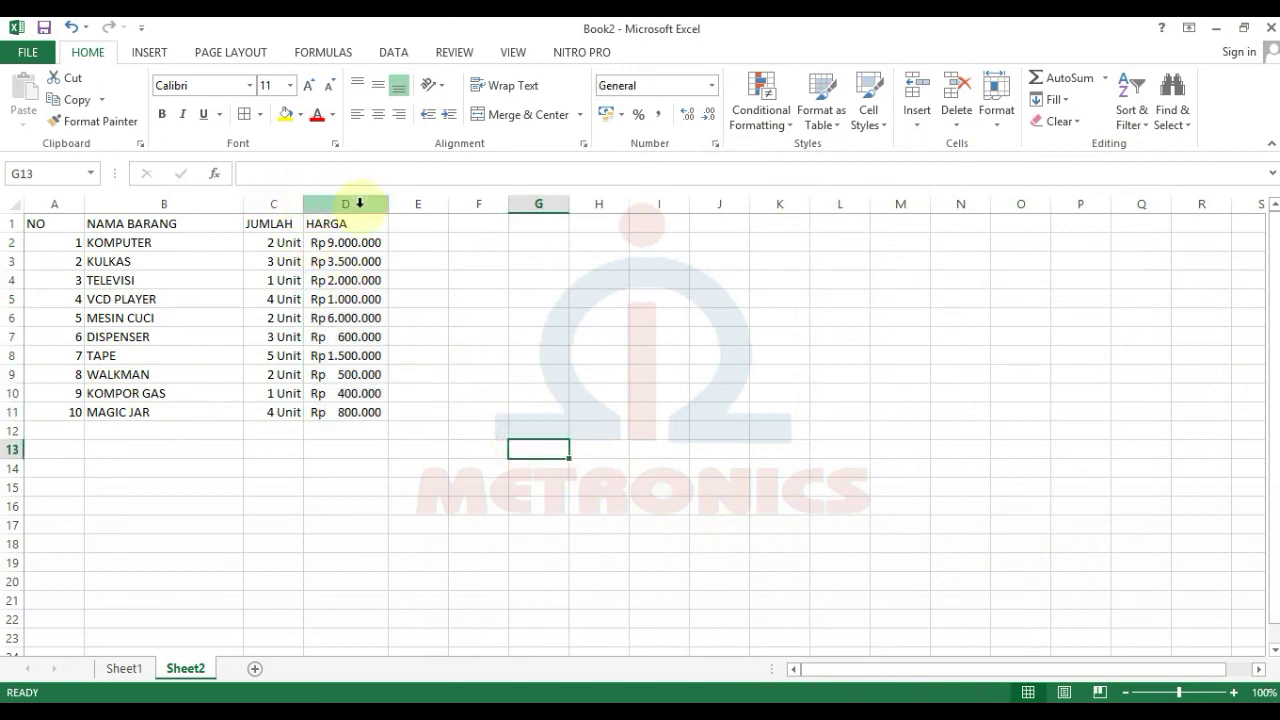
Step: Widen the HARGA column D and the JUMLAH column C
{"action": "left_click_drag", "start_coordinate": [382, 208], "coordinate": [423, 208]}
{"action": "left_click_drag", "start_coordinate": [305, 207], "coordinate": [334, 212]}
{"action": "left_click", "coordinate": [354, 335]}
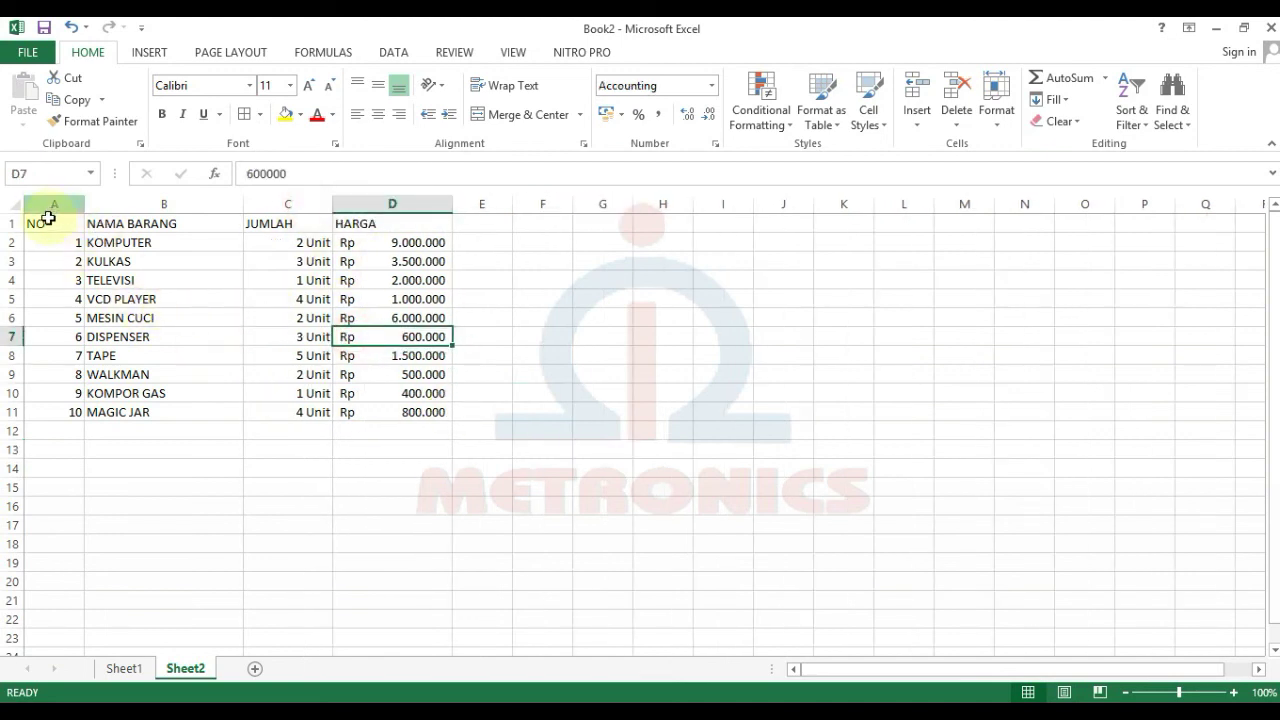
Step: Centre the header row A1:D1 and the NO numbers in A2:A11
{"action": "left_click_drag", "start_coordinate": [49, 222], "coordinate": [426, 228]}
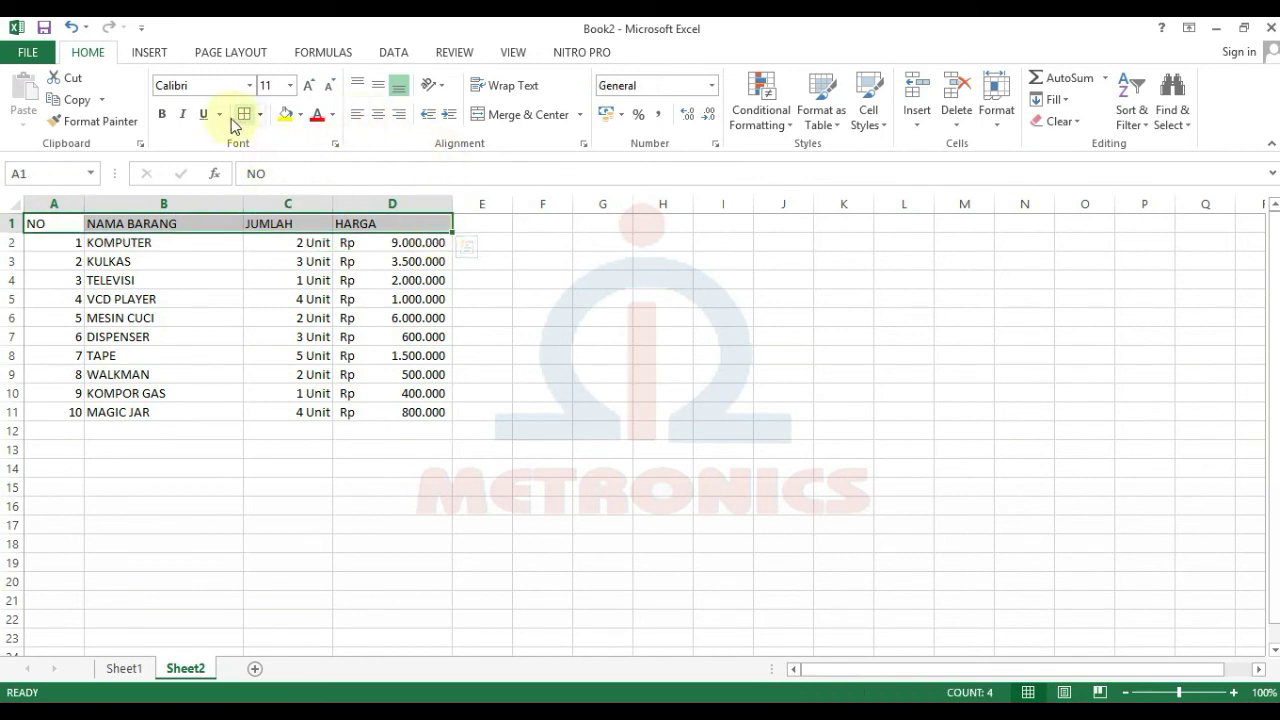
{"action": "left_click", "coordinate": [378, 114]}
{"action": "left_click_drag", "start_coordinate": [49, 242], "coordinate": [48, 410]}
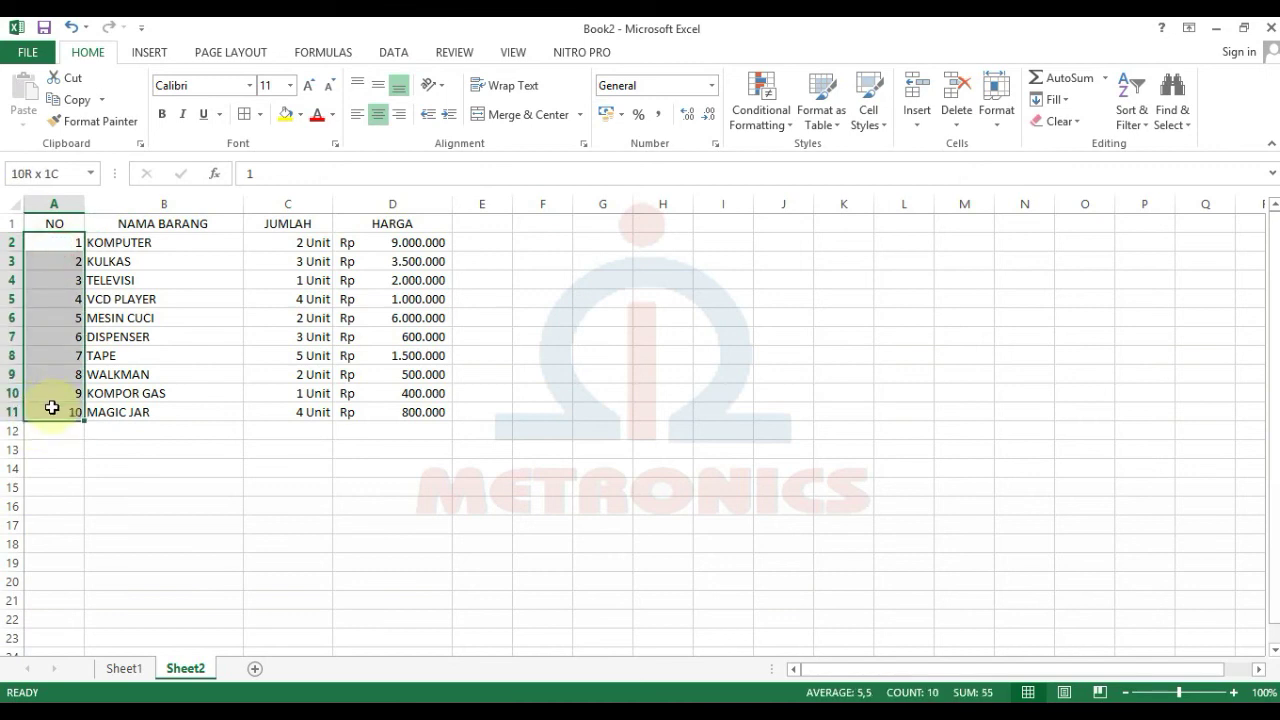
{"action": "left_click", "coordinate": [378, 114]}
{"action": "left_click", "coordinate": [349, 406]}
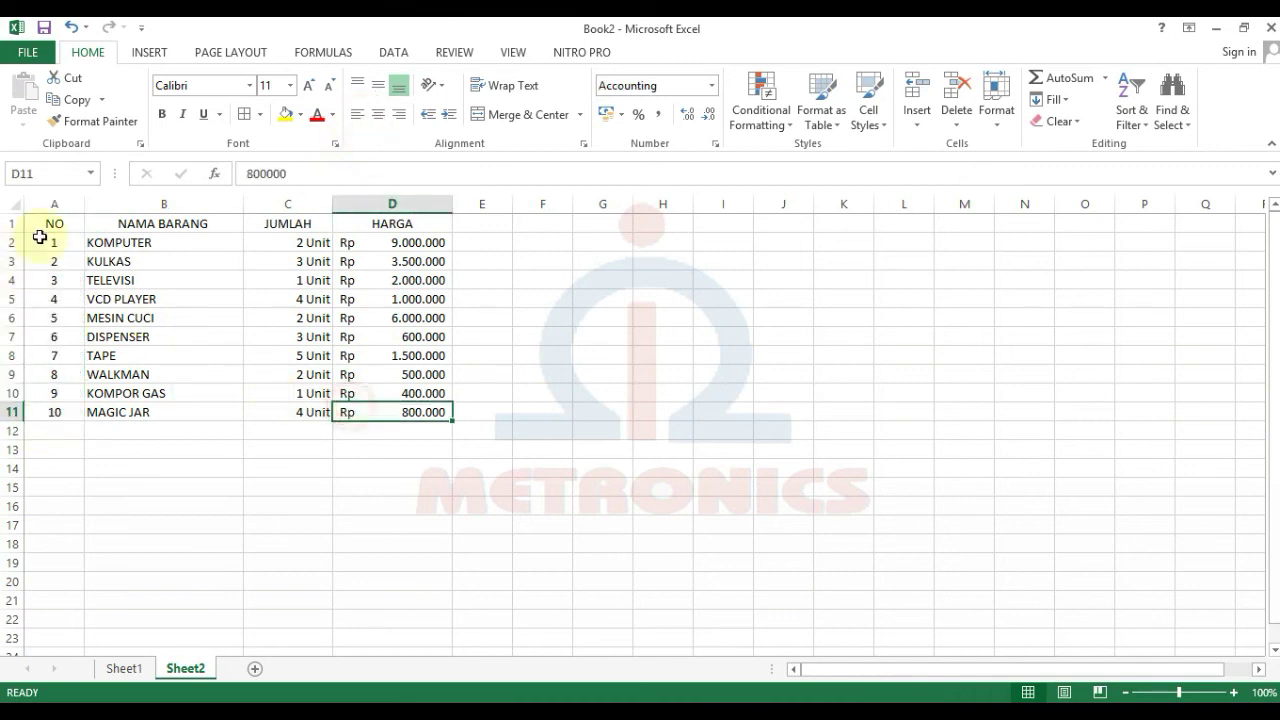
{"action": "left_click_drag", "start_coordinate": [57, 221], "coordinate": [396, 402]}
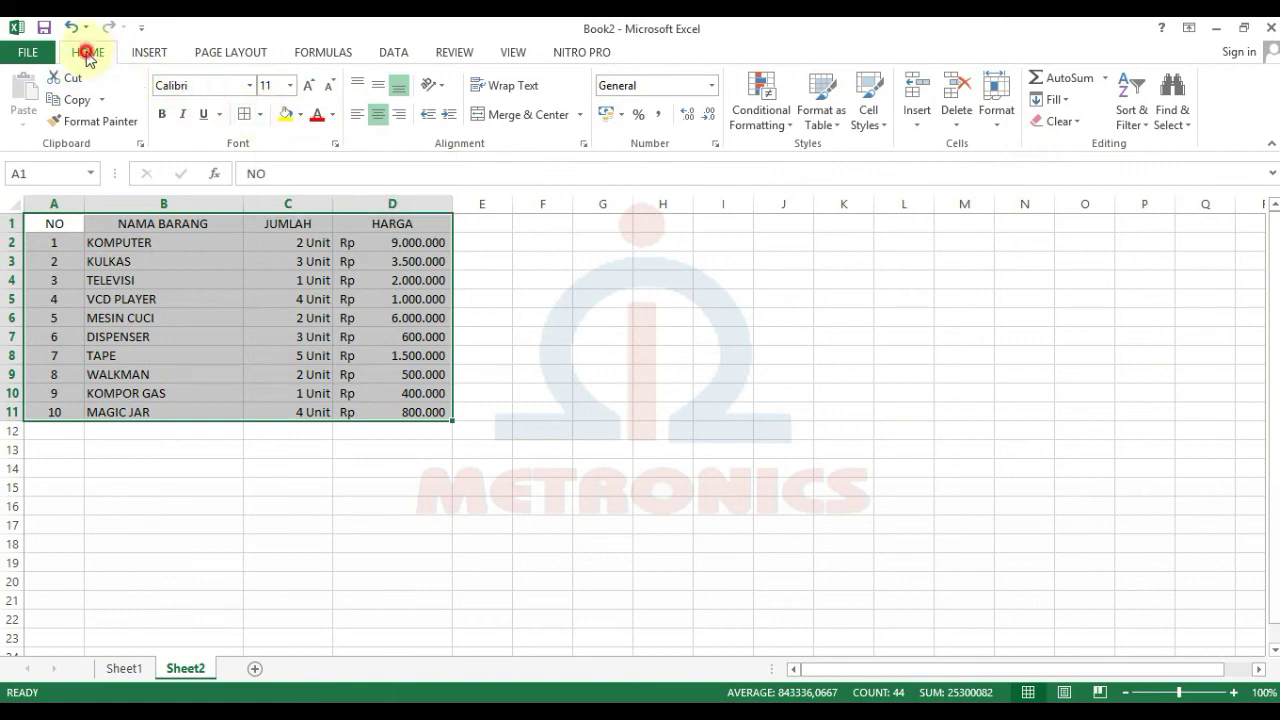
Step: Apply Outline and Inside borders to every cell of A1:D11 via Format Cells
{"action": "left_click", "coordinate": [995, 100]}
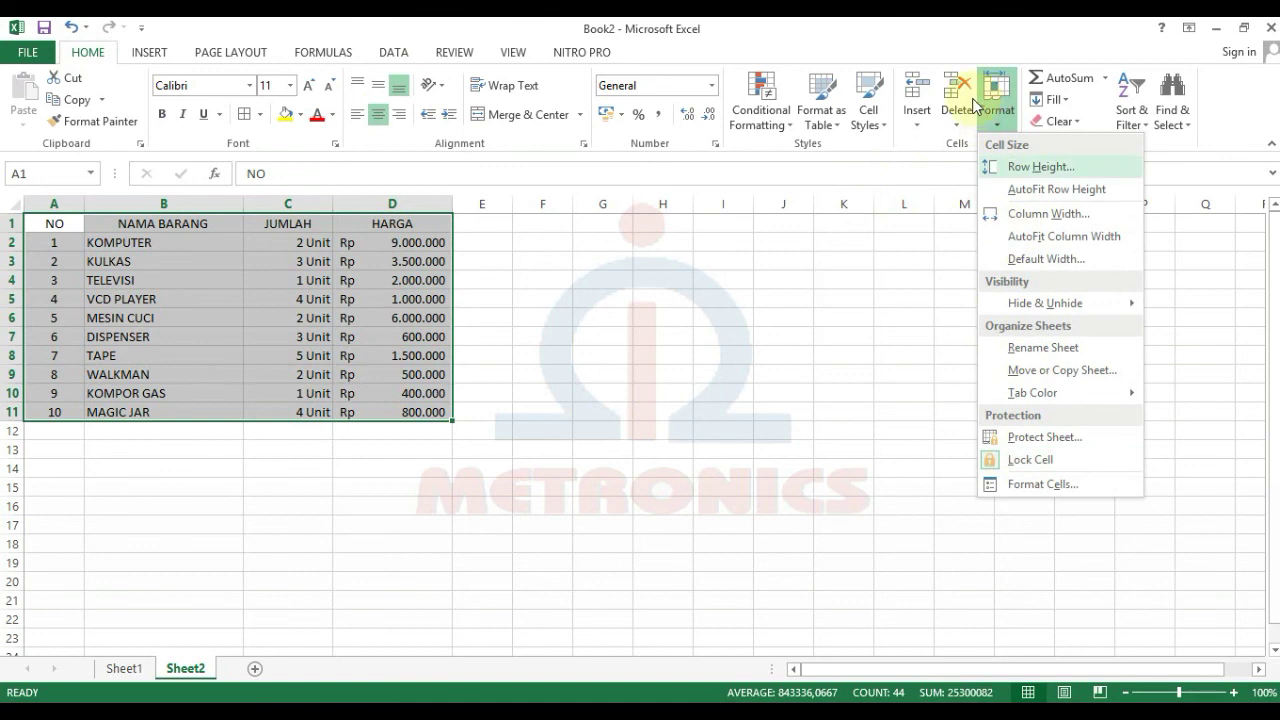
{"action": "left_click", "coordinate": [1030, 484]}
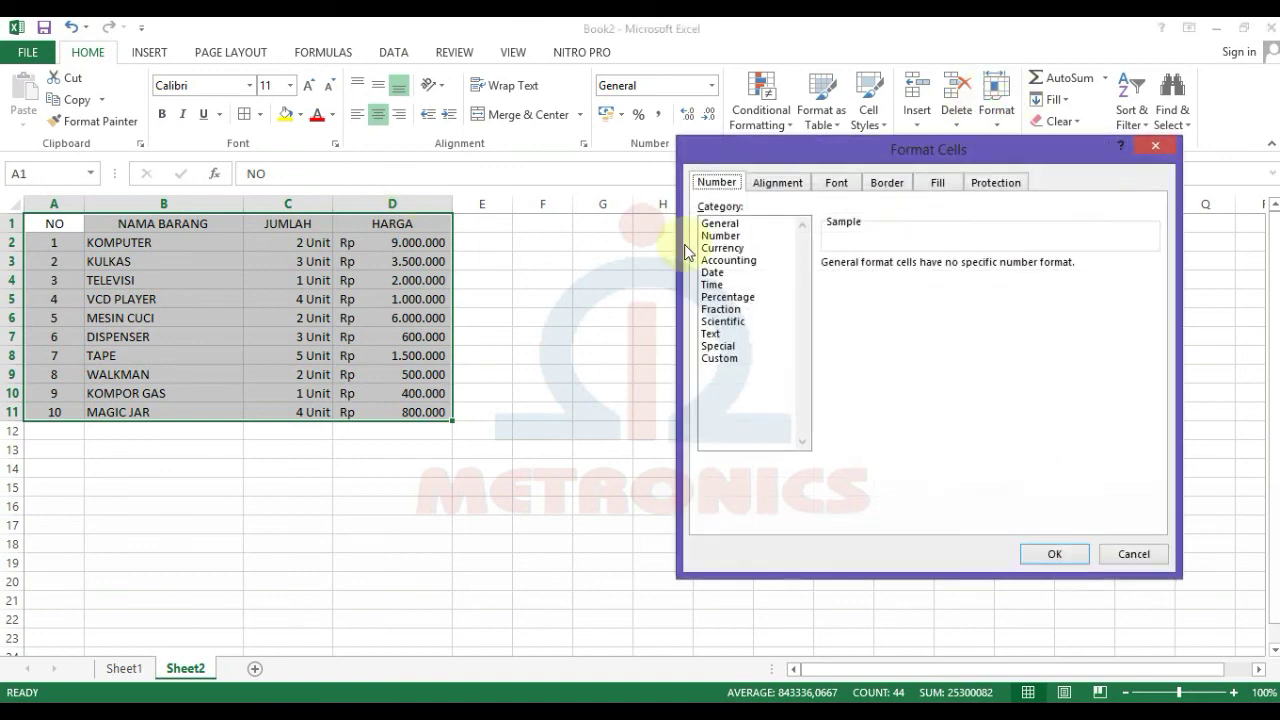
{"action": "left_click", "coordinate": [889, 185]}
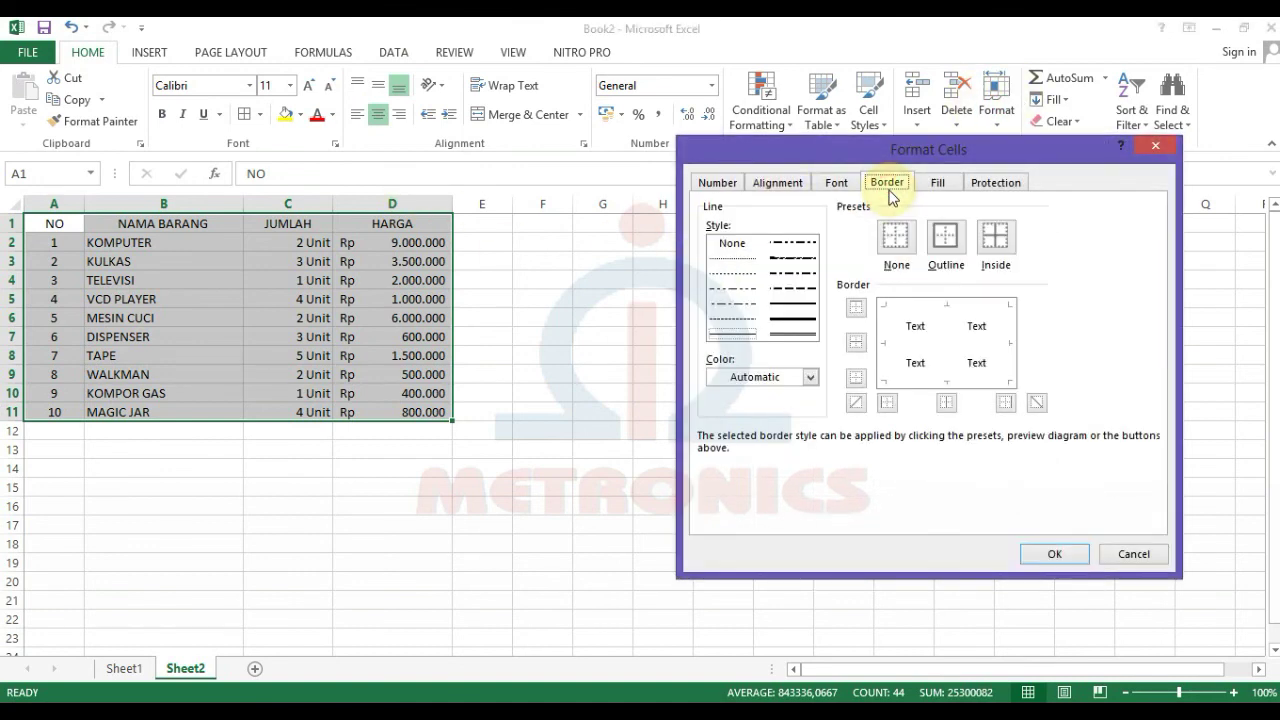
{"action": "left_click", "coordinate": [957, 257]}
{"action": "left_click", "coordinate": [999, 238]}
{"action": "left_click", "coordinate": [1048, 553]}
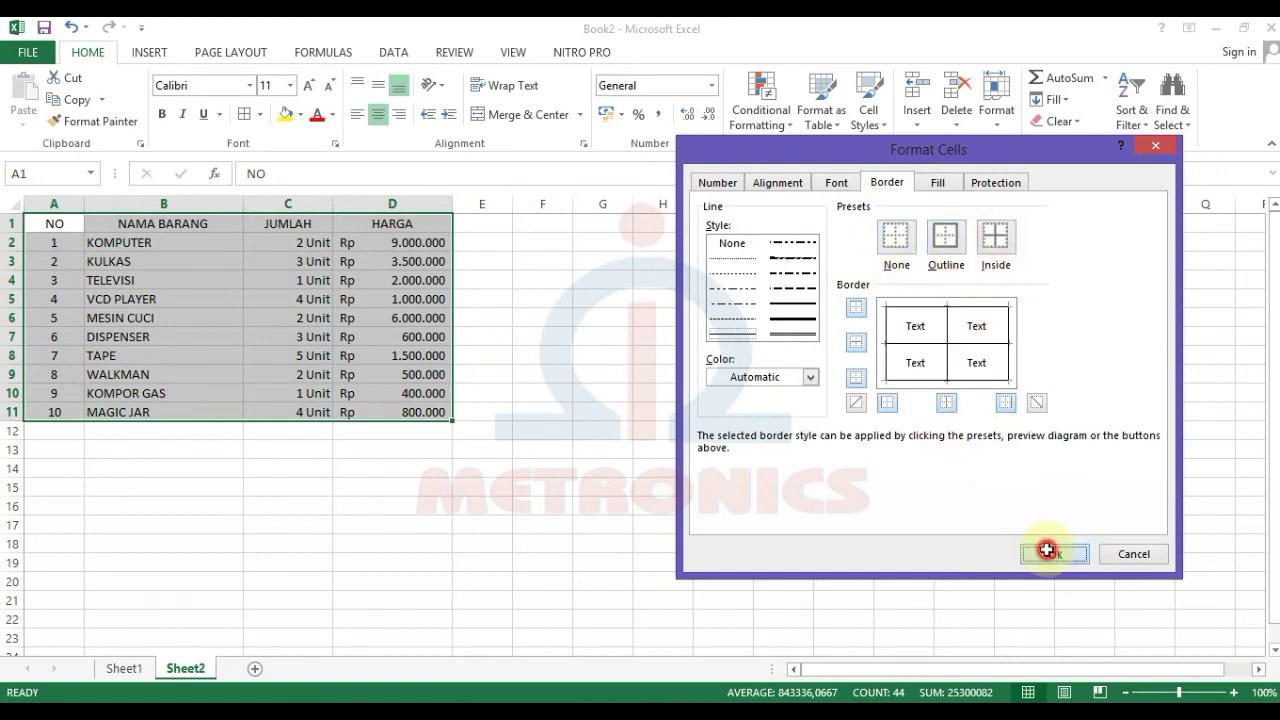
{"action": "left_click", "coordinate": [509, 392]}
{"action": "left_click", "coordinate": [737, 503]}
{"action": "left_click", "coordinate": [280, 434]}
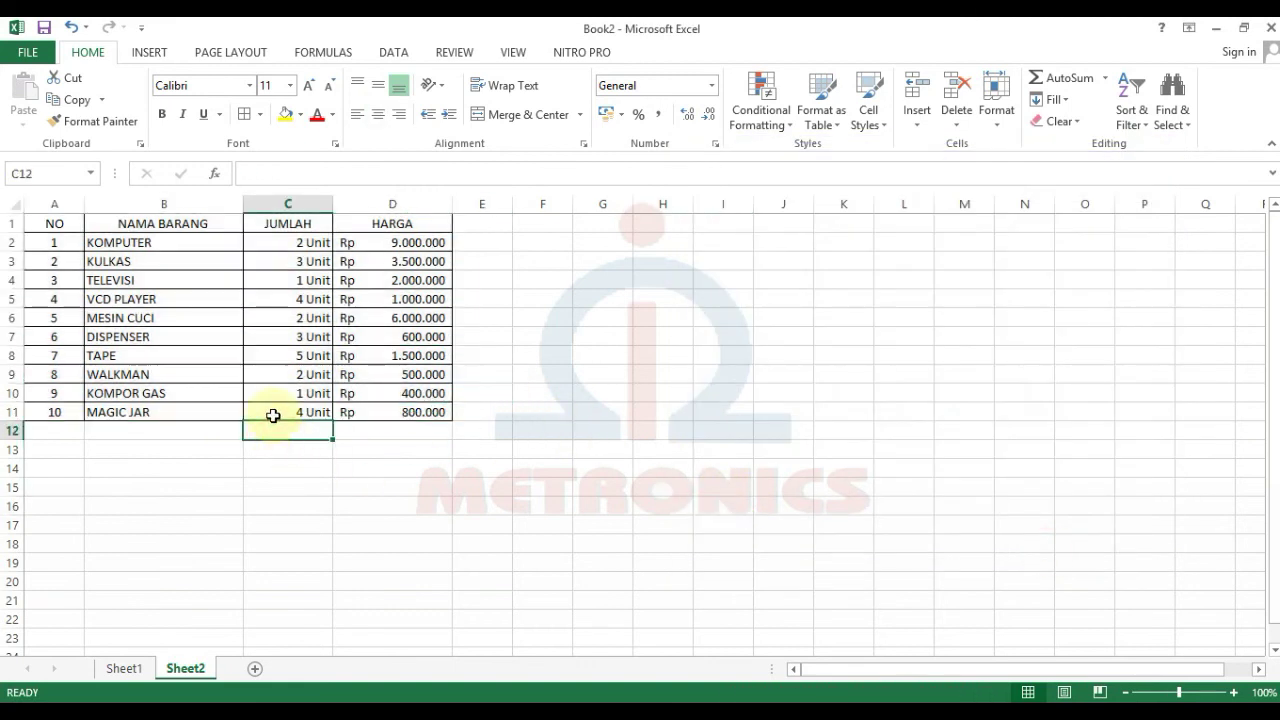
{"action": "left_click", "coordinate": [801, 492]}
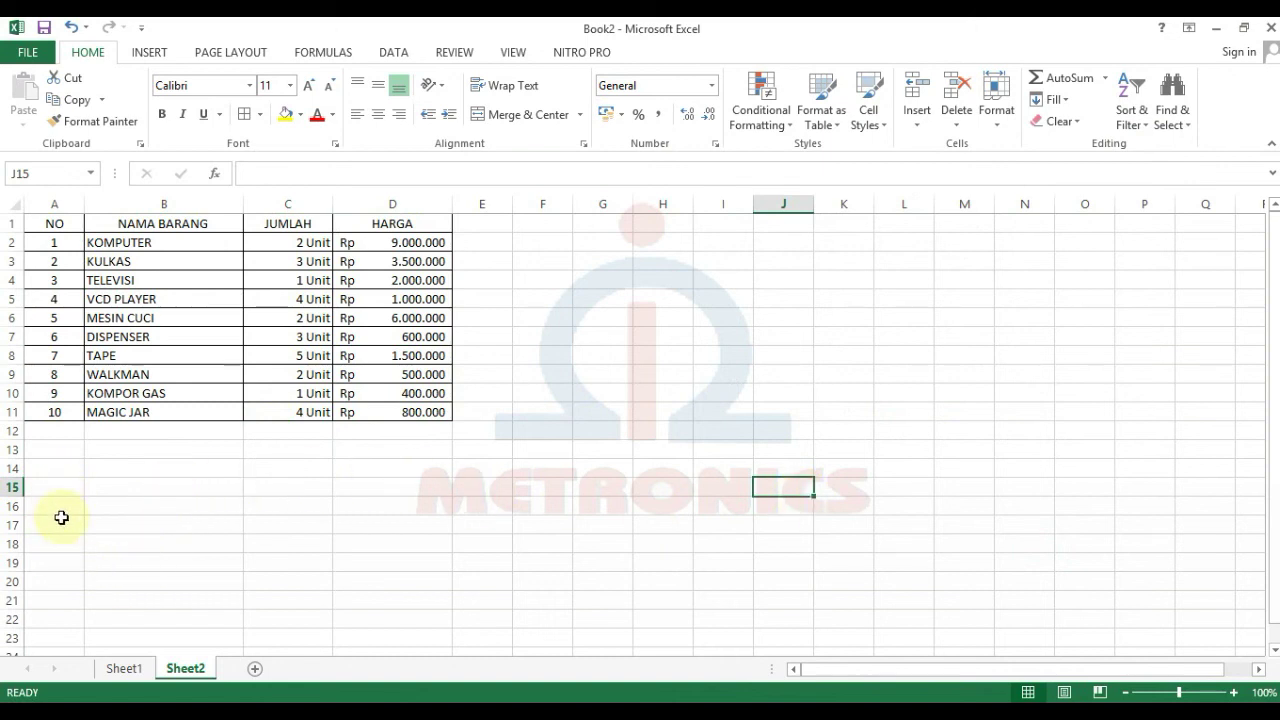
{"action": "left_click", "coordinate": [55, 487]}
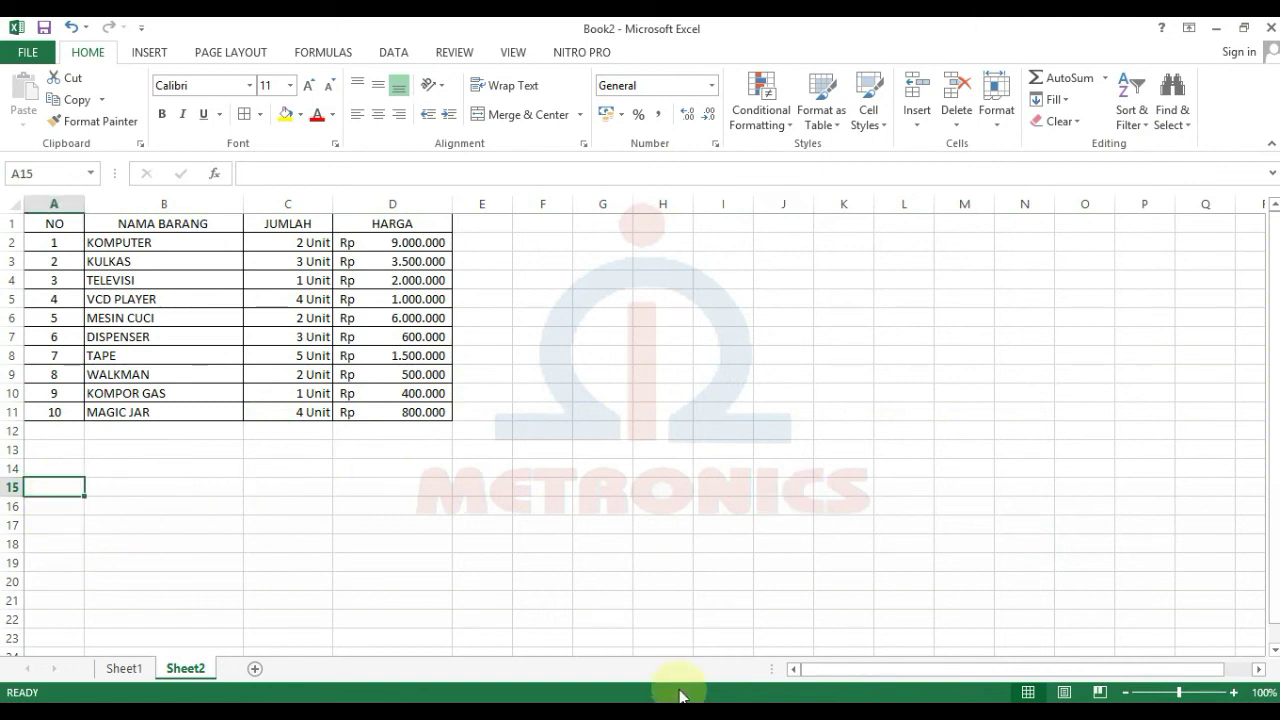
{"action": "key", "text": "Caps_Lock"}
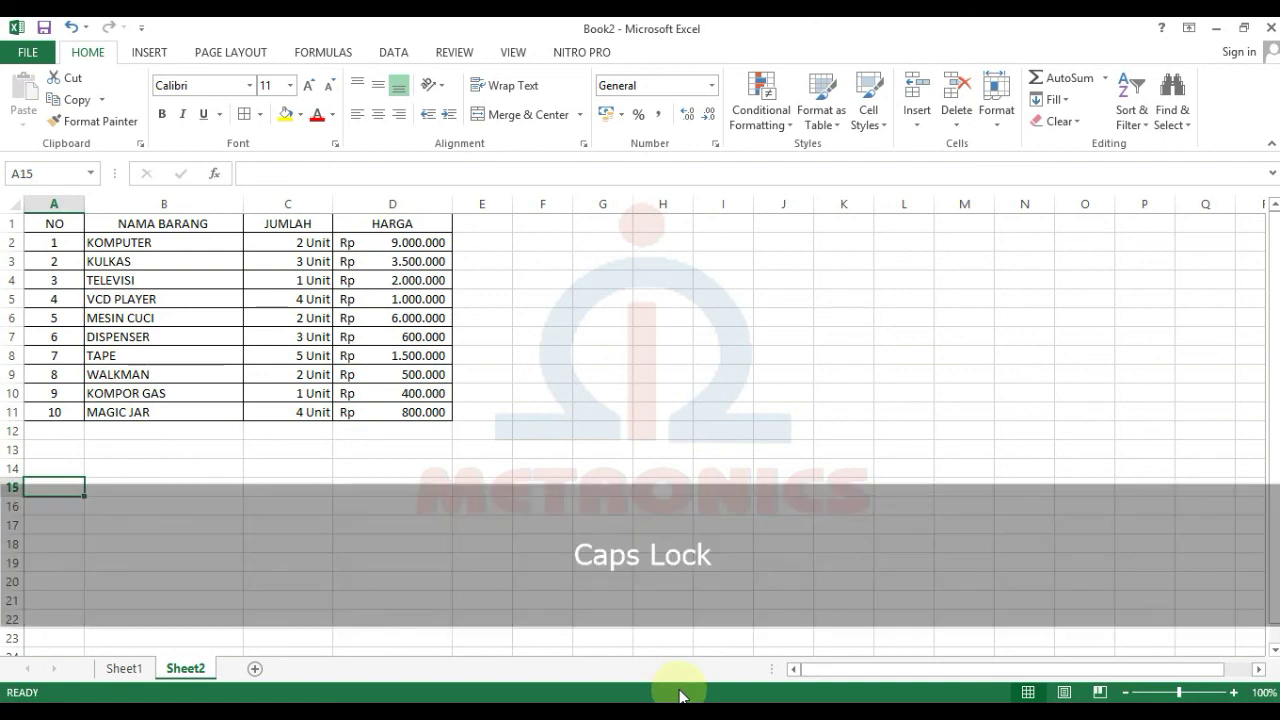
{"action": "type", "text": "RA"}
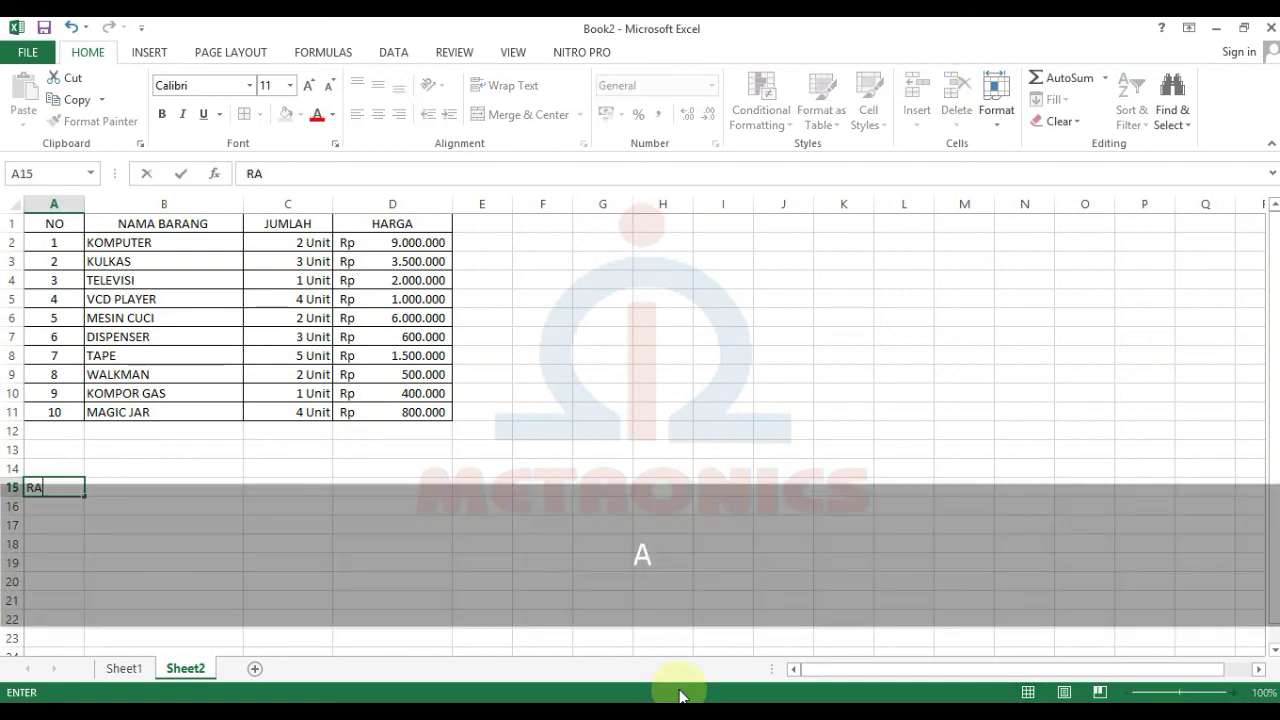
{"action": "type", "text": "NDOM"}
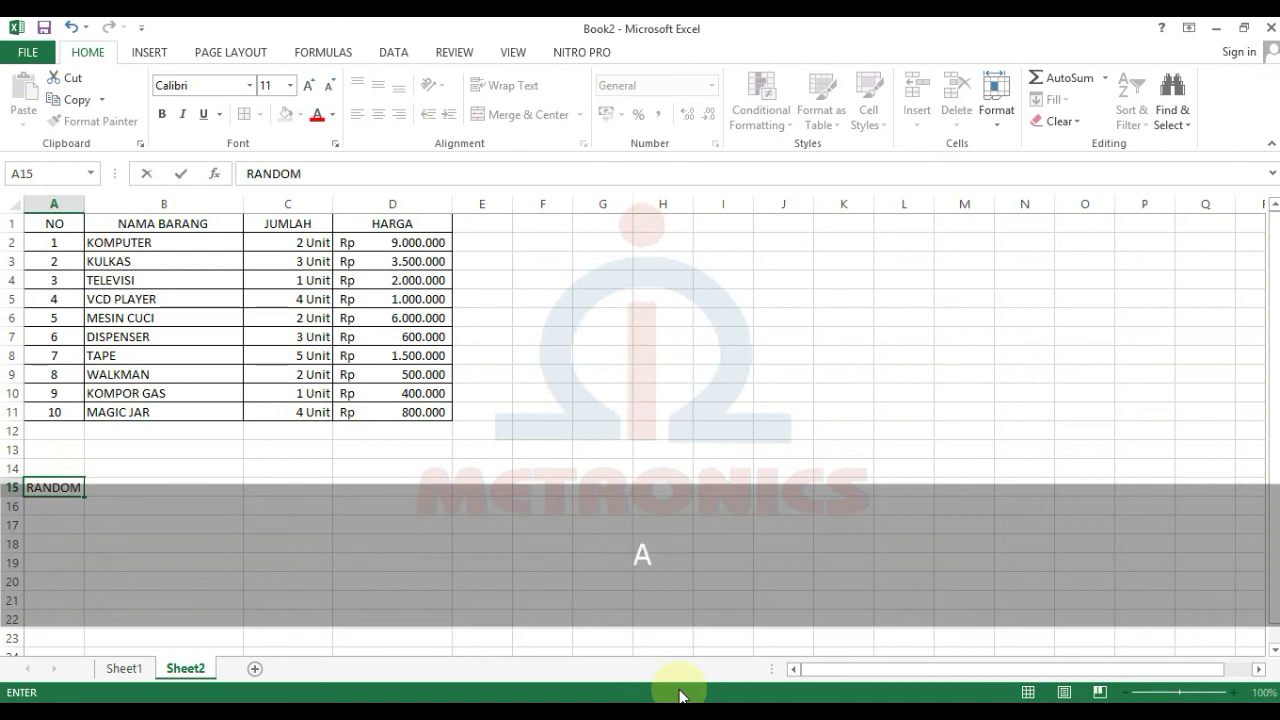
{"action": "type", "text": " ACCESS ME"}
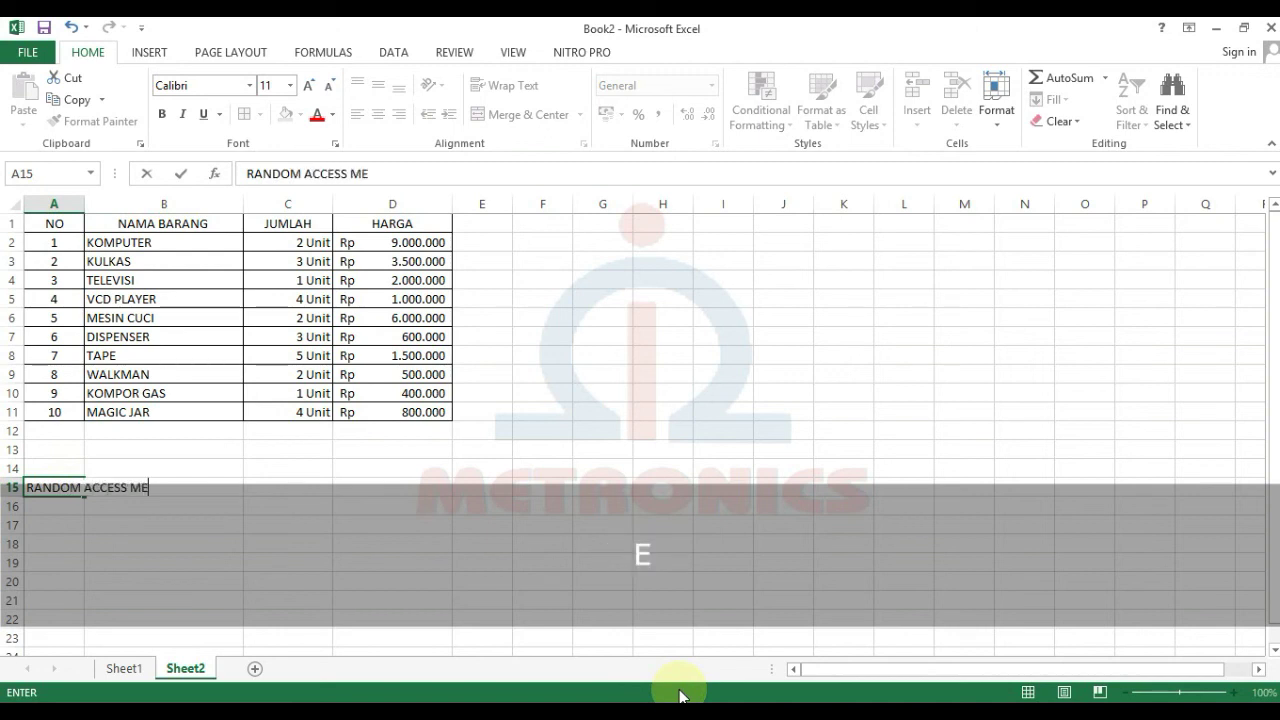
{"action": "type", "text": "MO"}
{"action": "key", "text": "BackSpace"}
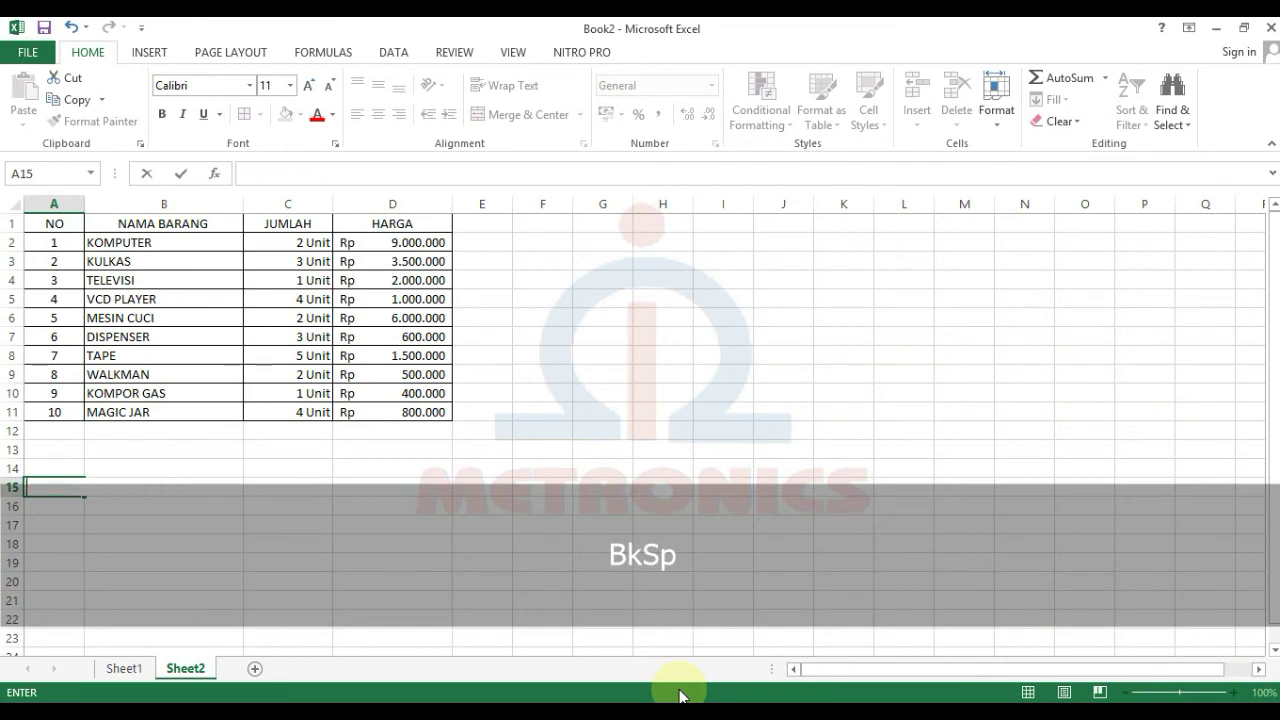
{"action": "key", "text": "Return"}
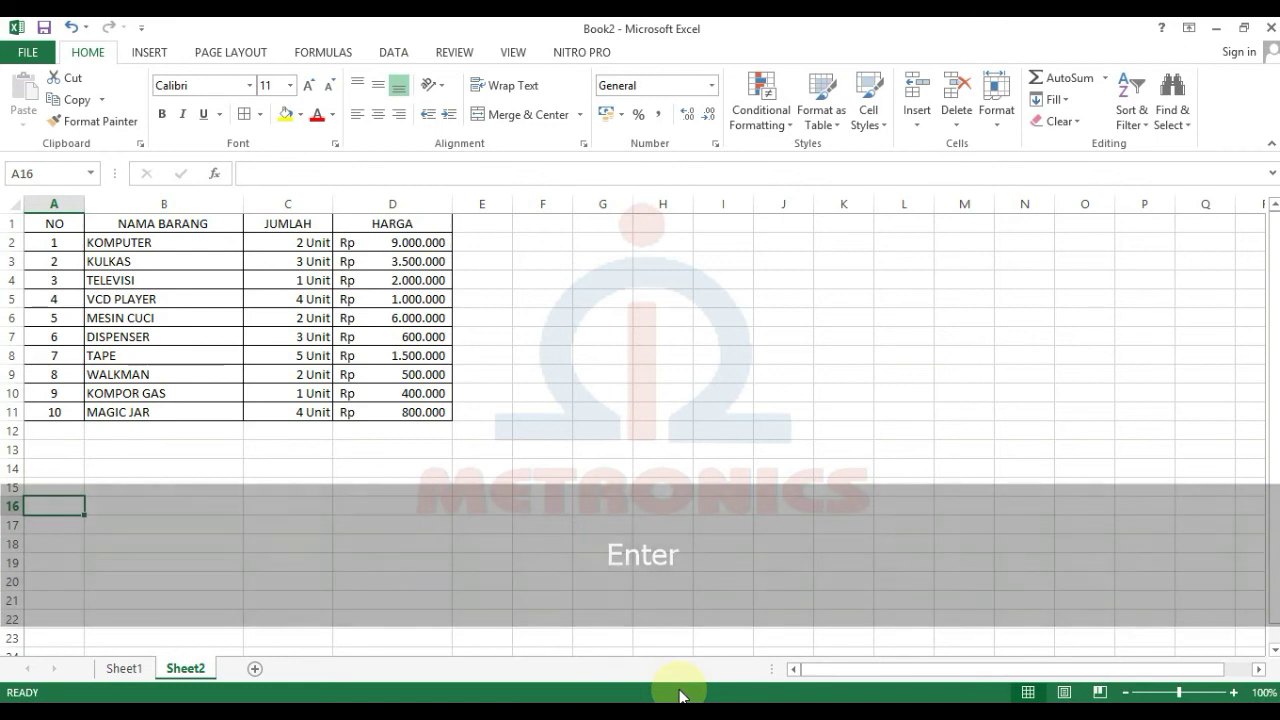
Step: Enter the heading RANDOM ACCESS MEMORY in cell H1
{"action": "left_click", "coordinate": [635, 226]}
{"action": "type", "text": "RAN"}
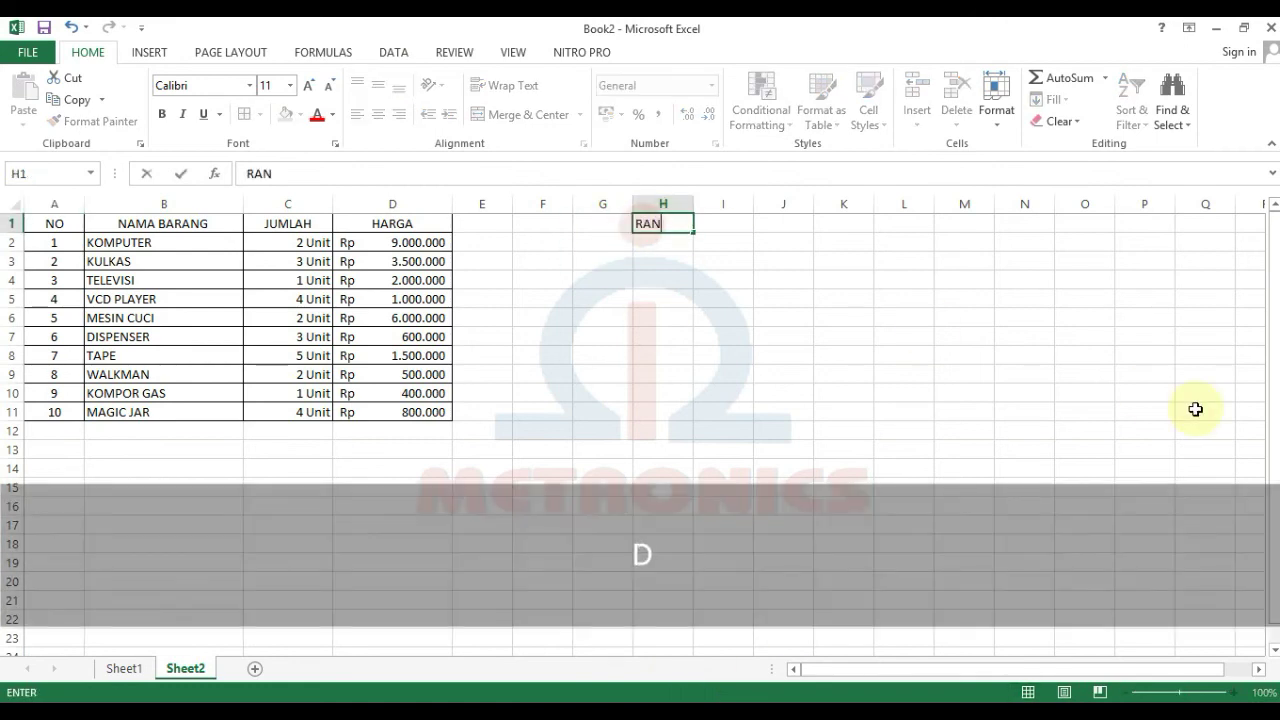
{"action": "type", "text": "DOM ACCESS MEMORY"}
{"action": "key", "text": "Return"}
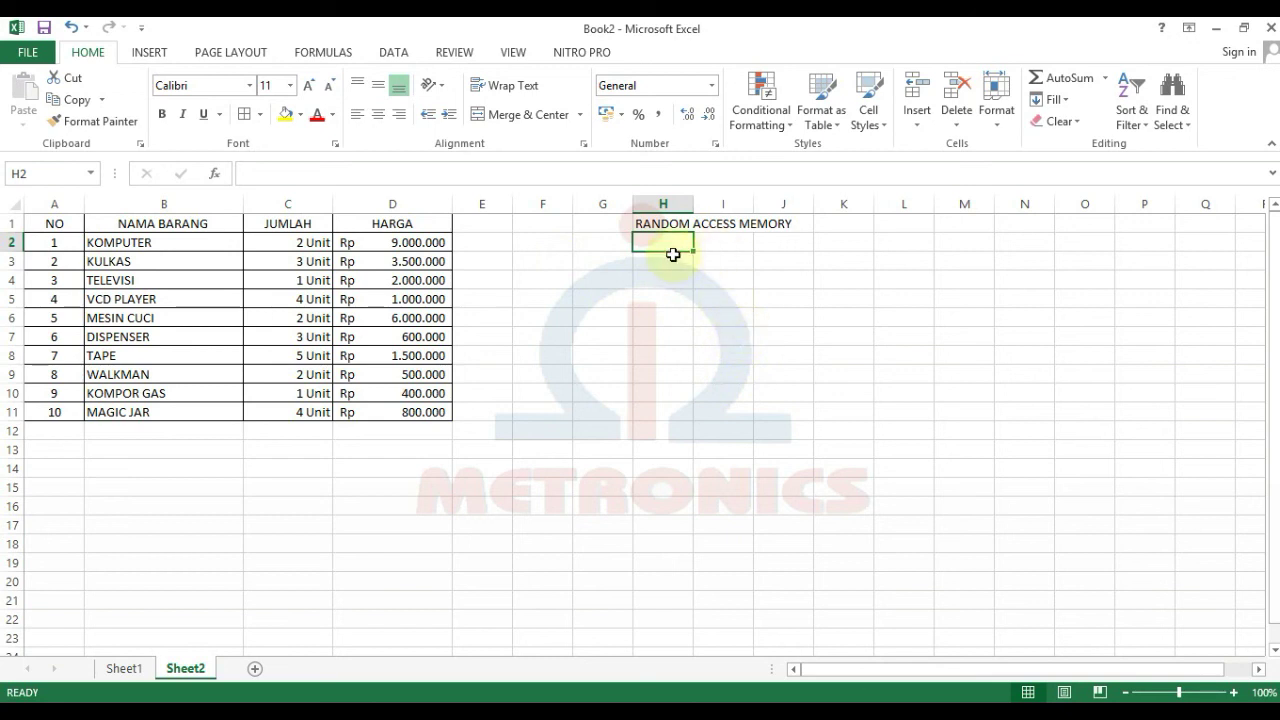
Step: Enter HARDDISK in cell H2, correcting the misspelling
{"action": "type", "text": "HA"}
{"action": "type", "text": "DD"}
{"action": "key", "text": "BackSpace"}
{"action": "key", "text": "BackSpace"}
{"action": "type", "text": "RDDISK"}
{"action": "key", "text": "Return"}
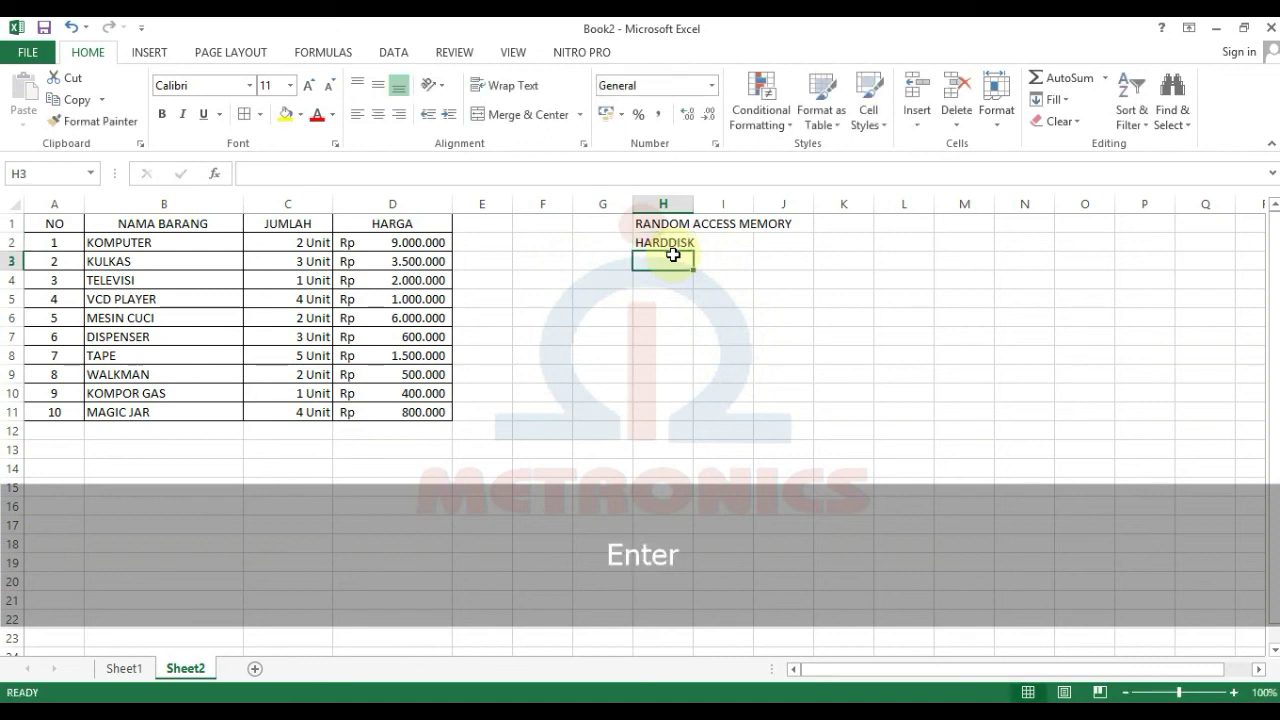
{"action": "left_click", "coordinate": [670, 244]}
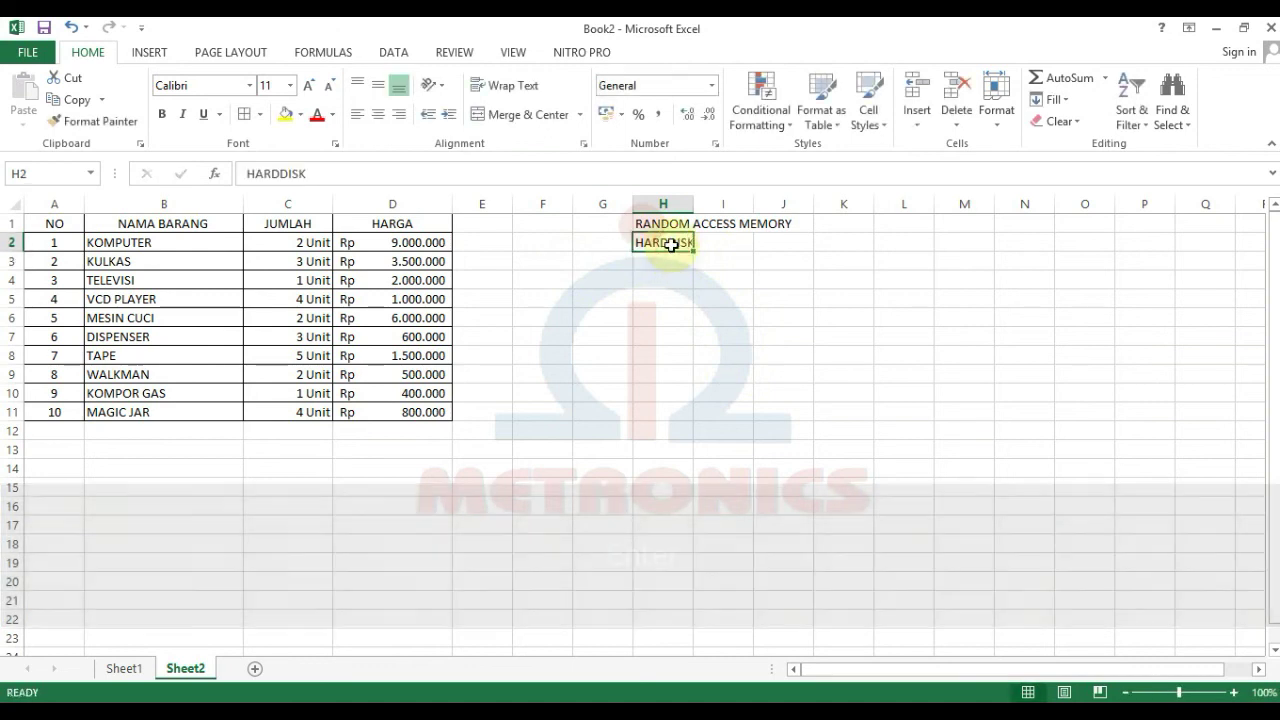
Step: Rotate the HARDDISK text counterclockwise
{"action": "left_click", "coordinate": [441, 90]}
{"action": "left_click", "coordinate": [455, 109]}
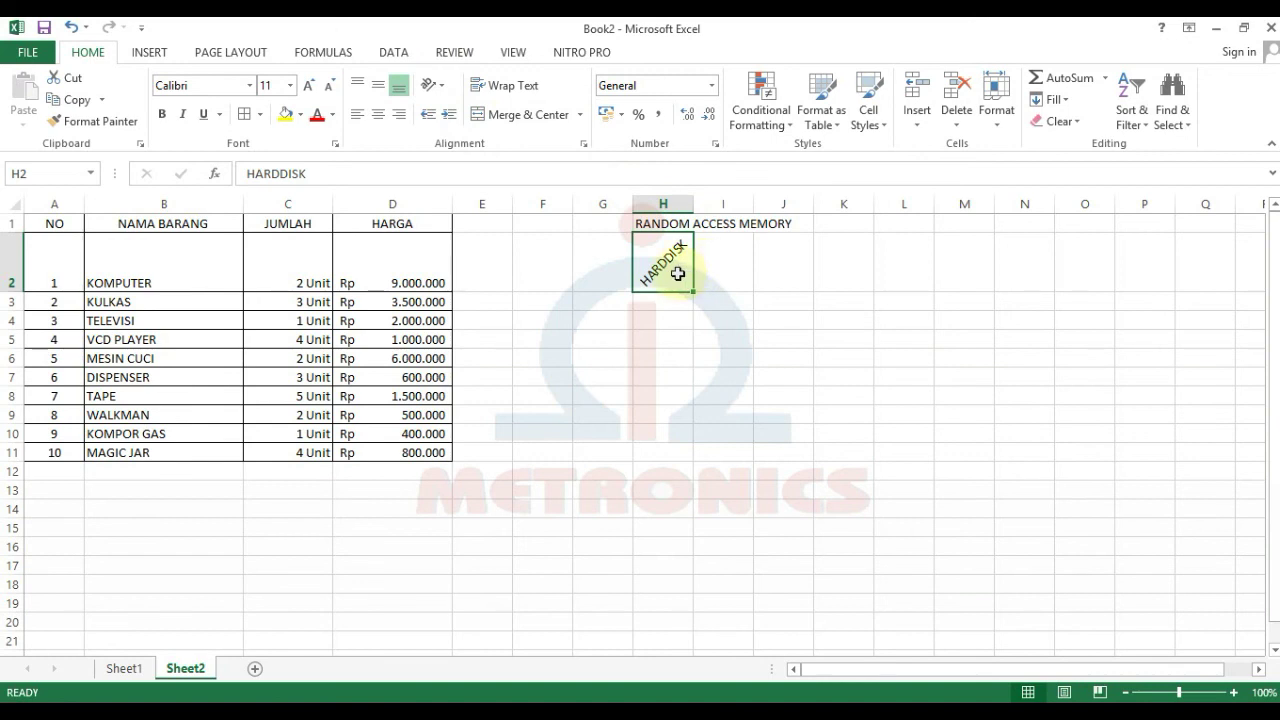
{"action": "left_click", "coordinate": [745, 275]}
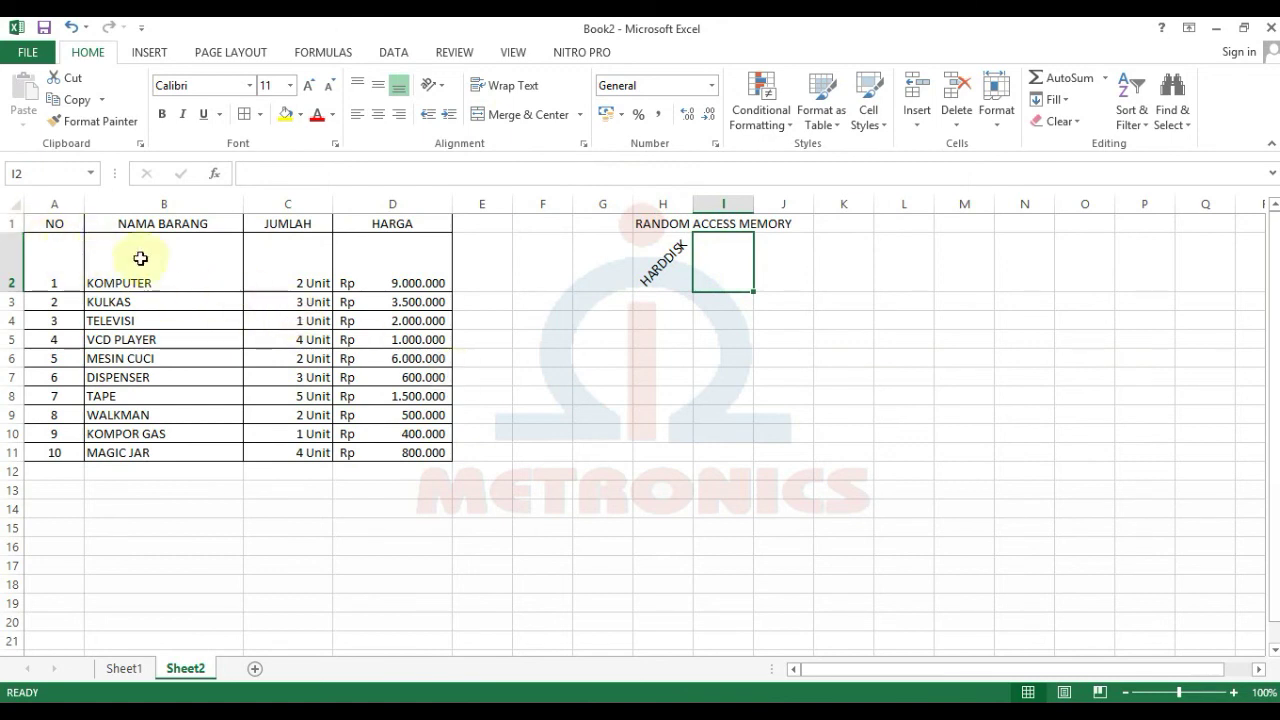
Step: Merge H2:H5 into one cell holding the angled HARDDISK label
{"action": "left_click", "coordinate": [660, 376]}
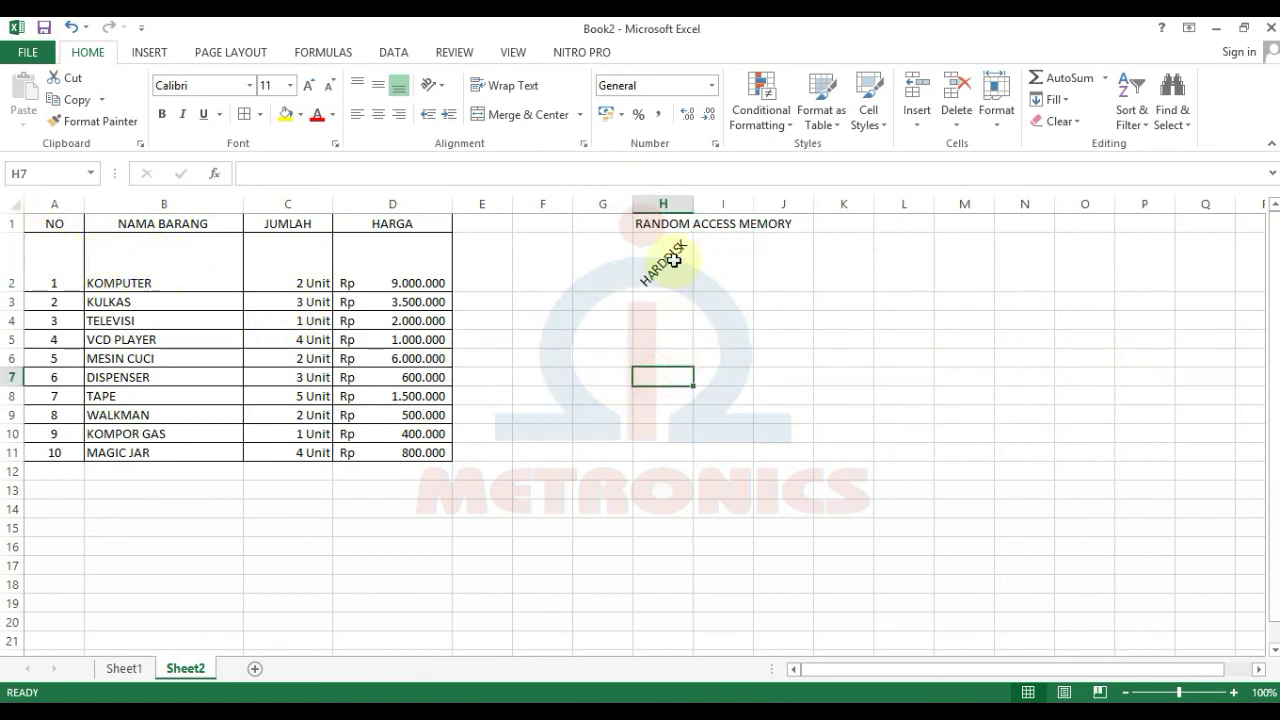
{"action": "left_click_drag", "start_coordinate": [665, 267], "coordinate": [679, 342]}
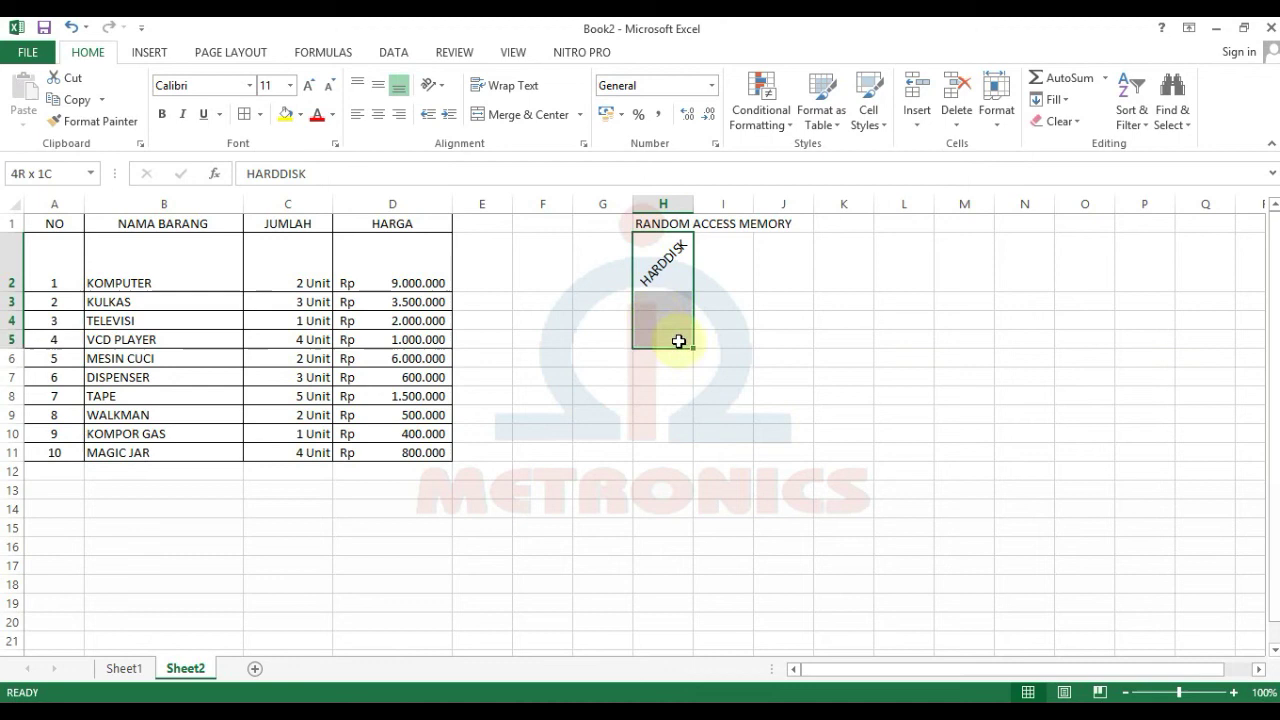
{"action": "left_click", "coordinate": [519, 115]}
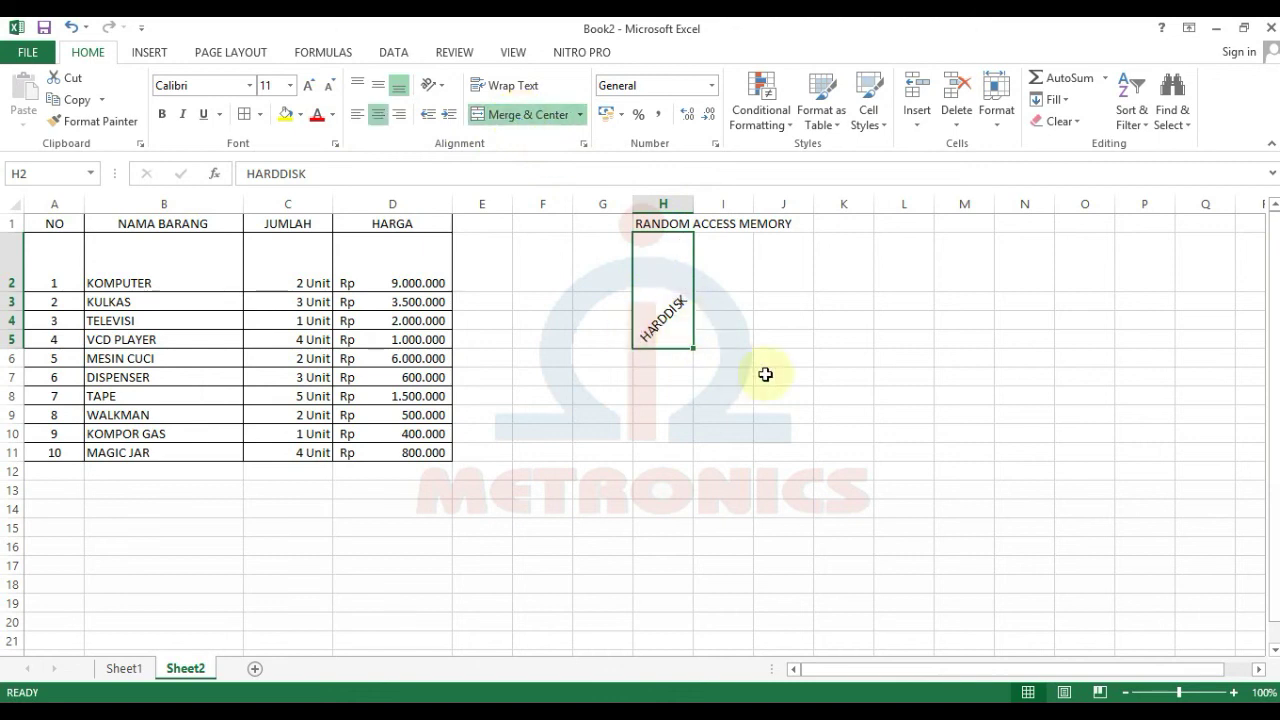
{"action": "left_click", "coordinate": [766, 374]}
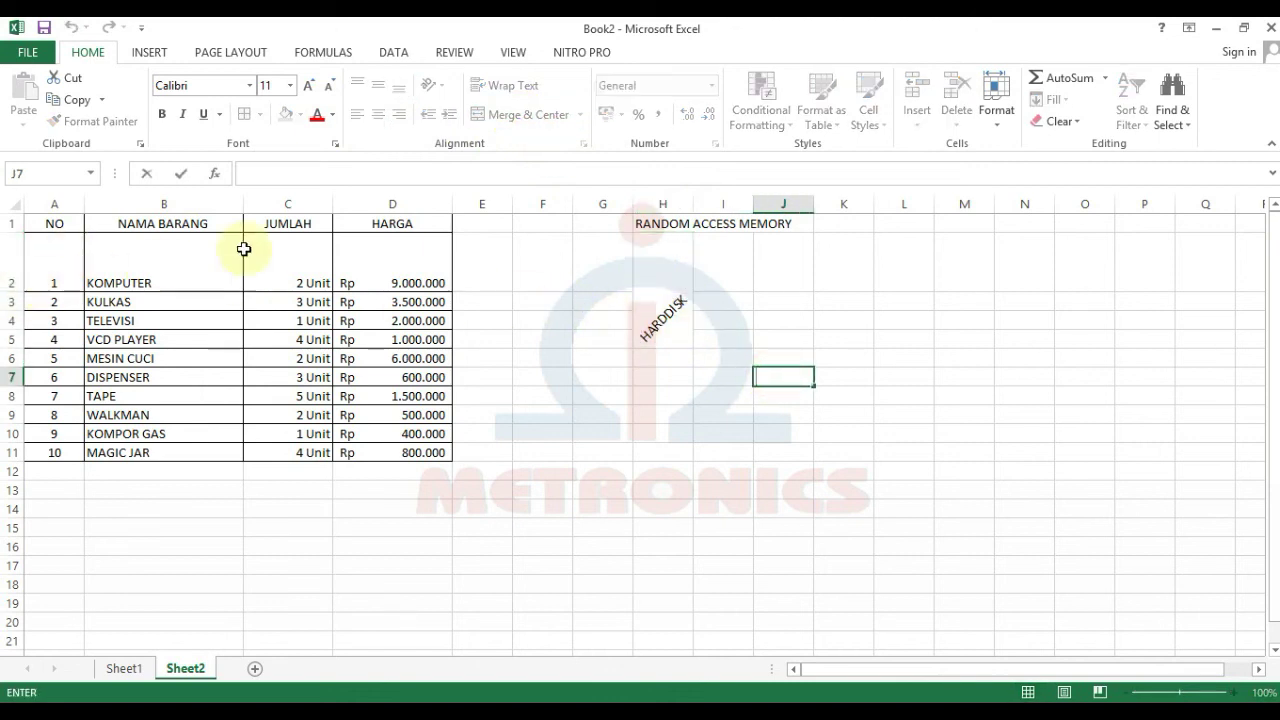
{"action": "left_click", "coordinate": [200, 263]}
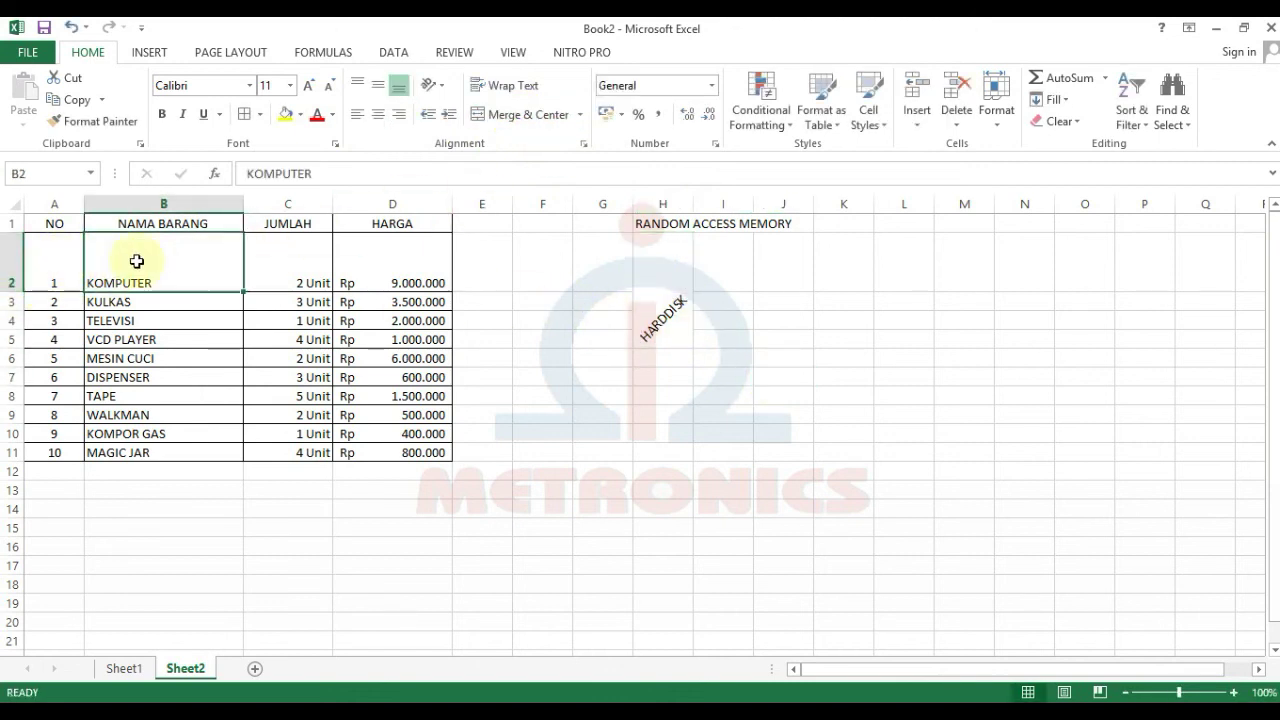
Step: Restore row 2 to standard height using AutoFit Row Height
{"action": "double_click", "coordinate": [12, 291]}
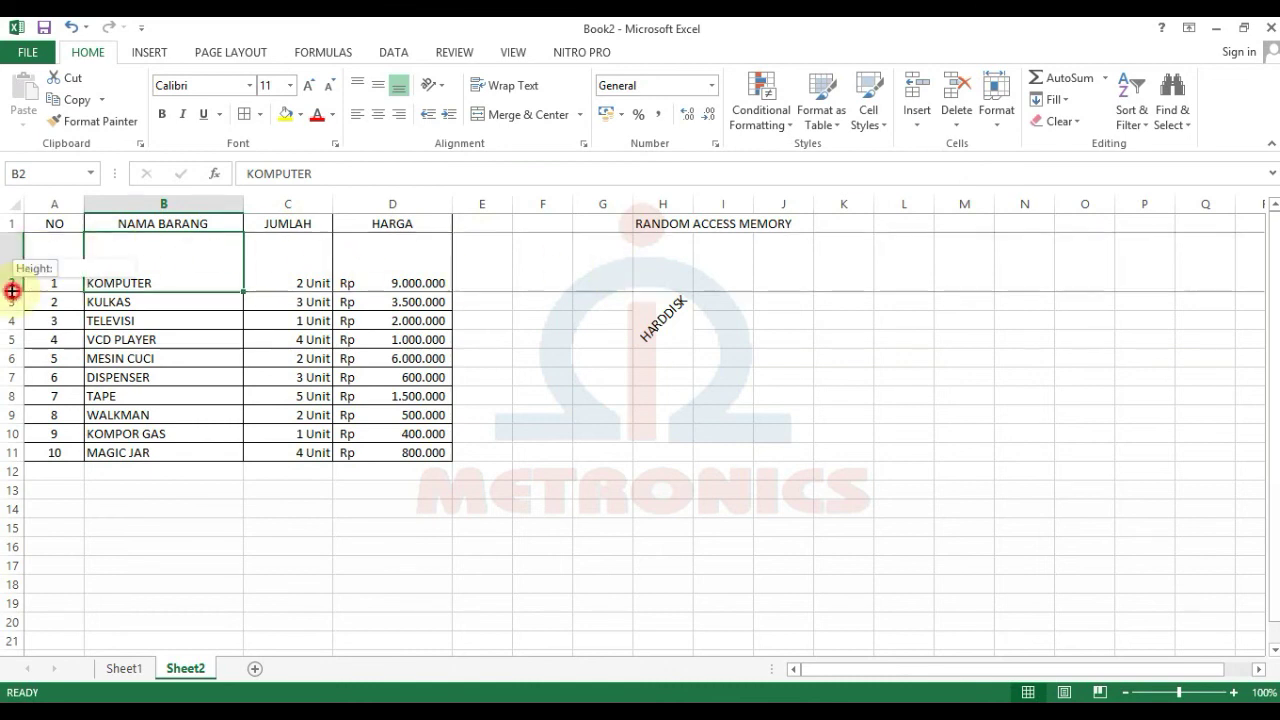
{"action": "left_click", "coordinate": [997, 124]}
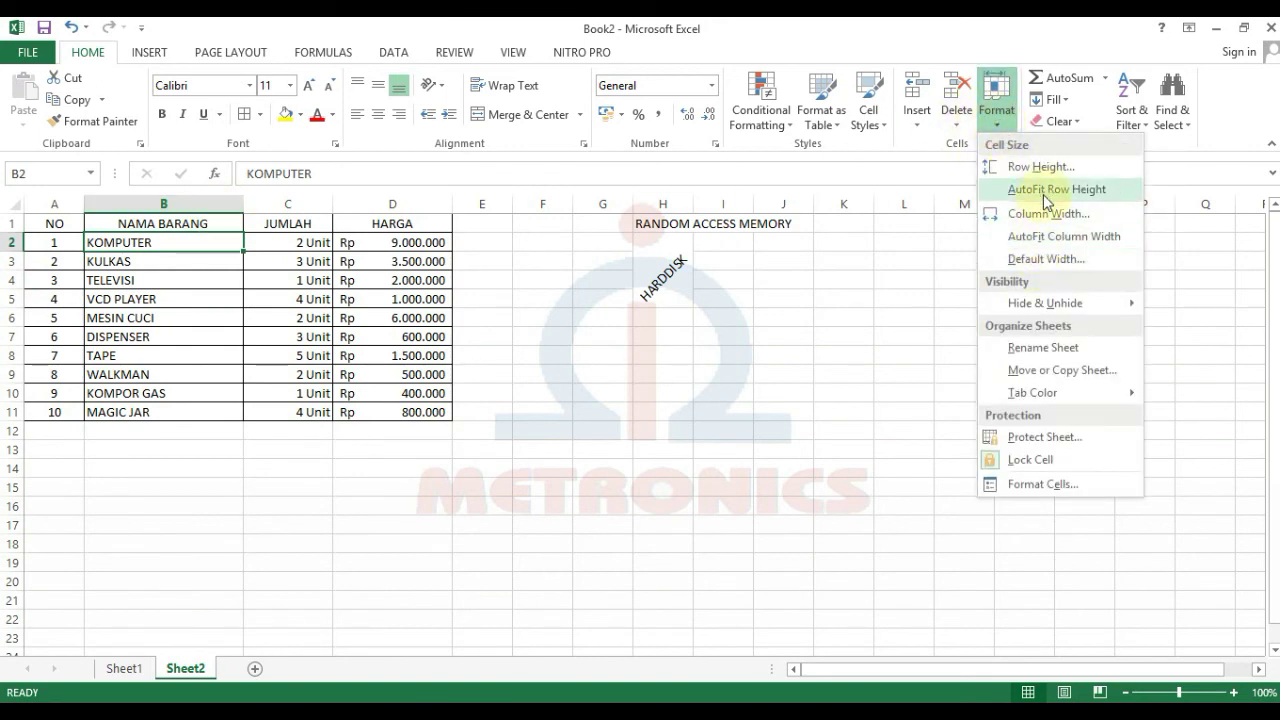
{"action": "left_click", "coordinate": [1043, 192]}
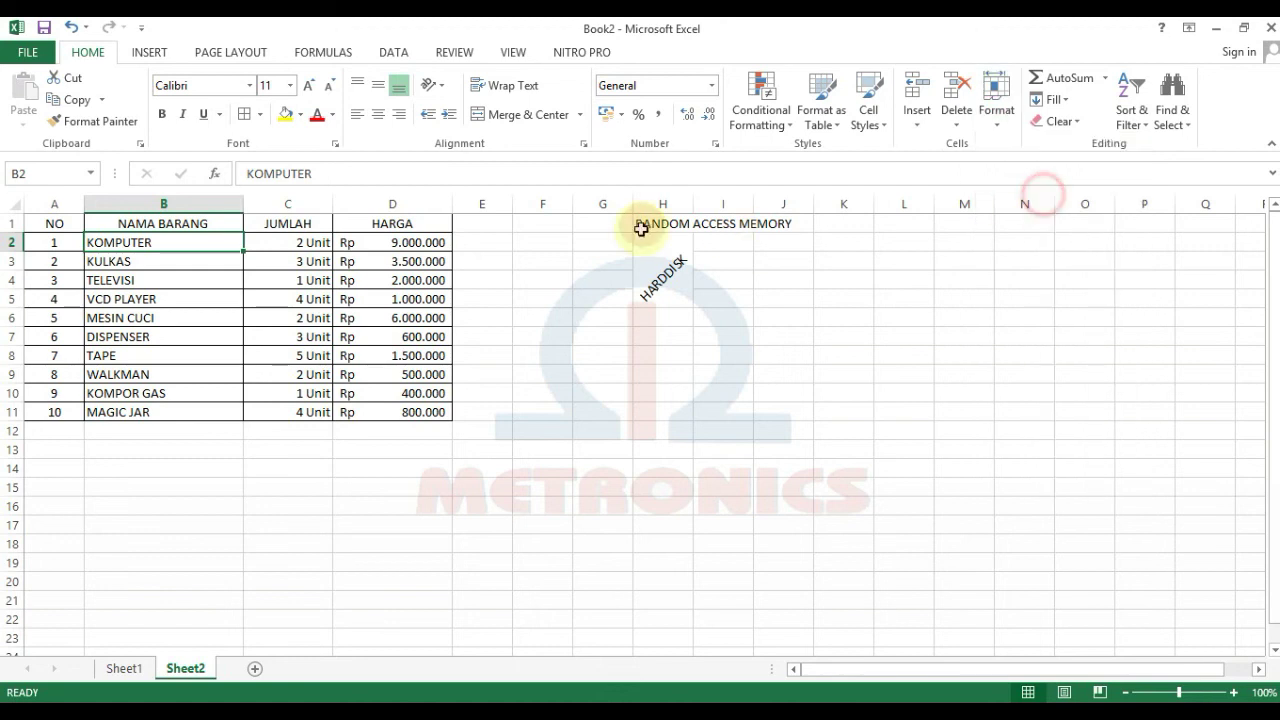
{"action": "left_click", "coordinate": [486, 277]}
{"action": "left_click", "coordinate": [326, 238]}
{"action": "left_click", "coordinate": [672, 270]}
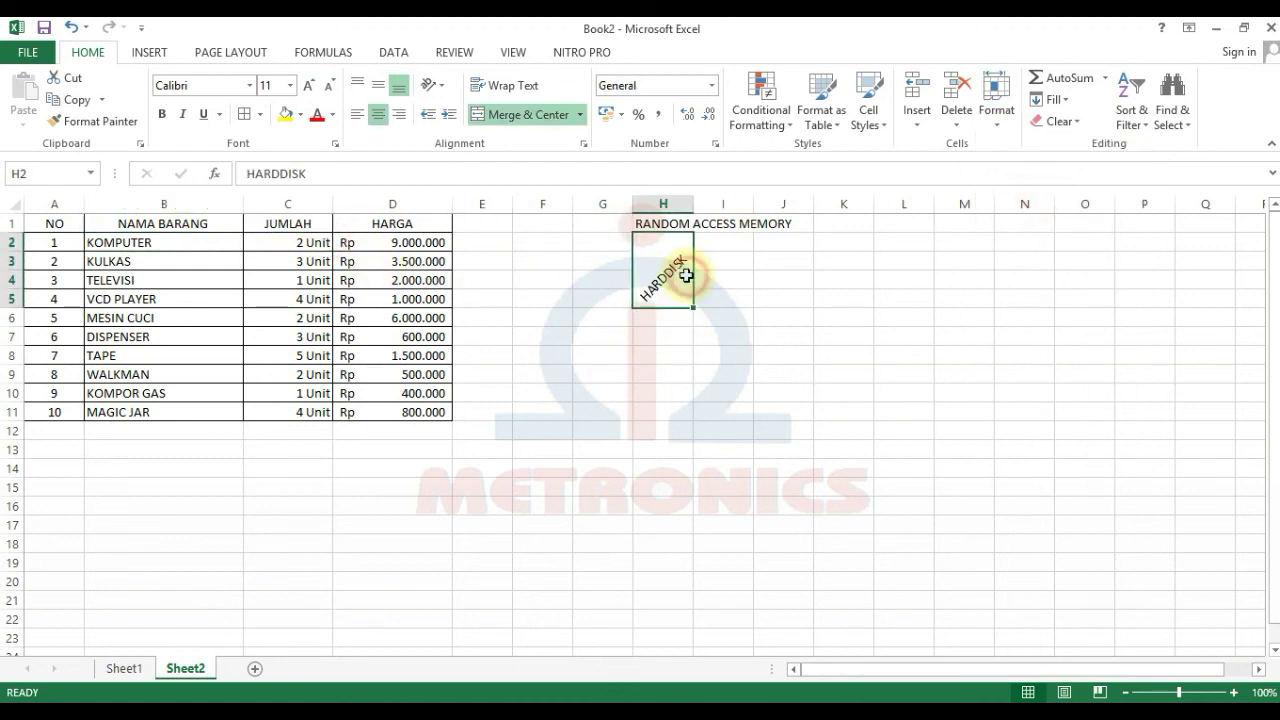
Step: Merge I2:I5 and enter CD-ROOM in it
{"action": "left_click_drag", "start_coordinate": [723, 244], "coordinate": [723, 300]}
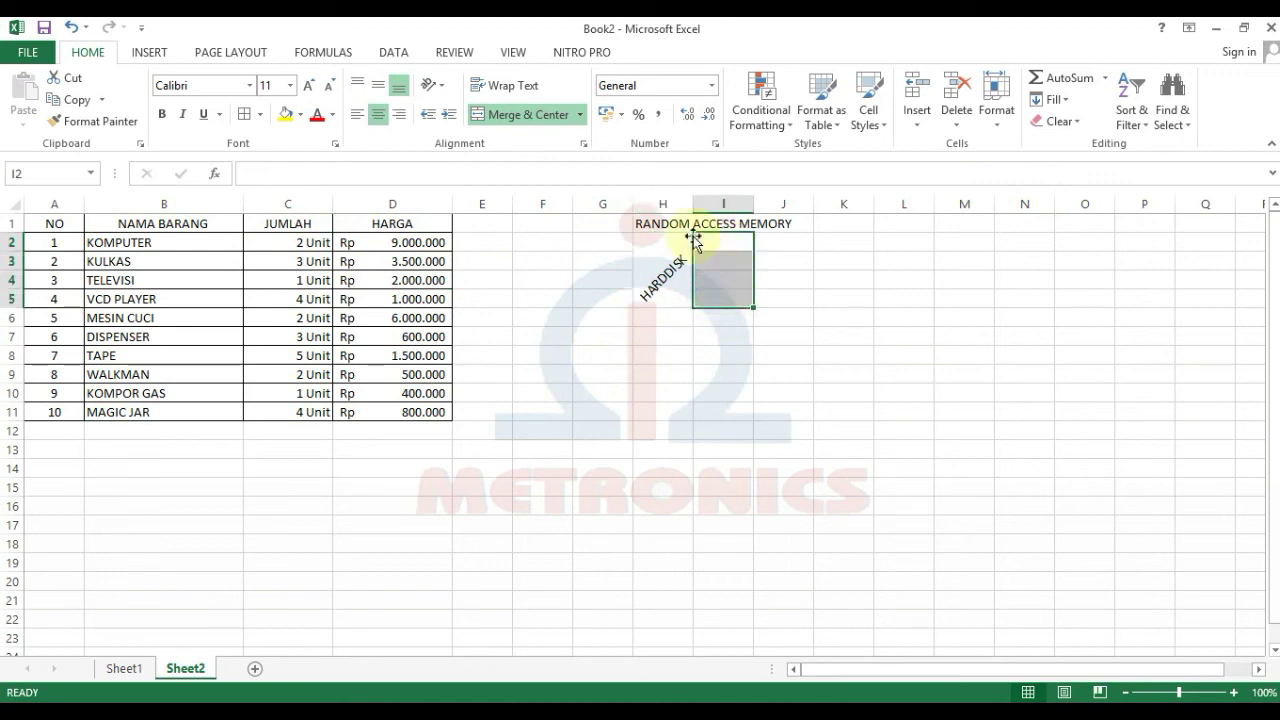
{"action": "left_click", "coordinate": [522, 115]}
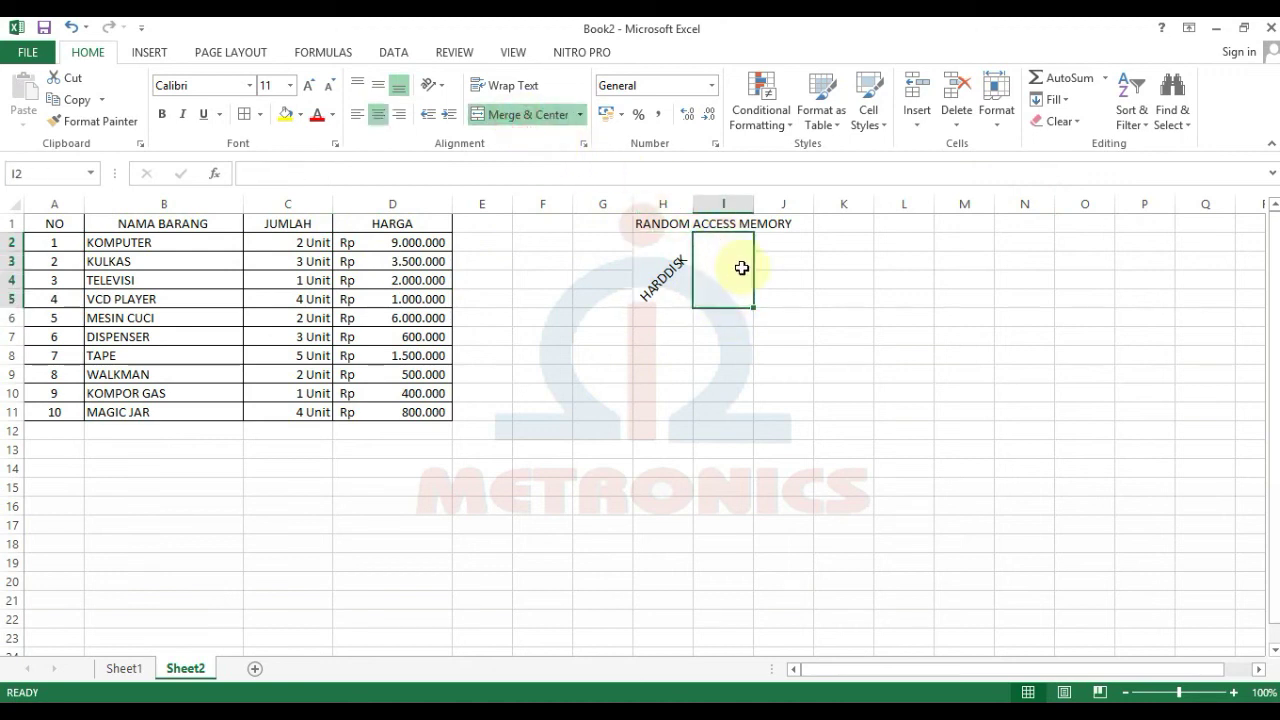
{"action": "type", "text": "CD"}
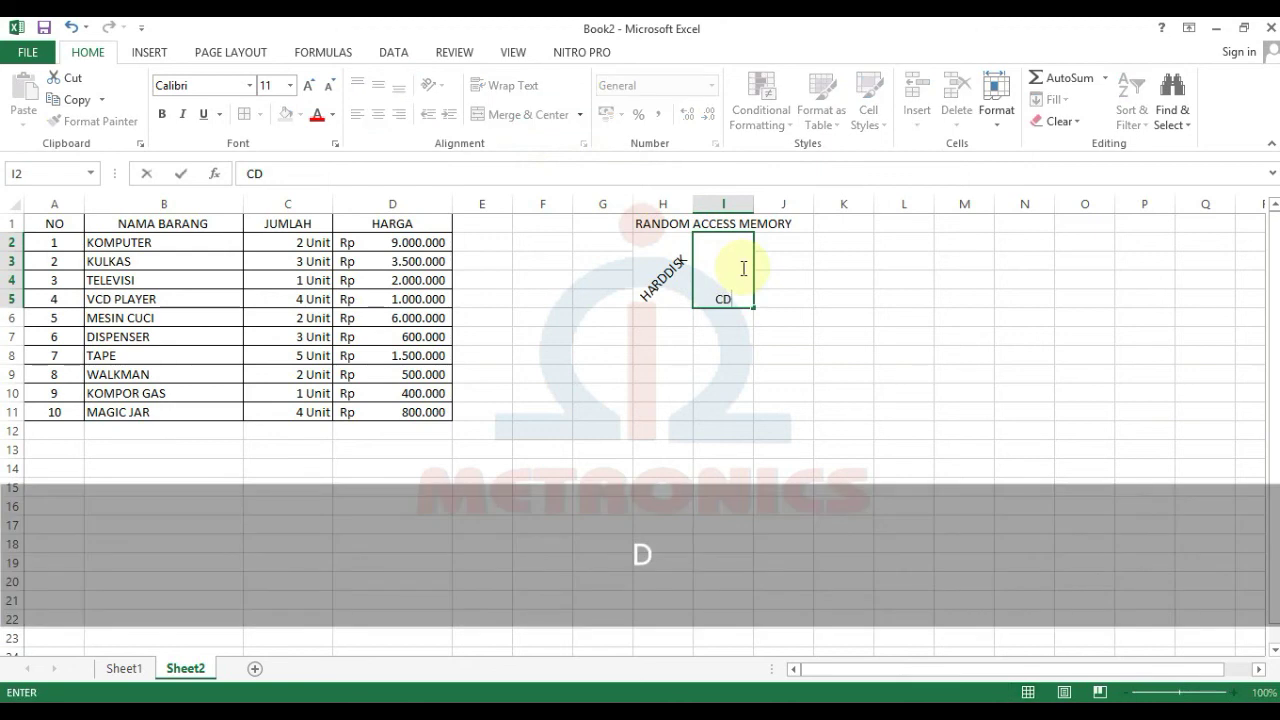
{"action": "type", "text": "-ROOM"}
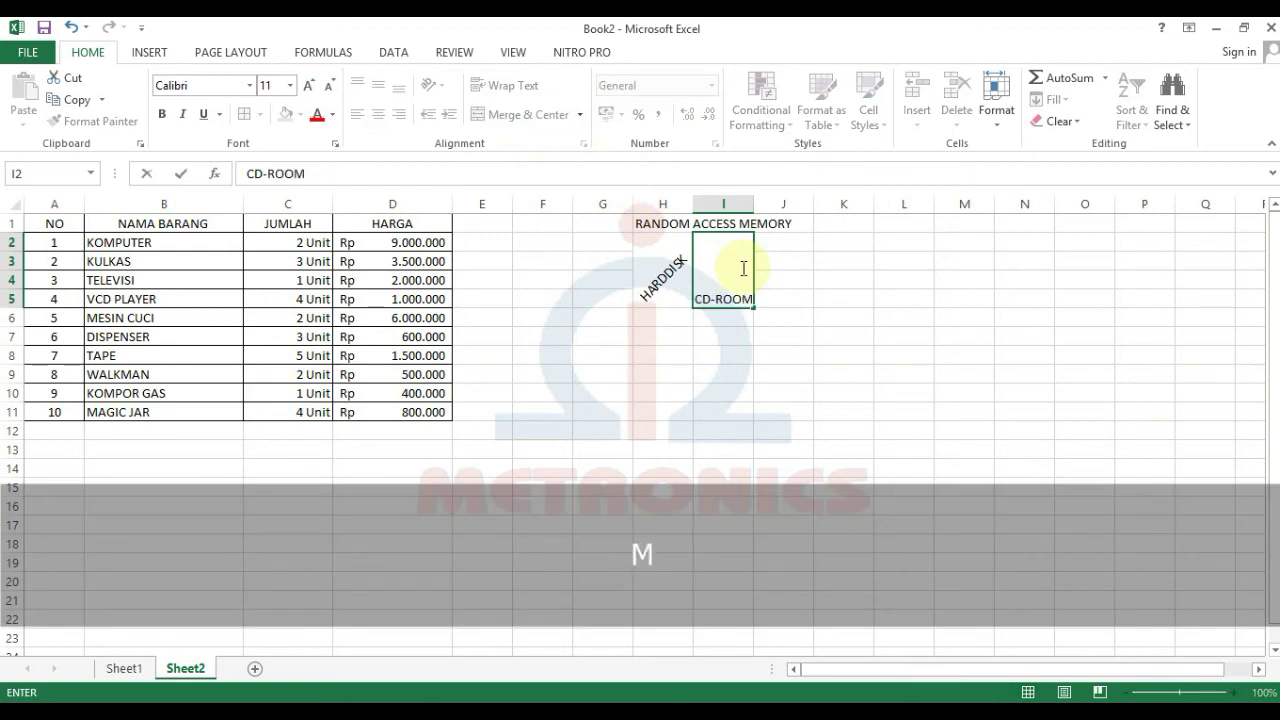
{"action": "key", "text": "Return"}
Step: Angle the CD-ROOM text clockwise
{"action": "left_click", "coordinate": [741, 266]}
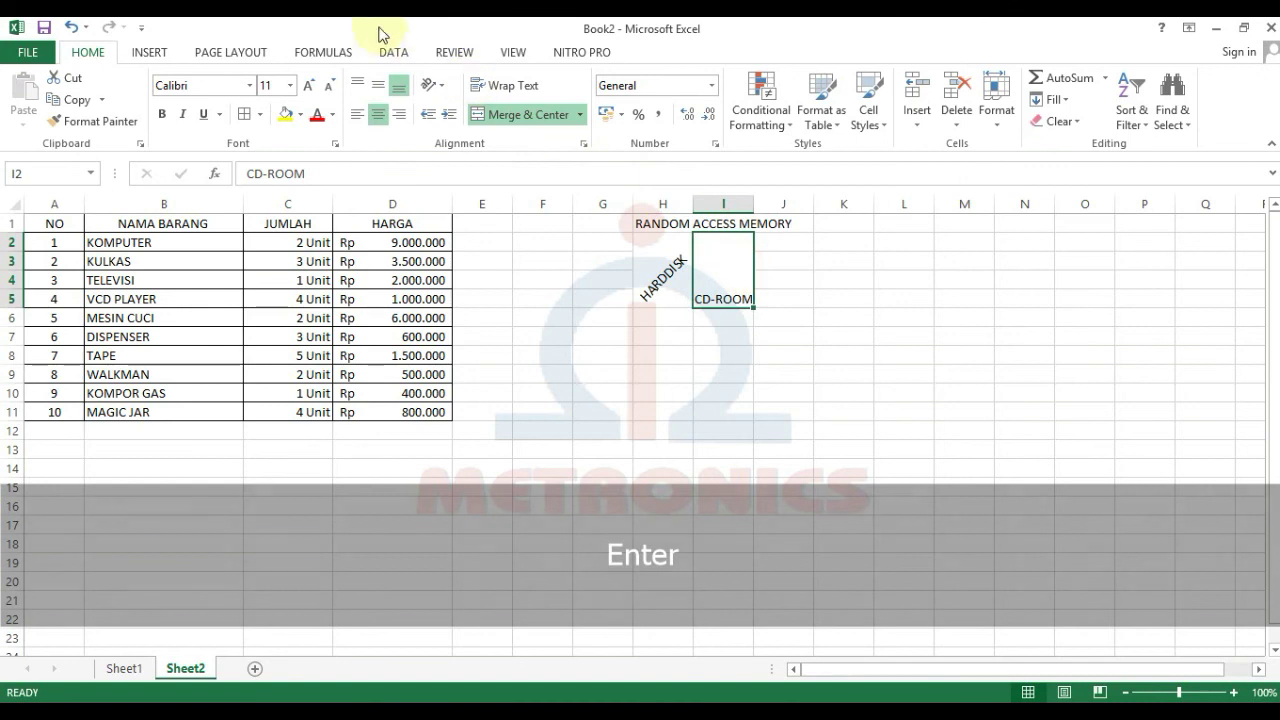
{"action": "left_click", "coordinate": [431, 86]}
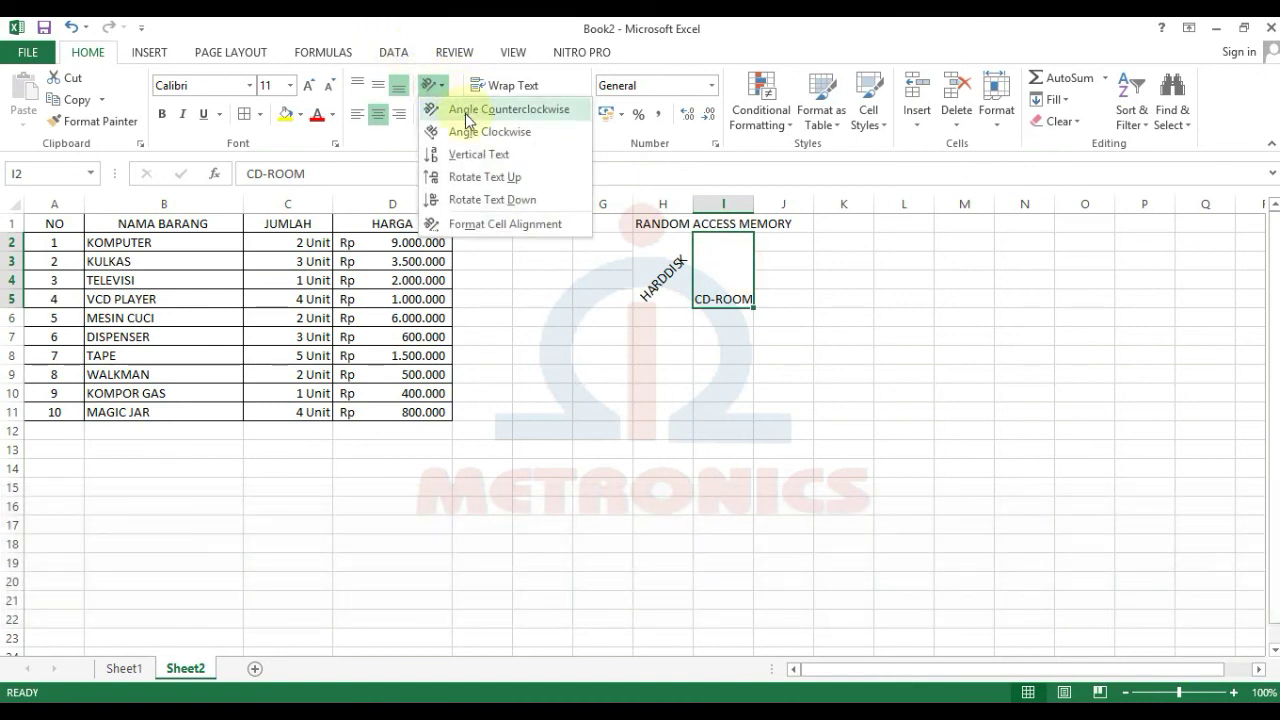
{"action": "left_click", "coordinate": [467, 131]}
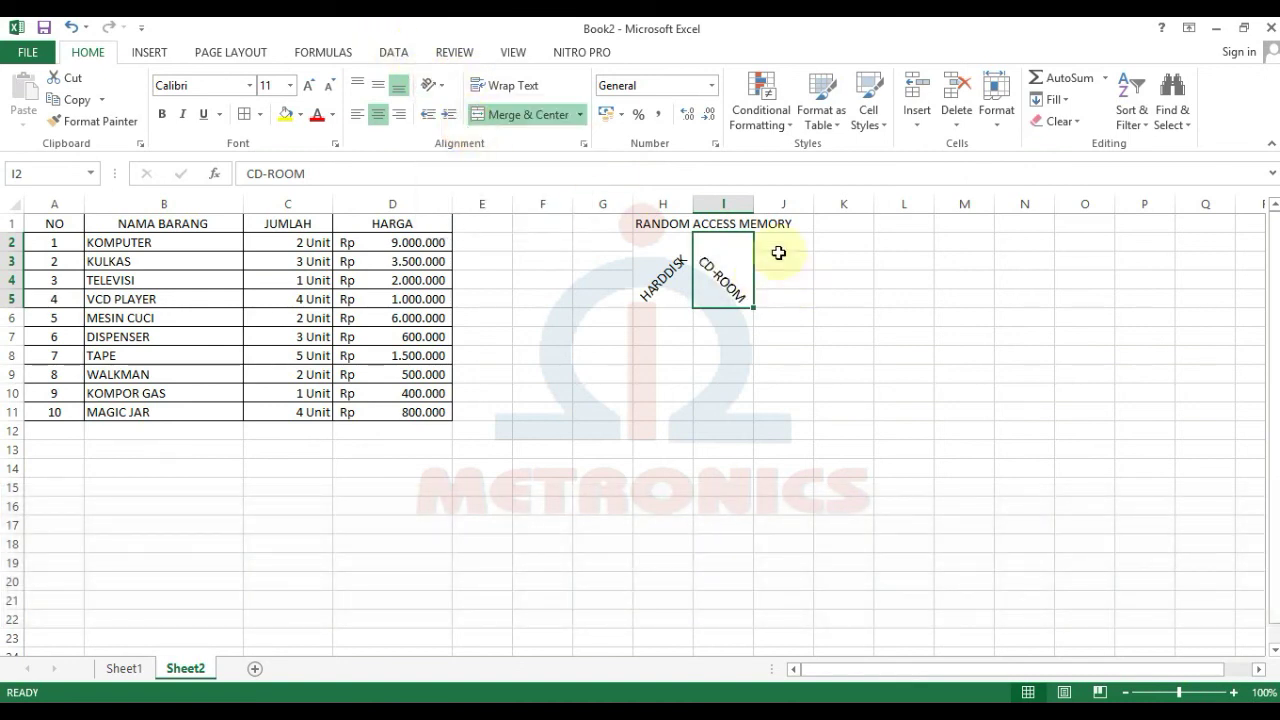
Step: Merge J2:J5 and enter CGA CARD in it
{"action": "left_click", "coordinate": [778, 256]}
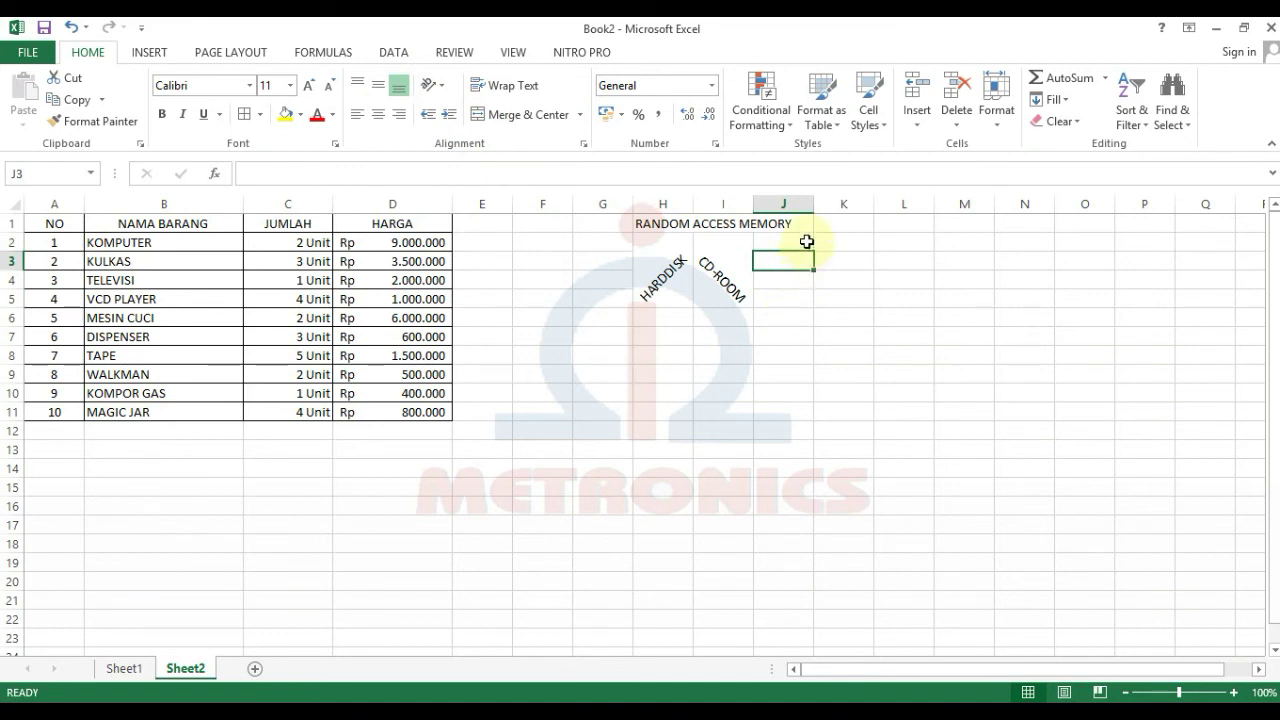
{"action": "left_click_drag", "start_coordinate": [802, 239], "coordinate": [780, 294]}
{"action": "left_click", "coordinate": [521, 113]}
{"action": "left_click", "coordinate": [777, 245]}
{"action": "type", "text": "CGA"}
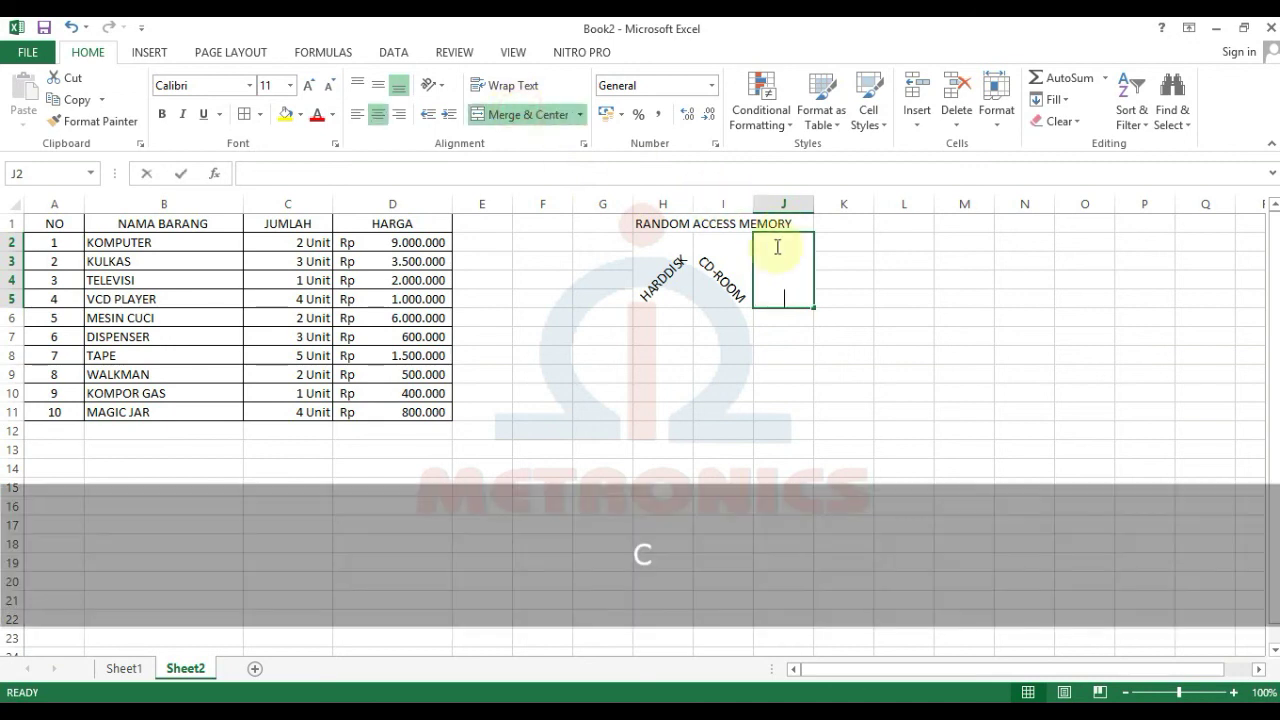
{"action": "type", "text": " CARD"}
{"action": "key", "text": "Return"}
Step: Rotate CGA CARD to read upward and merge K2:K5 for the next label
{"action": "left_click", "coordinate": [776, 246]}
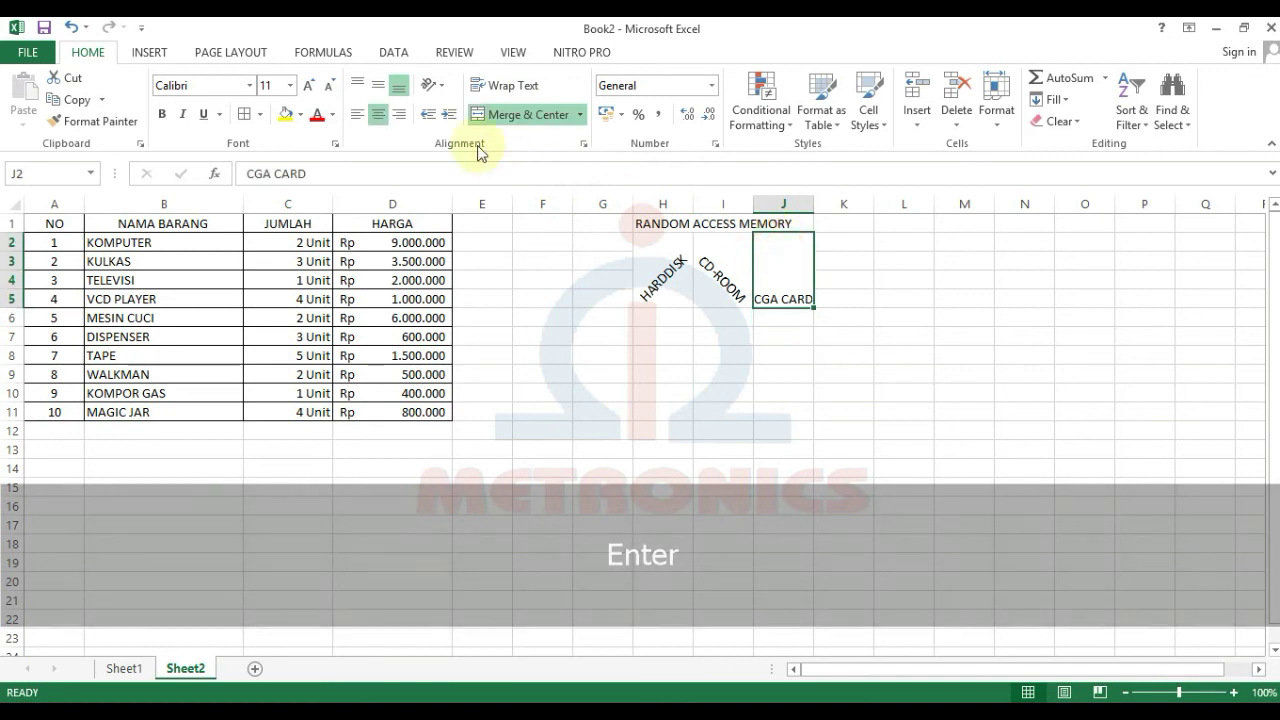
{"action": "left_click", "coordinate": [430, 85]}
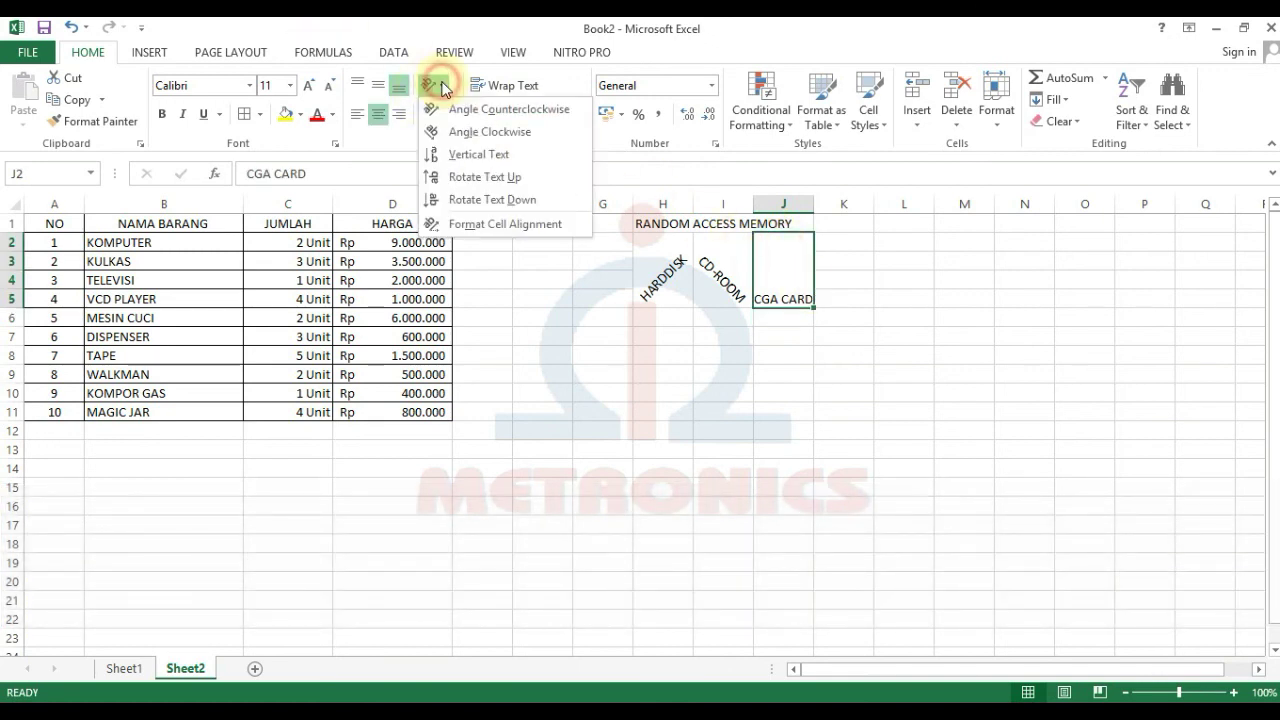
{"action": "left_click", "coordinate": [455, 176]}
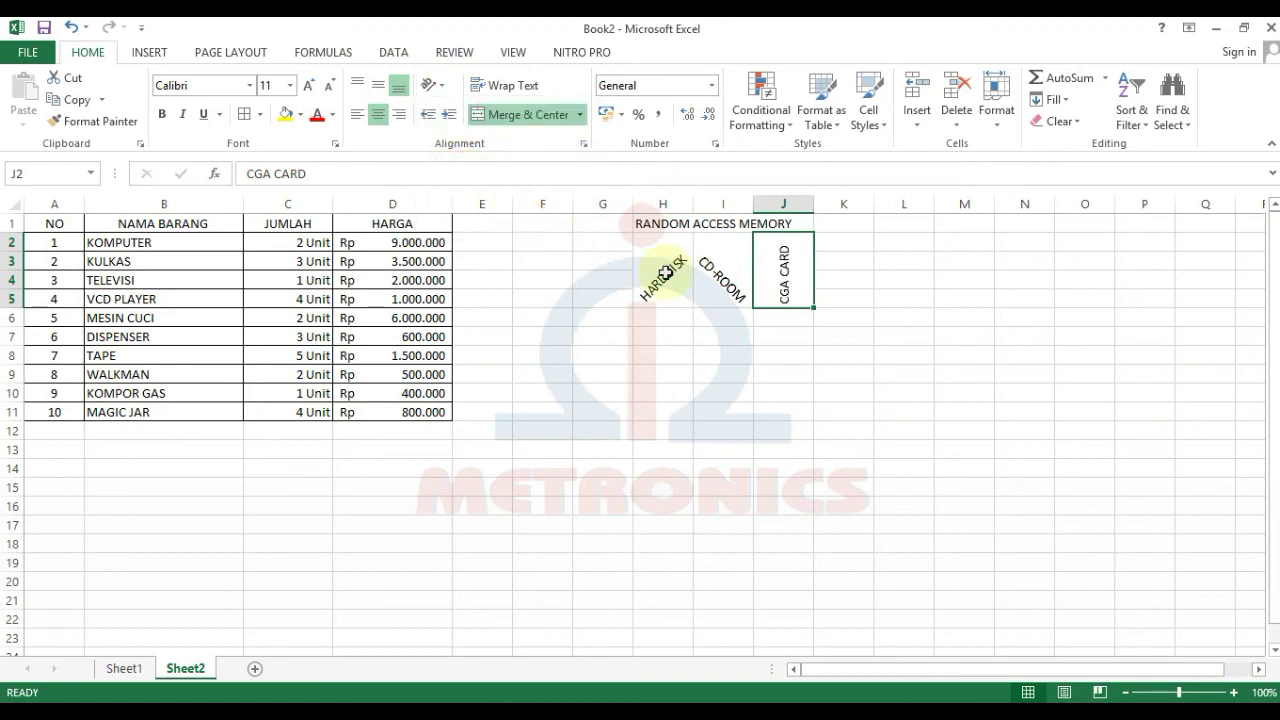
{"action": "left_click_drag", "start_coordinate": [842, 245], "coordinate": [840, 300]}
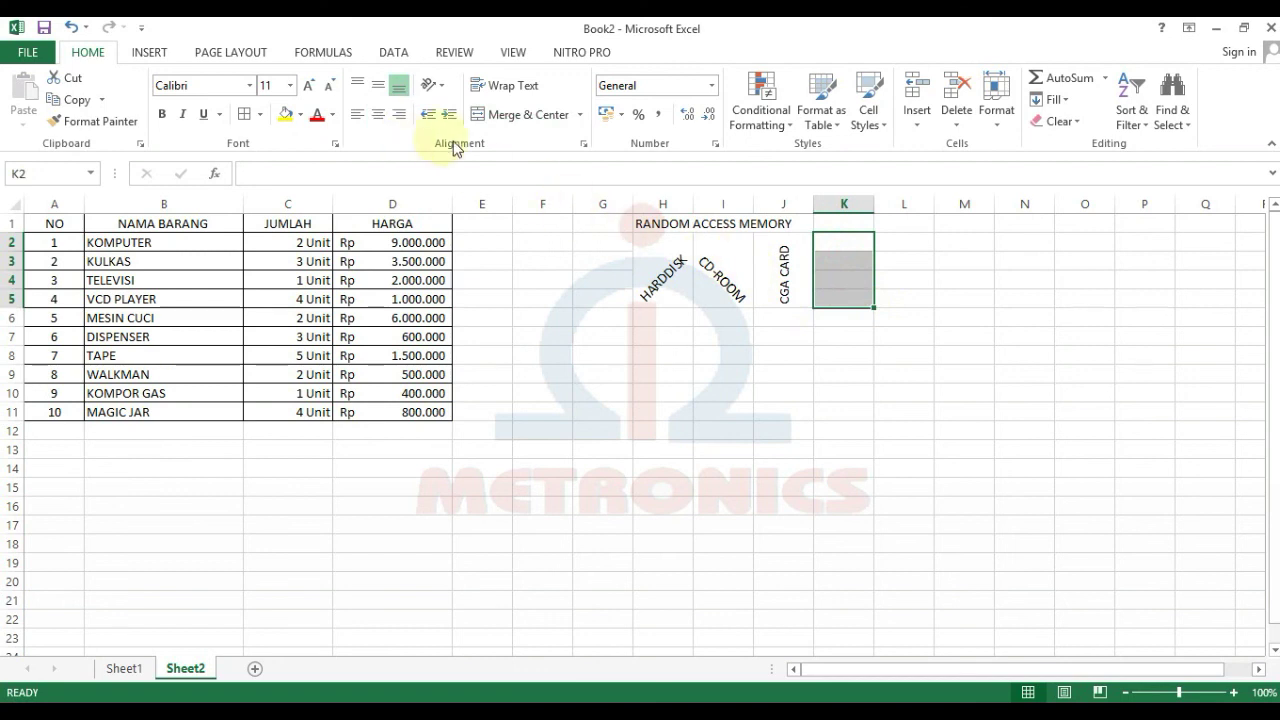
{"action": "left_click", "coordinate": [515, 114]}
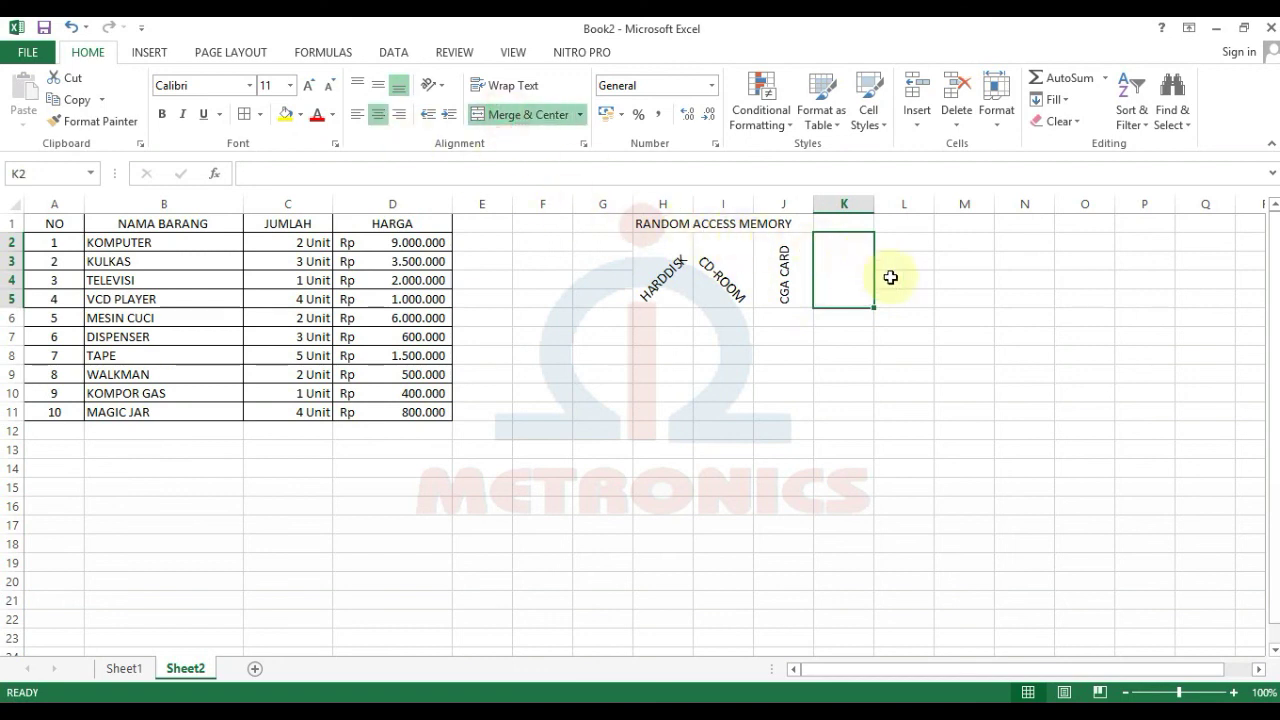
Step: Enter FLOPPY in the merged K2:K5 cell, fixing the typo
{"action": "type", "text": "F"}
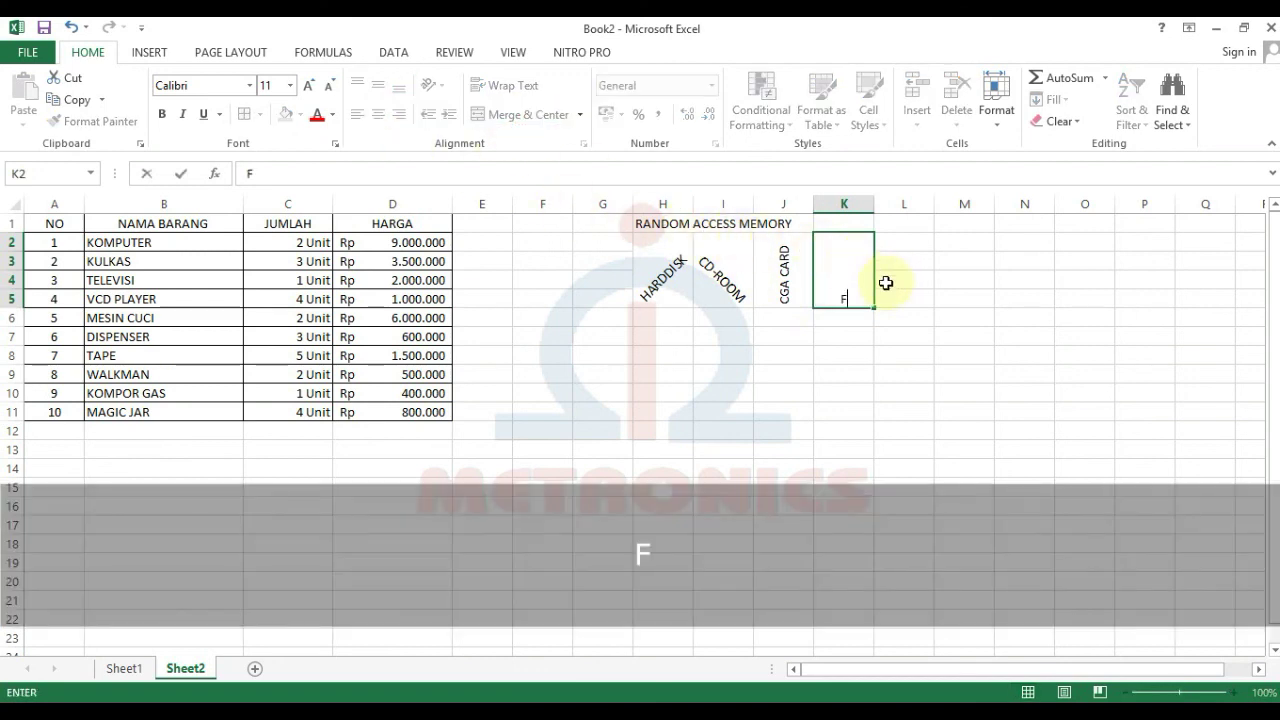
{"action": "type", "text": "LOO[Y "}
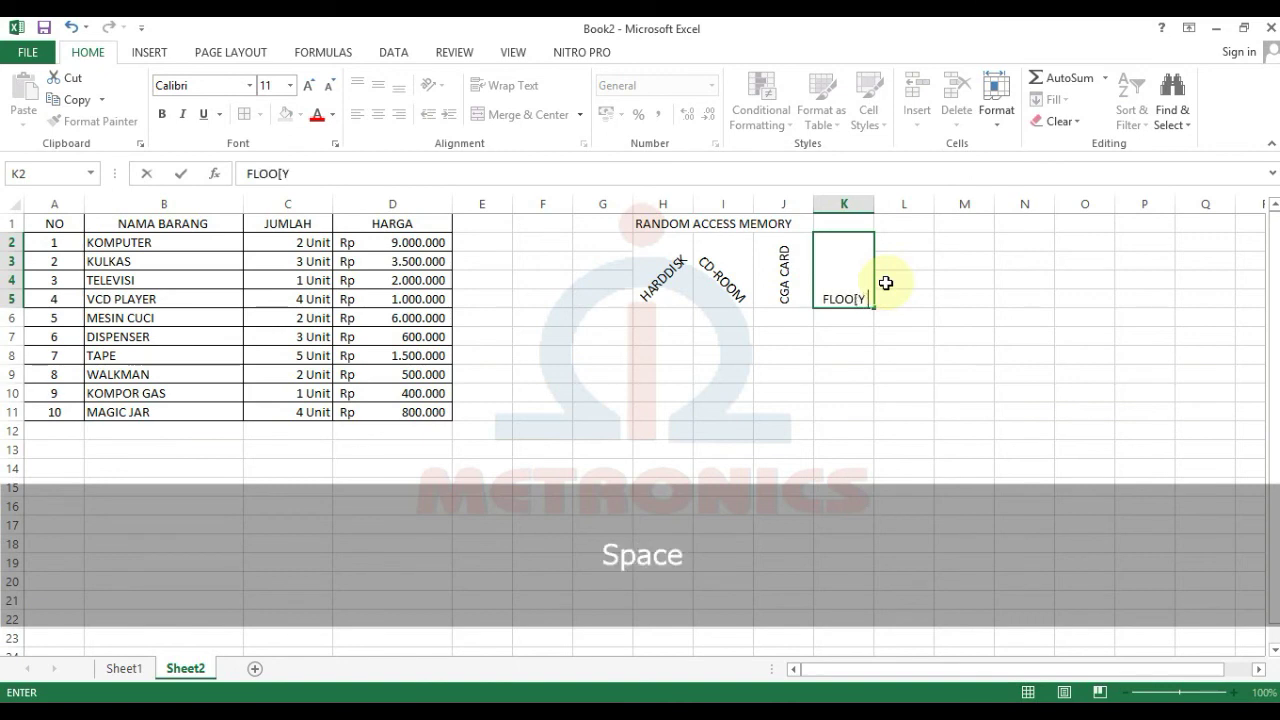
{"action": "type", "text": "DISK"}
{"action": "key", "text": "BackSpace"}
{"action": "key", "text": "BackSpace"}
{"action": "key", "text": "BackSpace"}
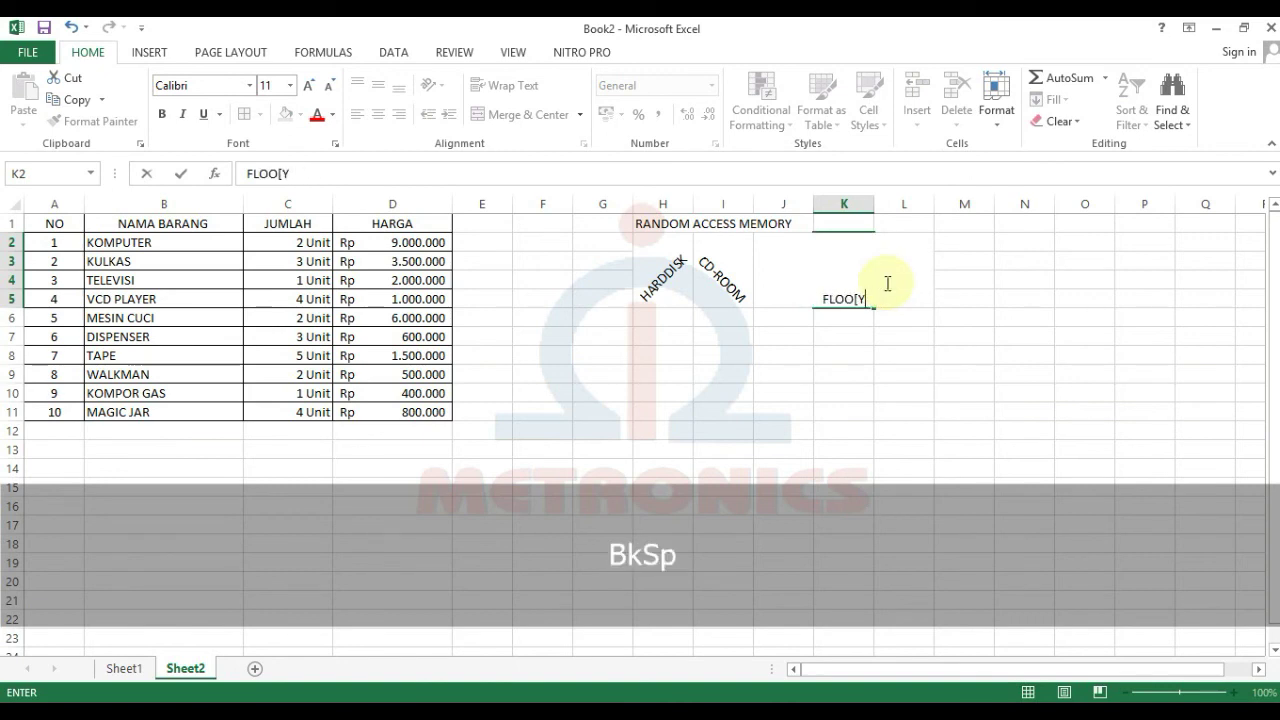
{"action": "type", "text": "P"}
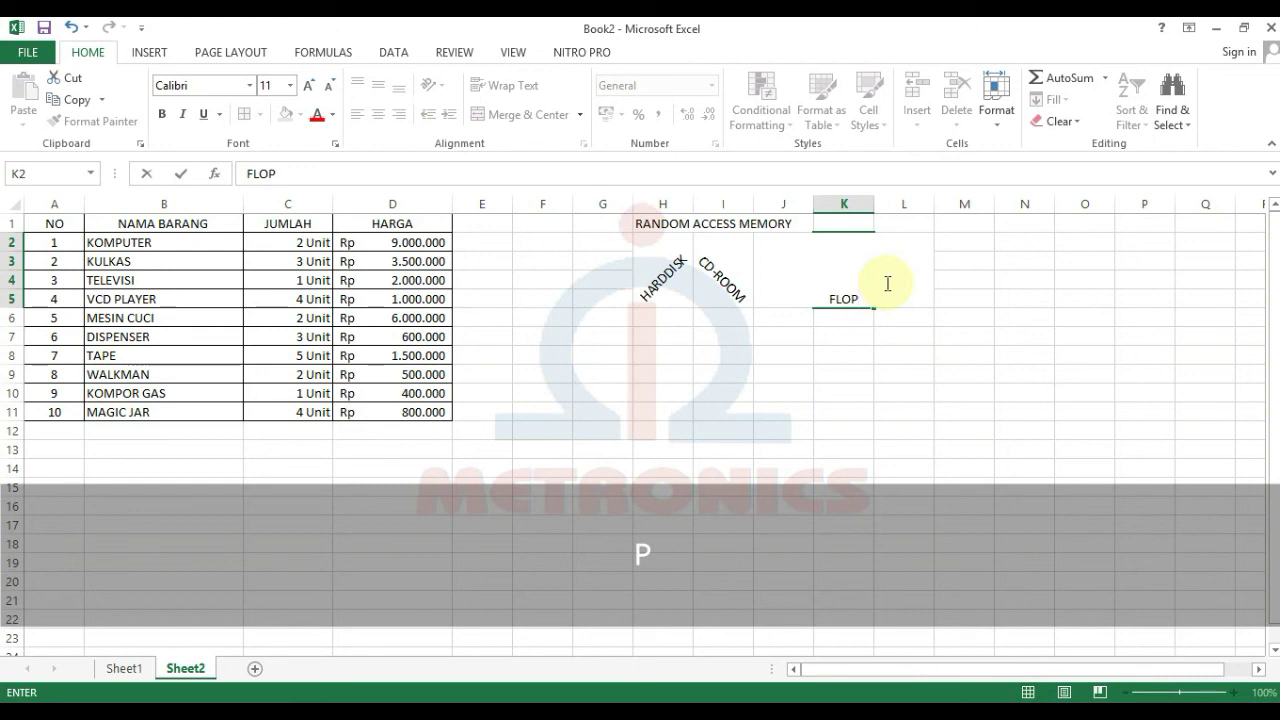
{"action": "type", "text": "Y"}
{"action": "key", "text": "Return"}
Step: Set the FLOPPY label's orientation to Vertical Text
{"action": "left_click", "coordinate": [875, 275]}
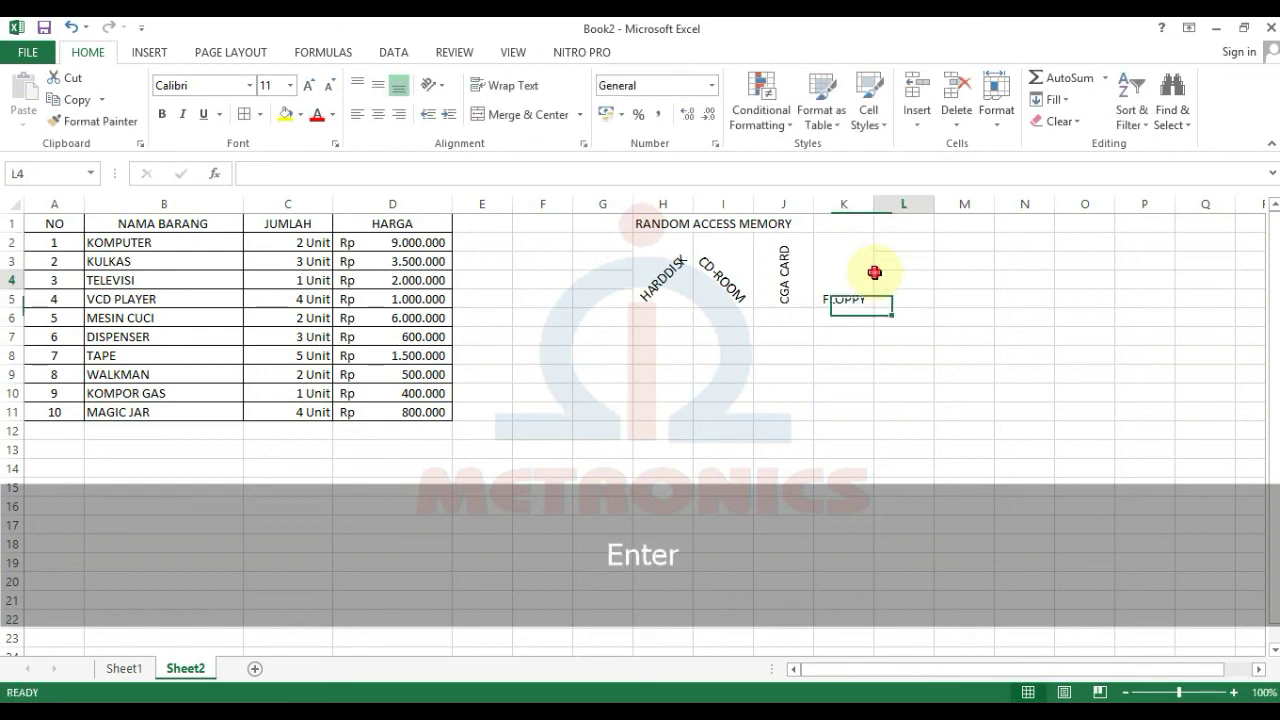
{"action": "left_click", "coordinate": [843, 278]}
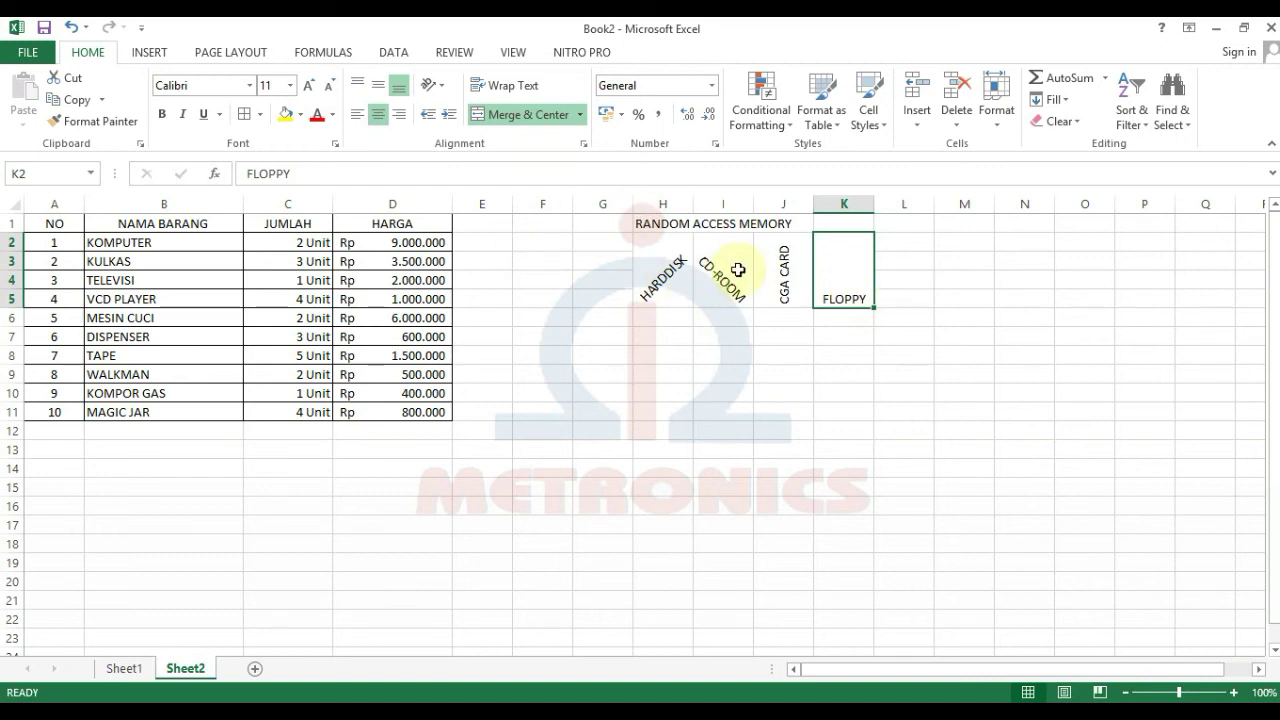
{"action": "left_click", "coordinate": [428, 88]}
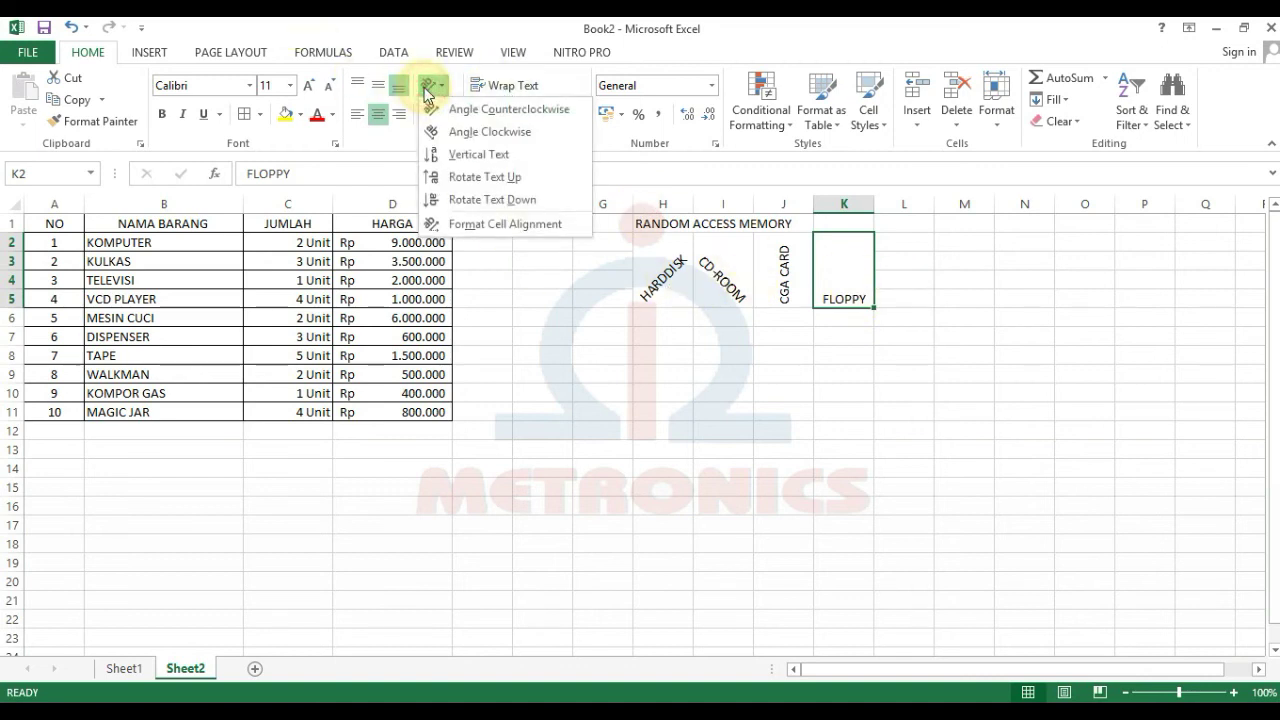
{"action": "left_click", "coordinate": [446, 154]}
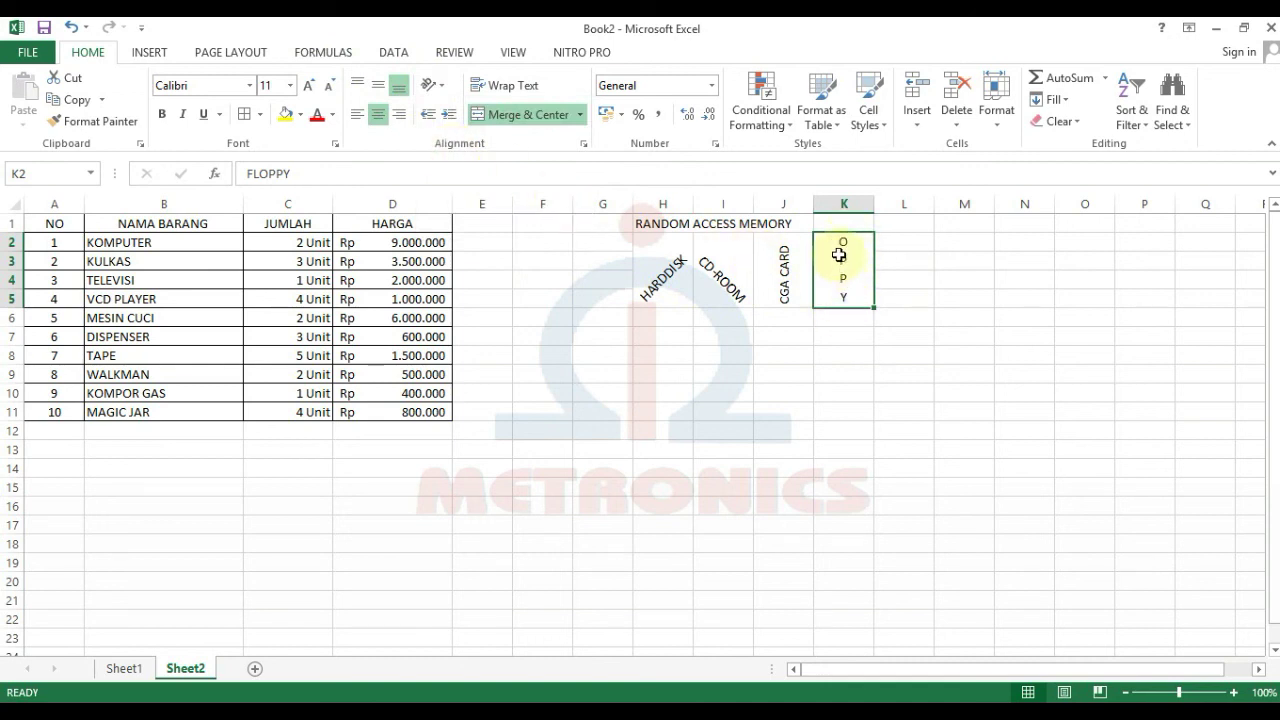
Step: Try a taller row to fit FLOPPY, then restore it to normal height
{"action": "left_click", "coordinate": [290, 85]}
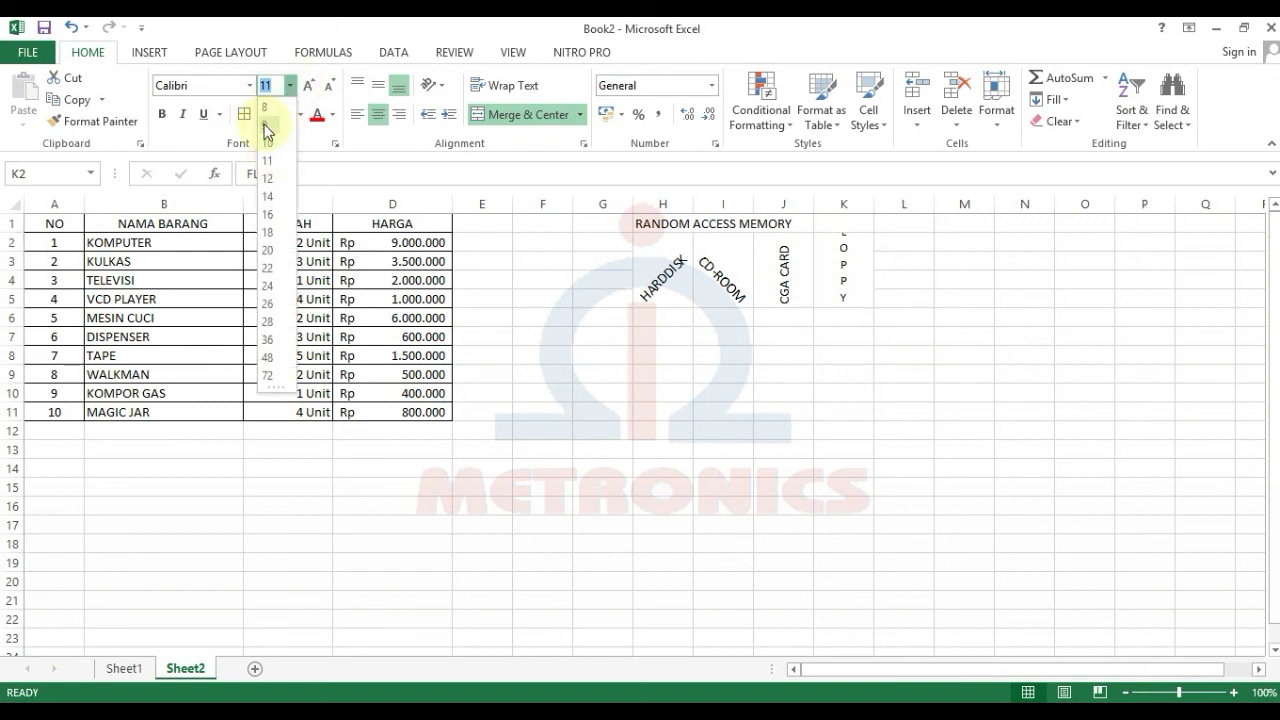
{"action": "left_click", "coordinate": [829, 338]}
{"action": "left_click_drag", "start_coordinate": [840, 278], "coordinate": [839, 338]}
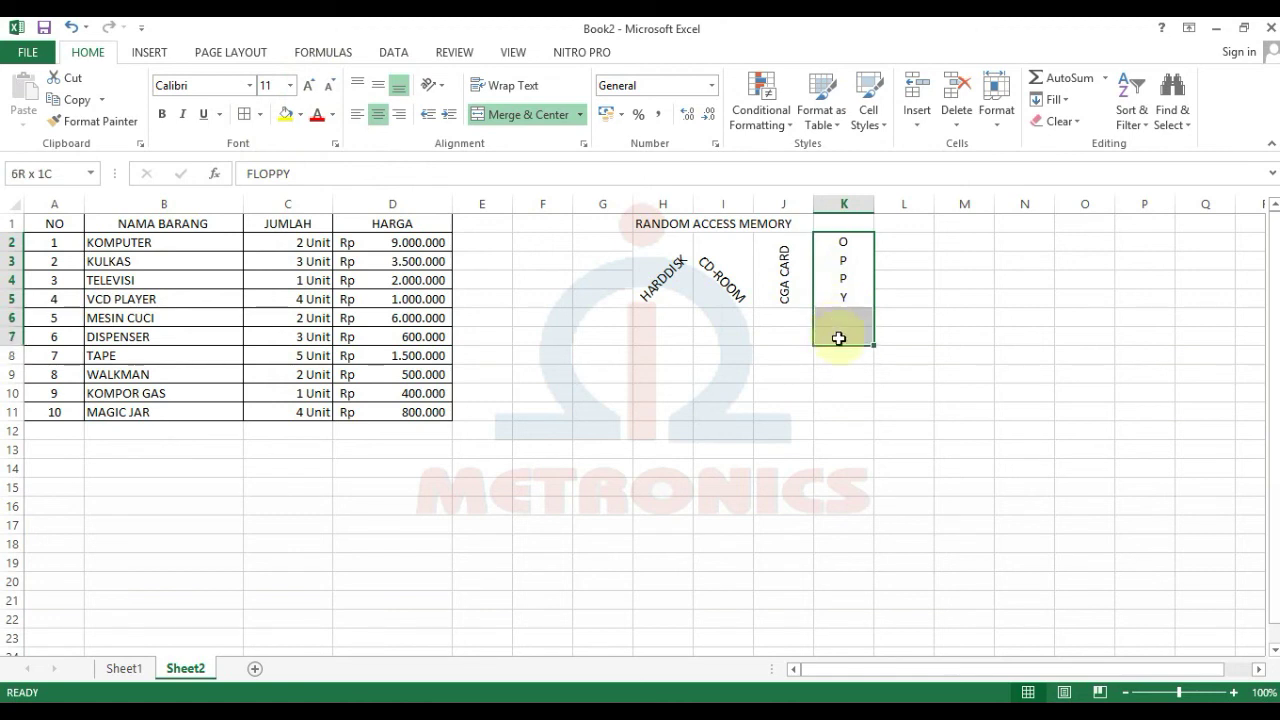
{"action": "left_click", "coordinate": [952, 372]}
{"action": "left_click_drag", "start_coordinate": [5, 305], "coordinate": [10, 339]}
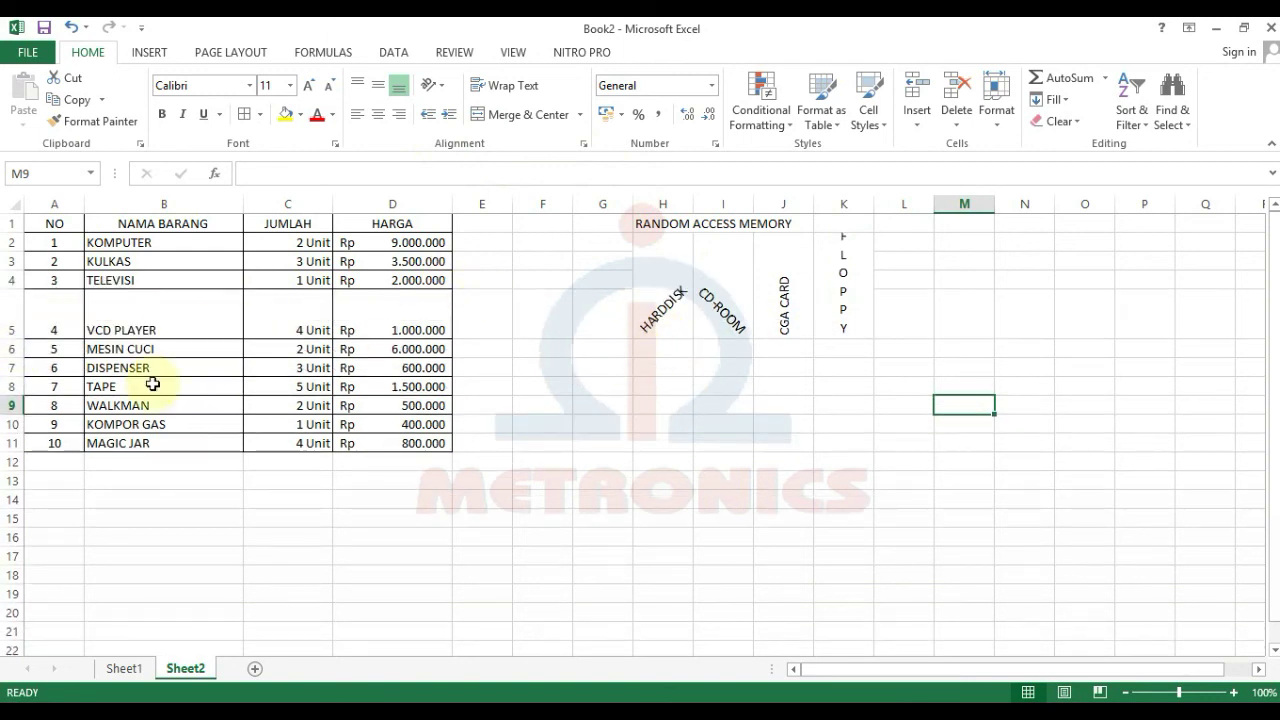
{"action": "left_click", "coordinate": [845, 262]}
{"action": "double_click", "coordinate": [9, 338]}
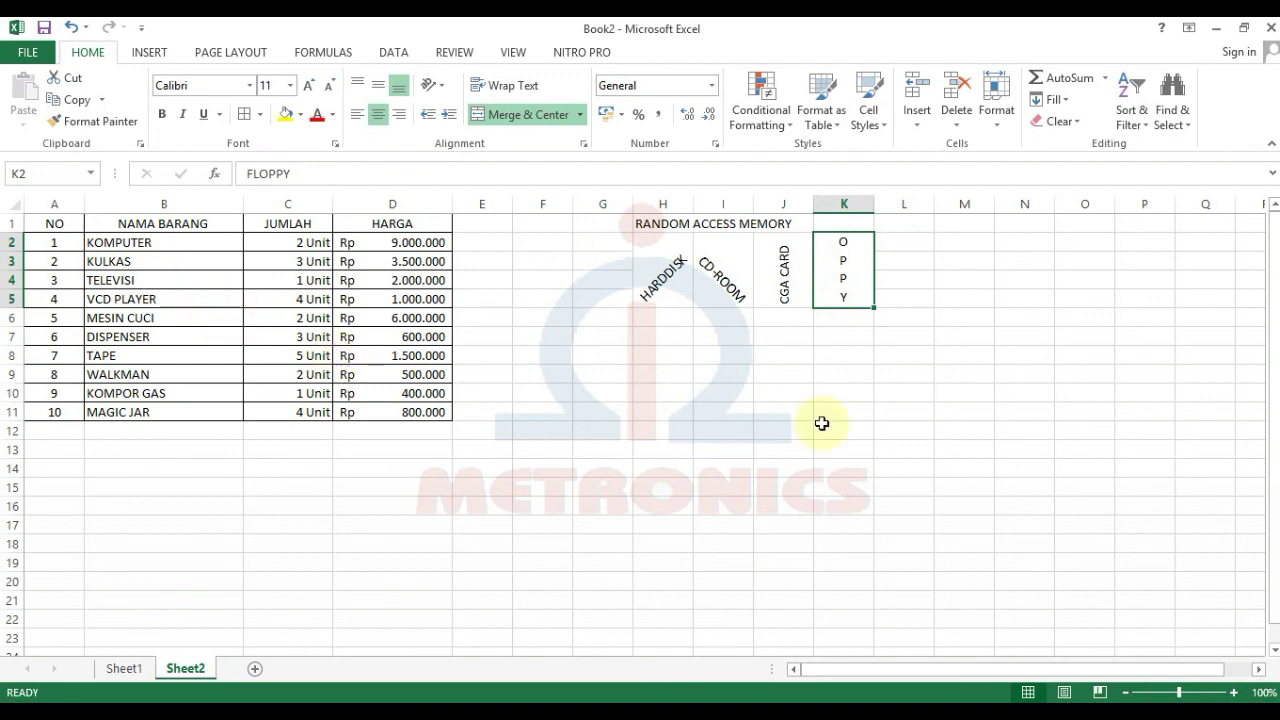
Step: Merge K2:K9 for FLOPPY and centre it vertically with Middle Align
{"action": "left_click_drag", "start_coordinate": [840, 249], "coordinate": [844, 373]}
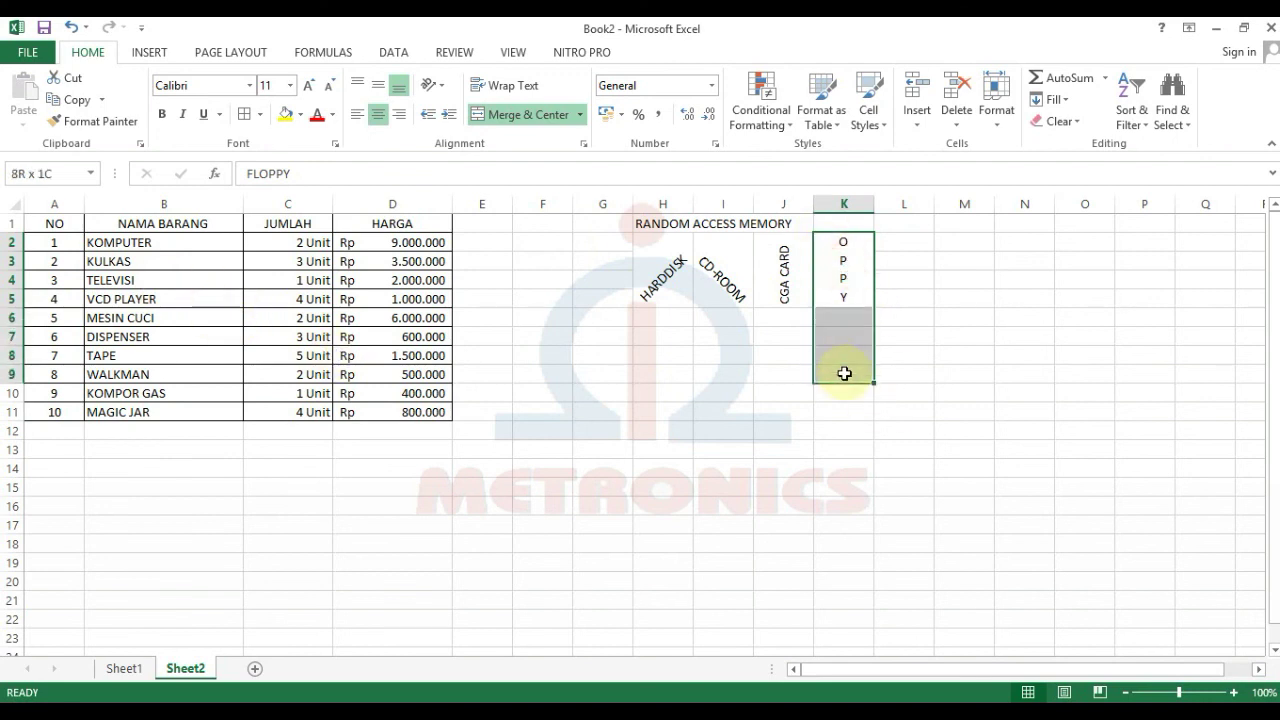
{"action": "left_click", "coordinate": [522, 120]}
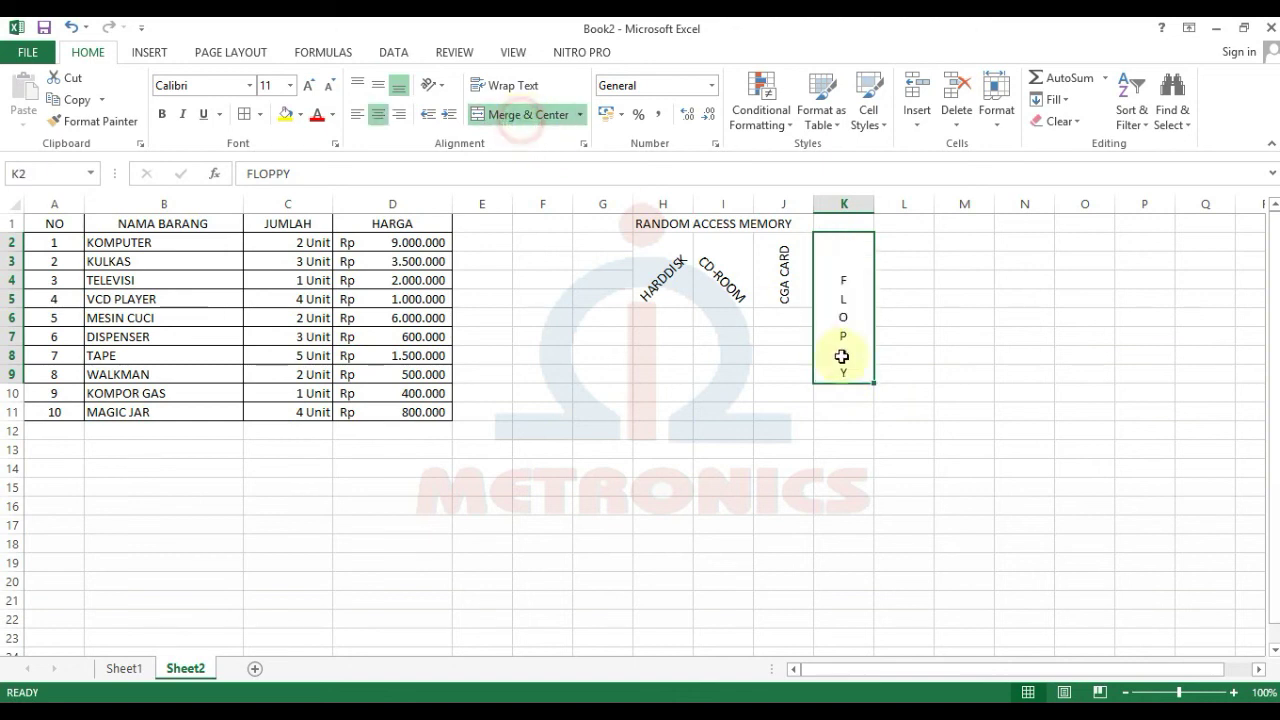
{"action": "left_click", "coordinate": [1000, 337]}
{"action": "left_click", "coordinate": [845, 290]}
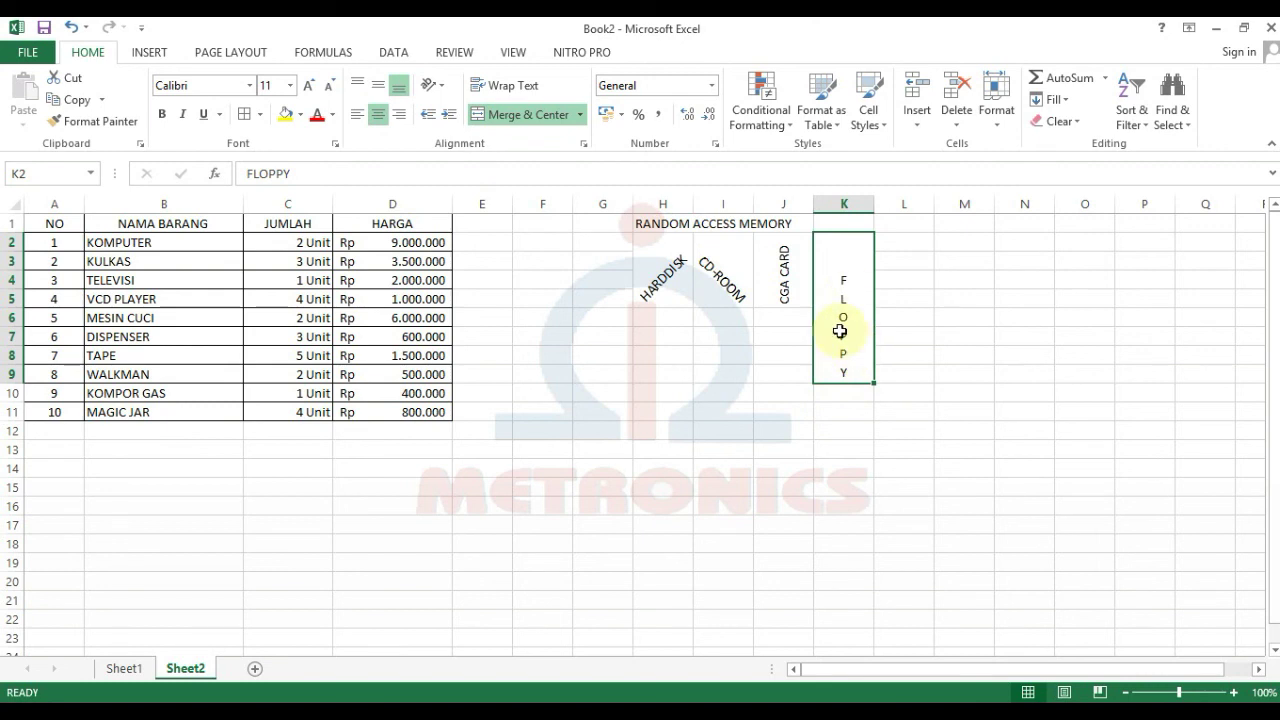
{"action": "left_click", "coordinate": [379, 86]}
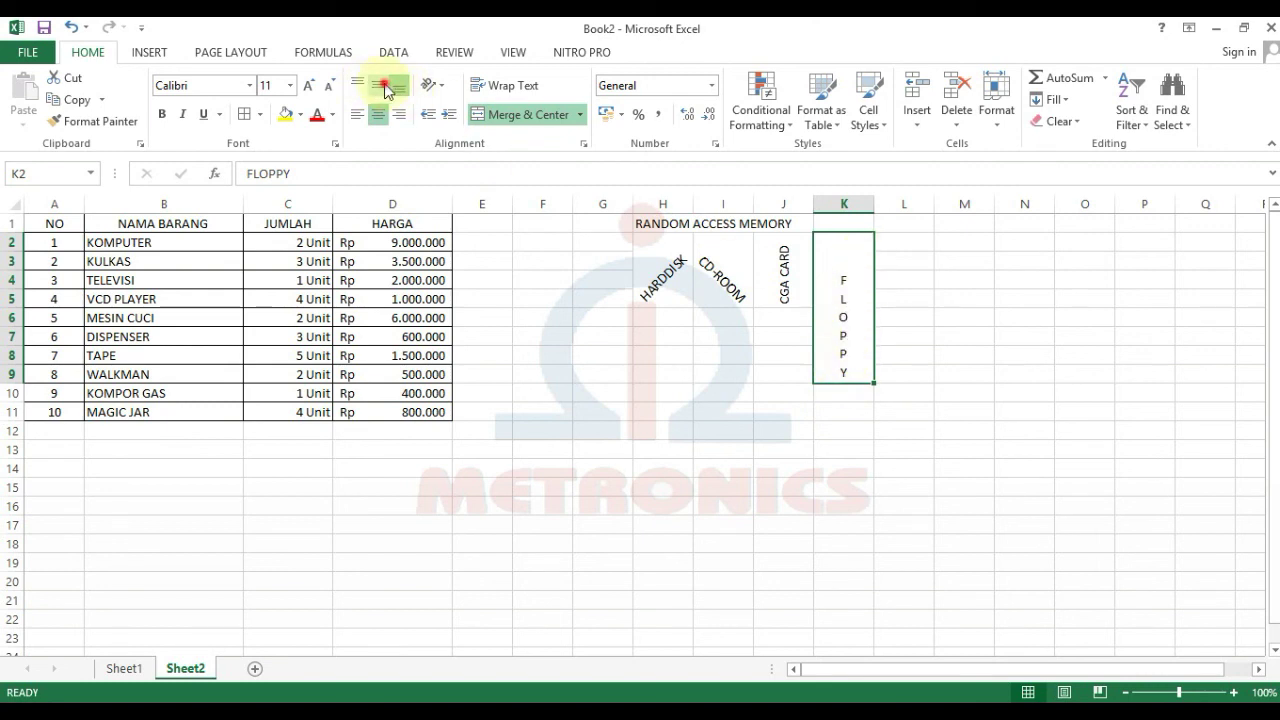
{"action": "left_click", "coordinate": [926, 380]}
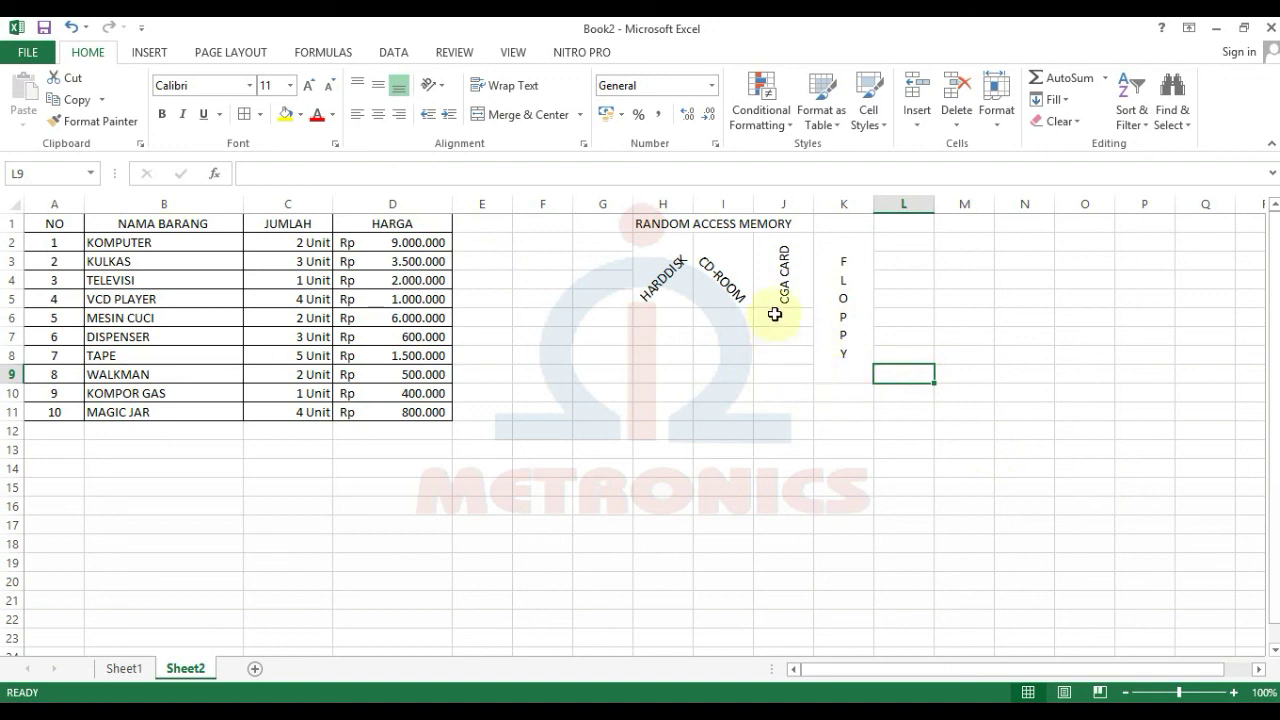
{"action": "left_click_drag", "start_coordinate": [785, 276], "coordinate": [809, 372]}
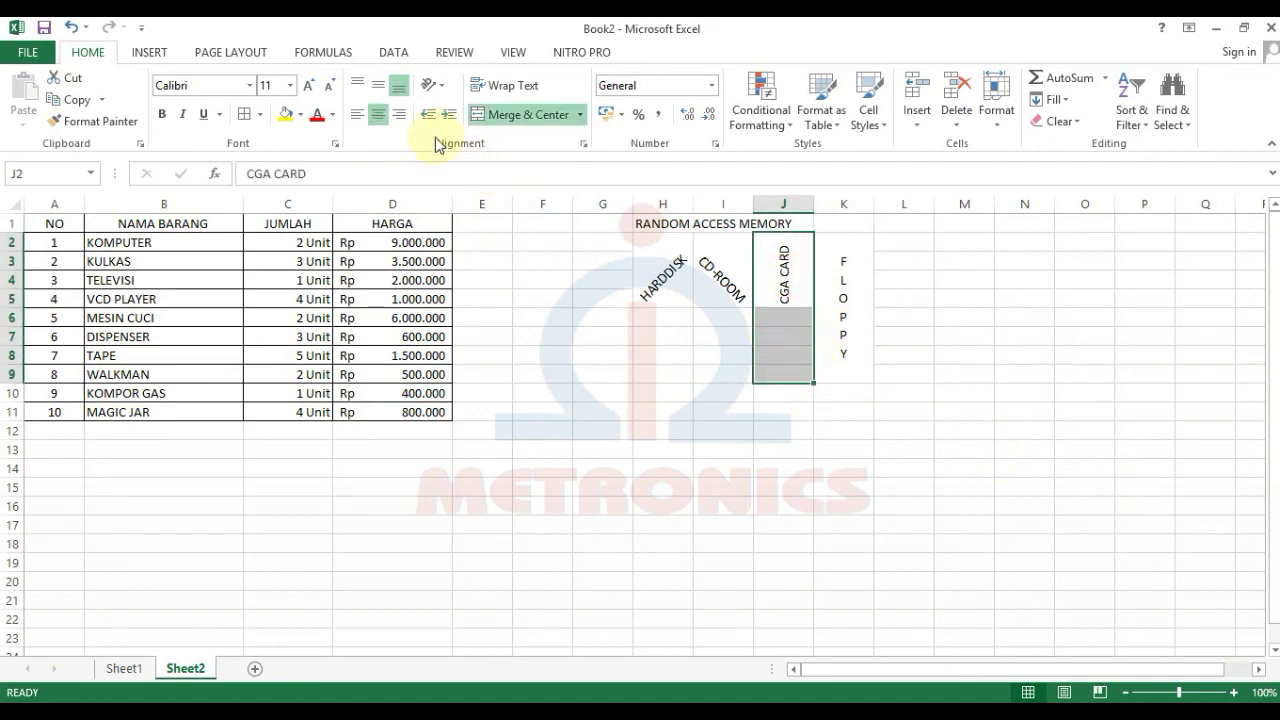
Step: Merge the CGA CARD, CD-ROOM and HARDDISK label cells (J2:J9, I2:I9, H2:H9) down to row 9
{"action": "left_click", "coordinate": [500, 114]}
{"action": "left_click_drag", "start_coordinate": [729, 277], "coordinate": [737, 374]}
{"action": "left_click", "coordinate": [528, 114]}
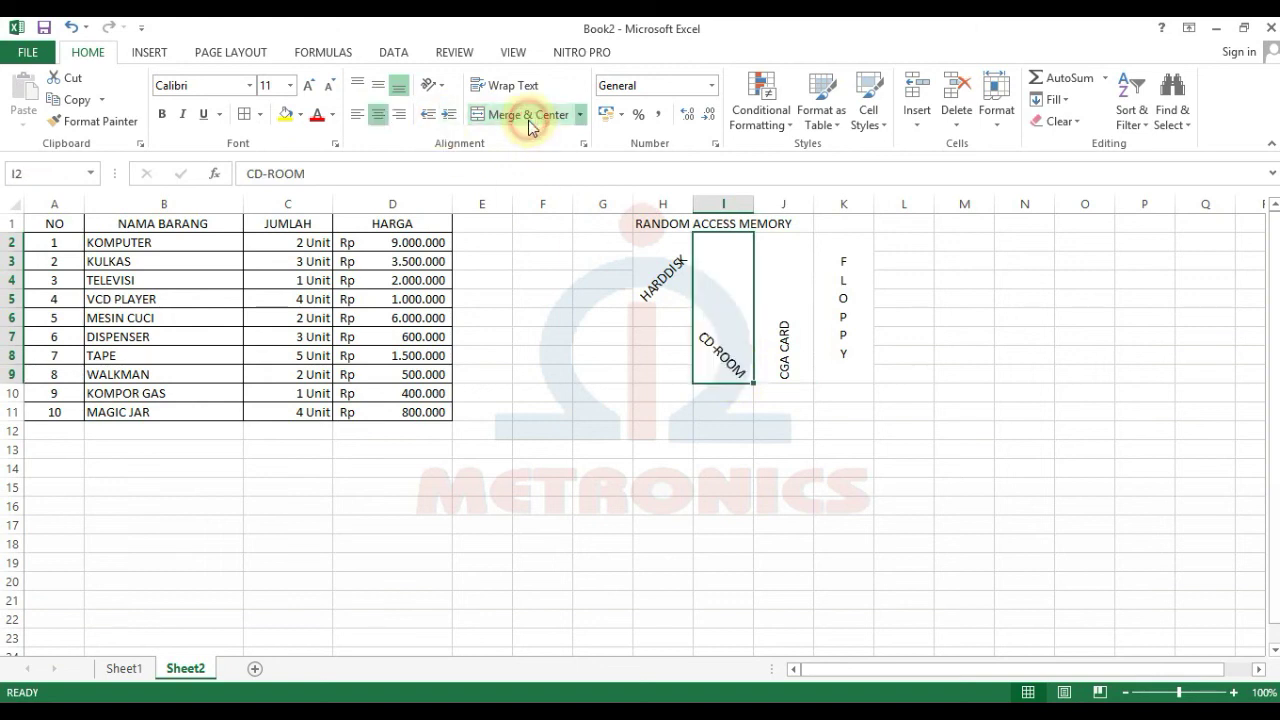
{"action": "left_click_drag", "start_coordinate": [661, 283], "coordinate": [659, 342]}
{"action": "left_click", "coordinate": [510, 115]}
{"action": "left_click", "coordinate": [884, 446]}
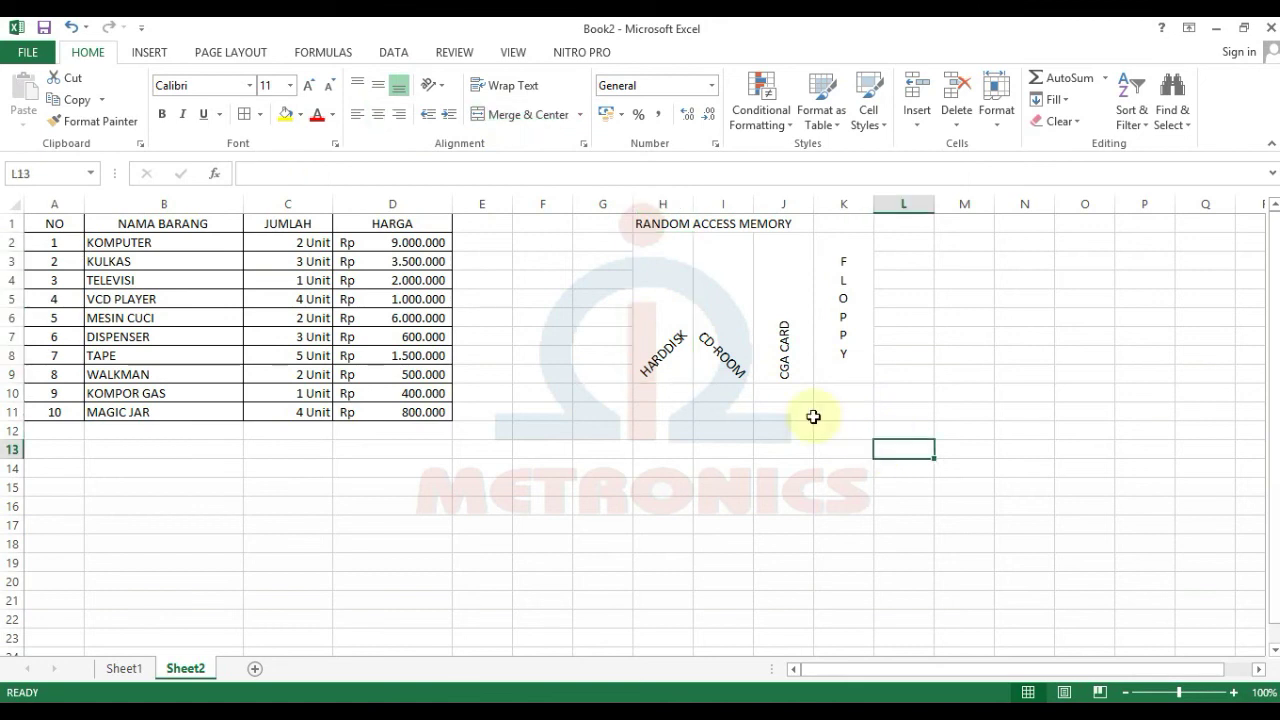
Step: Middle-align the HARDDISK, CD-ROOM and CGA CARD labels in H2:J9
{"action": "left_click_drag", "start_coordinate": [678, 330], "coordinate": [760, 324]}
{"action": "left_click", "coordinate": [379, 87]}
{"action": "left_click", "coordinate": [786, 467]}
Step: Merge and centre the RANDOM ACCESS MEMORY title across H1:K1
{"action": "left_click_drag", "start_coordinate": [646, 226], "coordinate": [855, 228]}
{"action": "left_click", "coordinate": [522, 116]}
{"action": "left_click", "coordinate": [926, 470]}
Step: Apply All Borders to the RANDOM ACCESS MEMORY table H1:K9
{"action": "left_click_drag", "start_coordinate": [737, 221], "coordinate": [825, 368]}
{"action": "left_click", "coordinate": [242, 117]}
{"action": "left_click", "coordinate": [652, 484]}
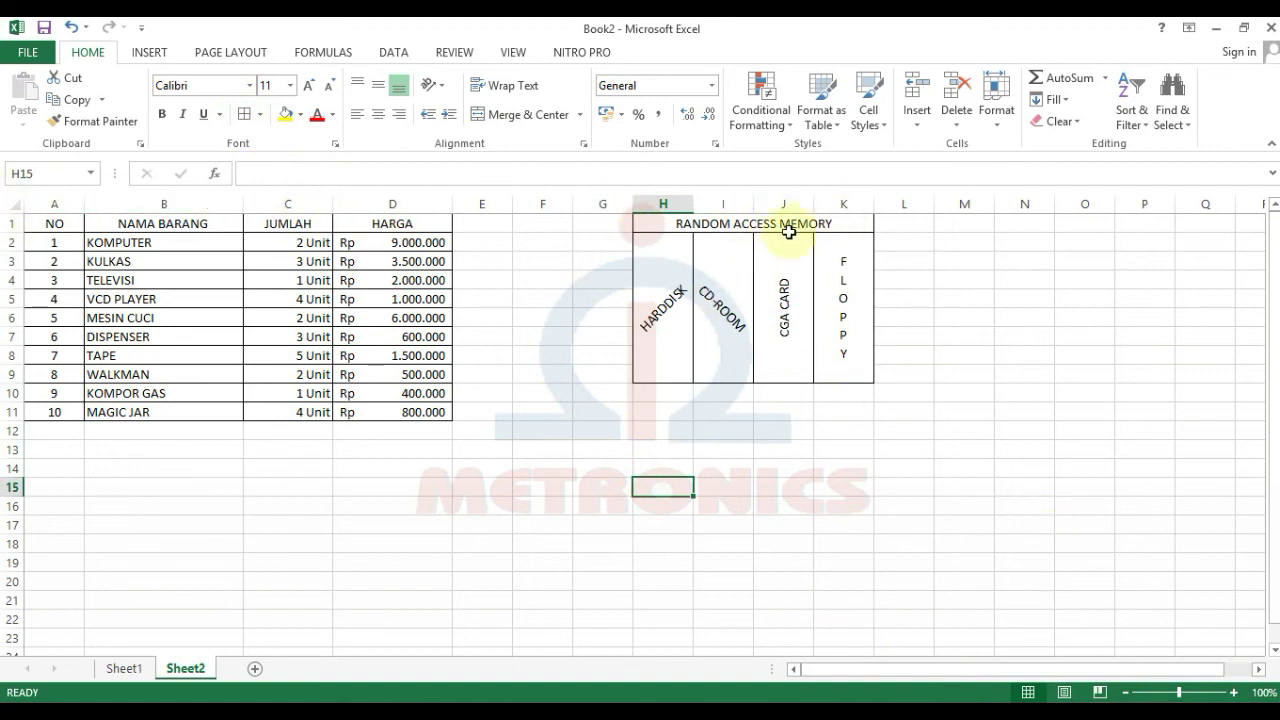
{"action": "left_click", "coordinate": [54, 240]}
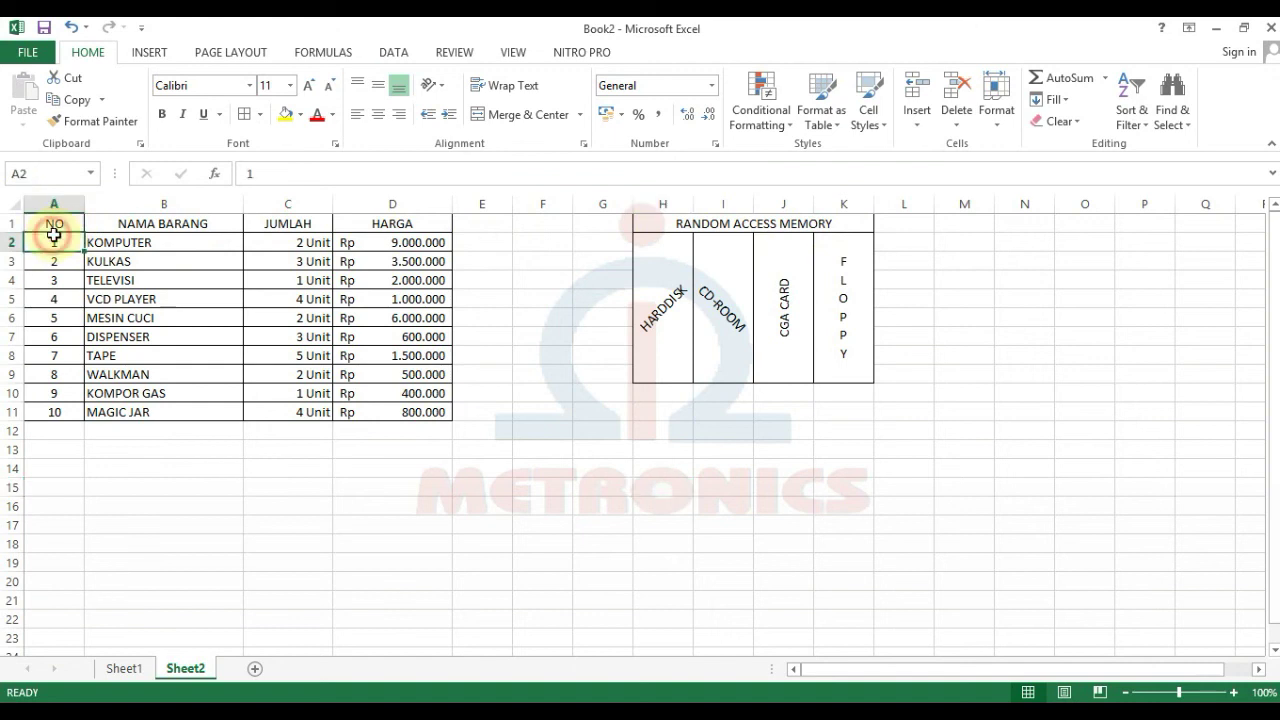
Step: Fill the item table's header row A1:D1 with Gold
{"action": "left_click_drag", "start_coordinate": [53, 225], "coordinate": [414, 224]}
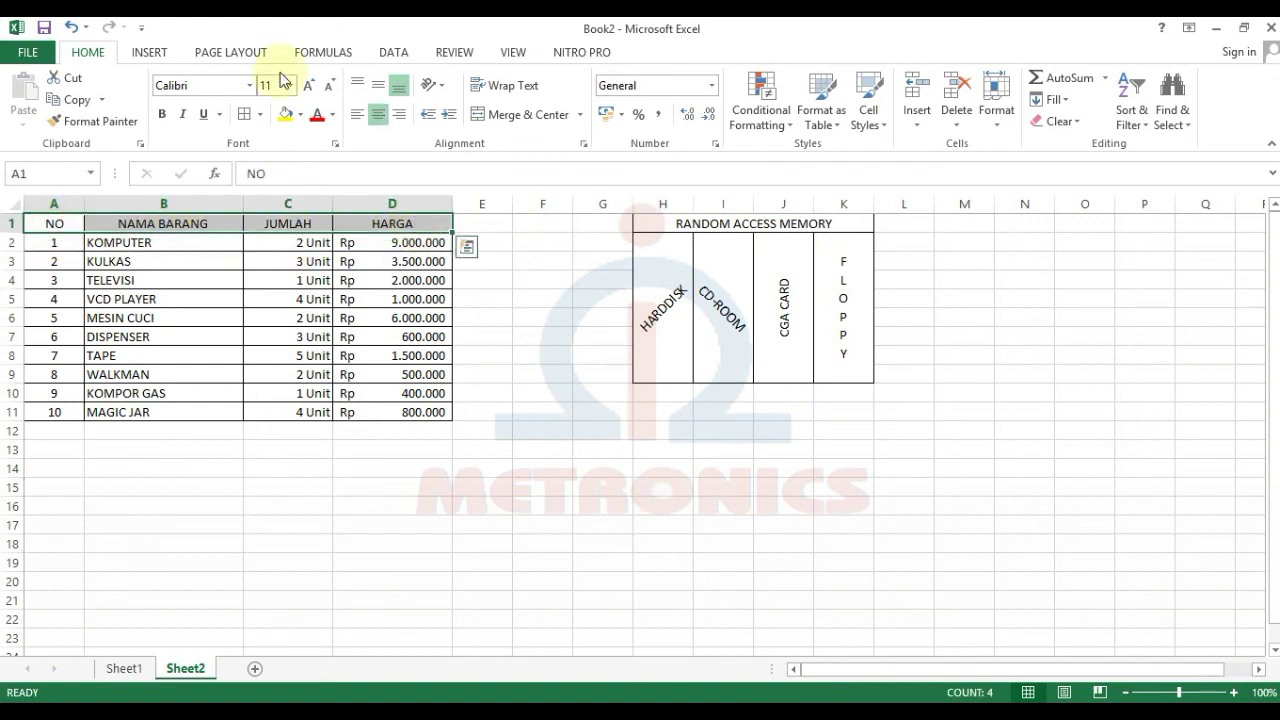
{"action": "left_click", "coordinate": [301, 115]}
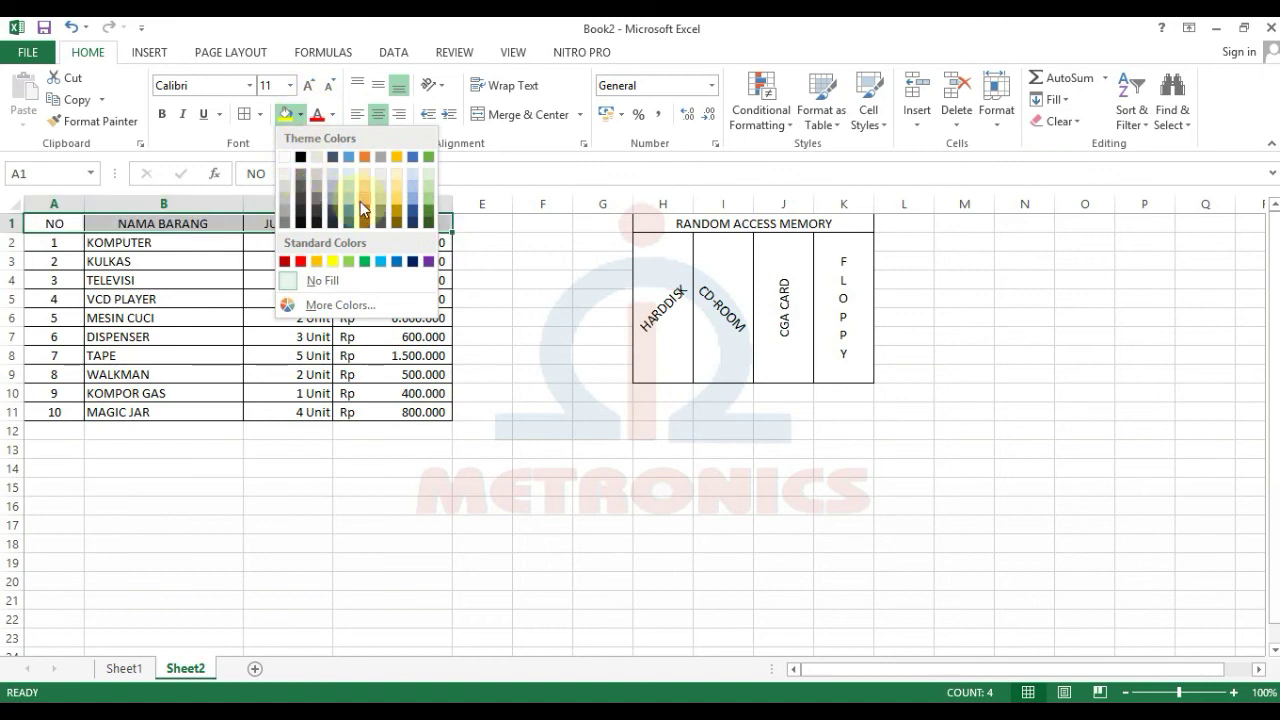
{"action": "left_click", "coordinate": [396, 194]}
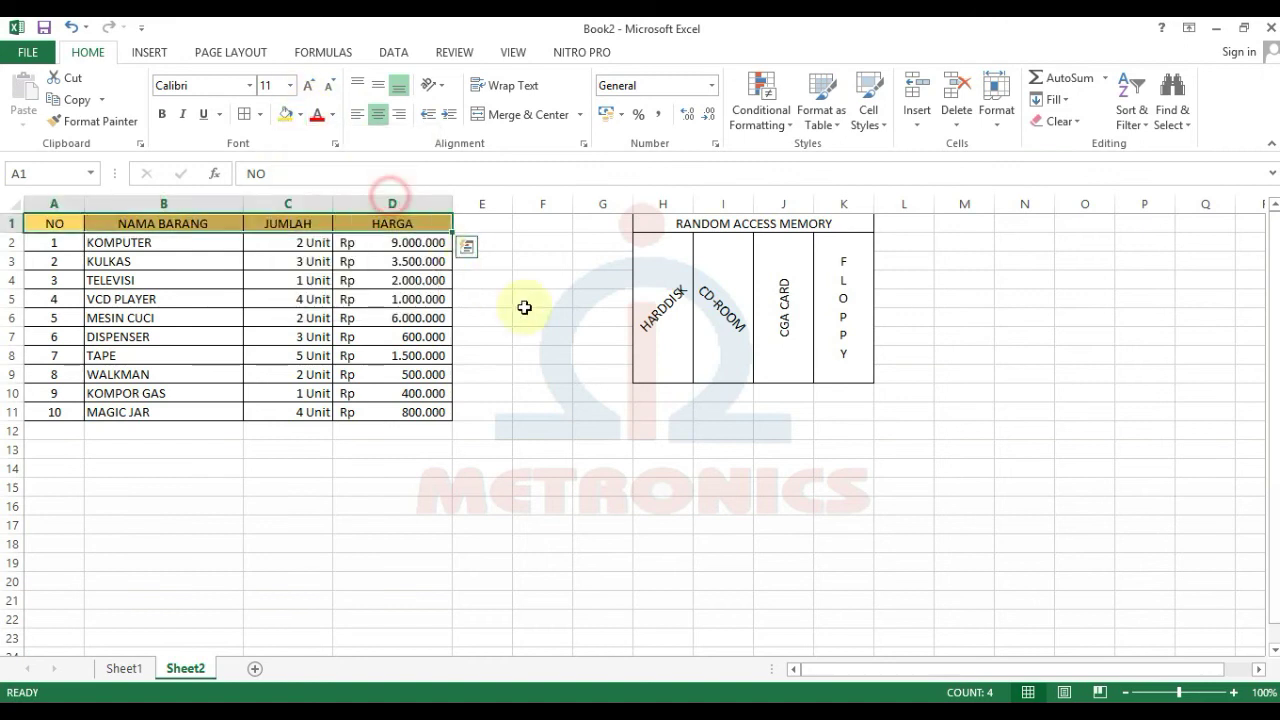
{"action": "left_click", "coordinate": [542, 317]}
Step: Fill the merged RANDOM ACCESS MEMORY title H1:K1 with grey
{"action": "left_click", "coordinate": [586, 511]}
{"action": "left_click_drag", "start_coordinate": [643, 220], "coordinate": [830, 211]}
{"action": "left_click", "coordinate": [300, 114]}
{"action": "left_click", "coordinate": [283, 208]}
{"action": "left_click", "coordinate": [906, 416]}
{"action": "left_click", "coordinate": [1146, 414]}
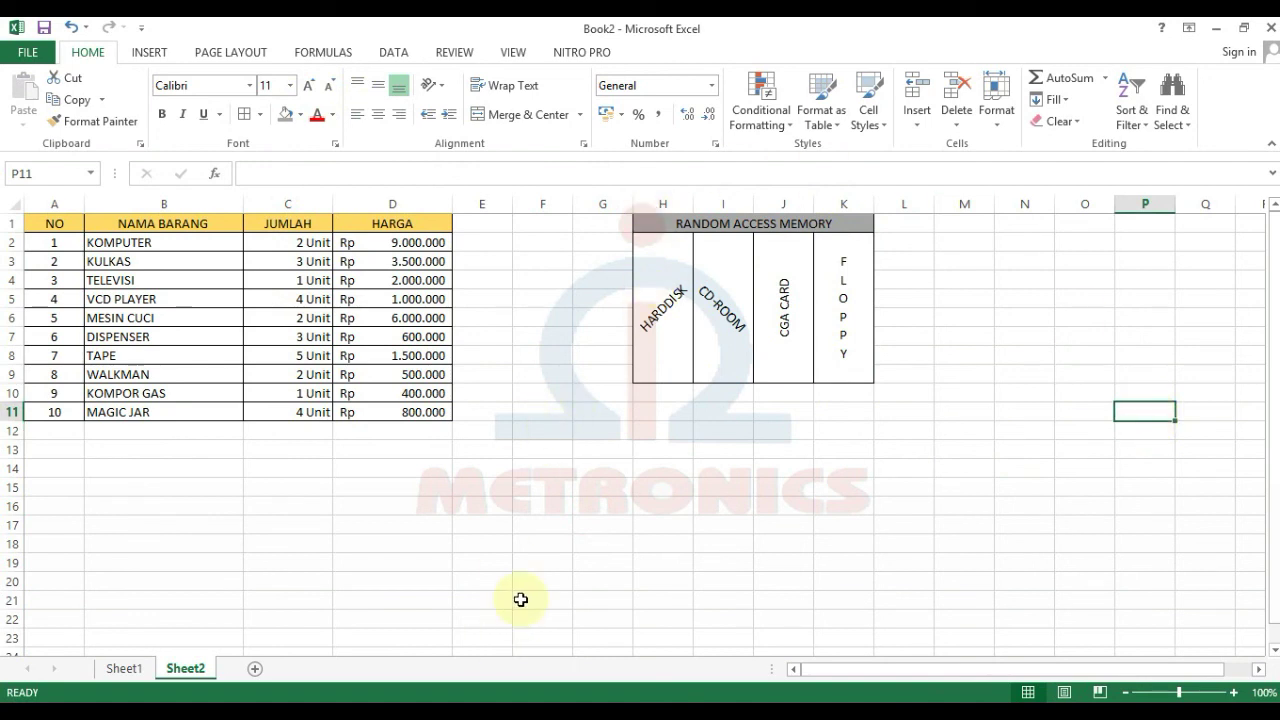
{"action": "left_click", "coordinate": [18, 54]}
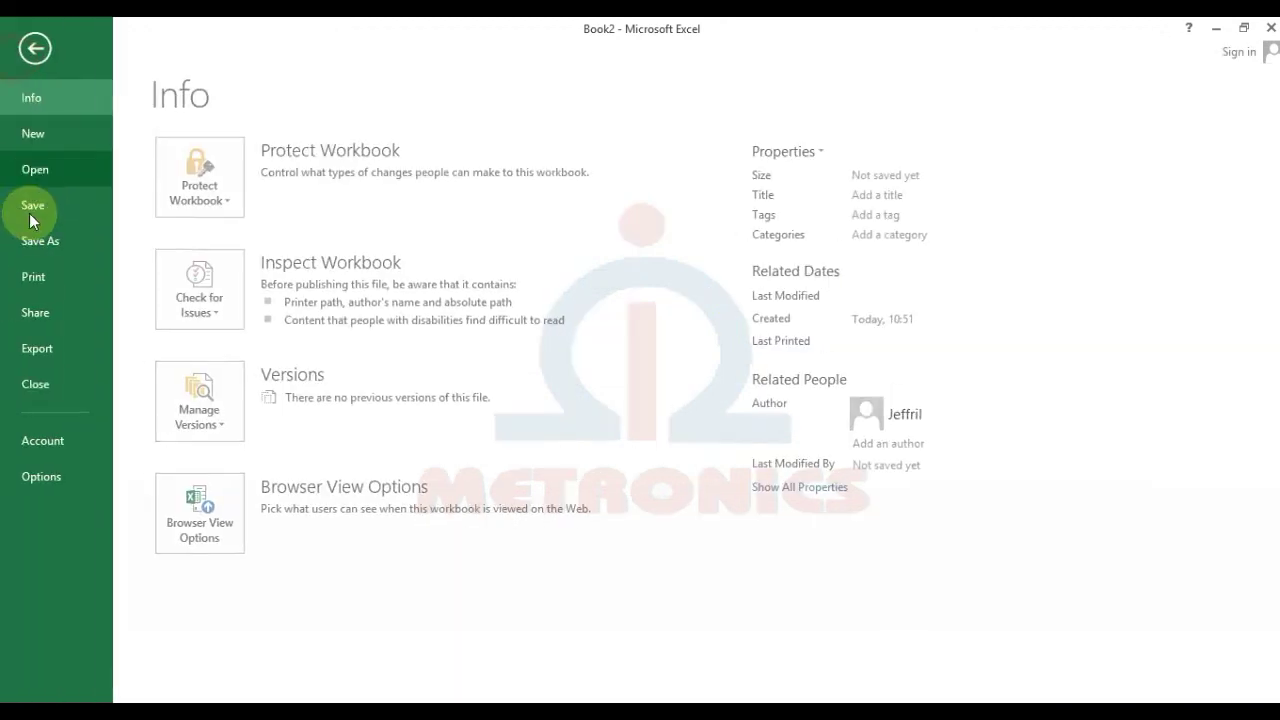
Step: Save the workbook as an Excel Workbook named 'Latihan 2' in Documents
{"action": "left_click", "coordinate": [33, 205]}
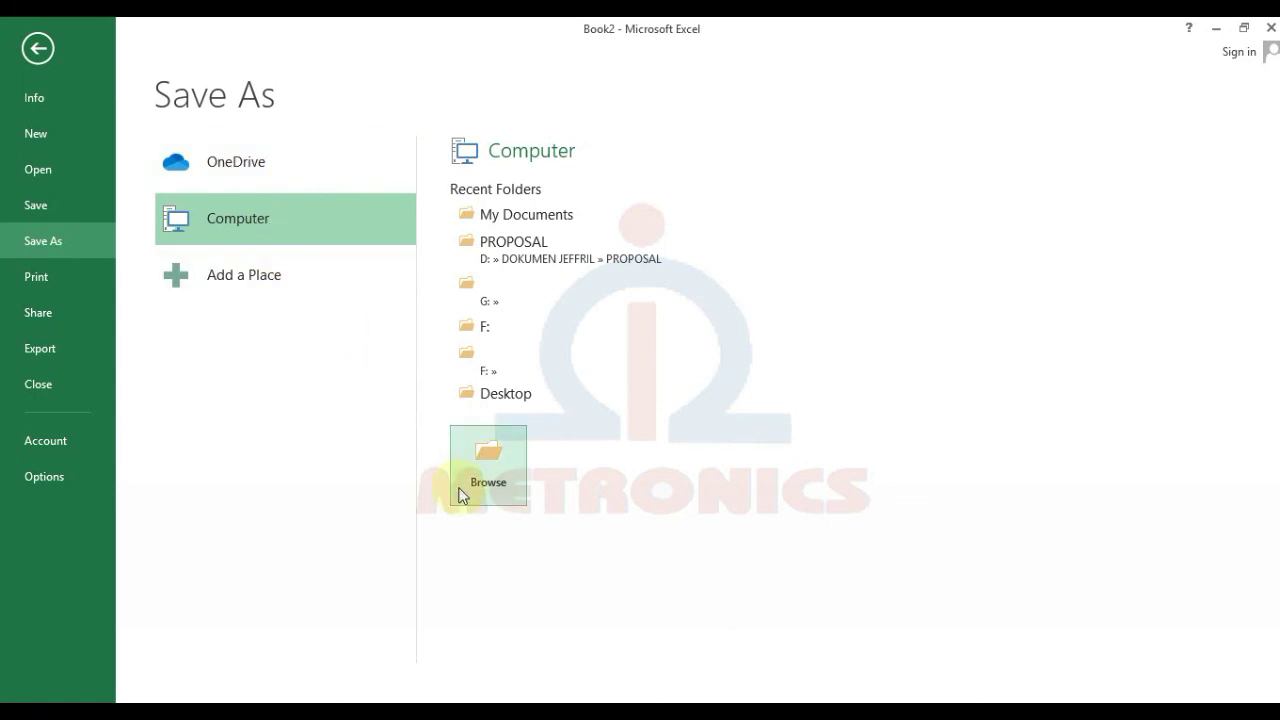
{"action": "left_click", "coordinate": [495, 217]}
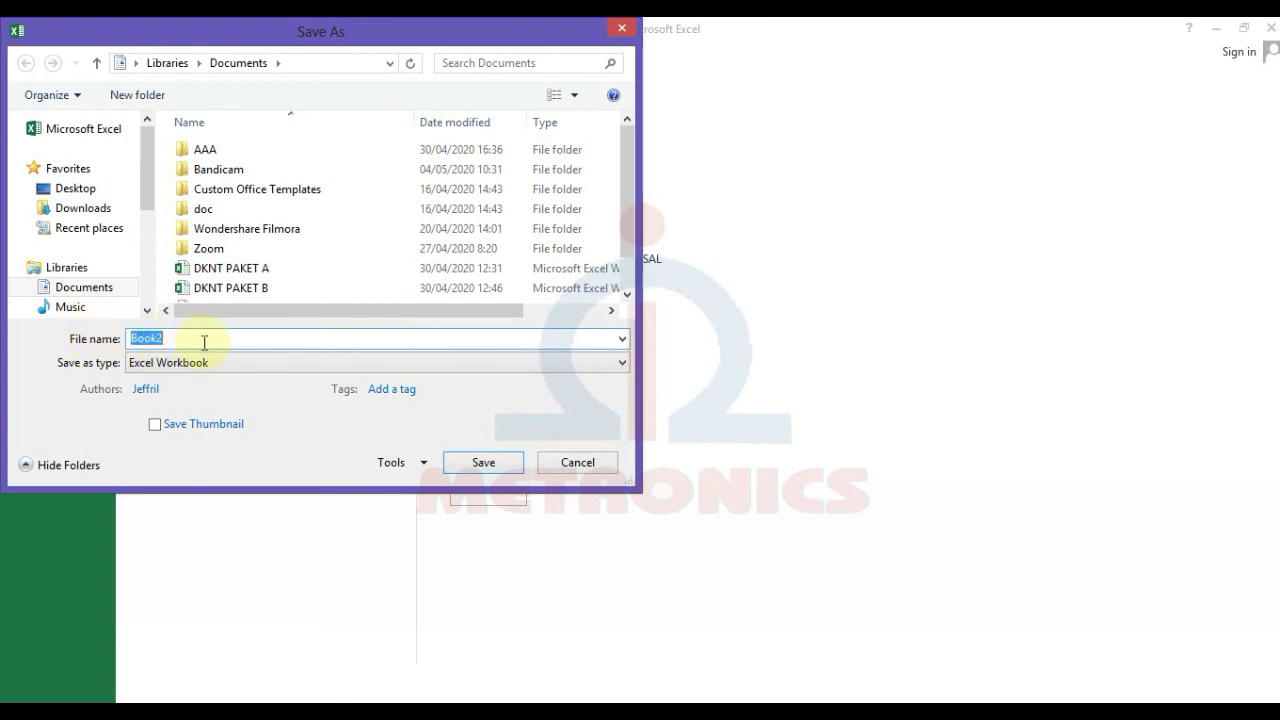
{"action": "type", "text": "La"}
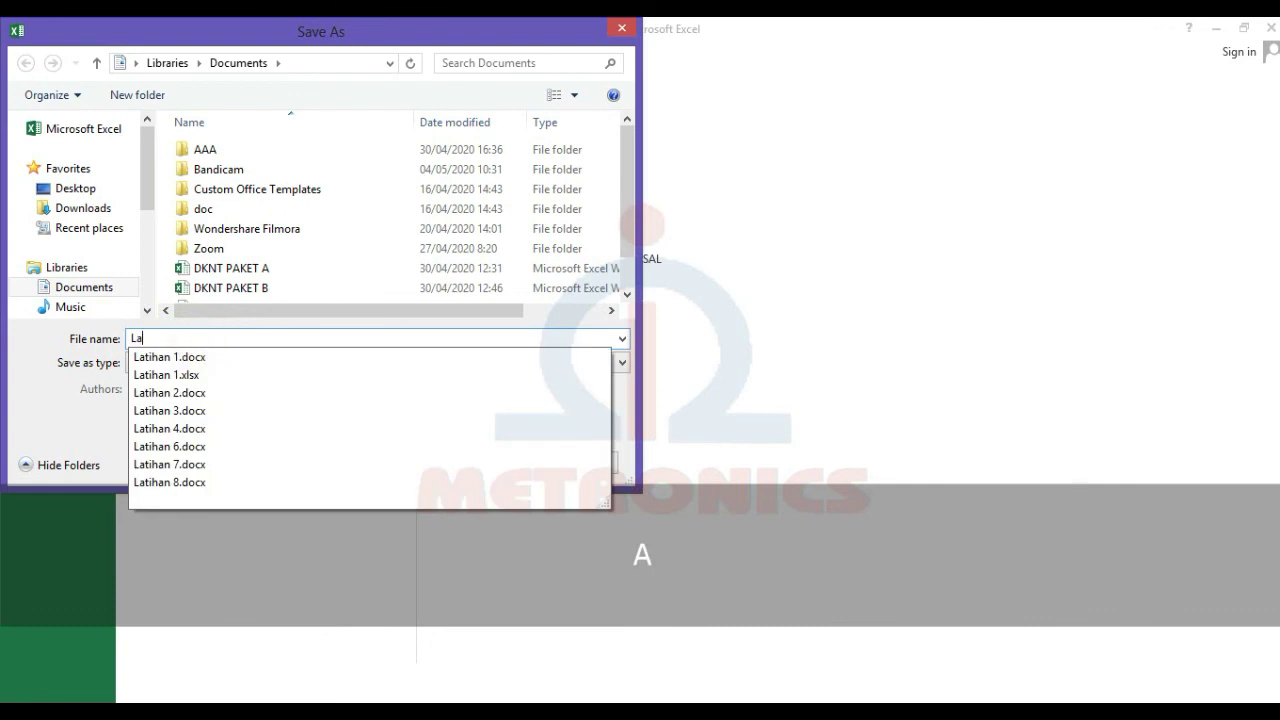
{"action": "type", "text": "tihan "}
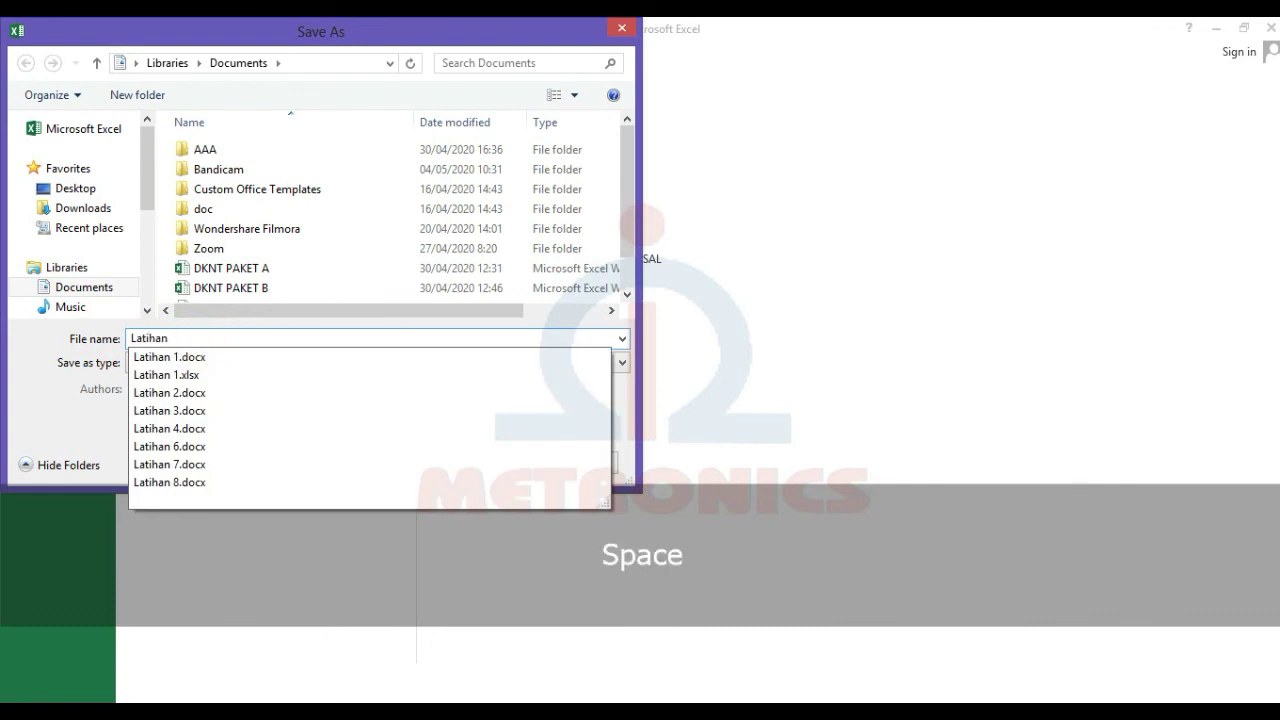
{"action": "type", "text": "2"}
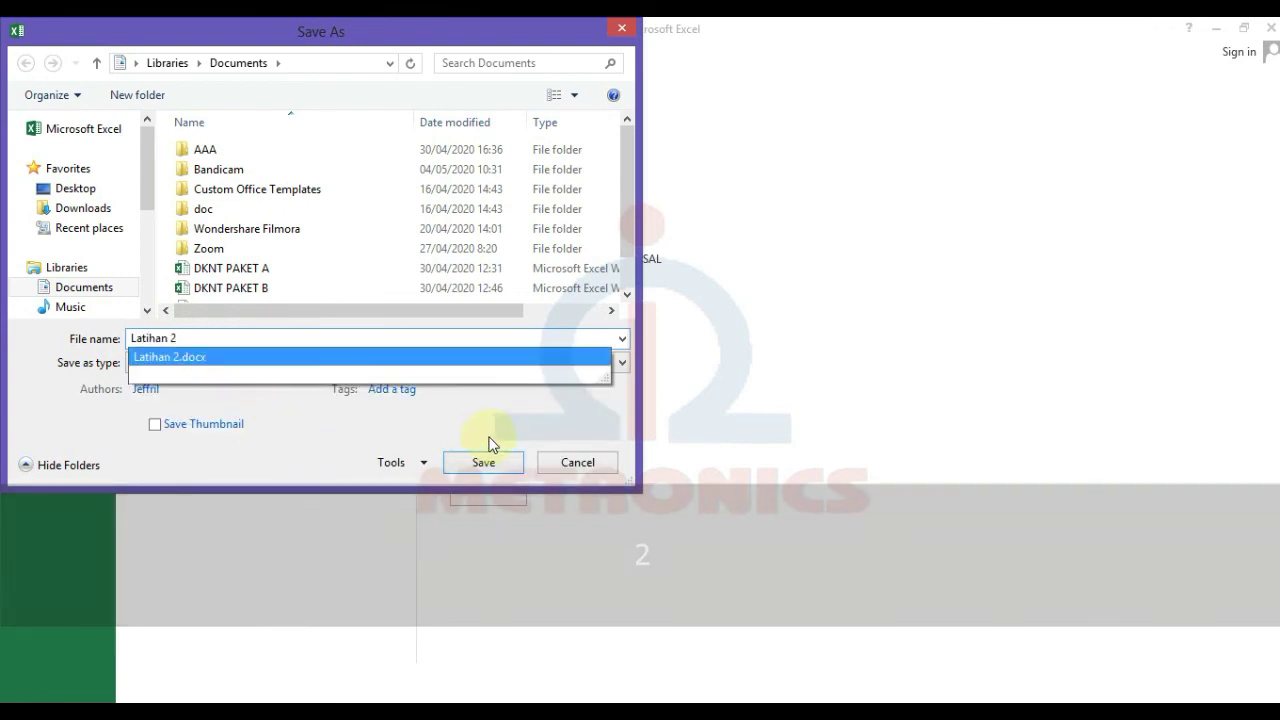
{"action": "left_click", "coordinate": [490, 440]}
{"action": "left_click", "coordinate": [482, 463]}
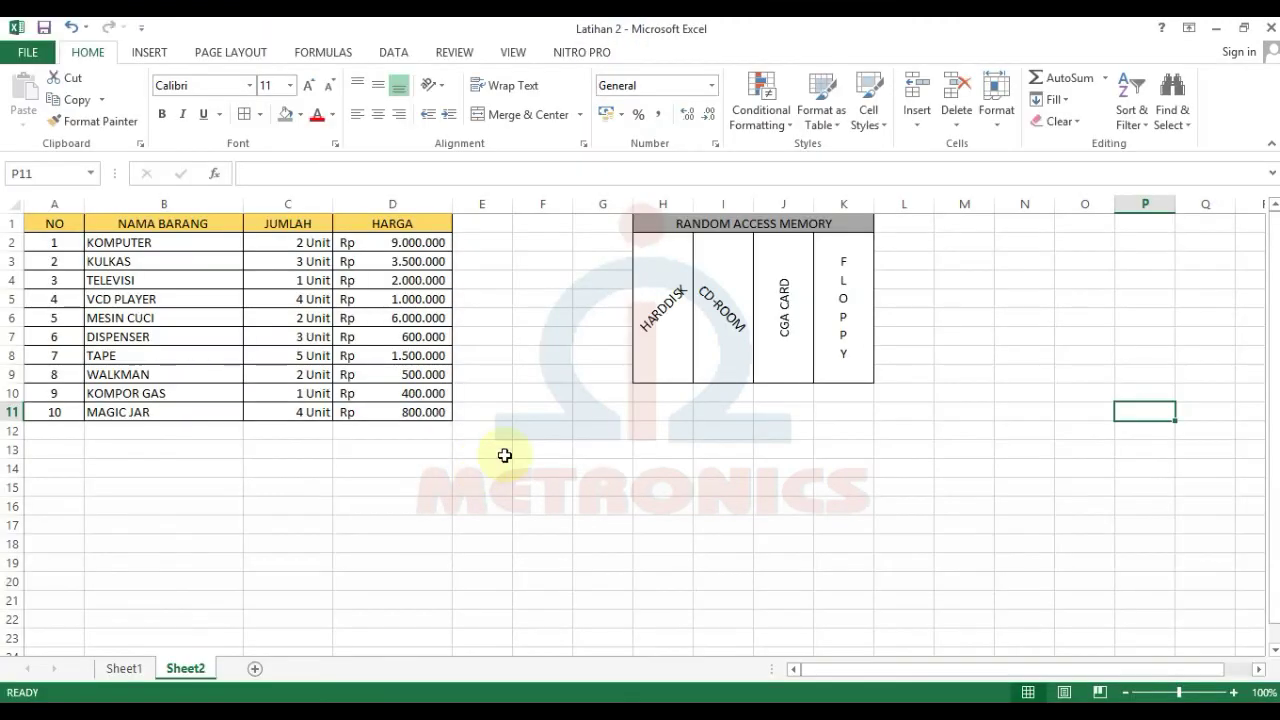
{"action": "left_click", "coordinate": [500, 458]}
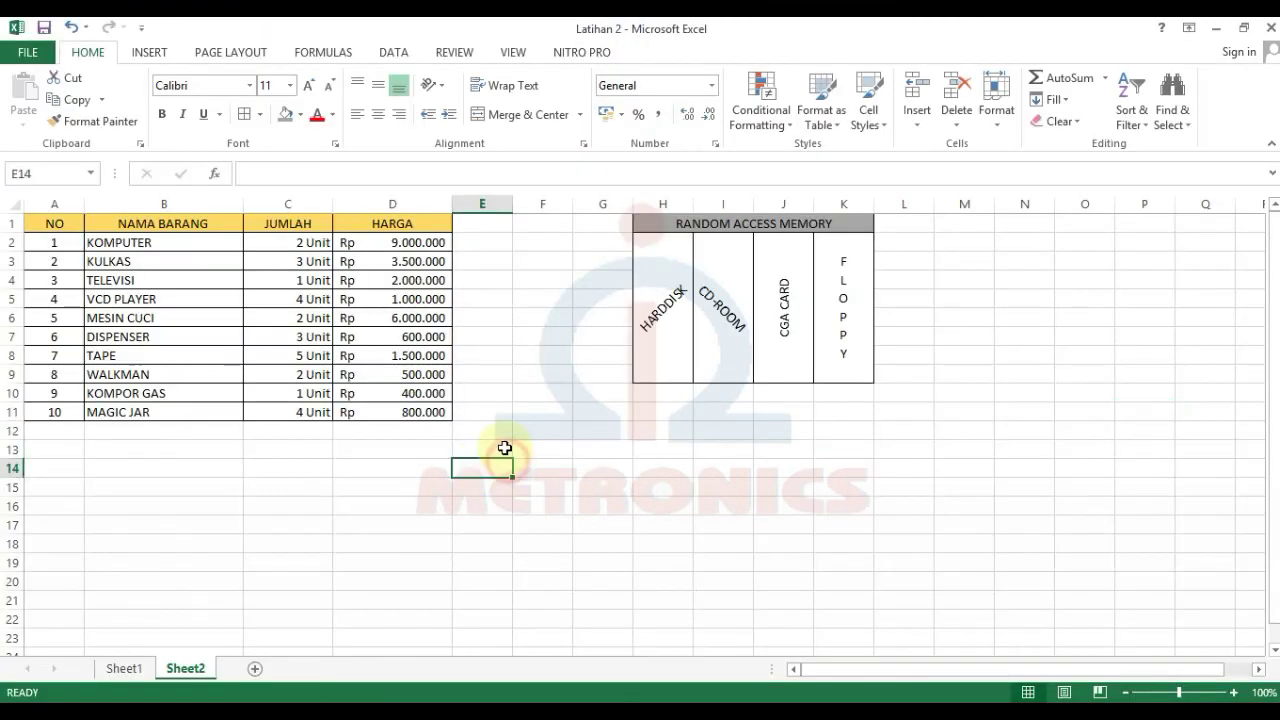